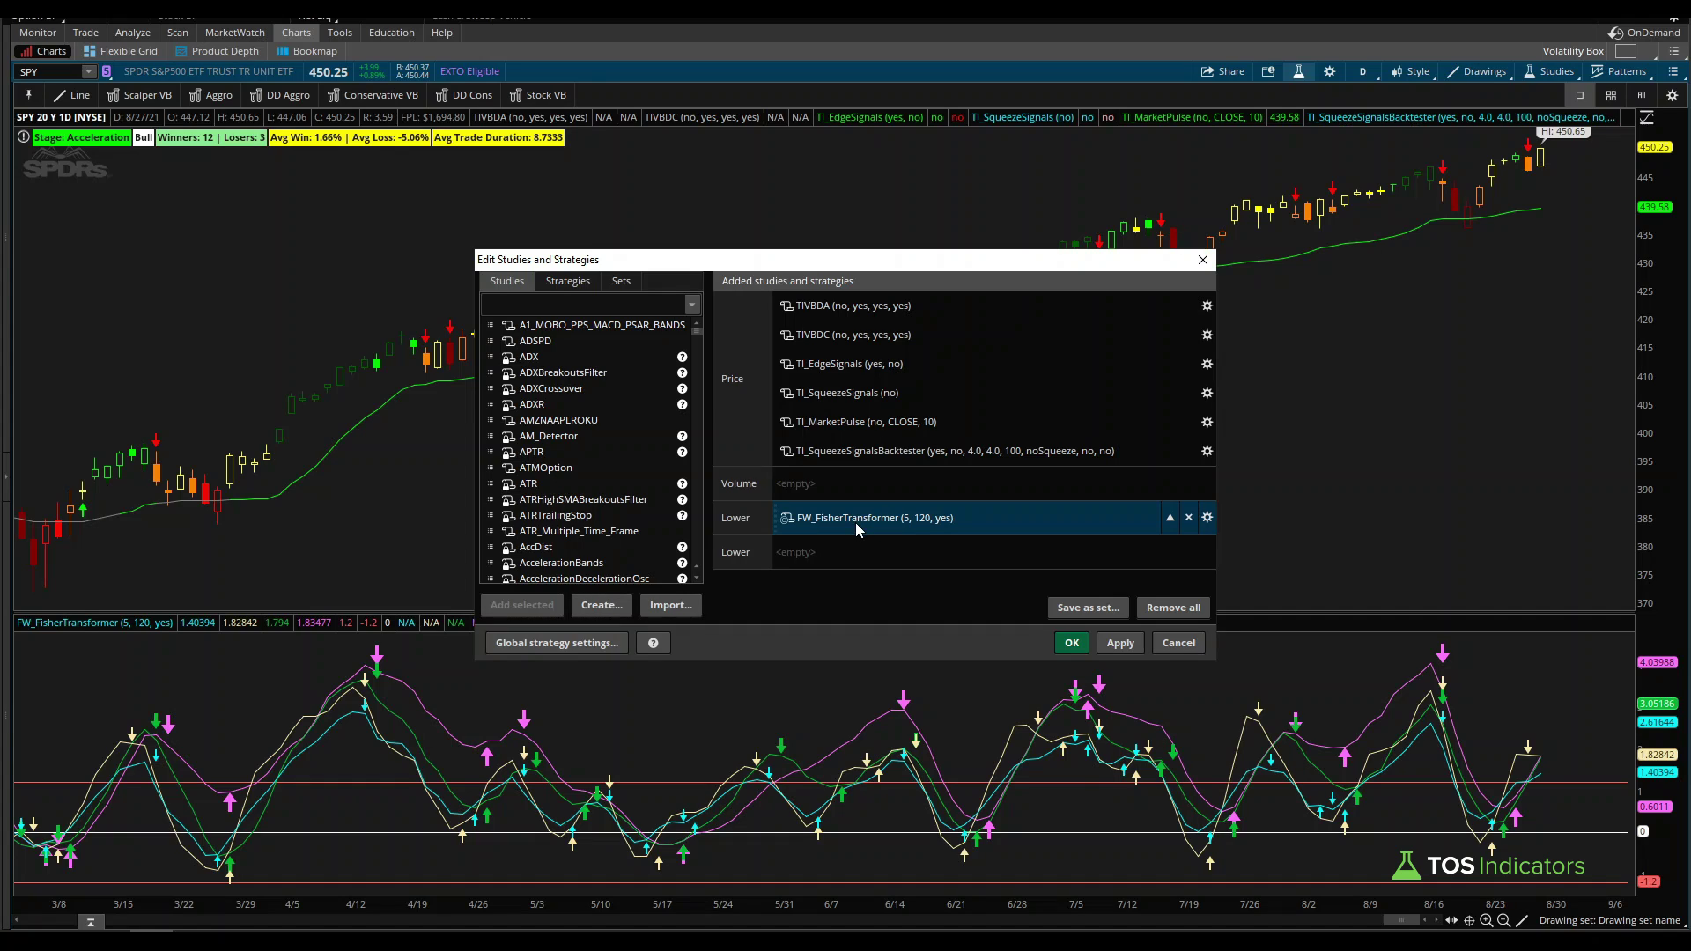
Step: Review the FS17x5u, FS17x5d, FS5x3u, FS8x5u and FTu arrow plot settings in the FW_FisherTransformer study
double_click(867, 526)
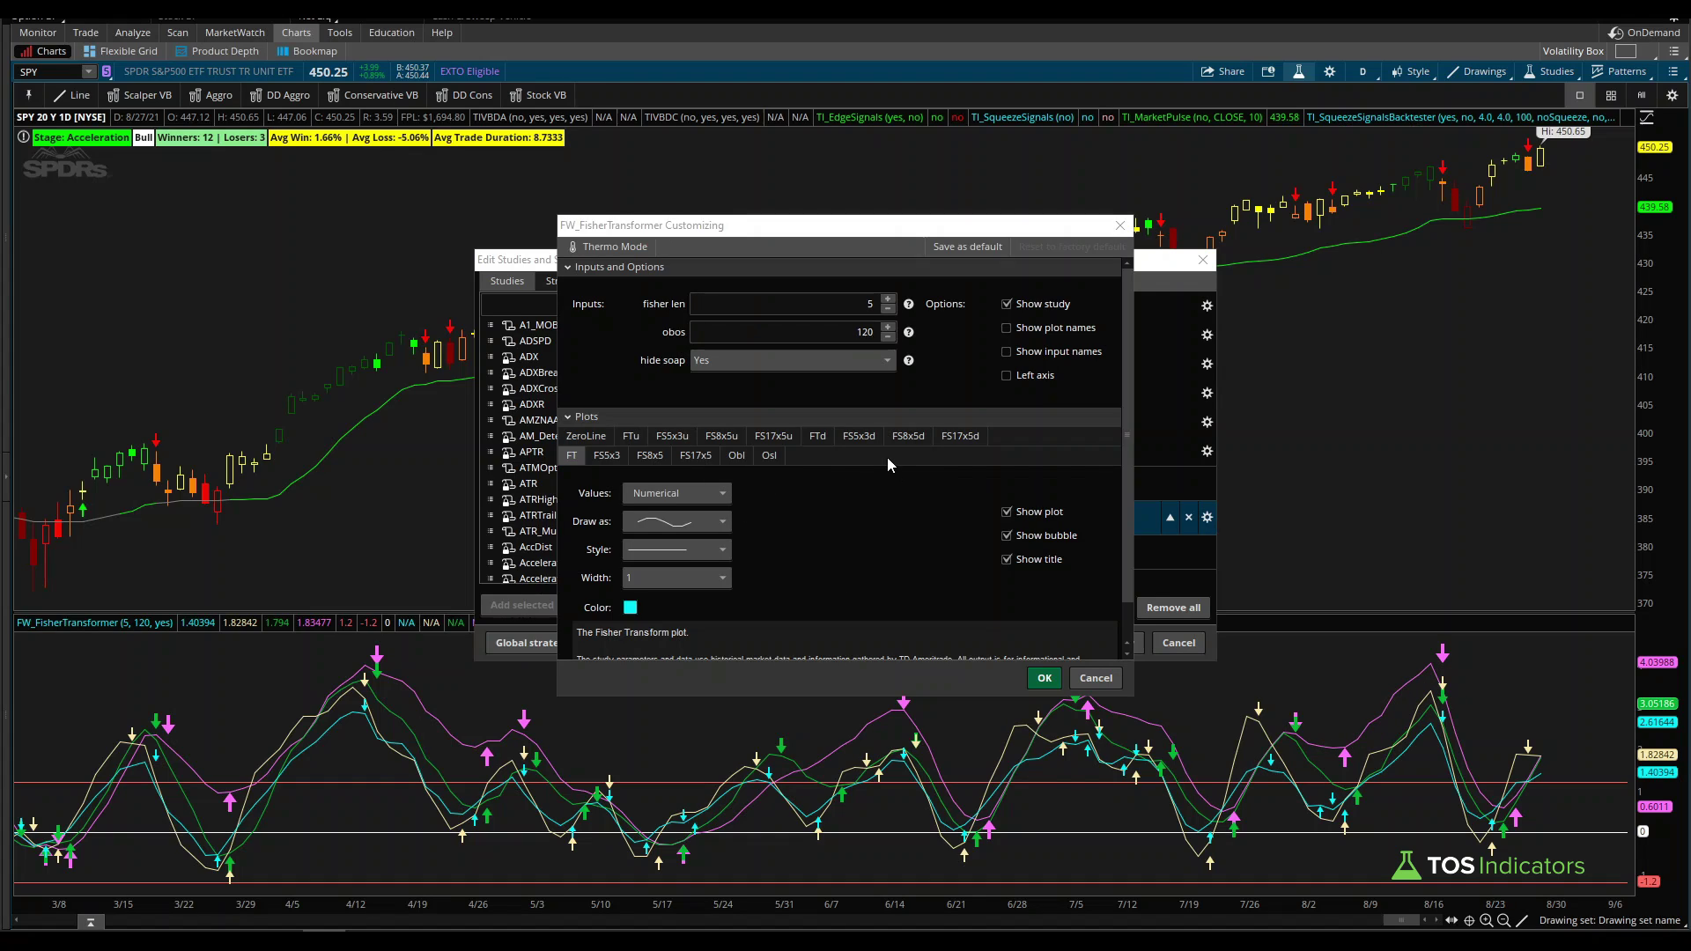
left_click(762, 439)
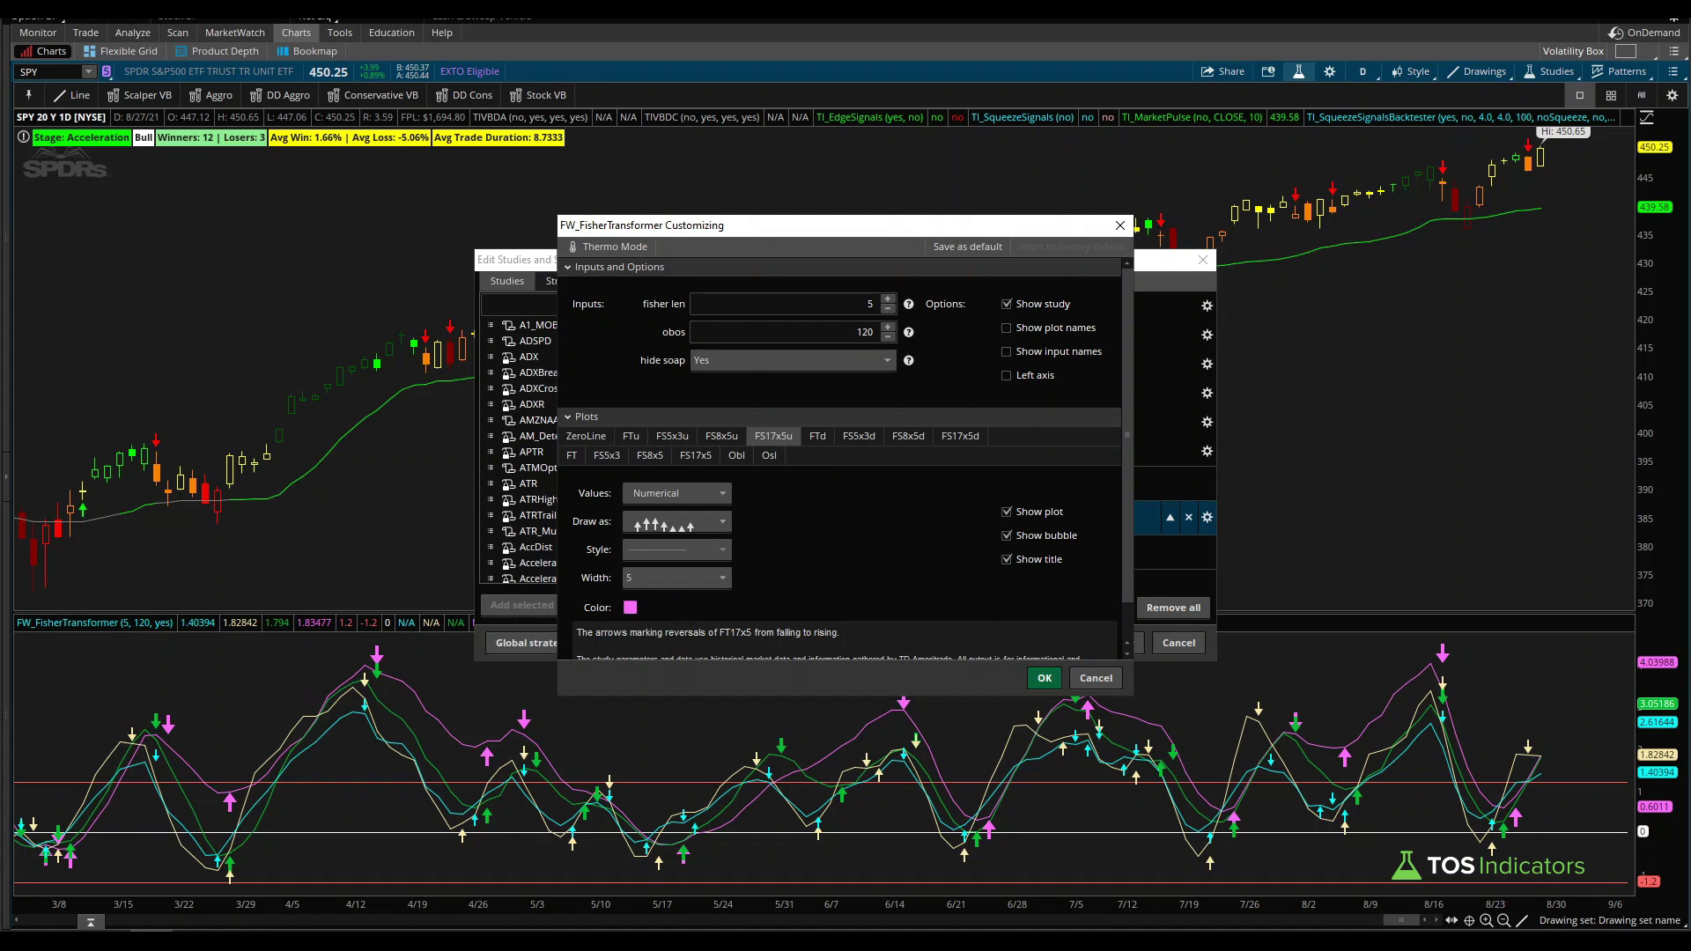
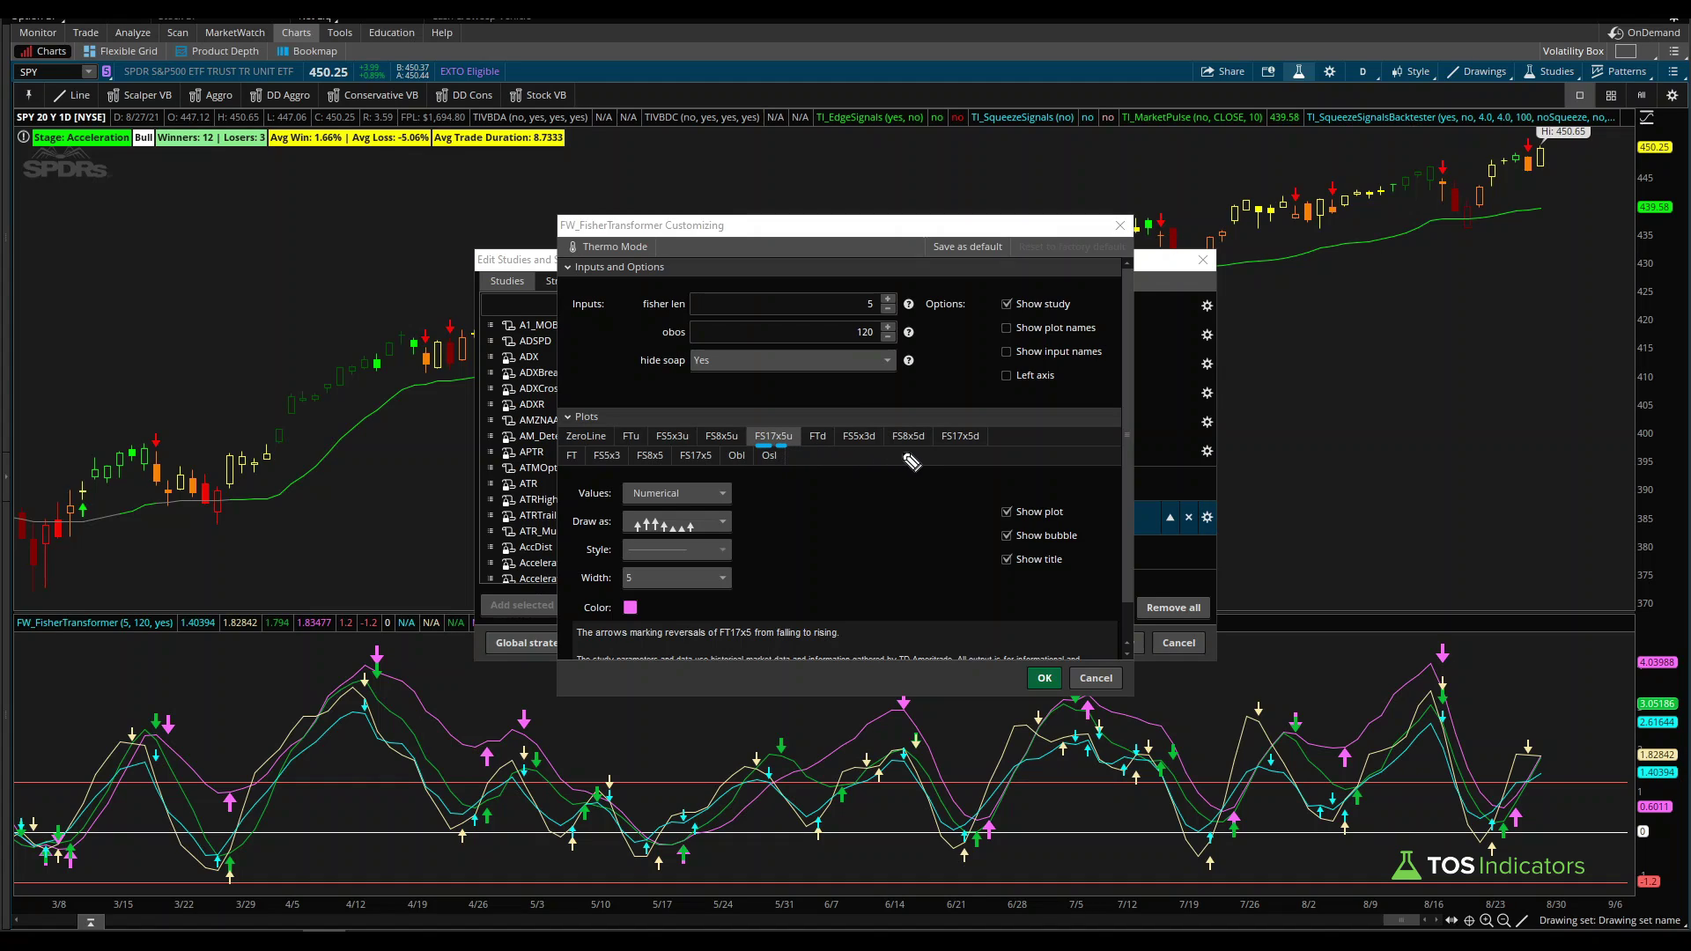
left_click(962, 439)
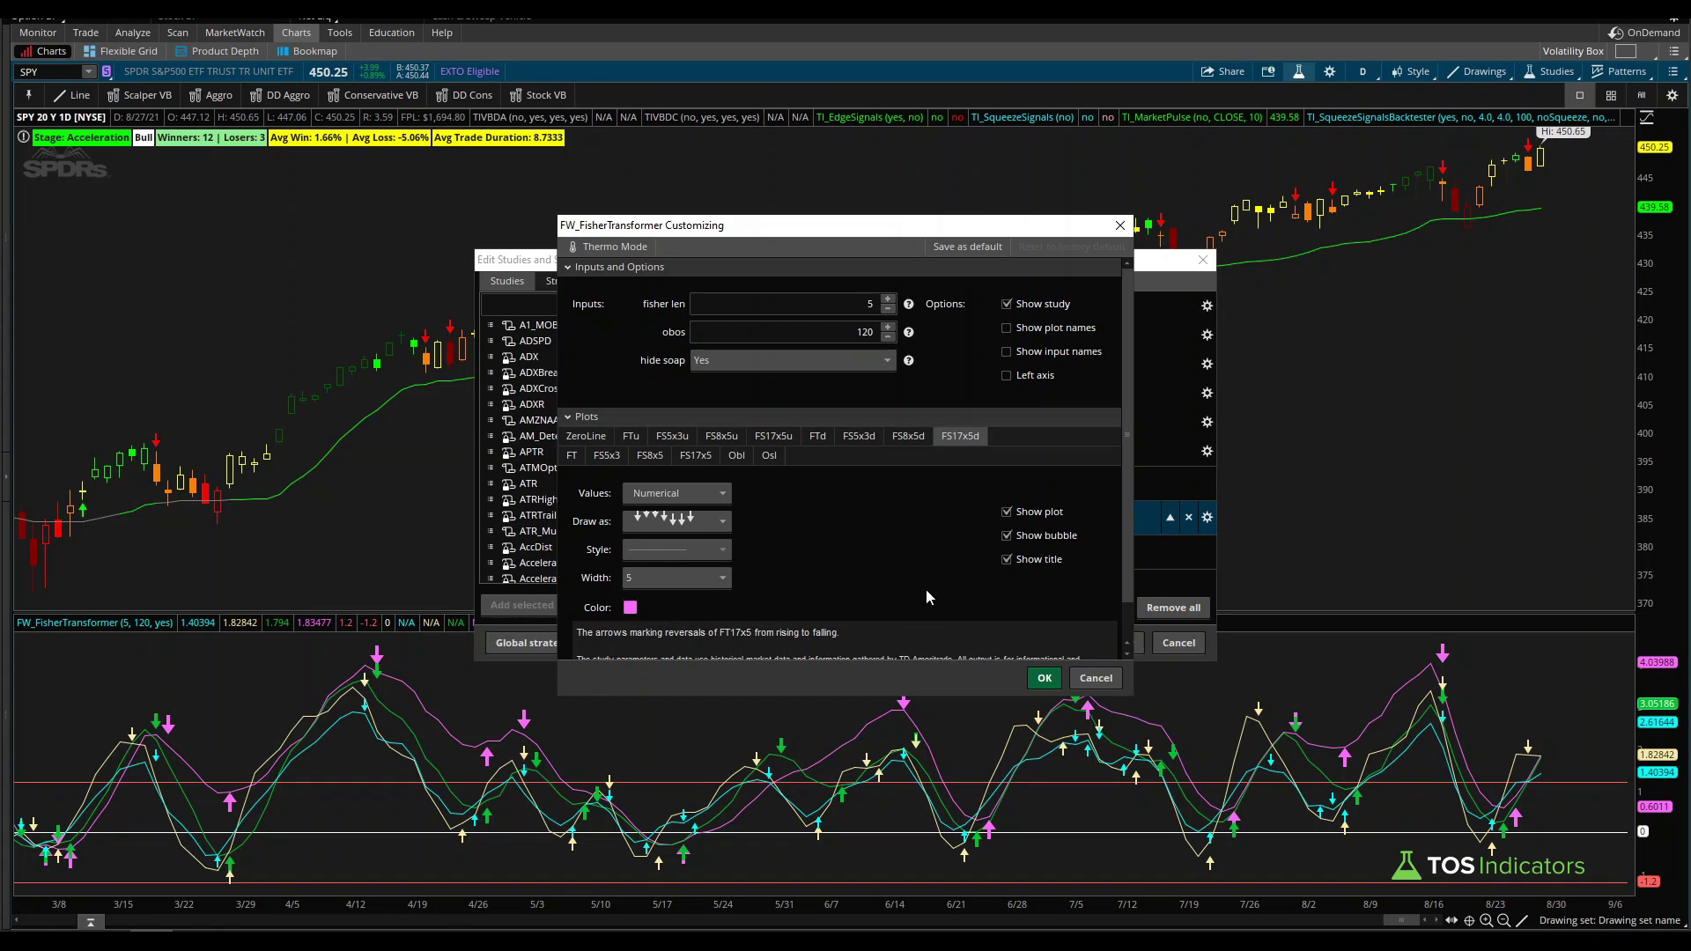
left_click(671, 435)
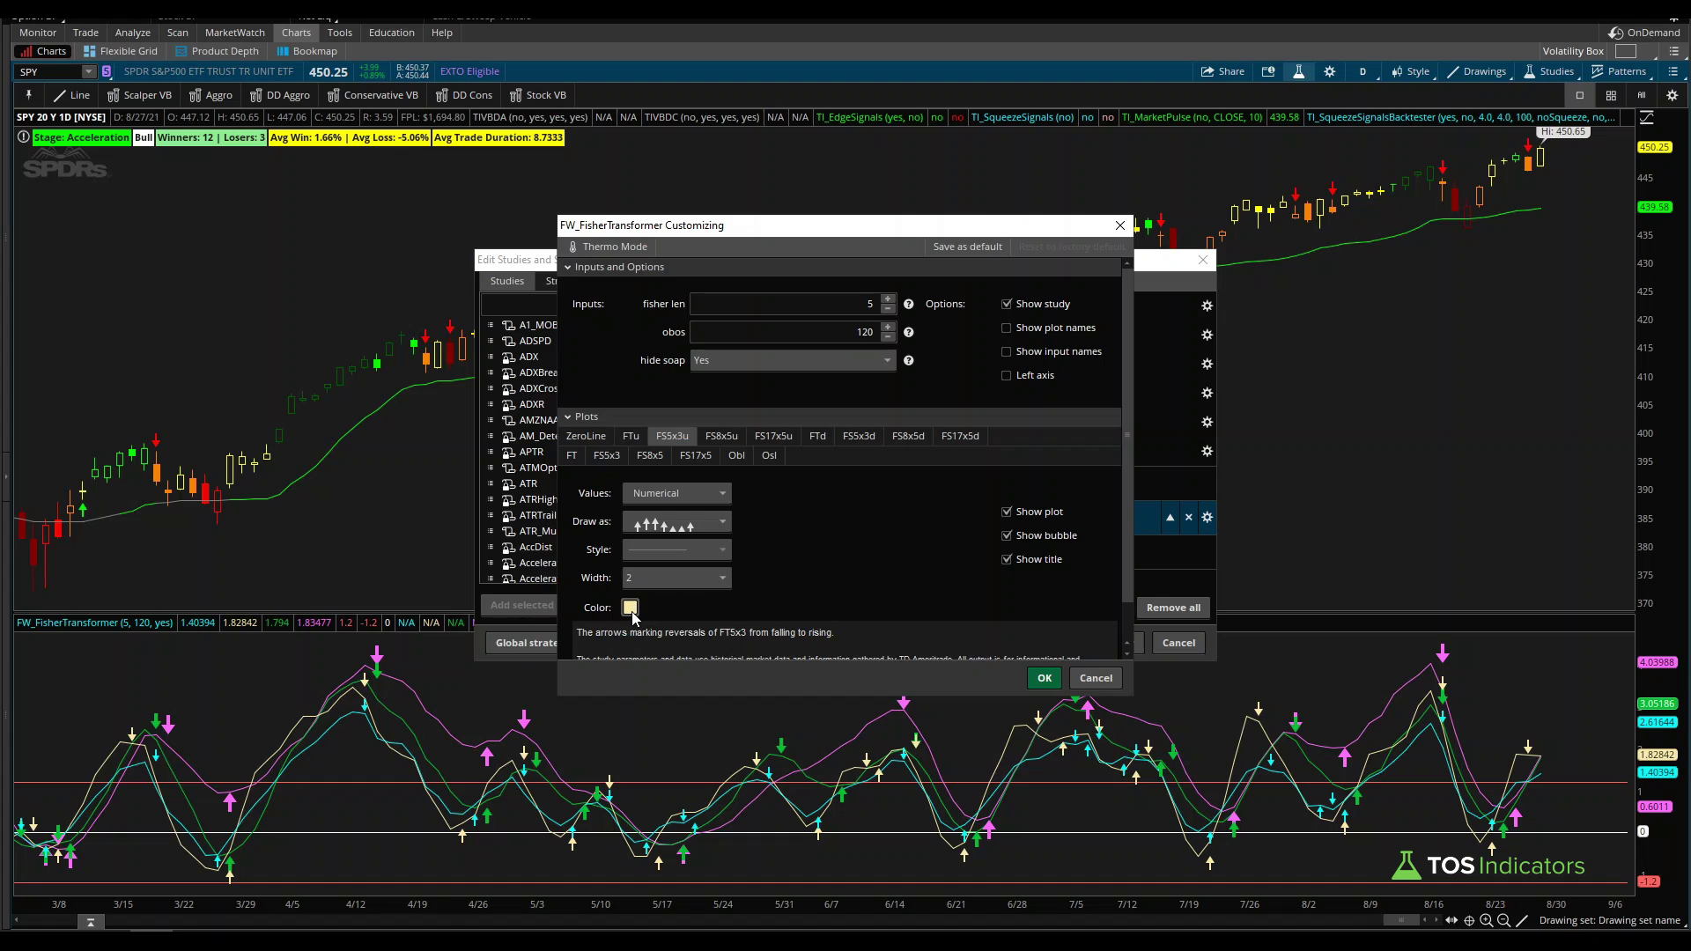
left_click(733, 432)
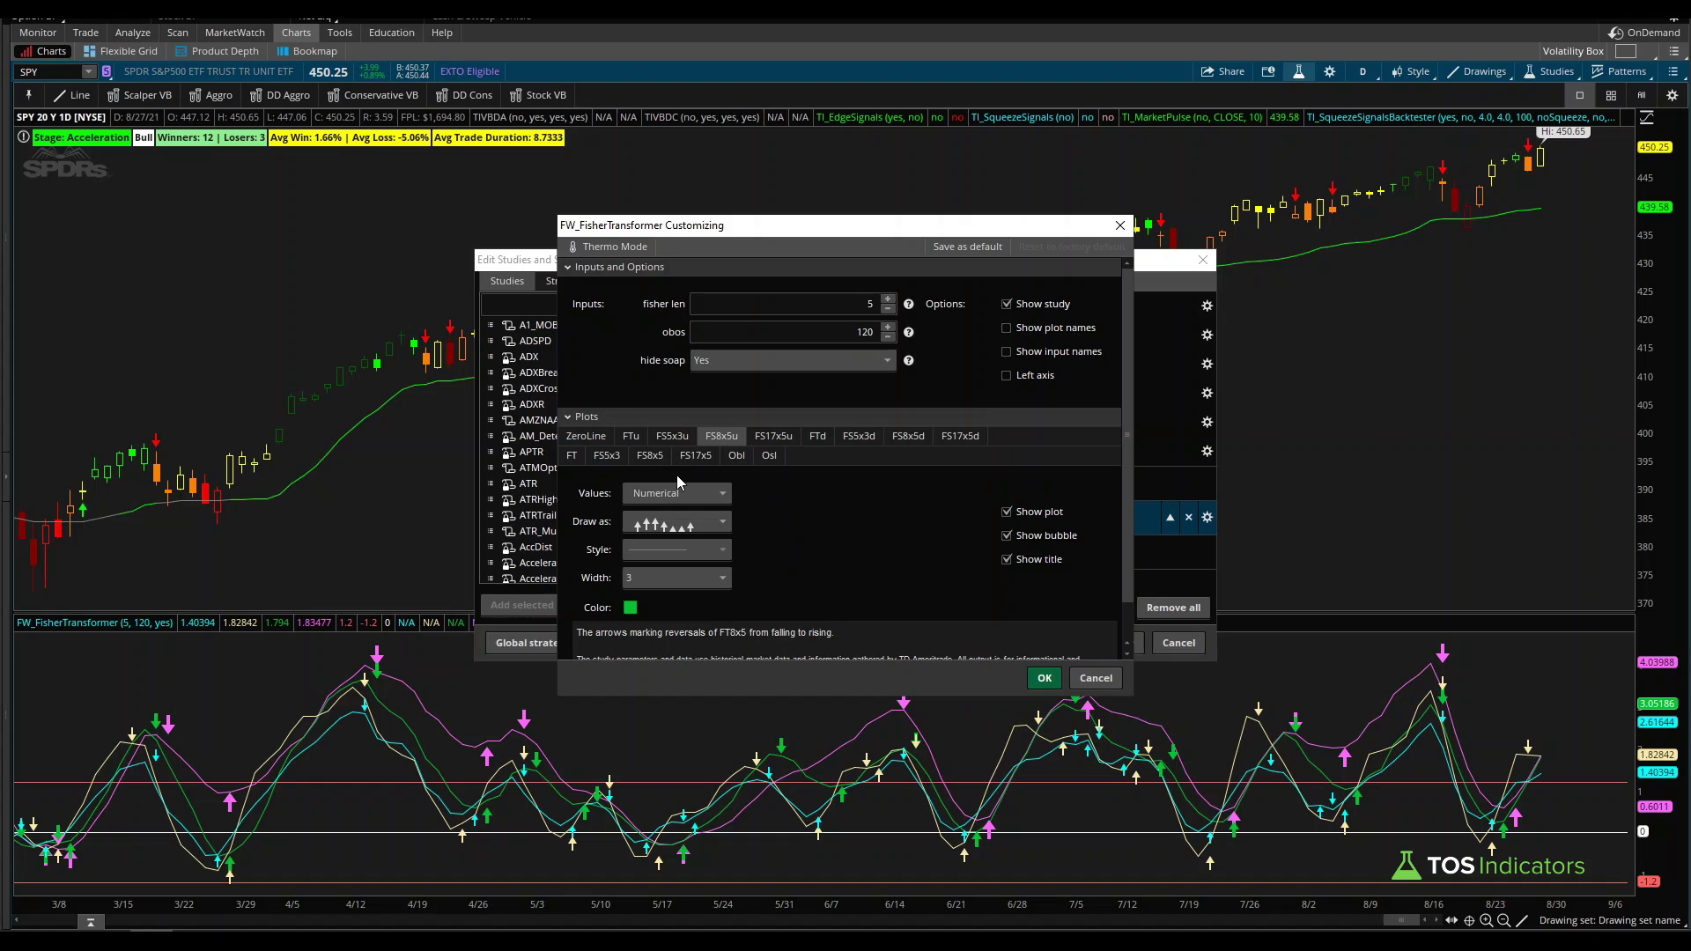
left_click(631, 436)
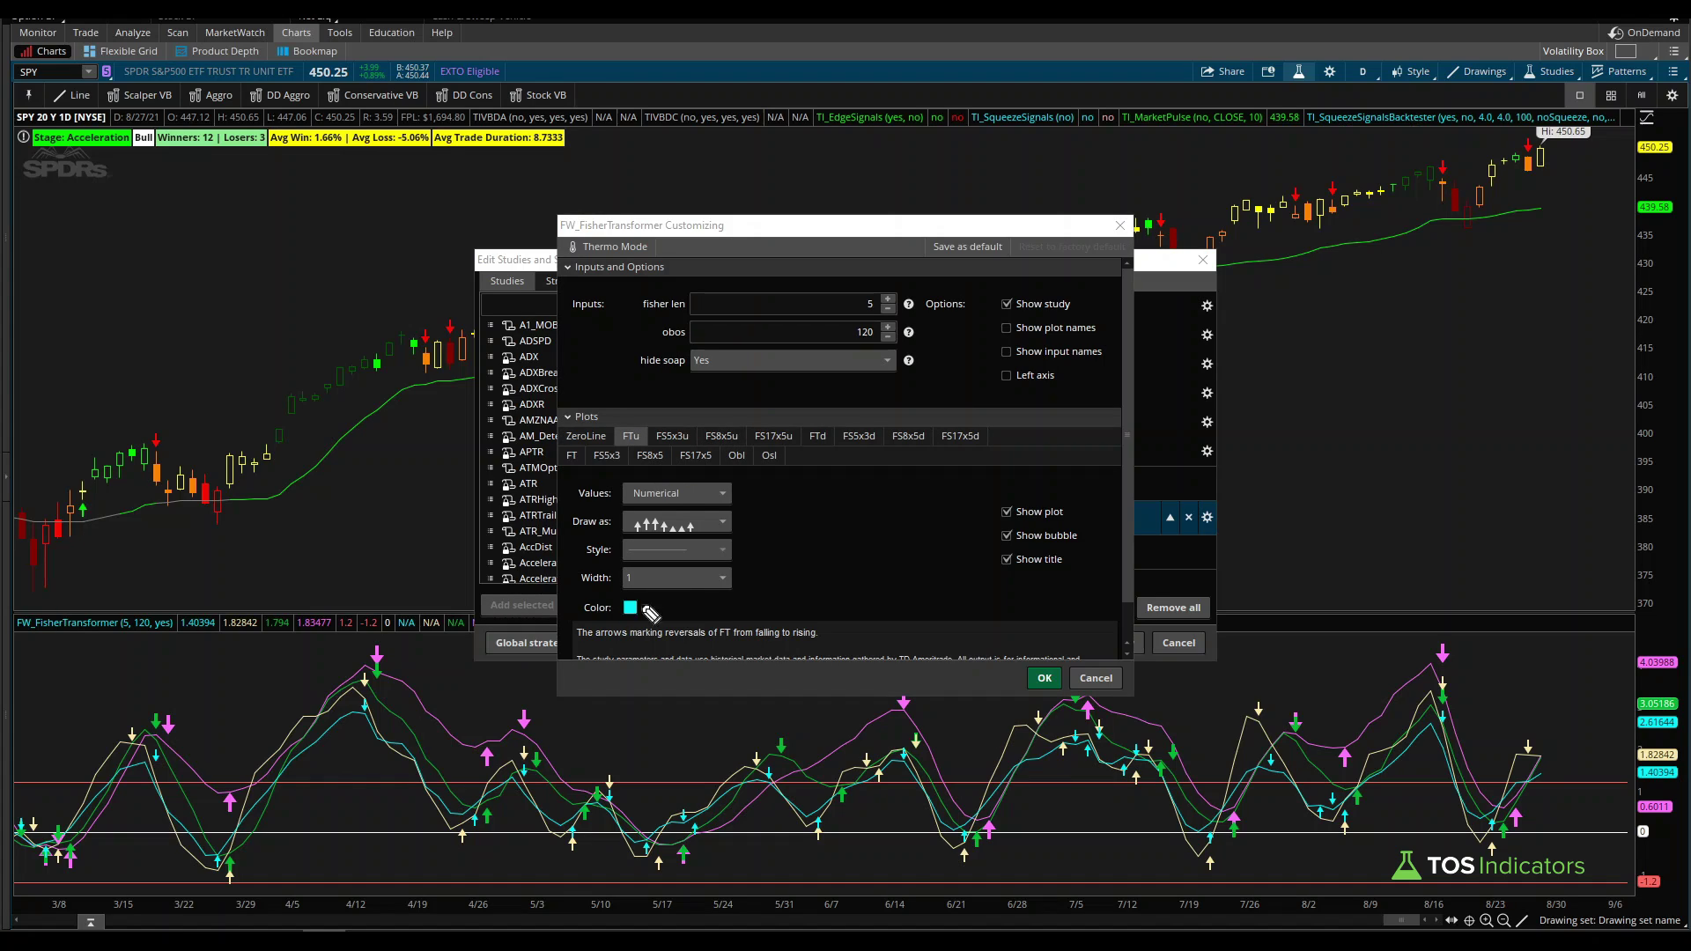
left_click_drag(617, 446, 644, 446)
left_click_drag(804, 448, 832, 445)
key("Escape")
Step: Hide the FTu, FTd and FT plots of the FW_FisherTransformer study
left_click(1126, 610)
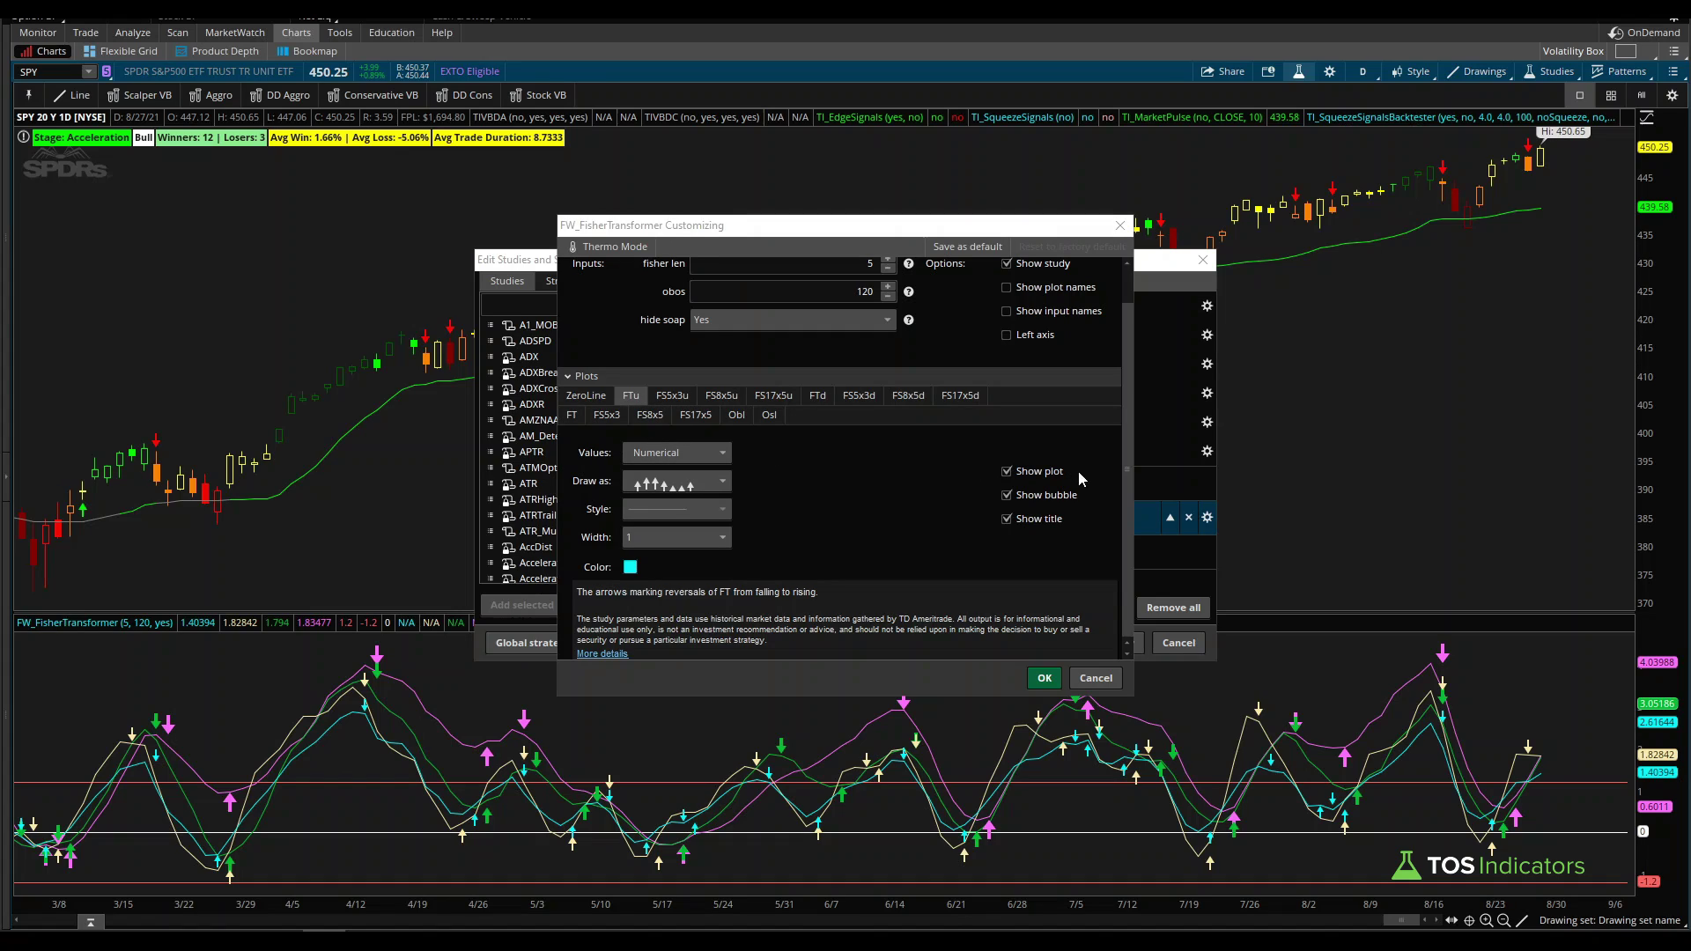
left_click(1042, 472)
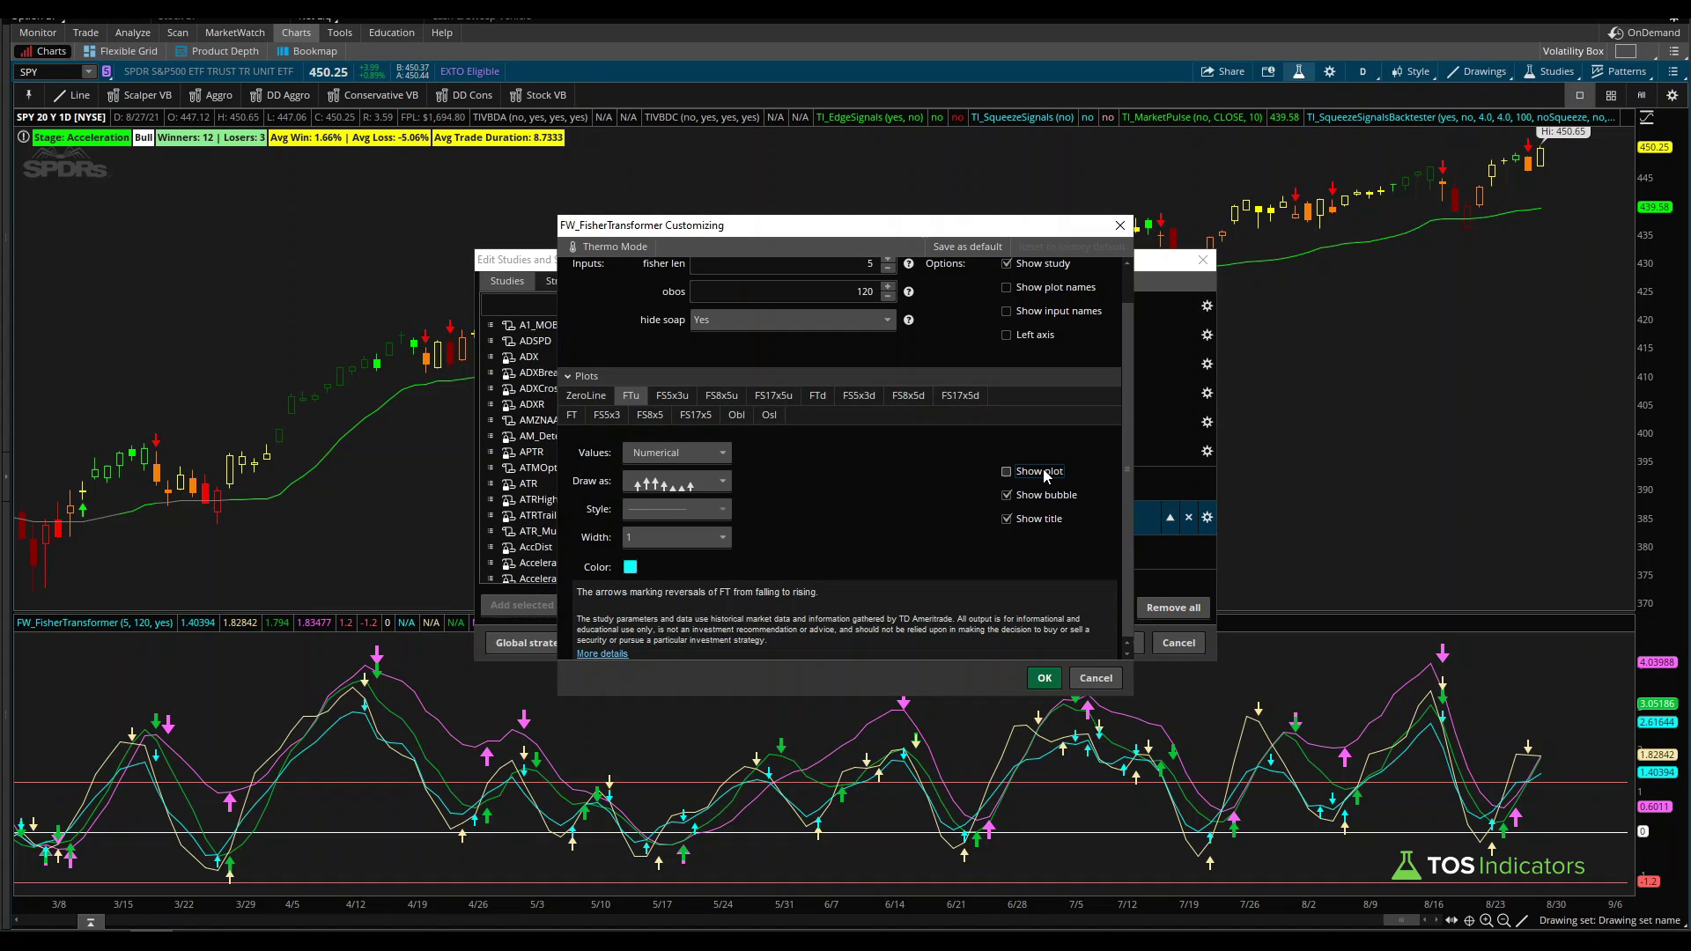
left_click(821, 398)
left_click(1024, 517)
left_click(571, 455)
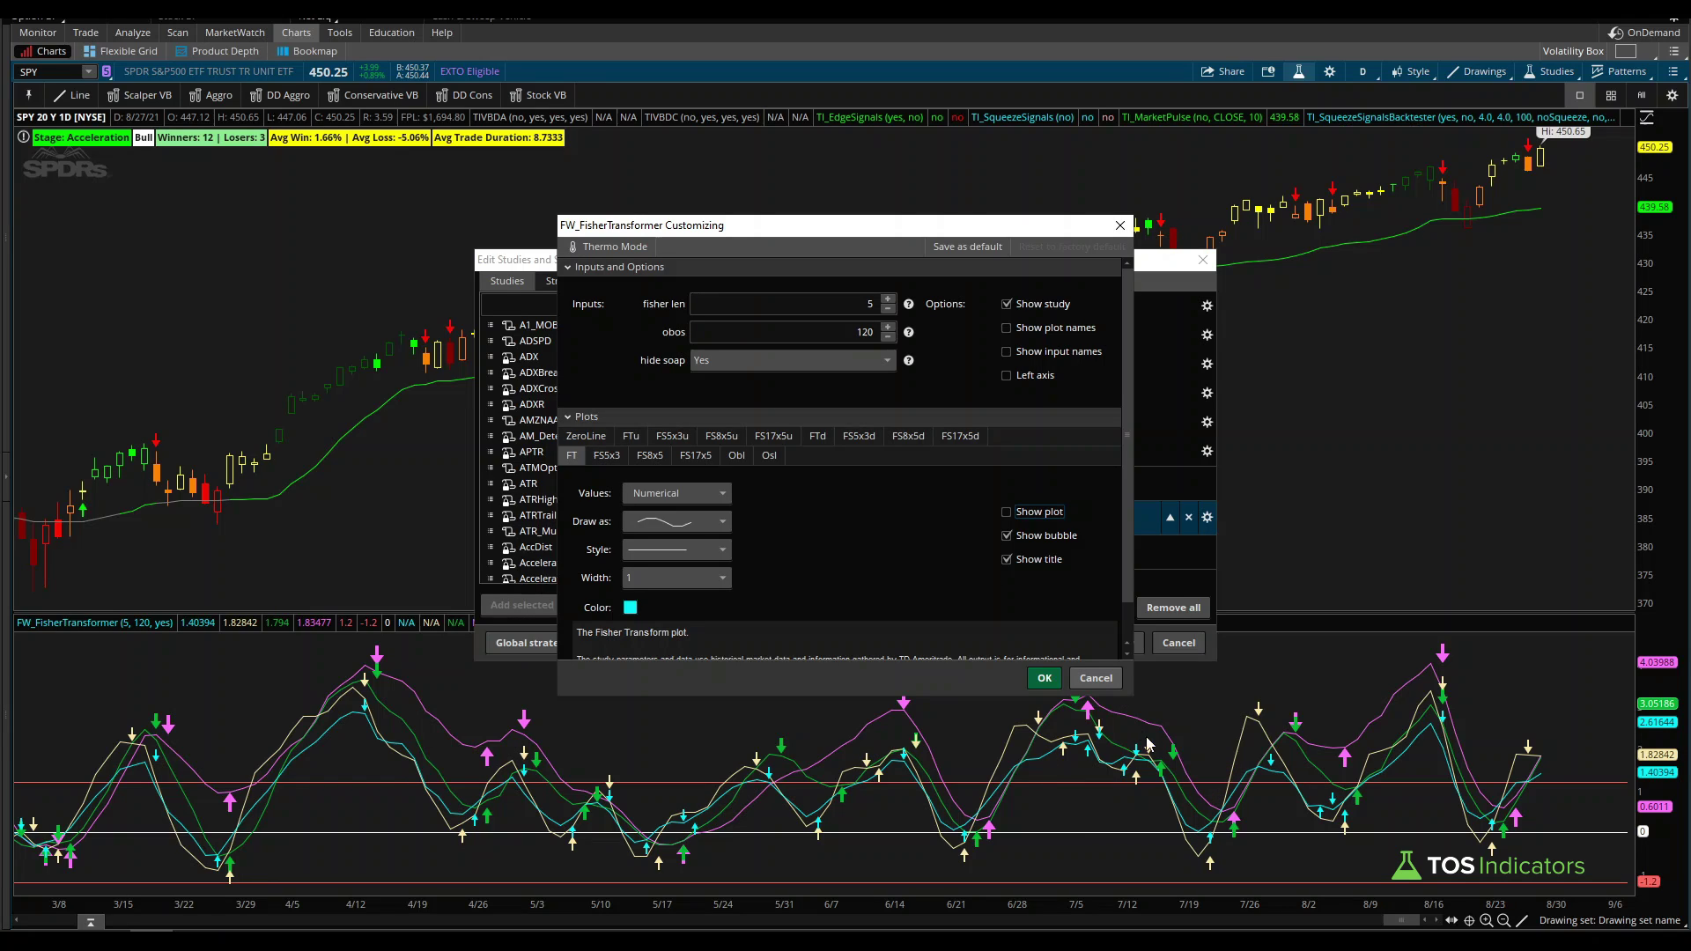
scroll(1021, 546, "down", 1)
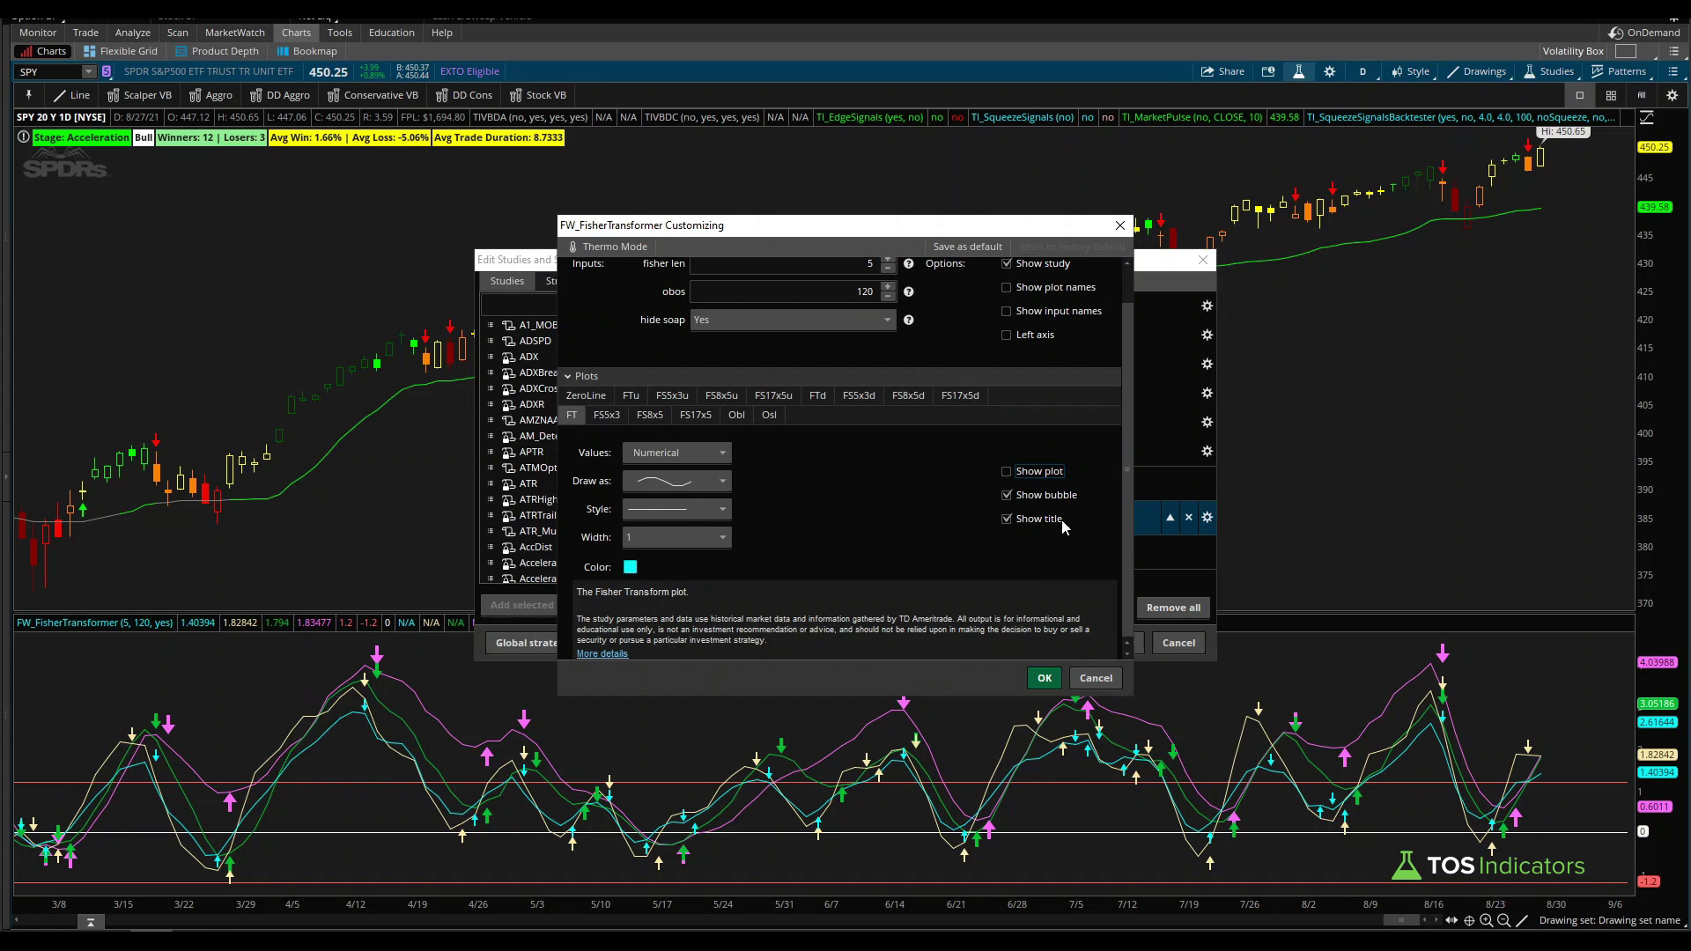
scroll(1084, 560, "up", 1)
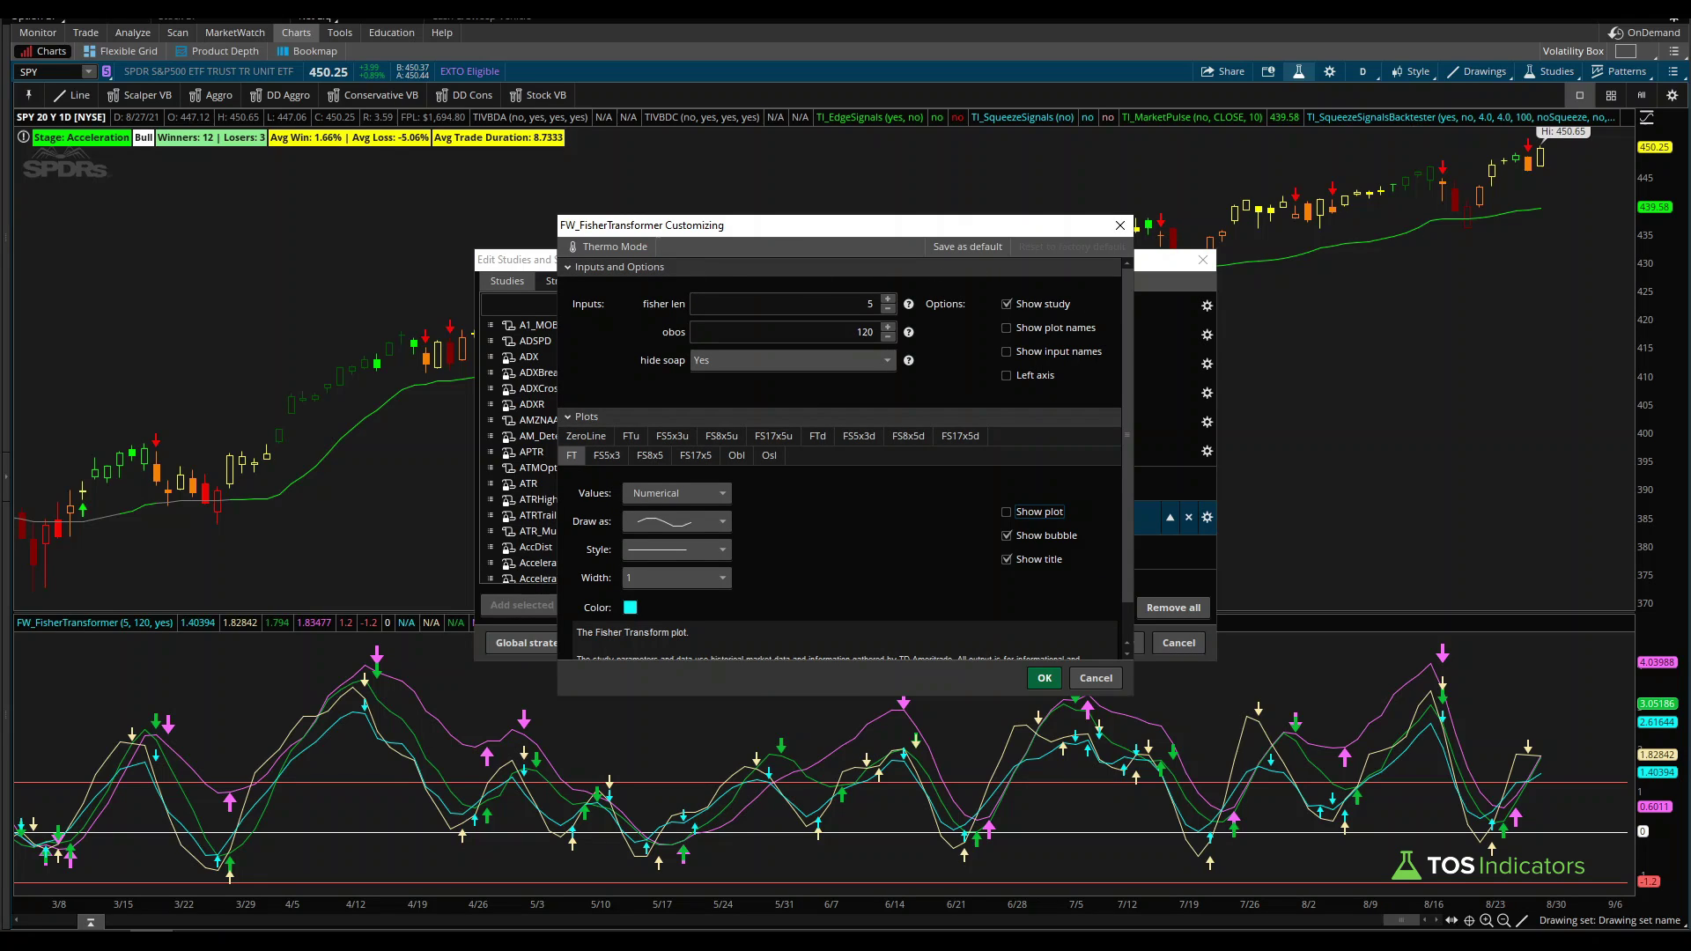
Step: Accept the FW_FisherTransformer customization and apply the study changes to the SPY chart
mouse_move(1017, 232)
left_mouse_down()
mouse_move(979, 218)
mouse_move(897, 264)
mouse_move(1020, 232)
left_mouse_up()
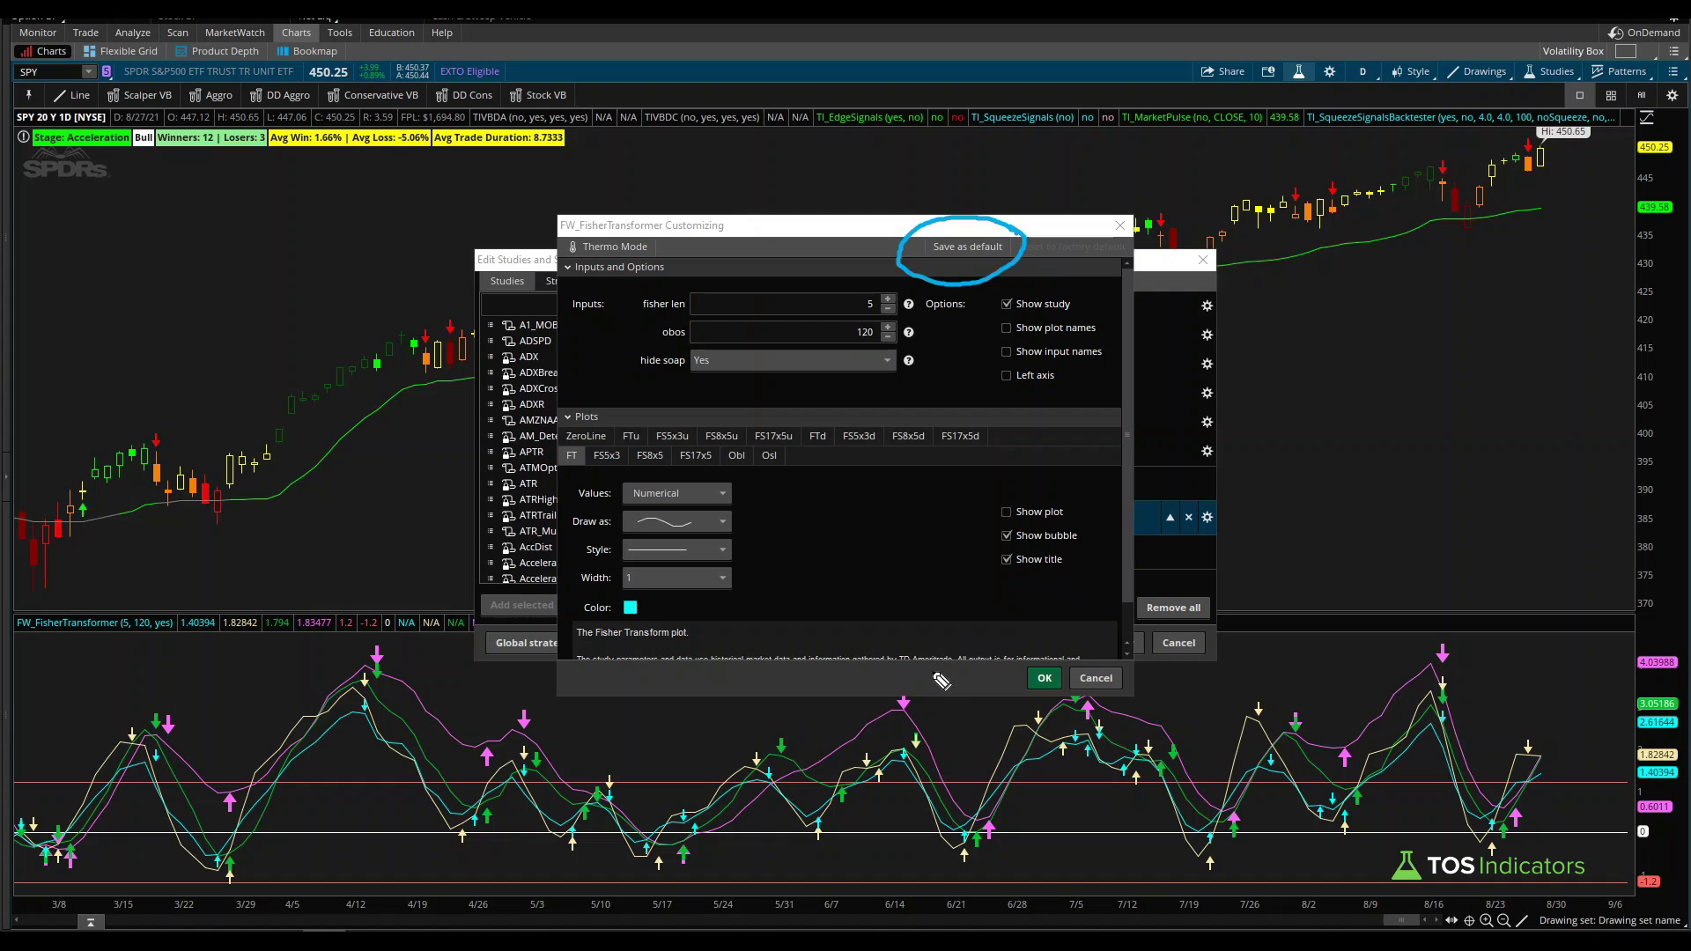
key("Escape")
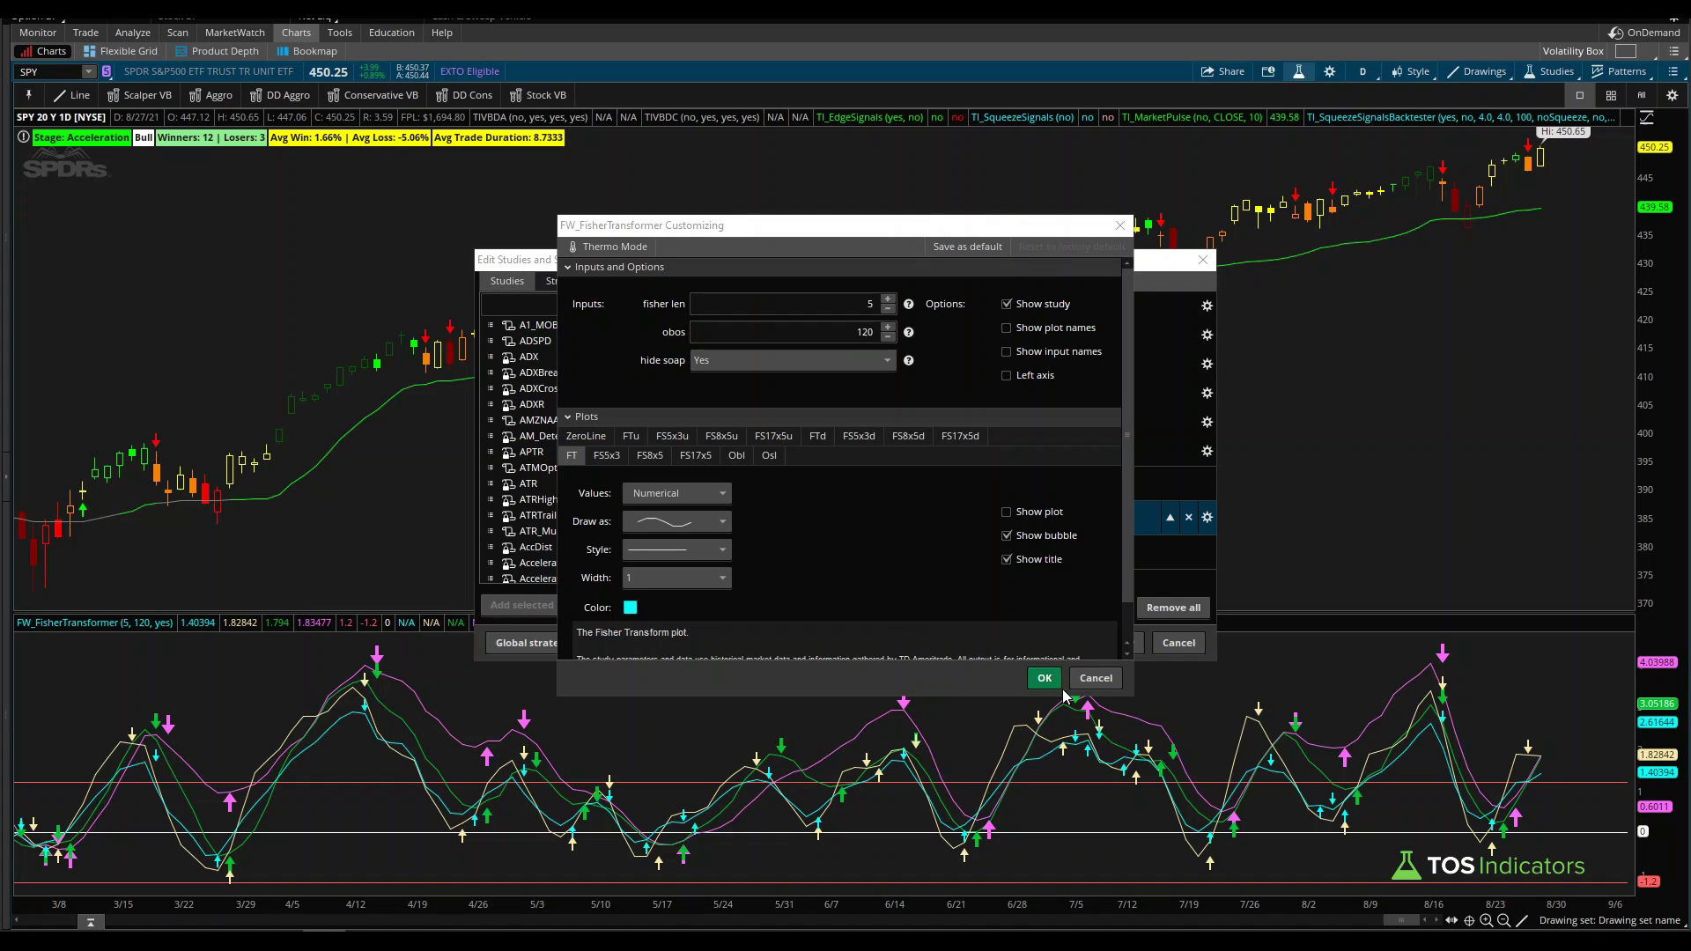
left_click(1045, 679)
left_click(1117, 644)
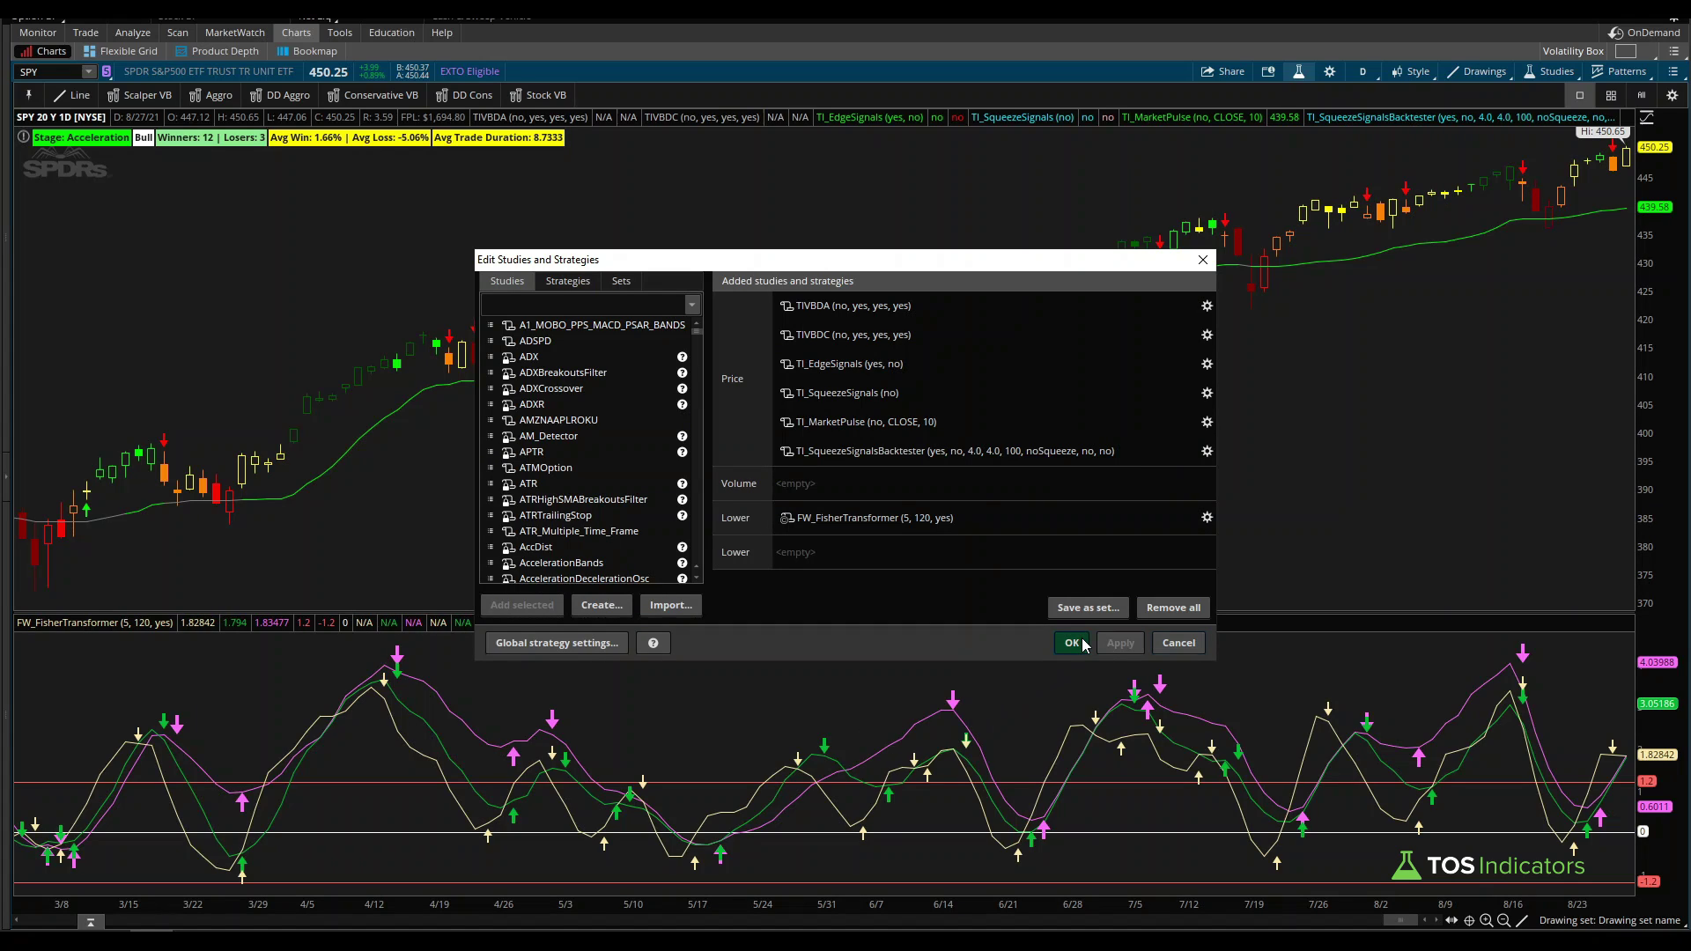
left_click(1073, 643)
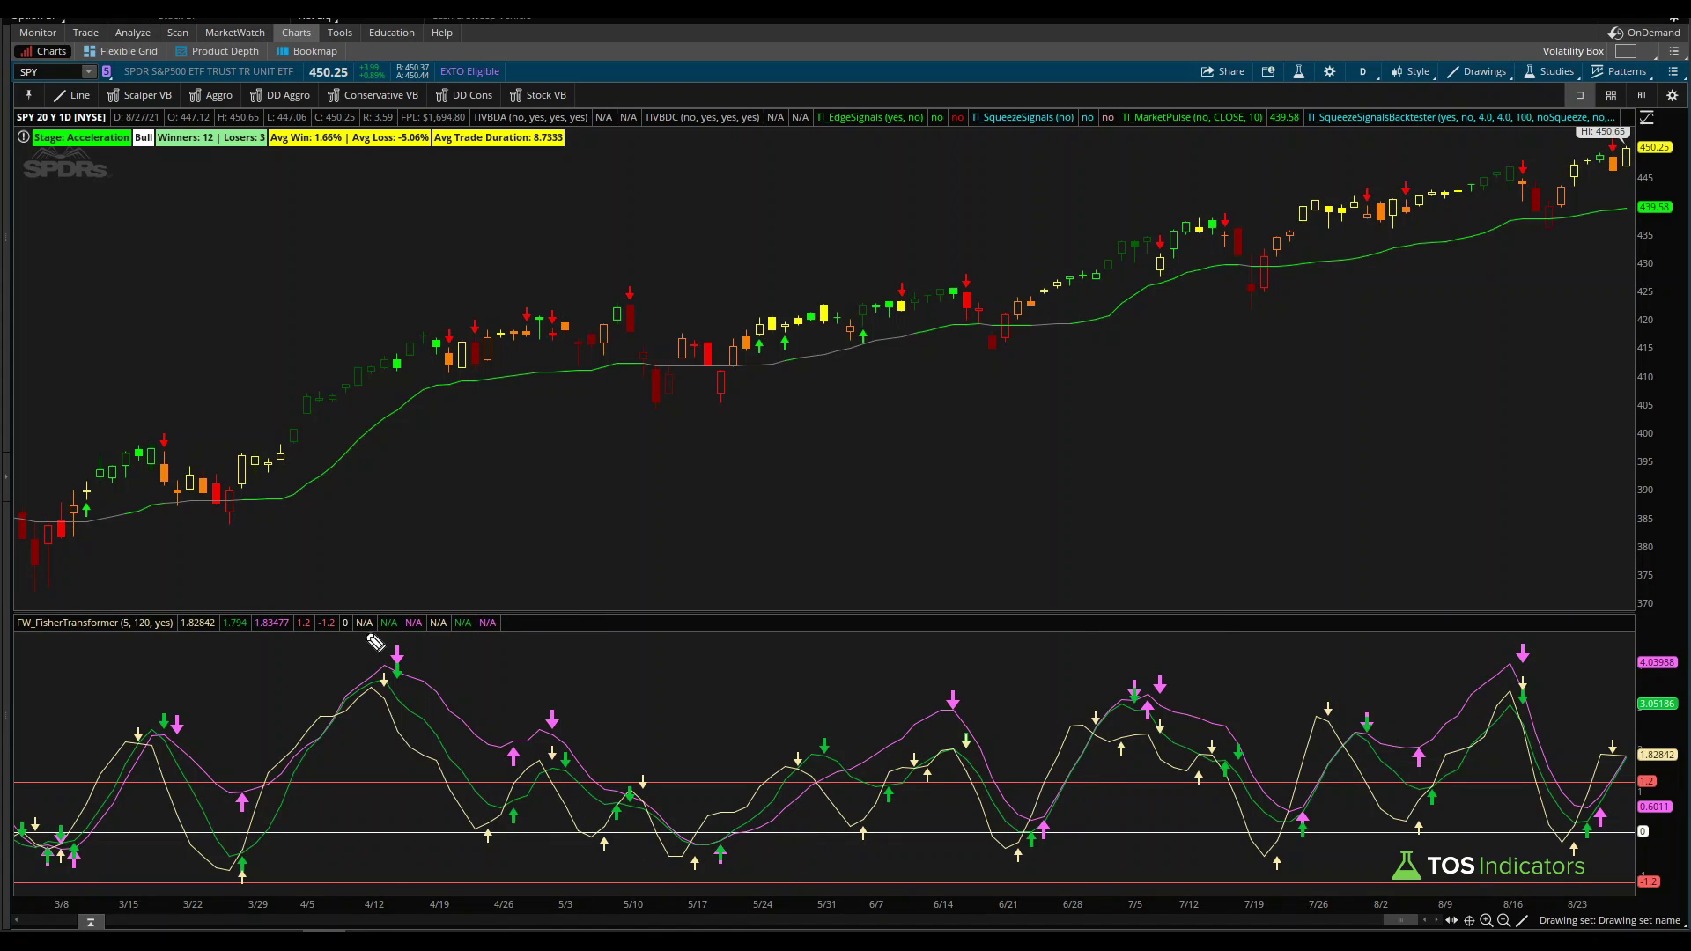
Step: Reopen the FW_FisherTransformer customization and check the settings of the FS17x5u plot, then close it without changes
mouse_move(420, 637)
left_mouse_down()
mouse_move(370, 662)
mouse_move(417, 694)
mouse_move(433, 640)
left_mouse_up()
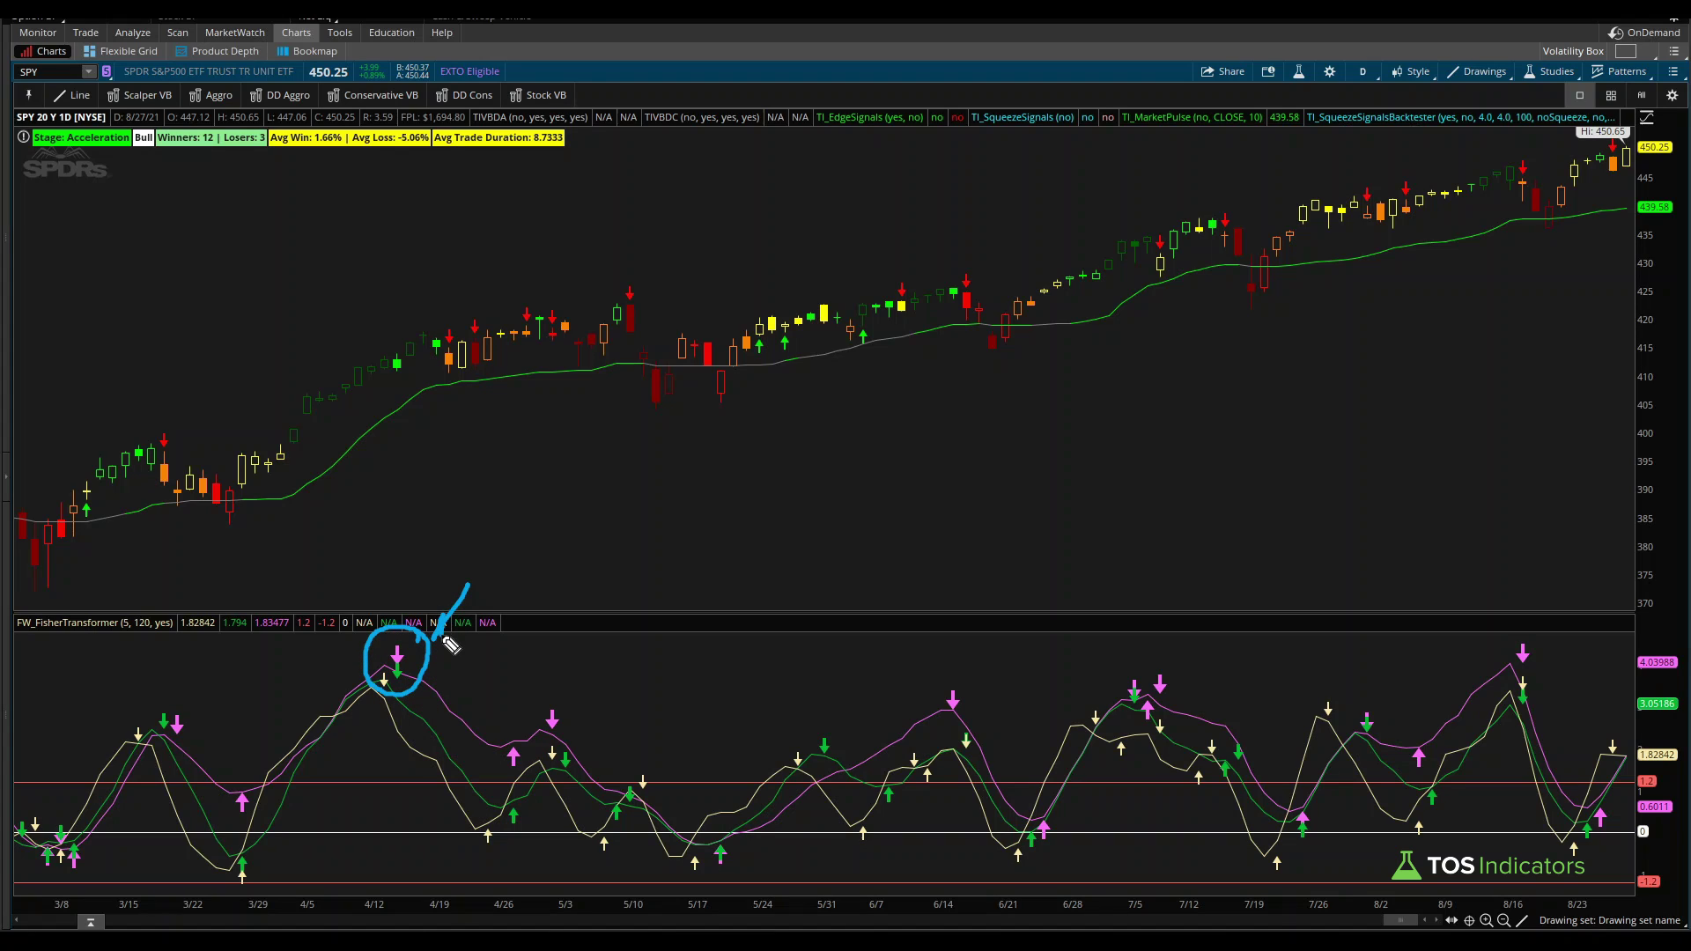
key("Escape")
left_click(1299, 74)
double_click(861, 522)
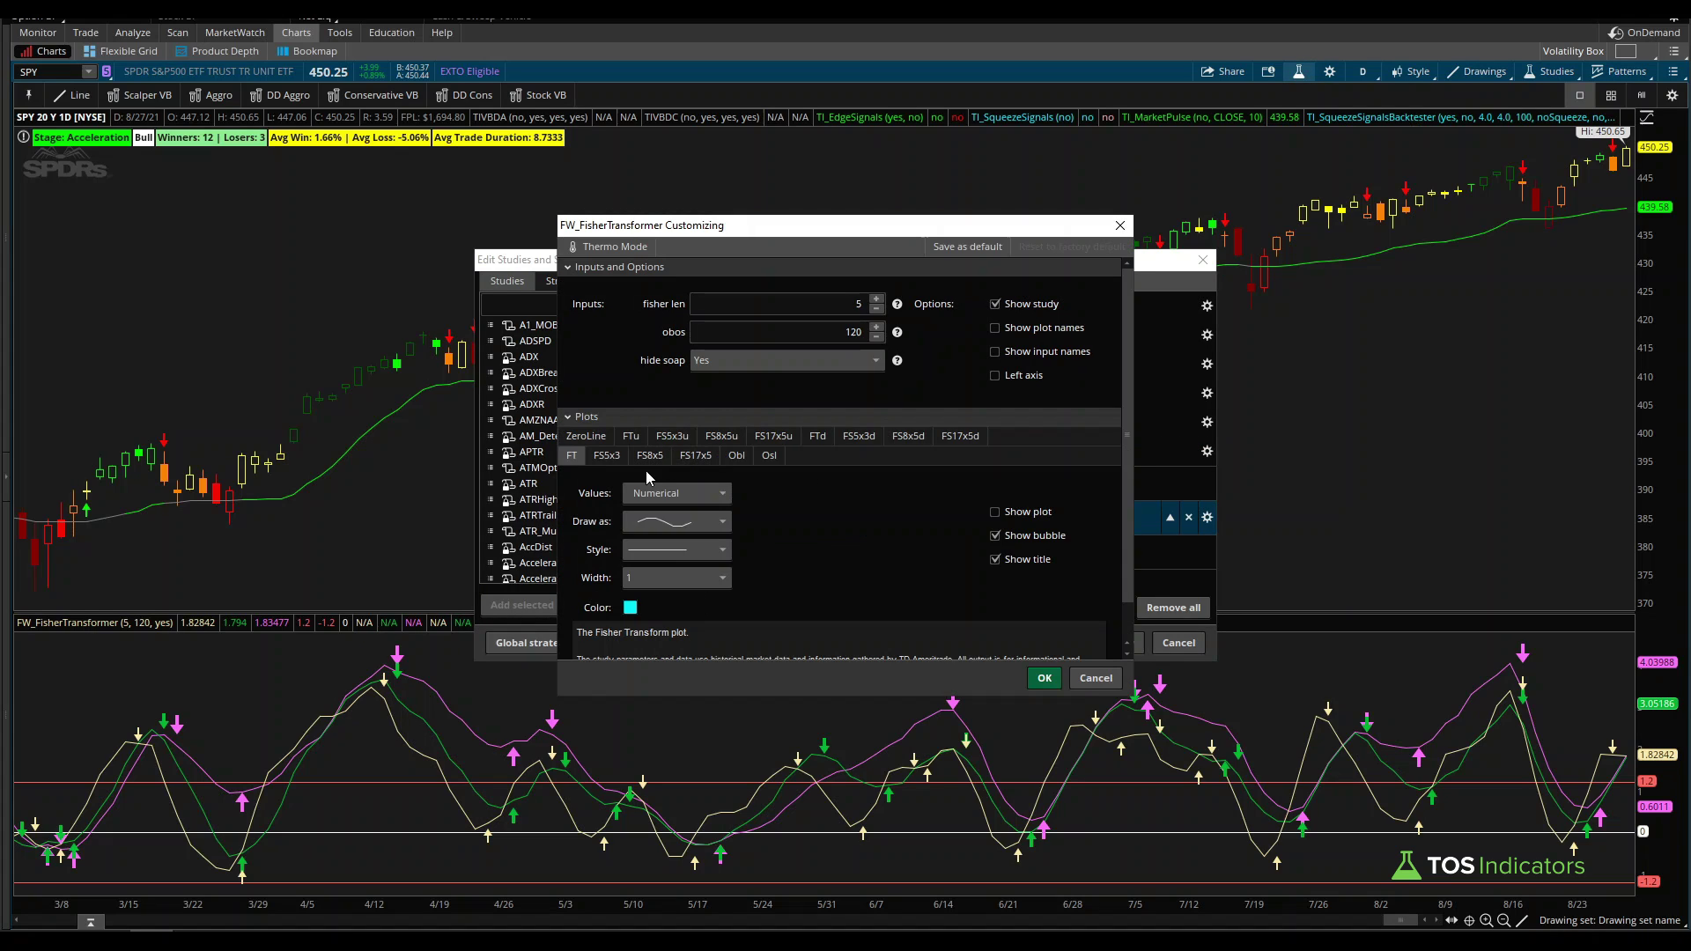
left_click(776, 445)
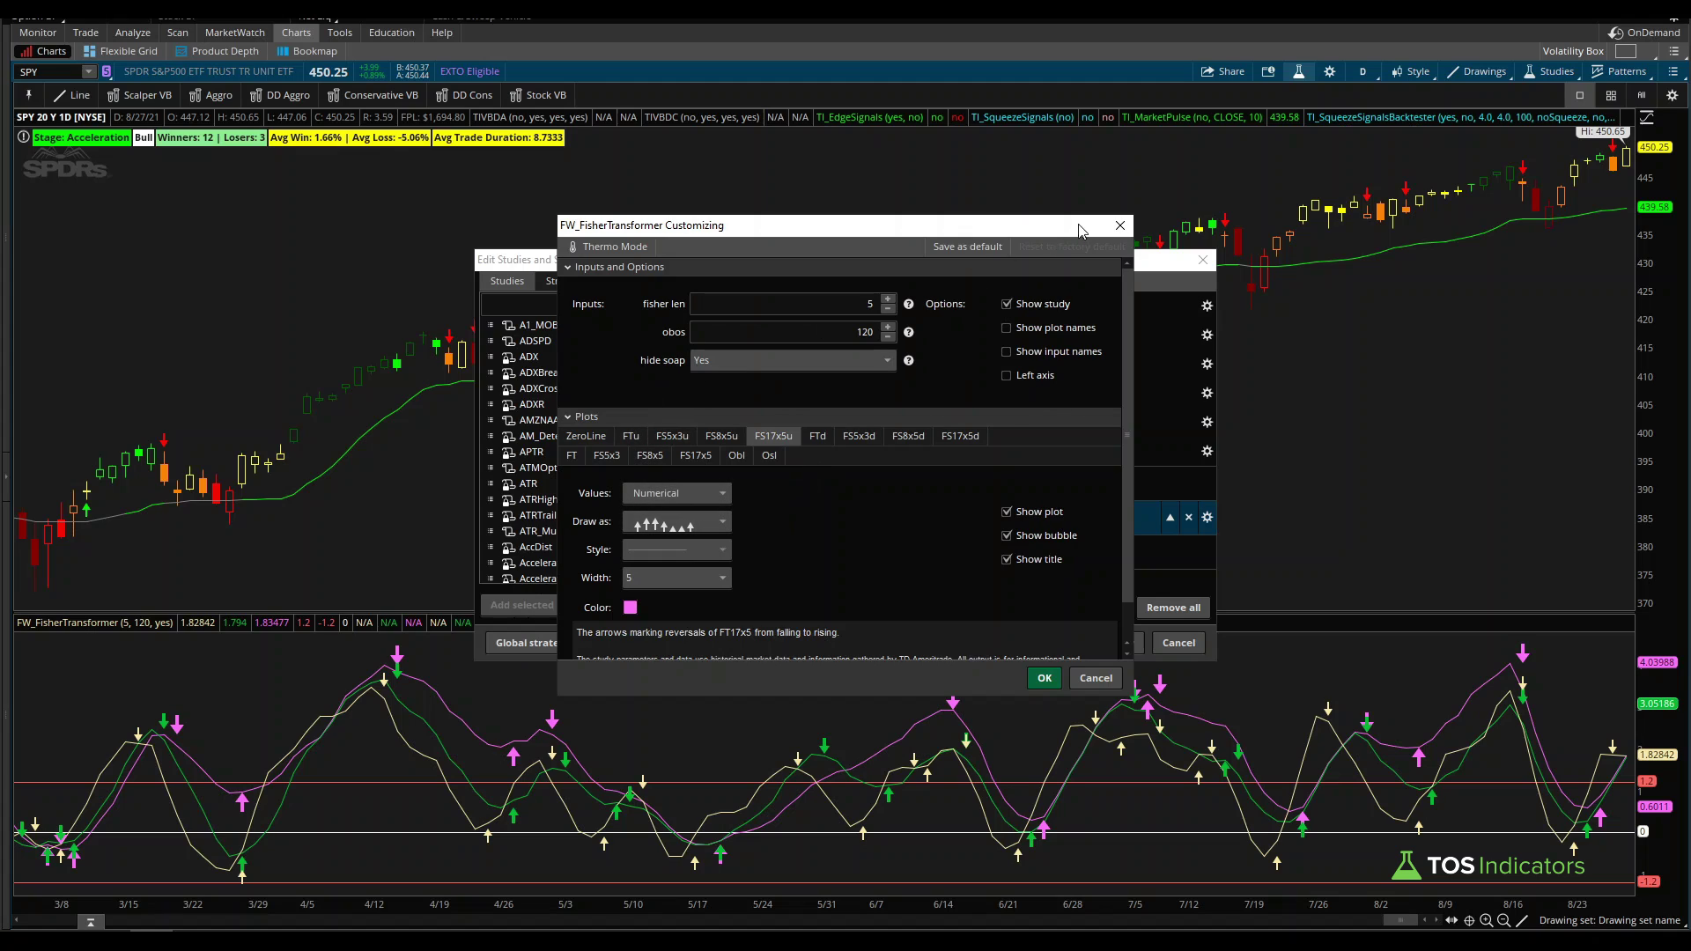
left_click(1119, 226)
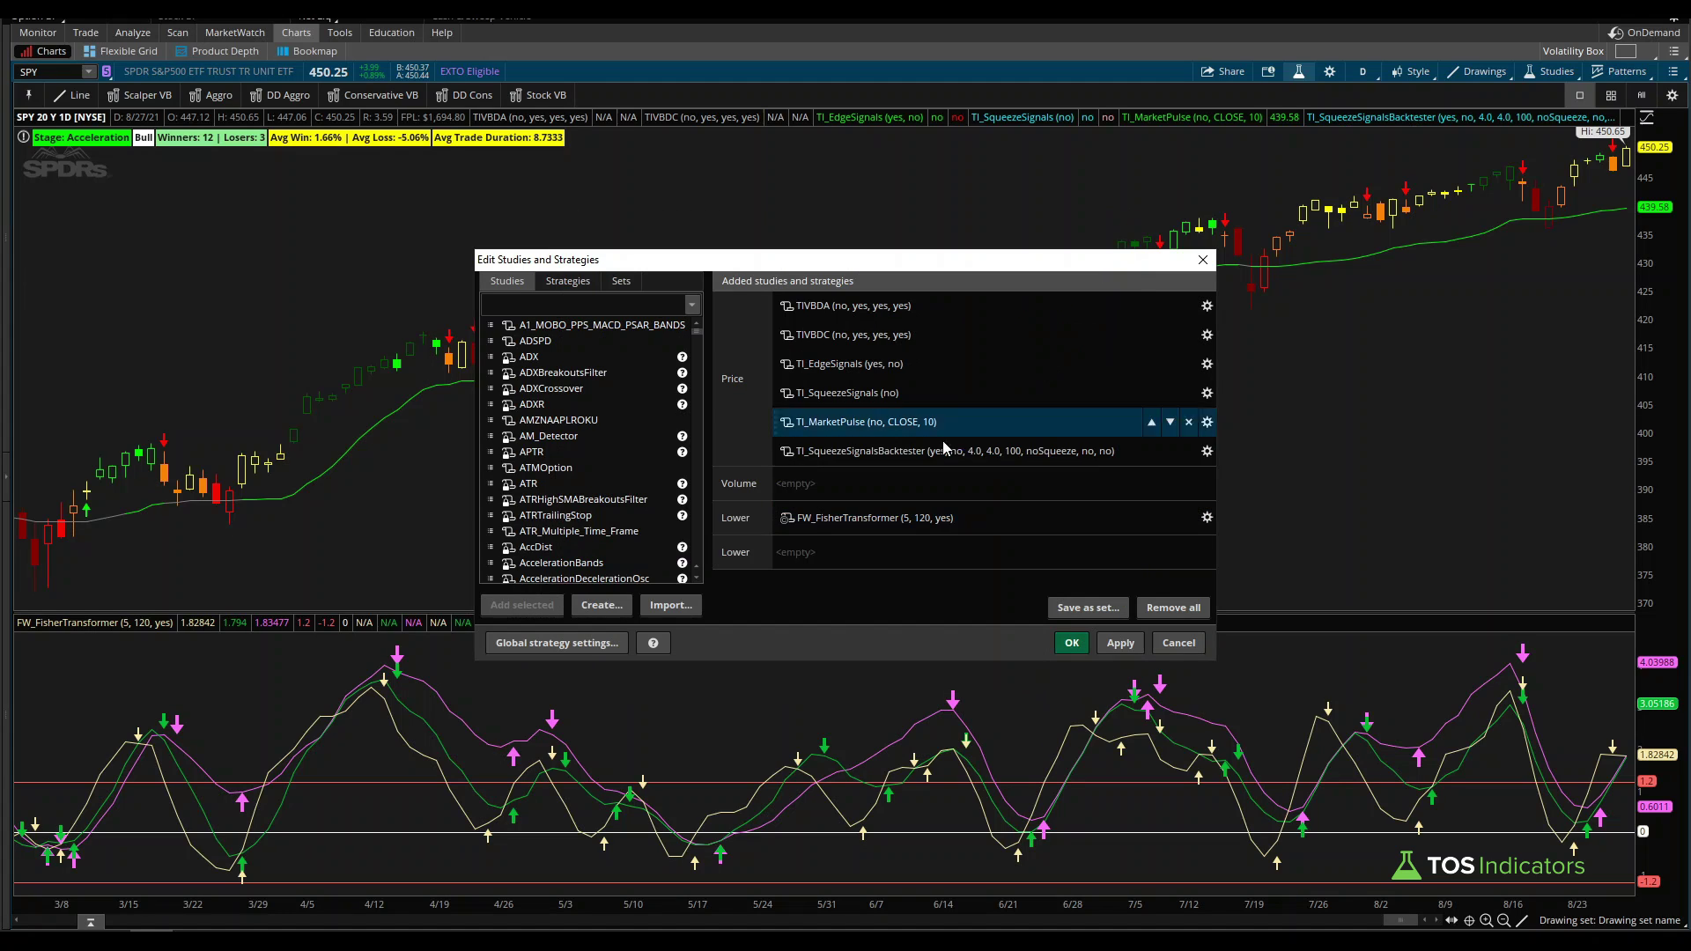
Step: Copy the plot name FS17x5u from the FW_FisherTransformer source code and leave the study editor without changes
left_click(787, 518)
double_click(480, 564)
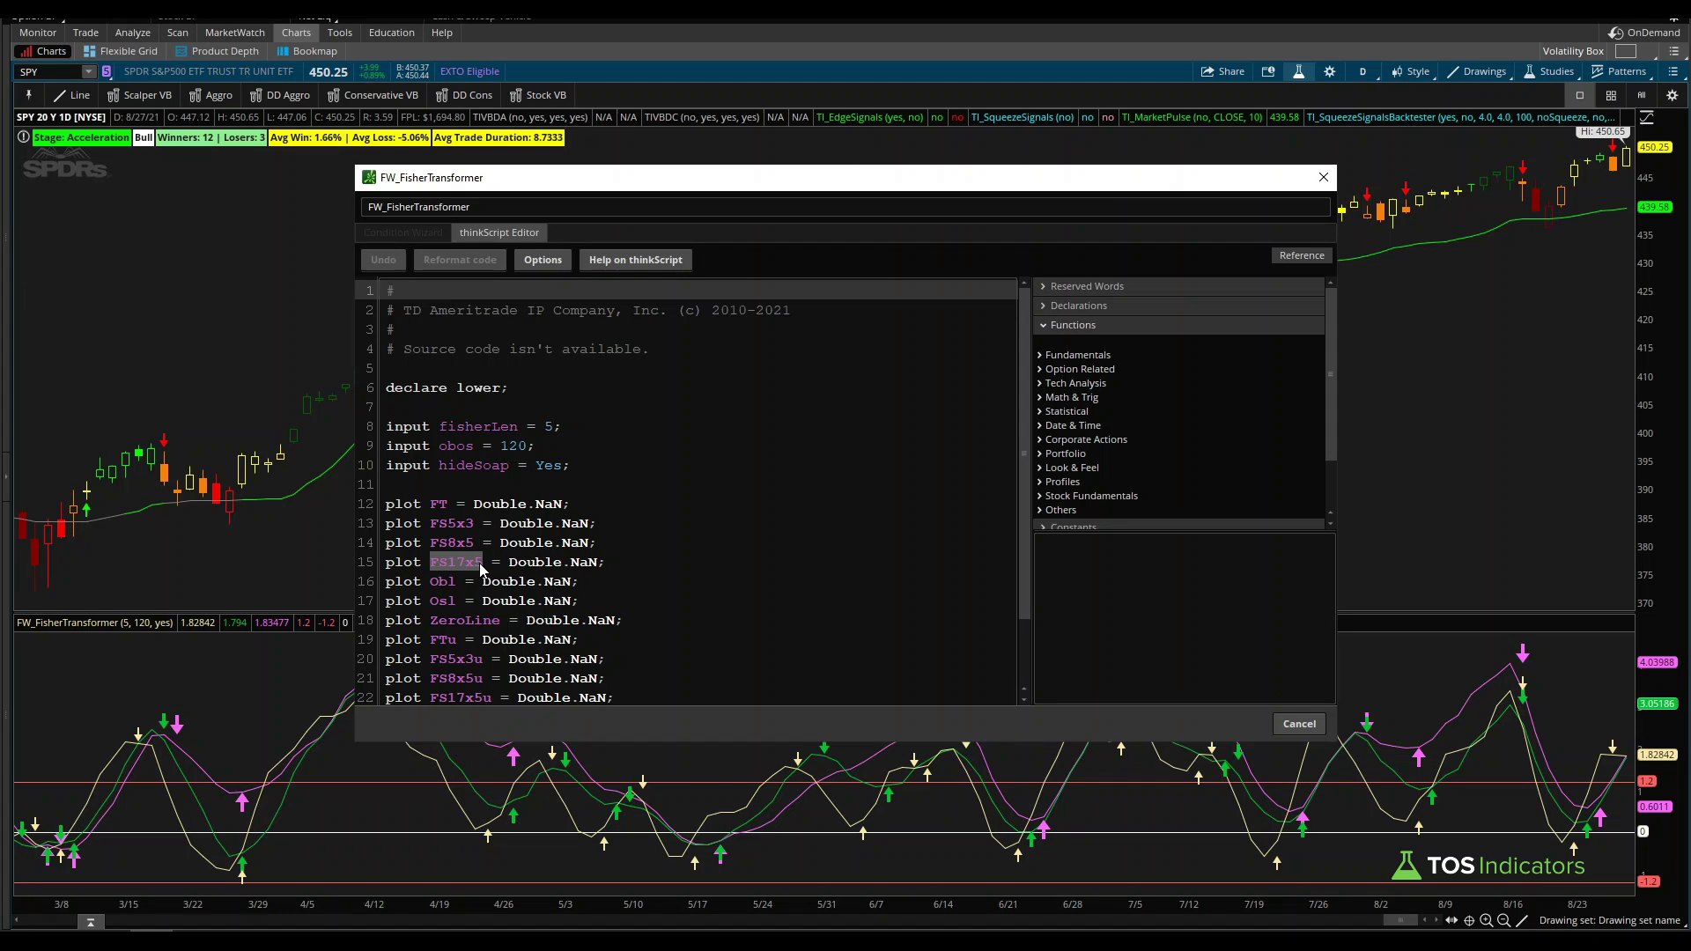
double_click(490, 696)
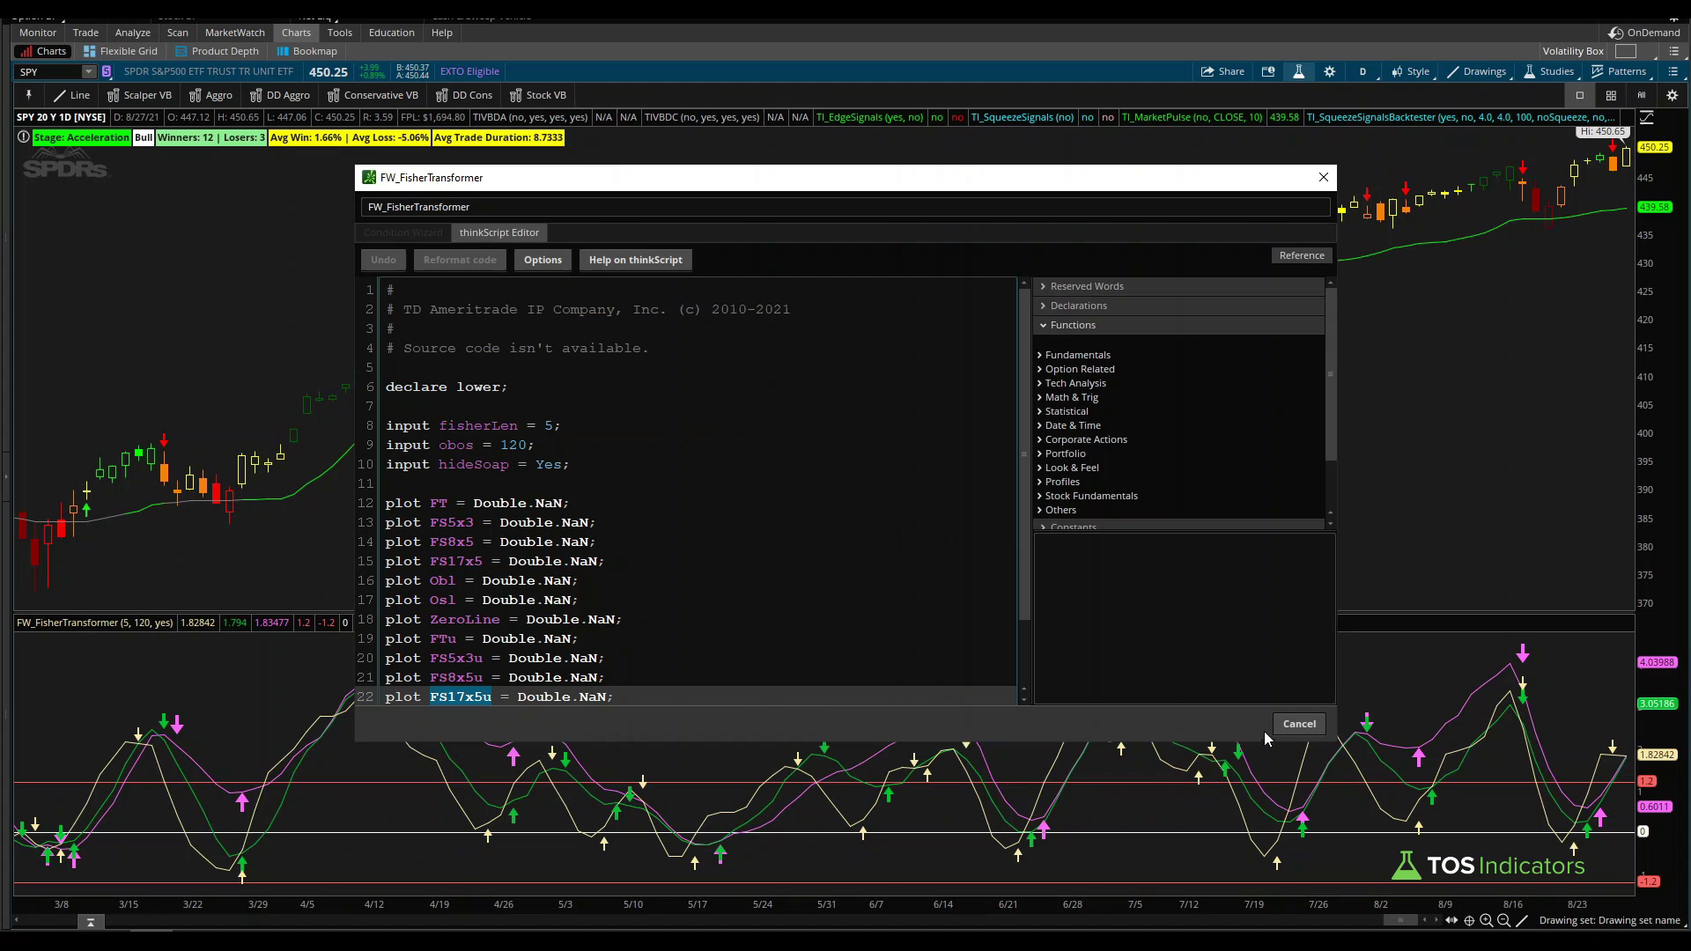
left_click(1302, 725)
left_click(1178, 643)
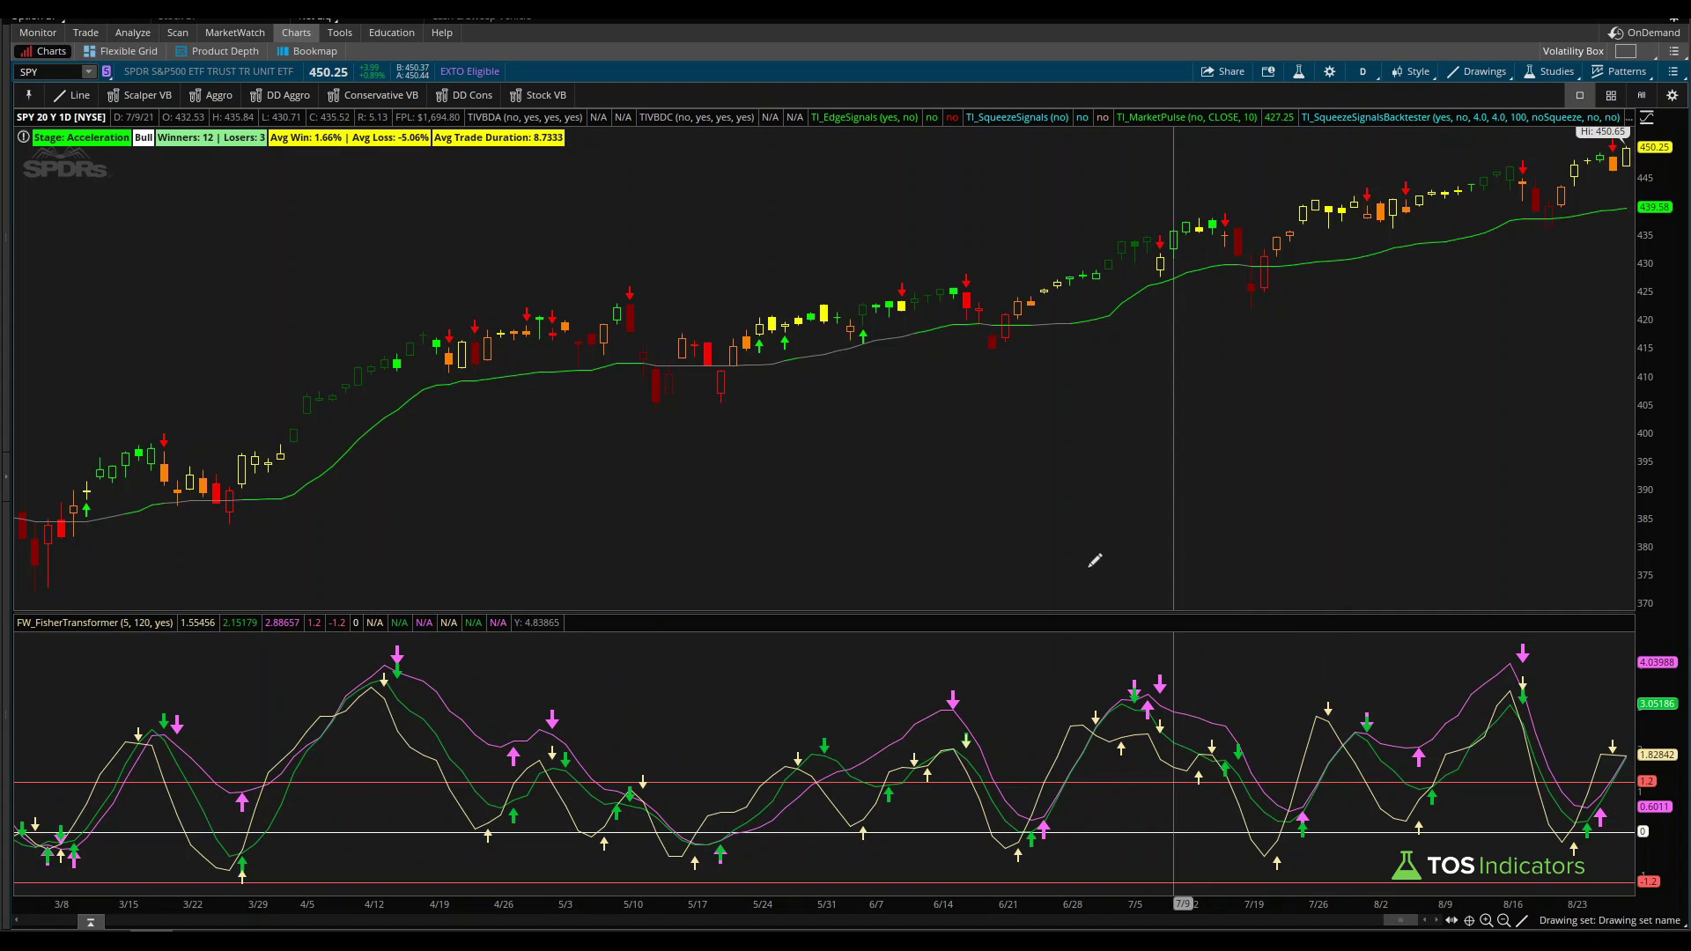
Step: Remove the existing custom 252-bar highest-high filter from the S&P 500 stock scan
left_click(178, 35)
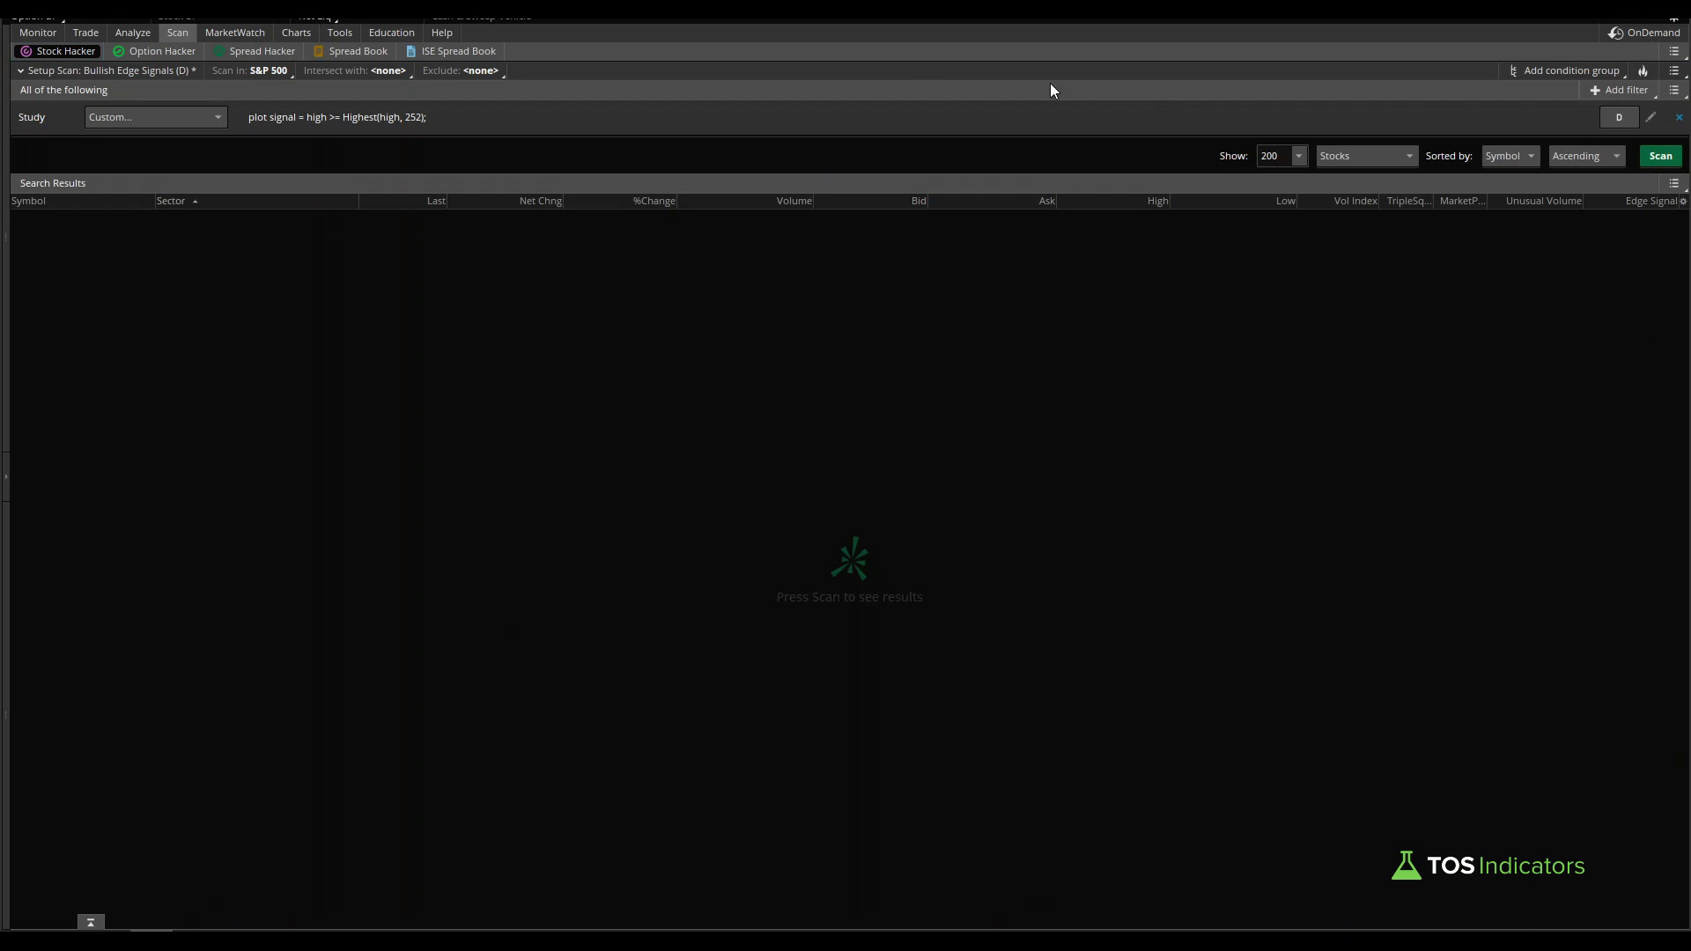
left_click(1651, 118)
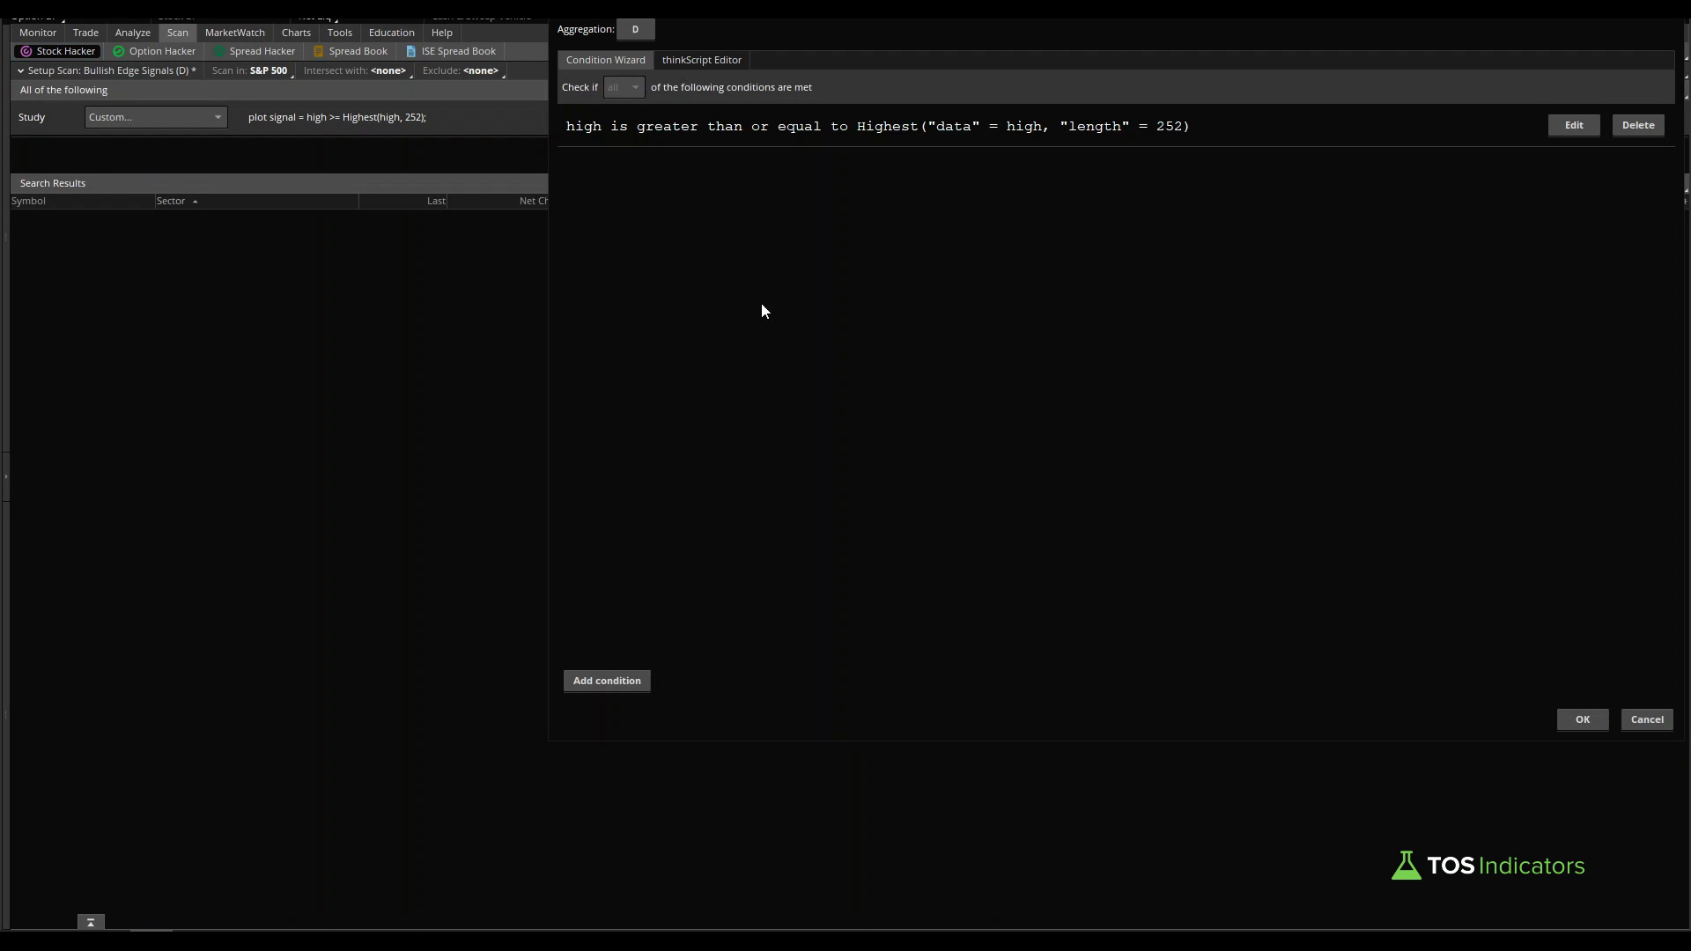
key("Escape")
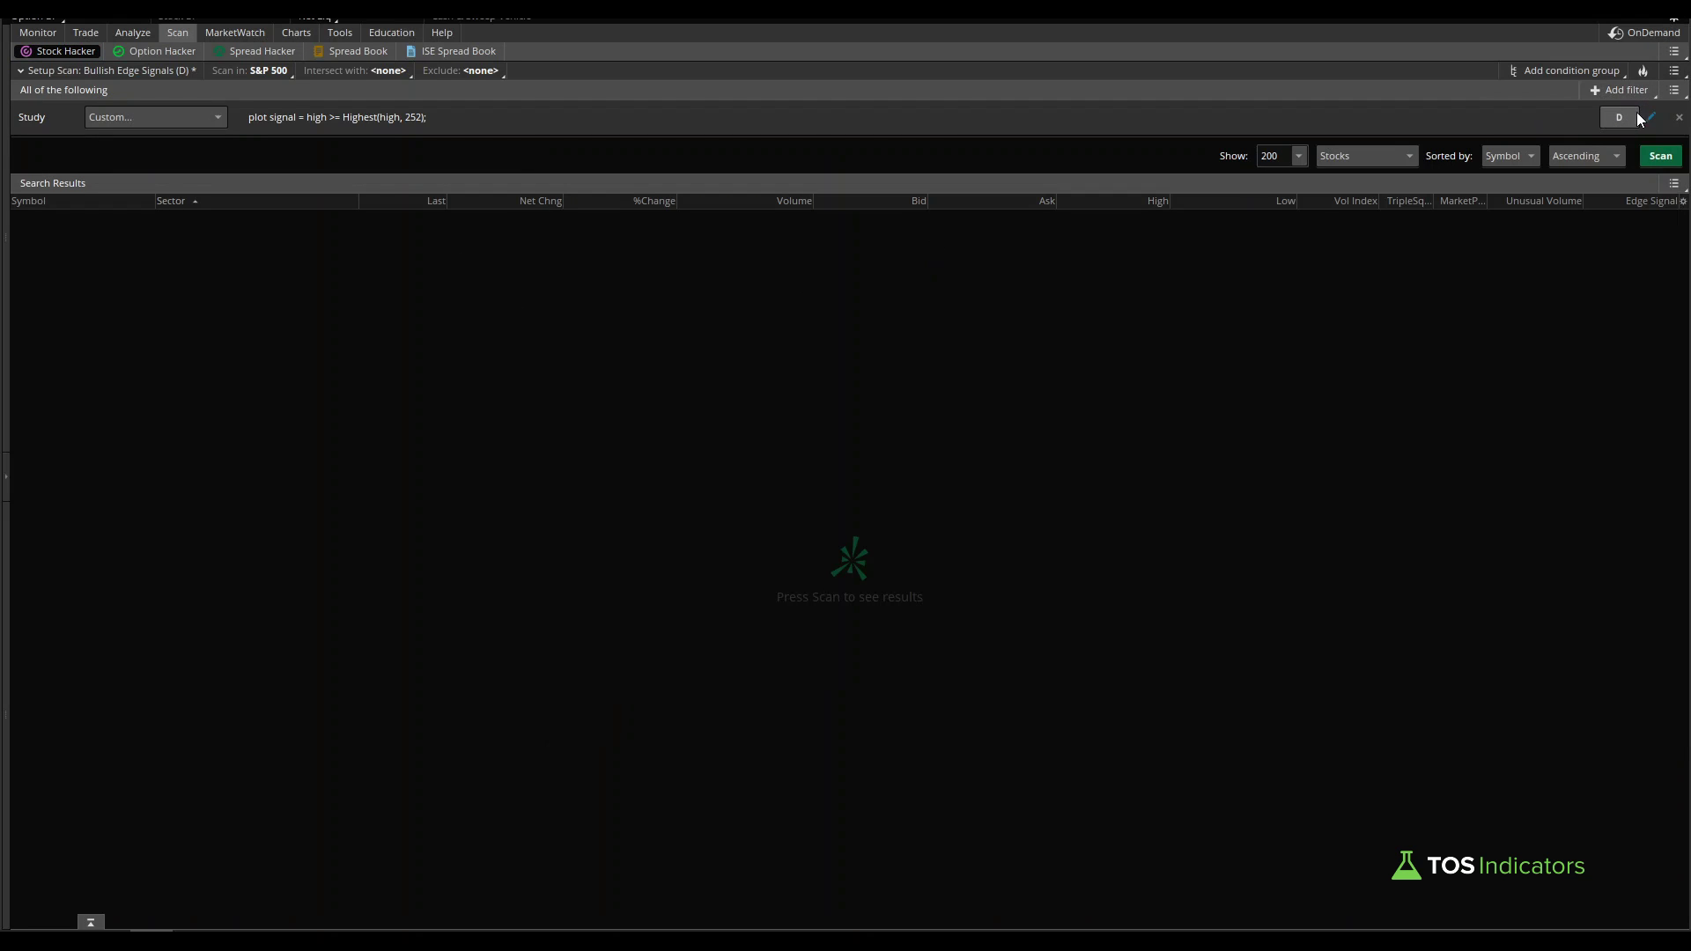
left_click(1669, 116)
Step: Add a custom study filter to the stock scan and show its condition as thinkScript code
left_click(1620, 90)
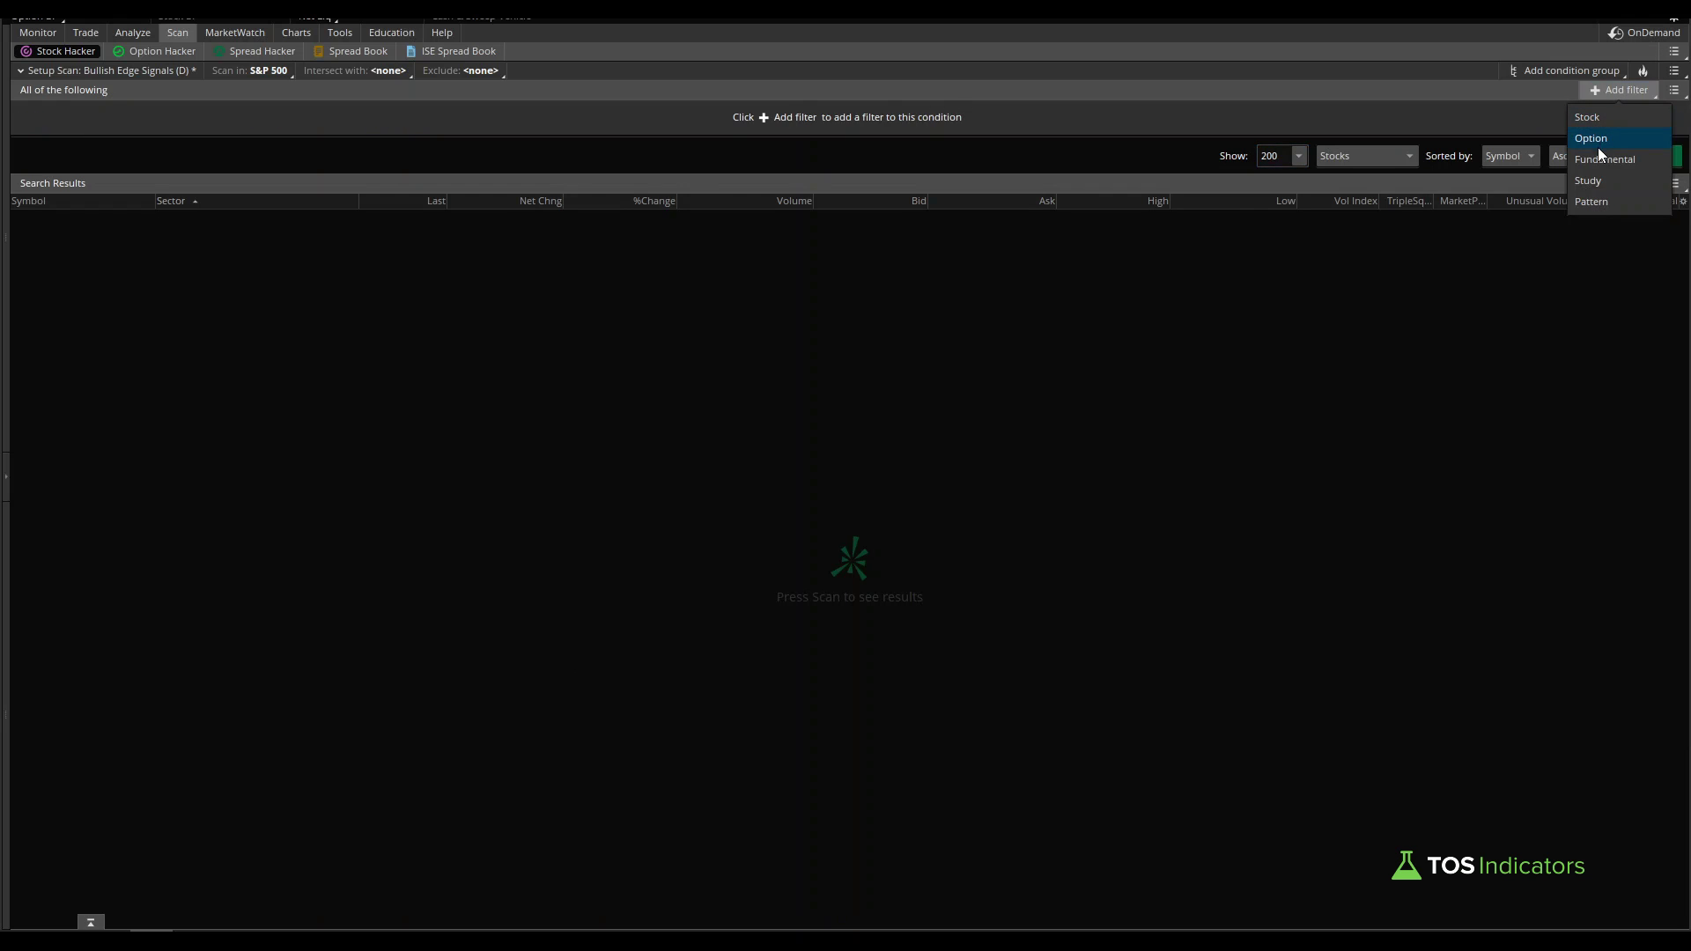
left_click(1589, 181)
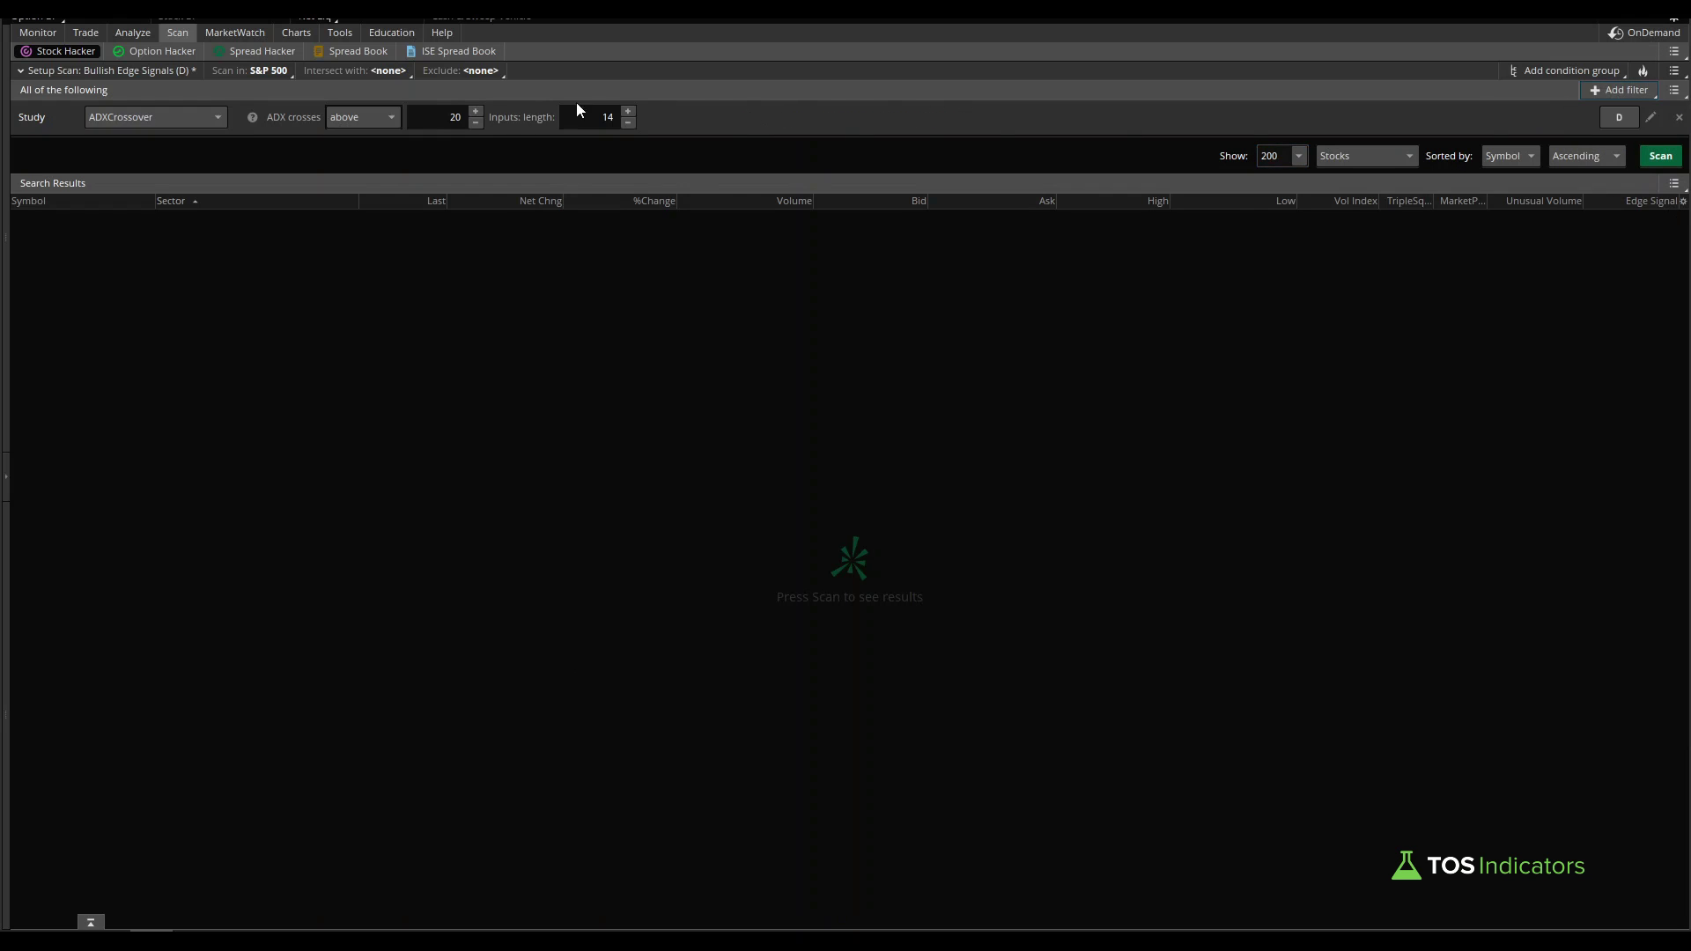
left_click(146, 123)
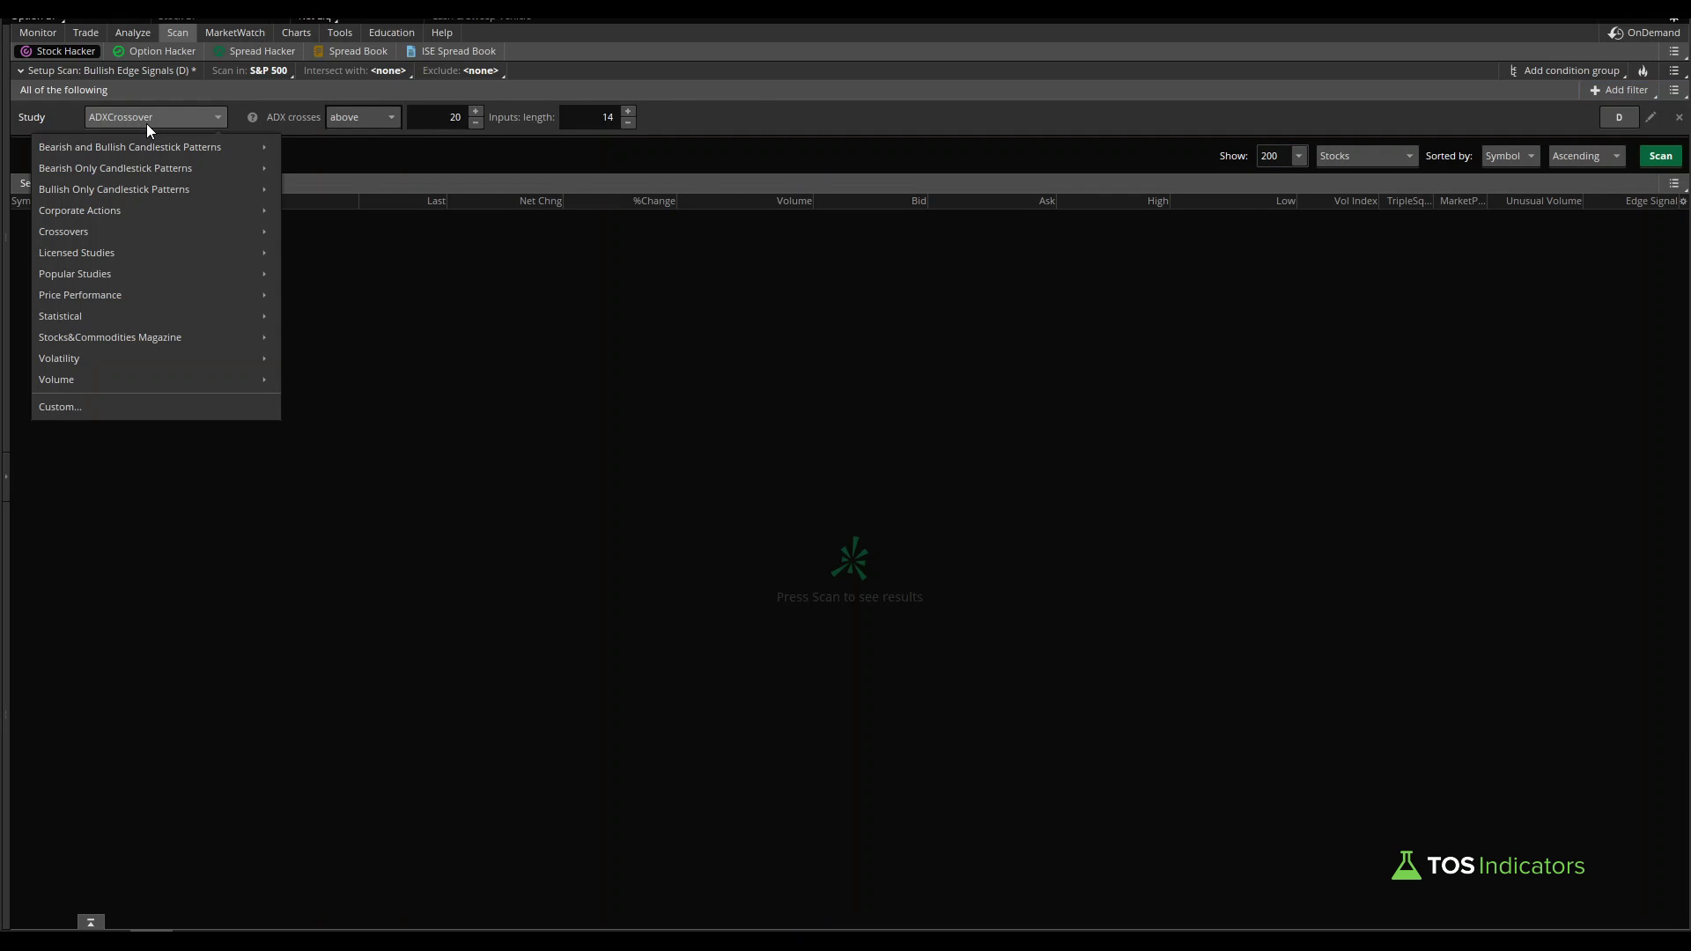
left_click(113, 405)
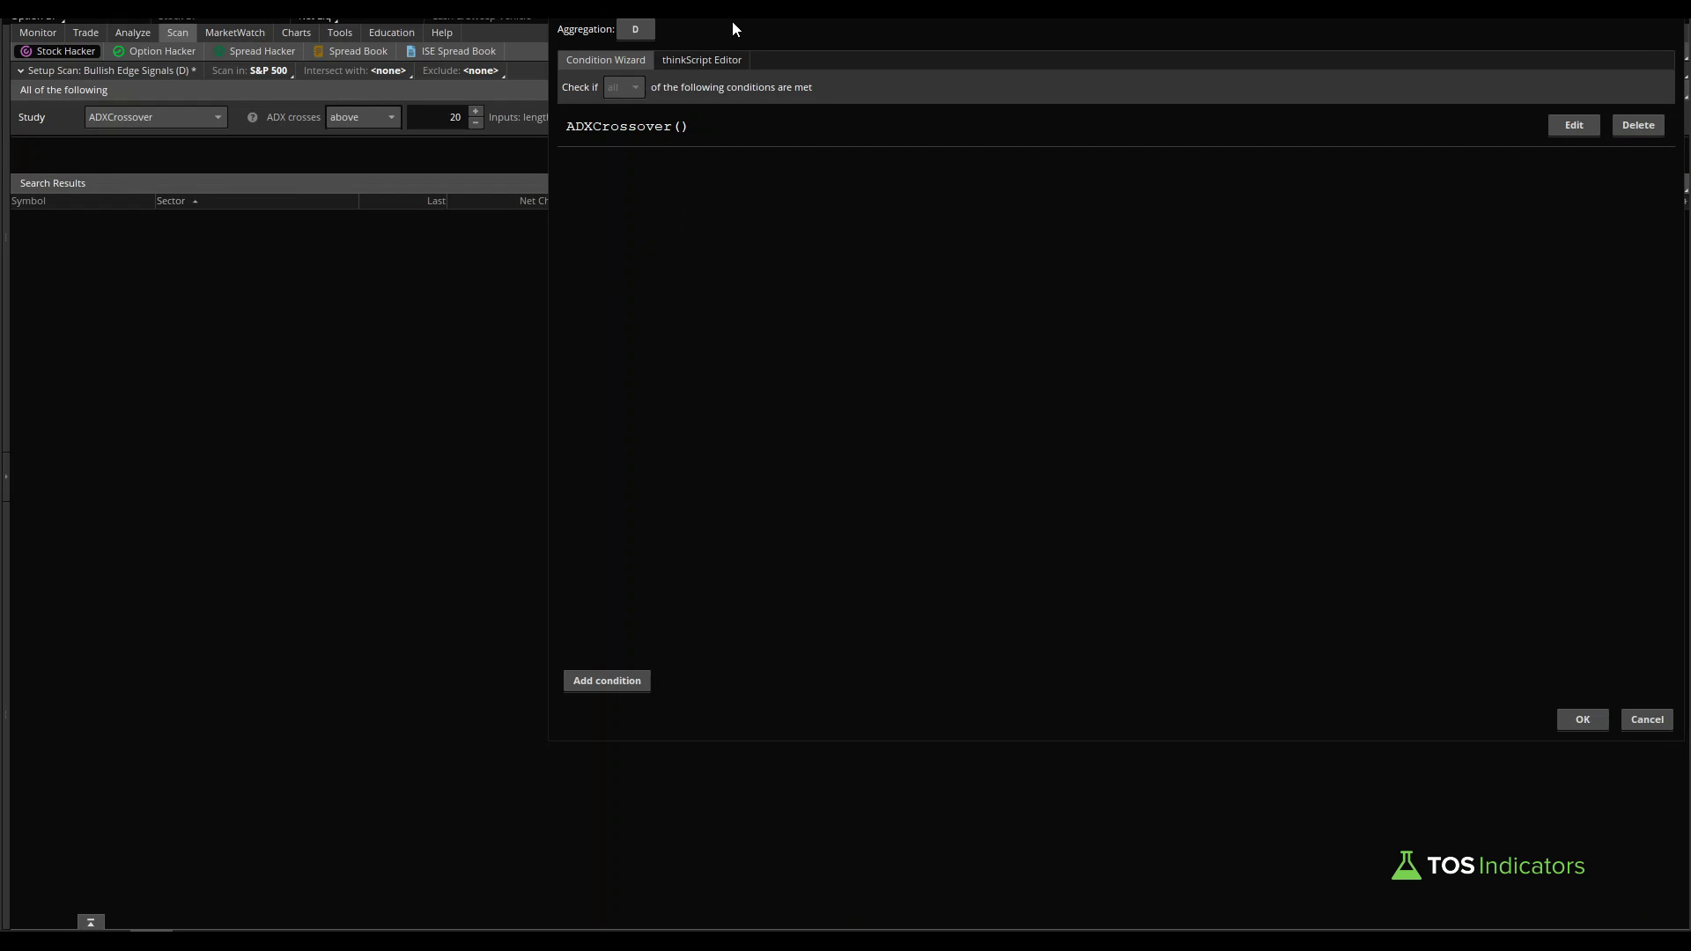
left_click(510, 212)
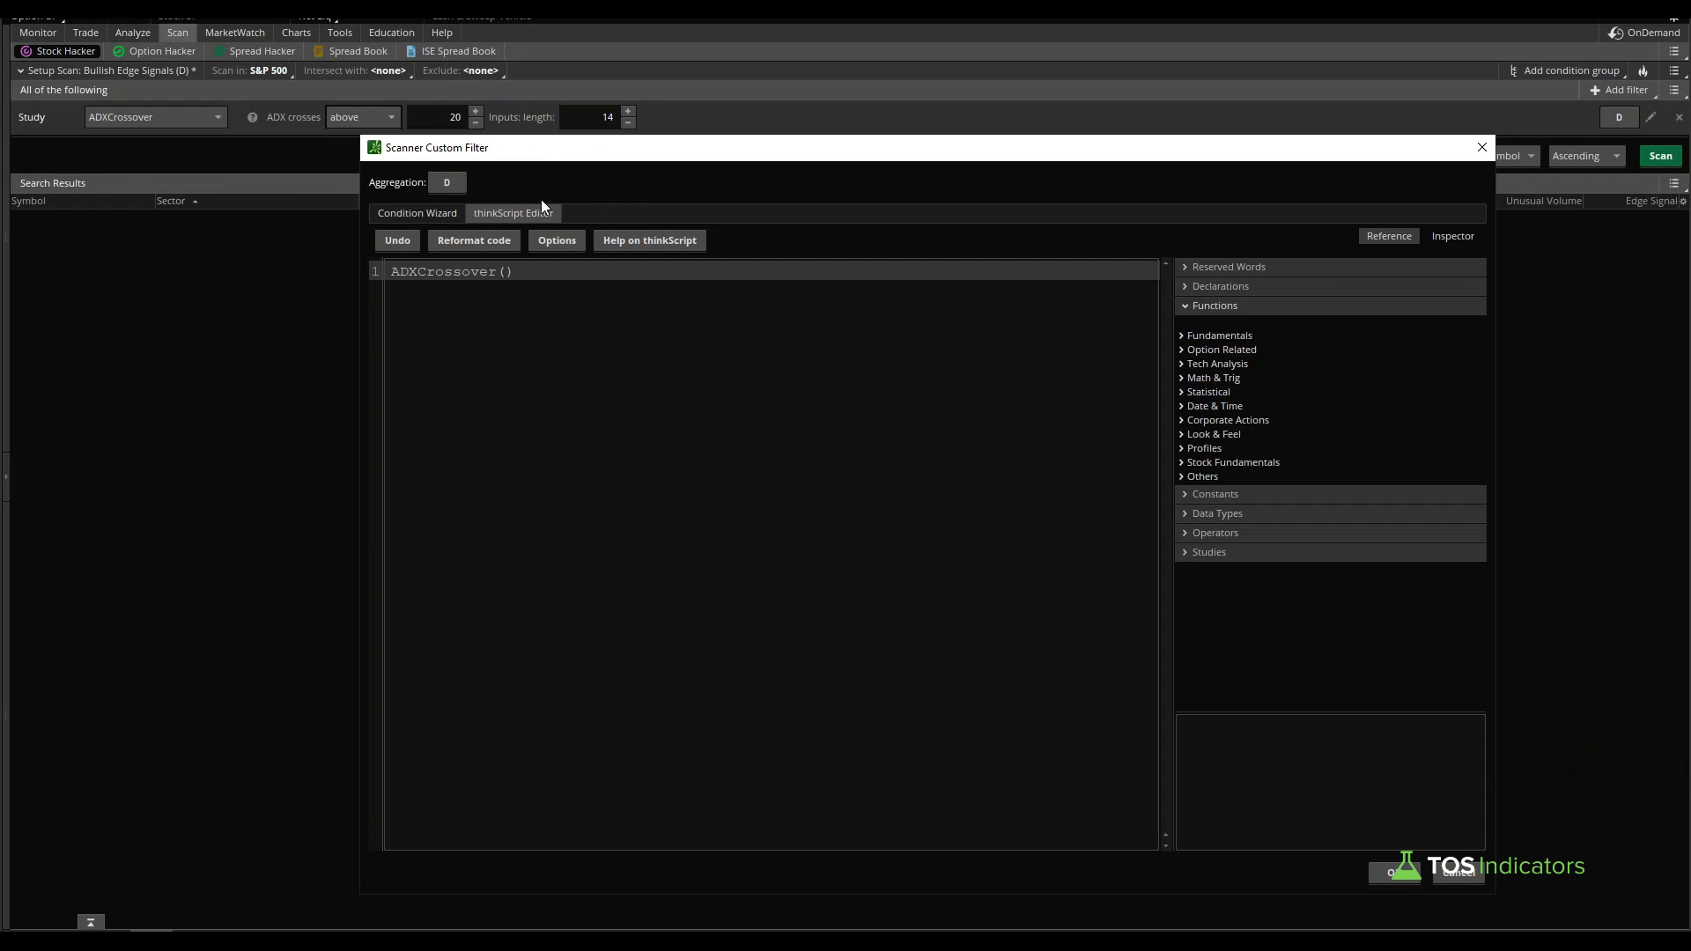
Step: Replace the custom filter's code with "plot signal = FW_FisherTransformer().FS17x5u;", accept it and run the scan
left_click(607, 447)
key("ctrl+a")
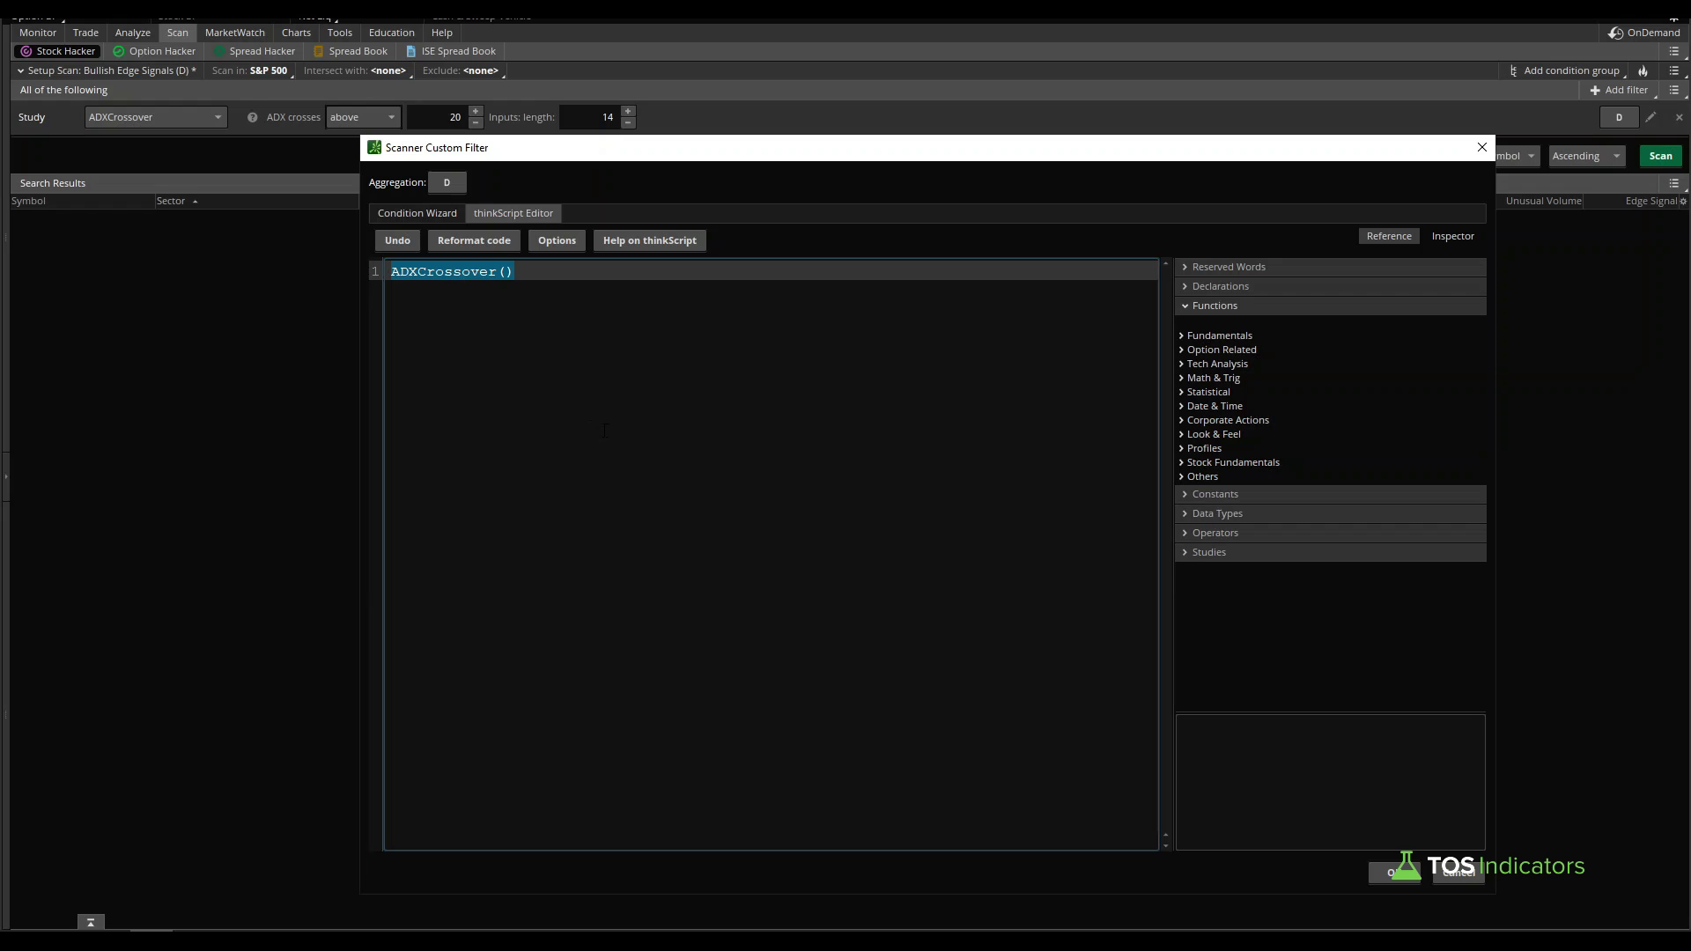
type("FS17x5u")
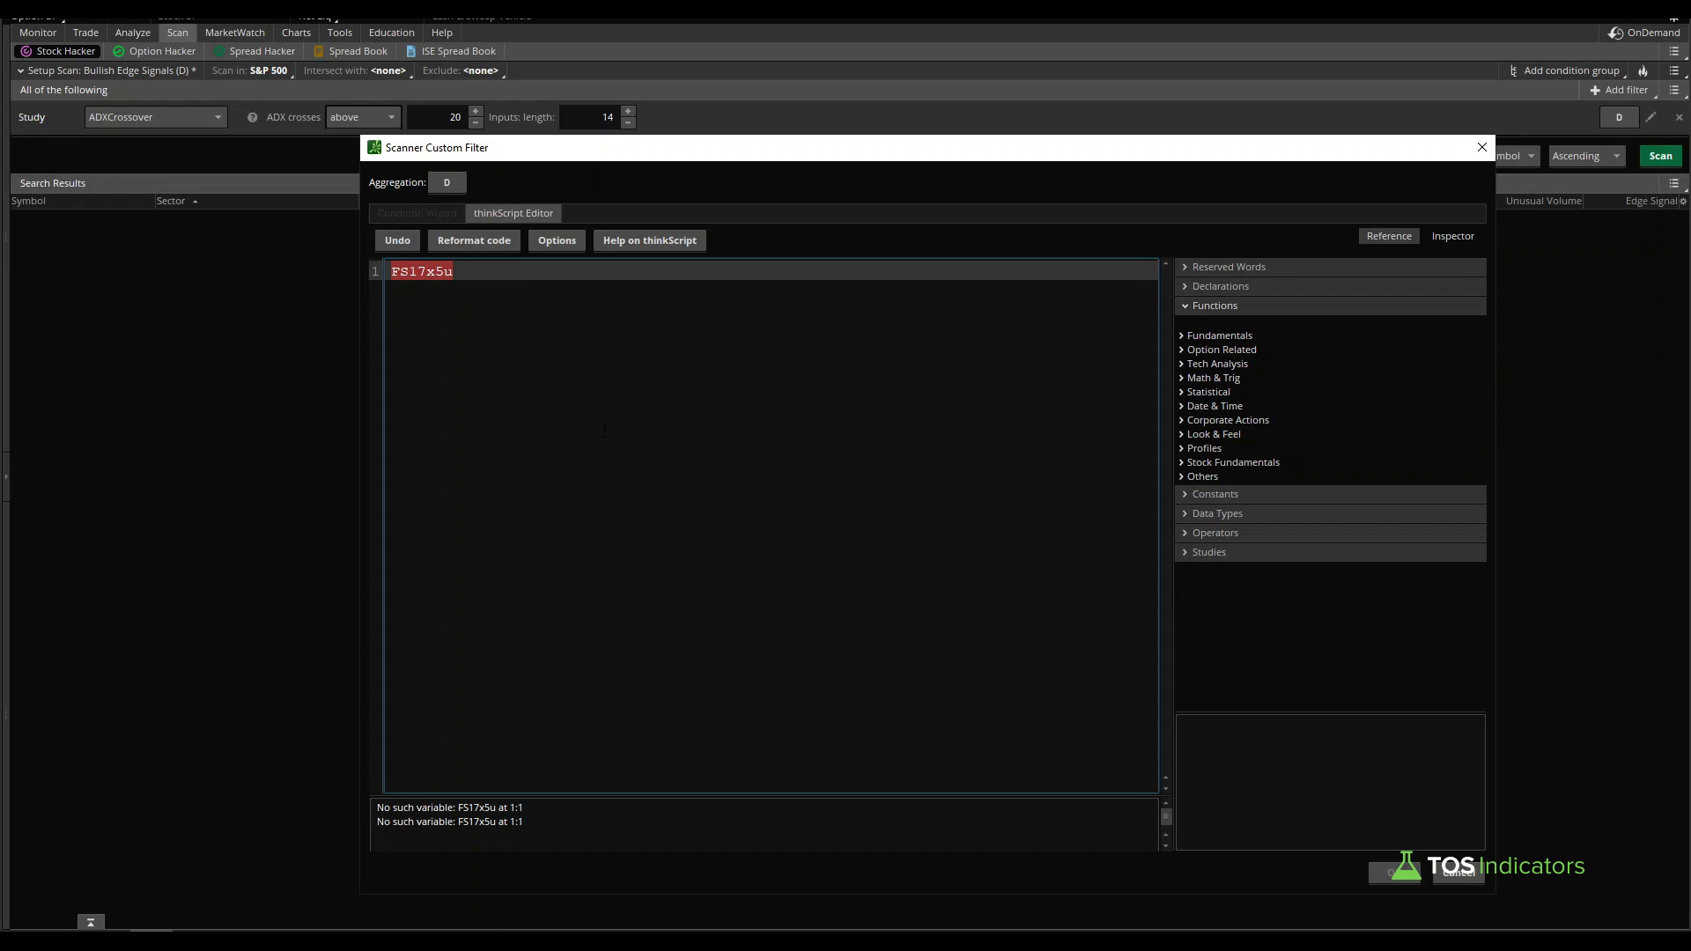
key("Home")
type("plot s")
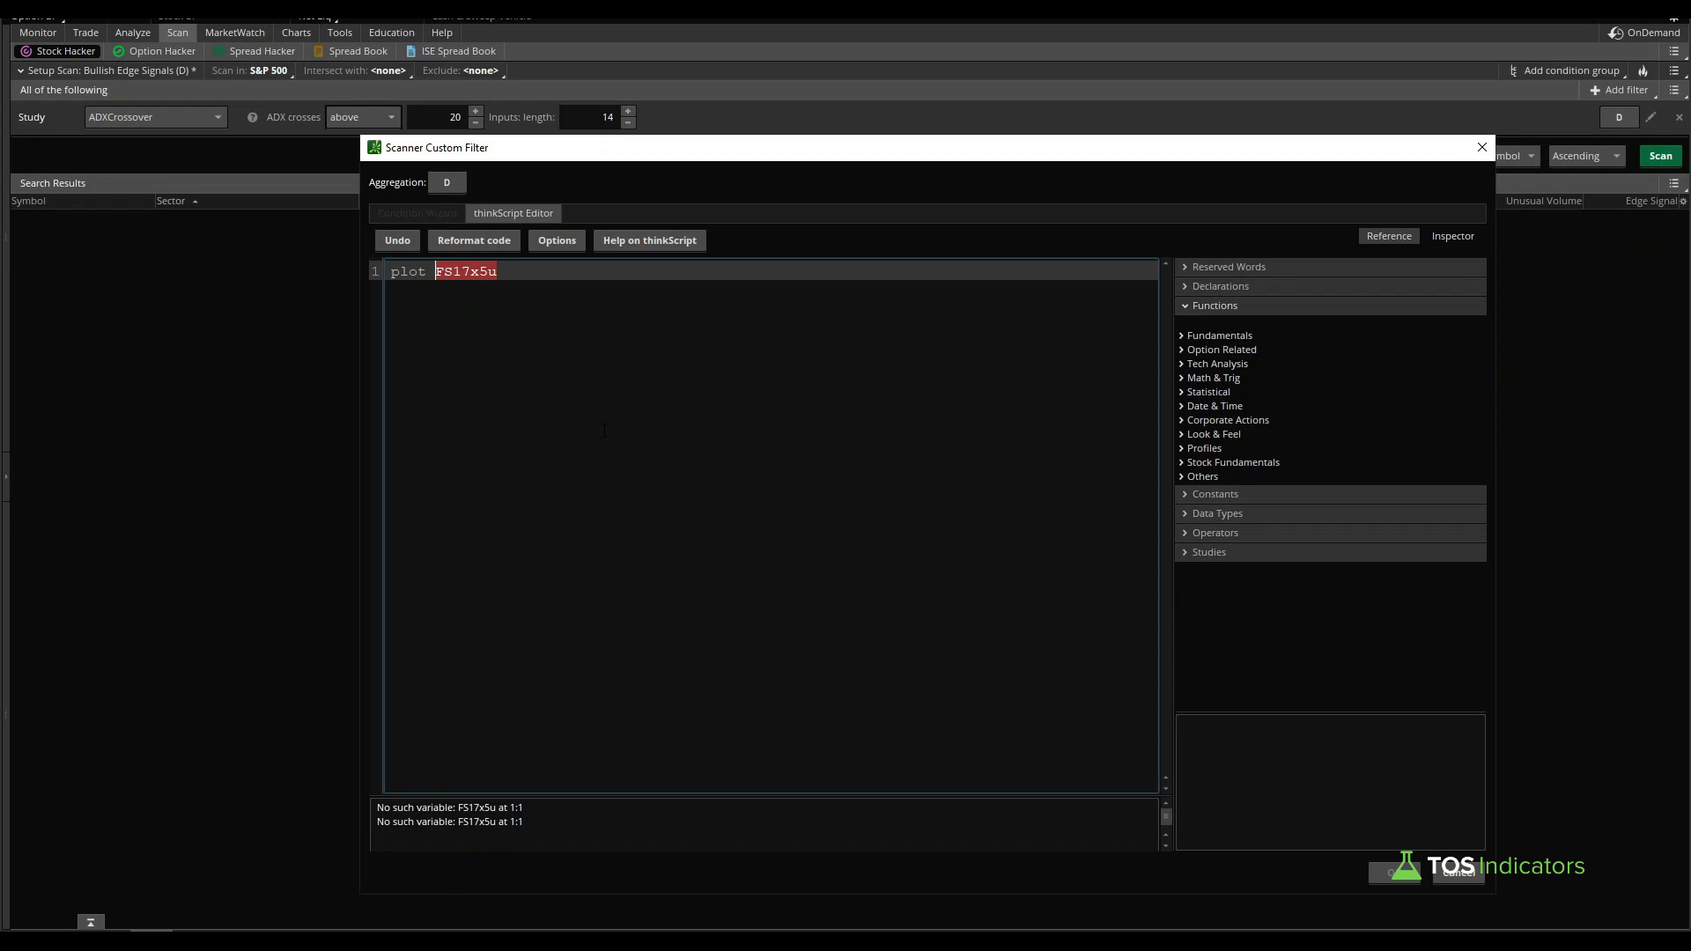
type("ignal = ")
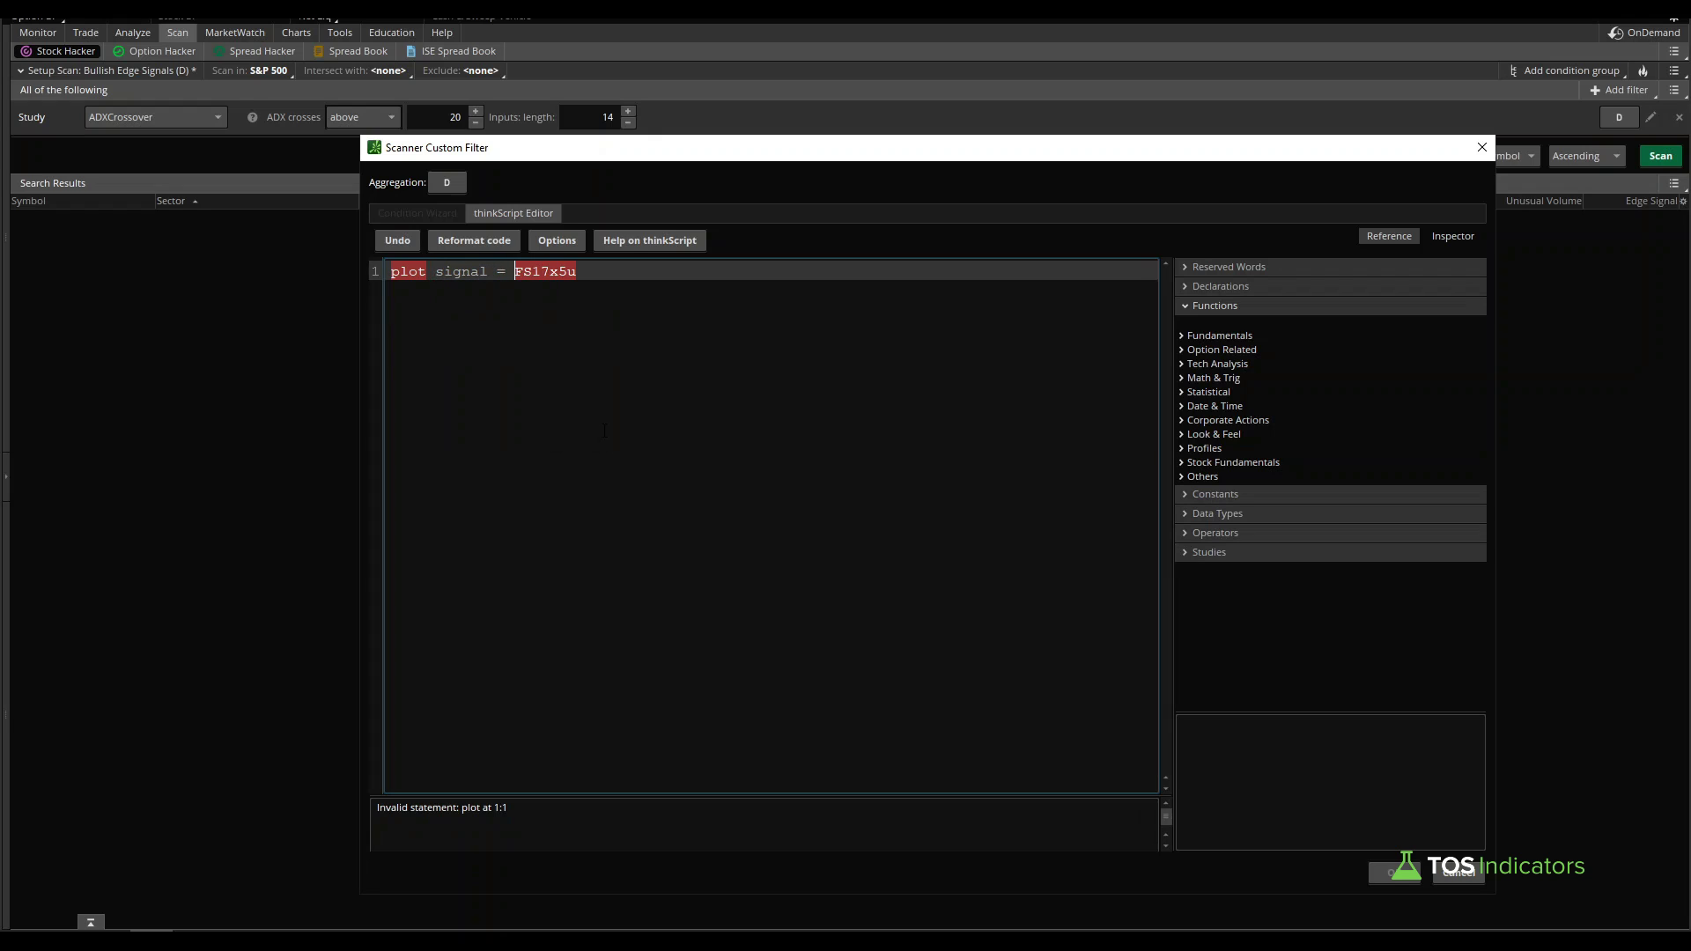
type("FW_FisherTransfo")
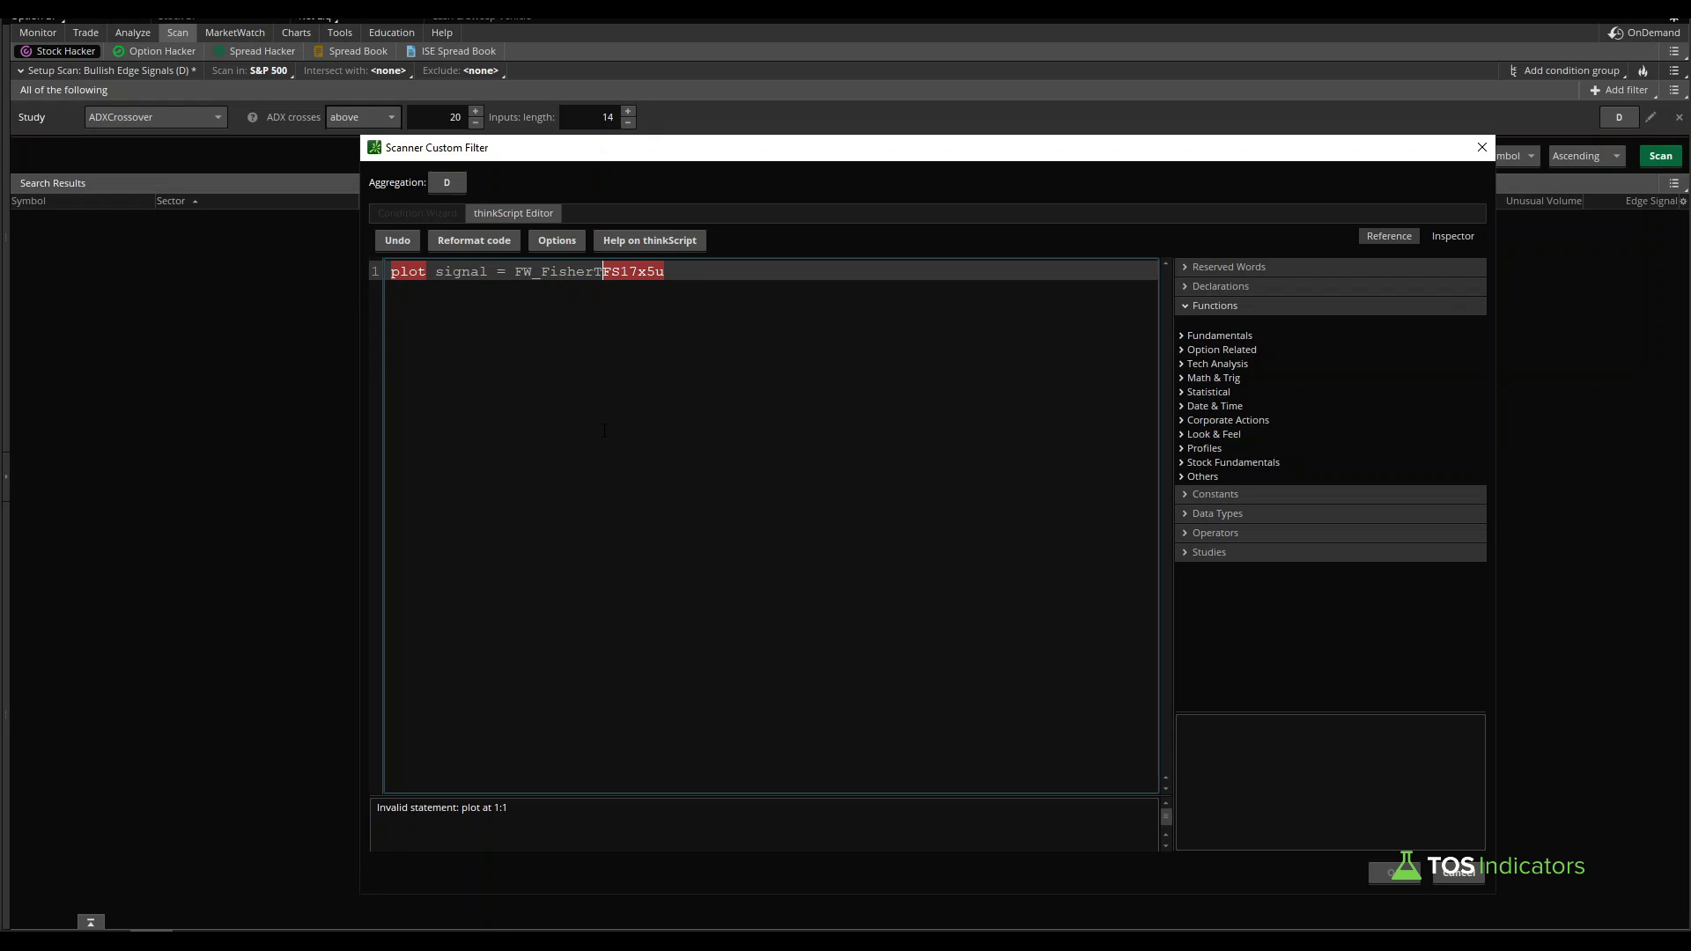
type("rmer()")
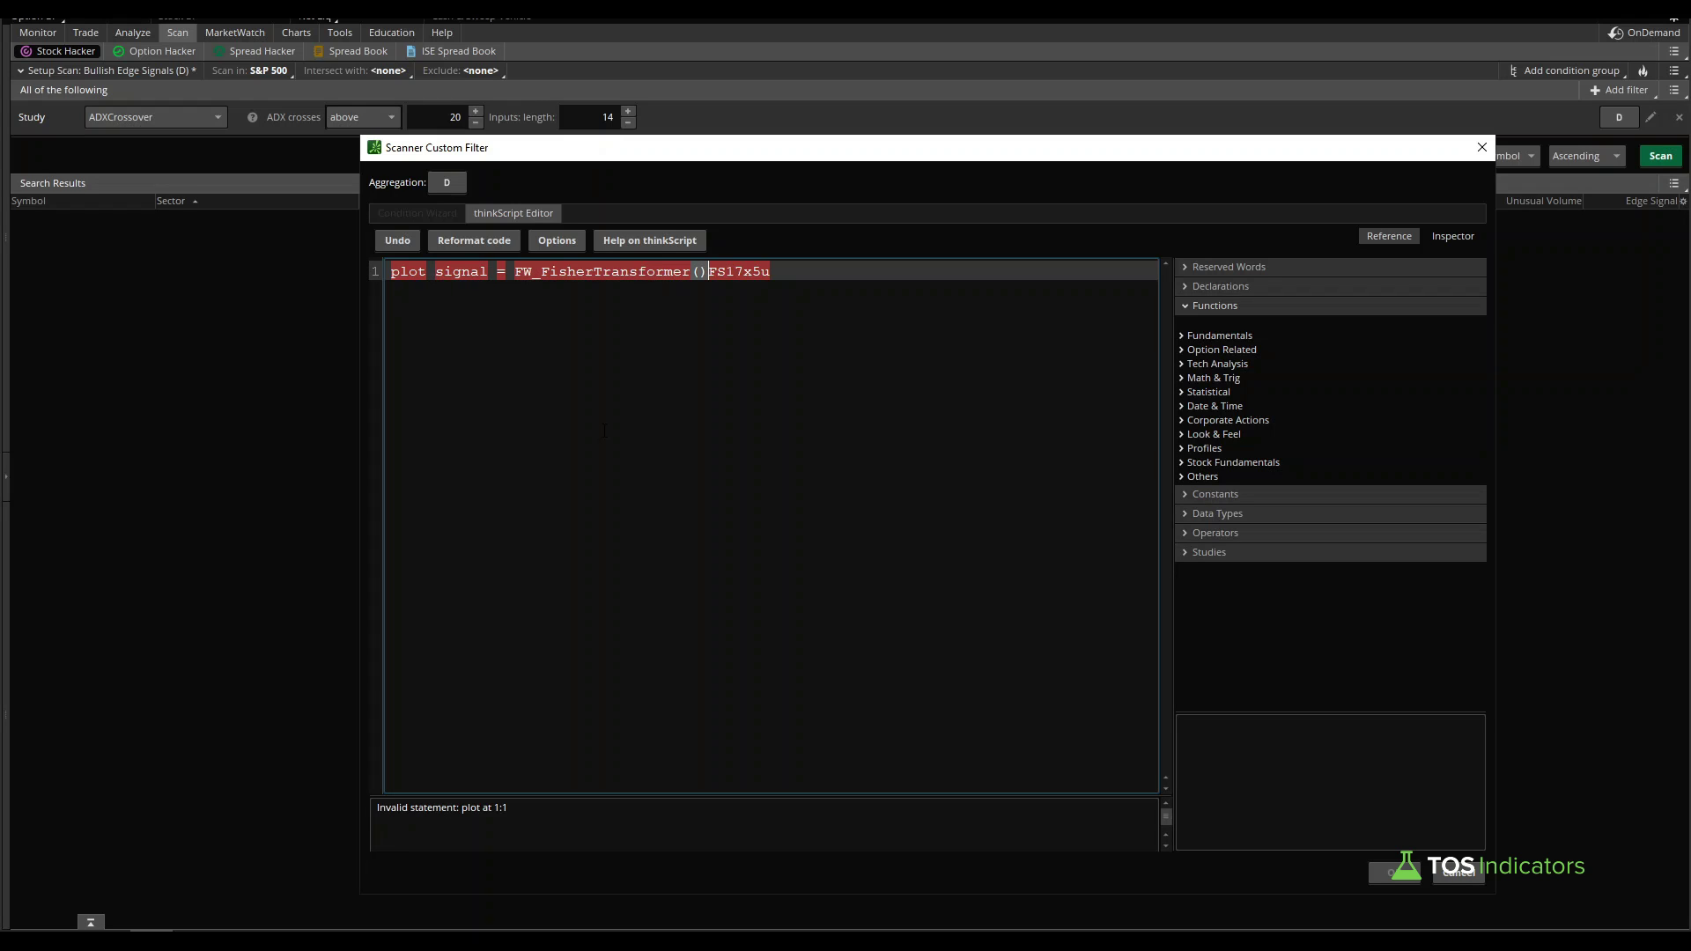
type(".")
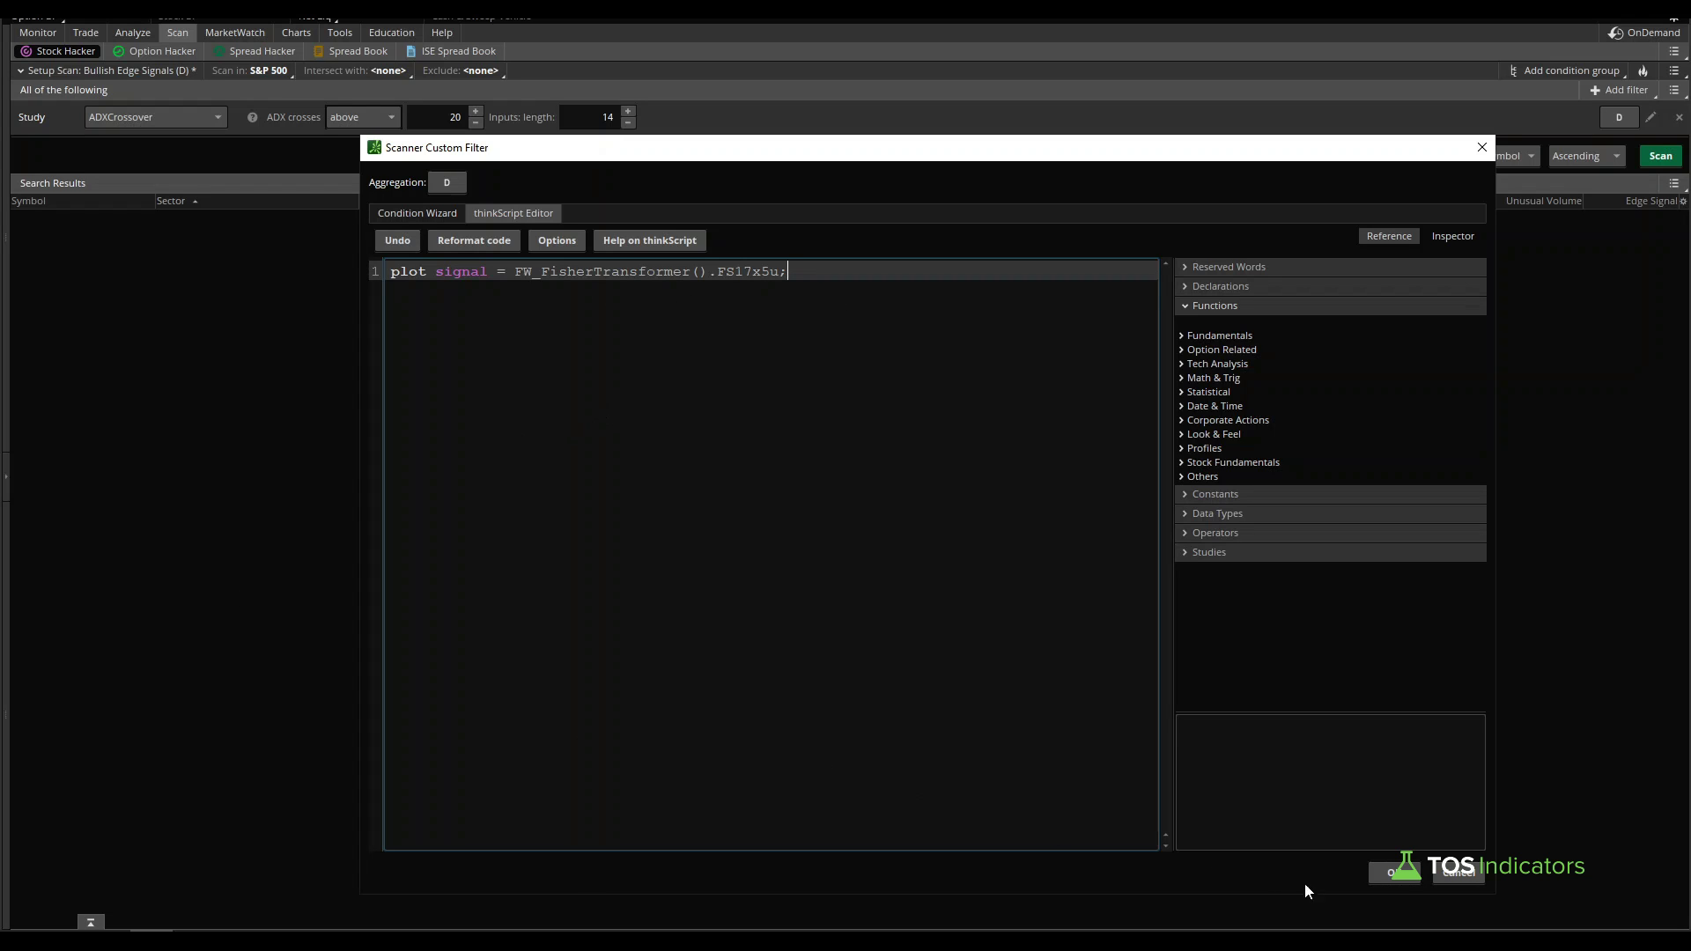
left_click(1398, 874)
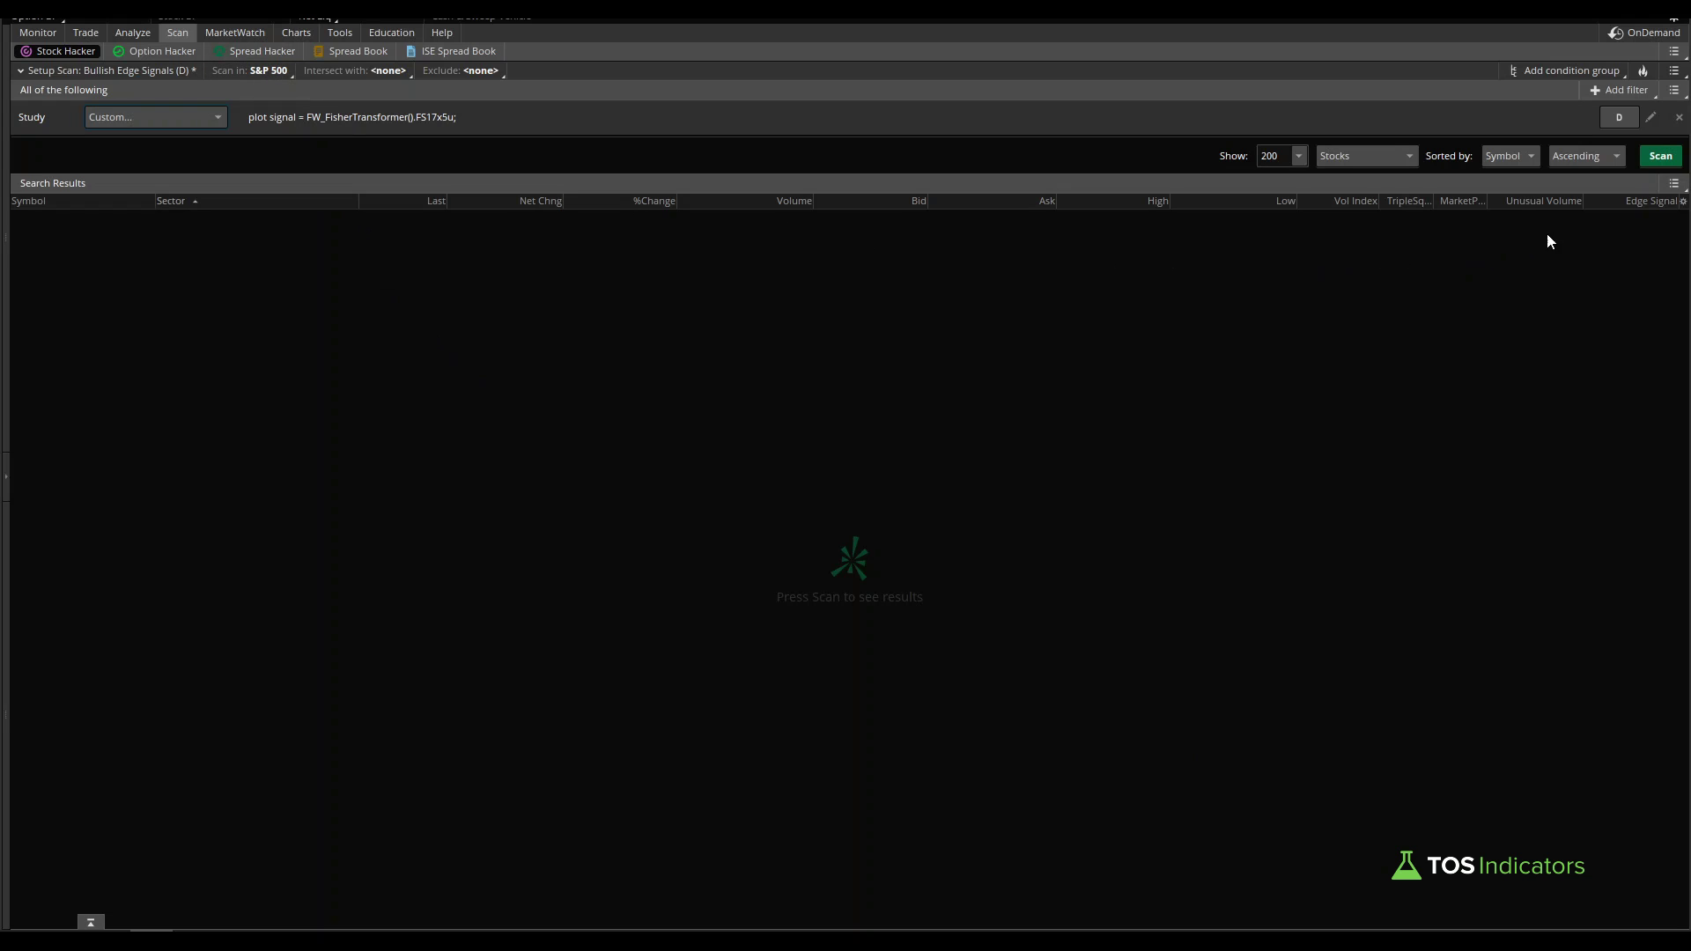
left_click(1669, 161)
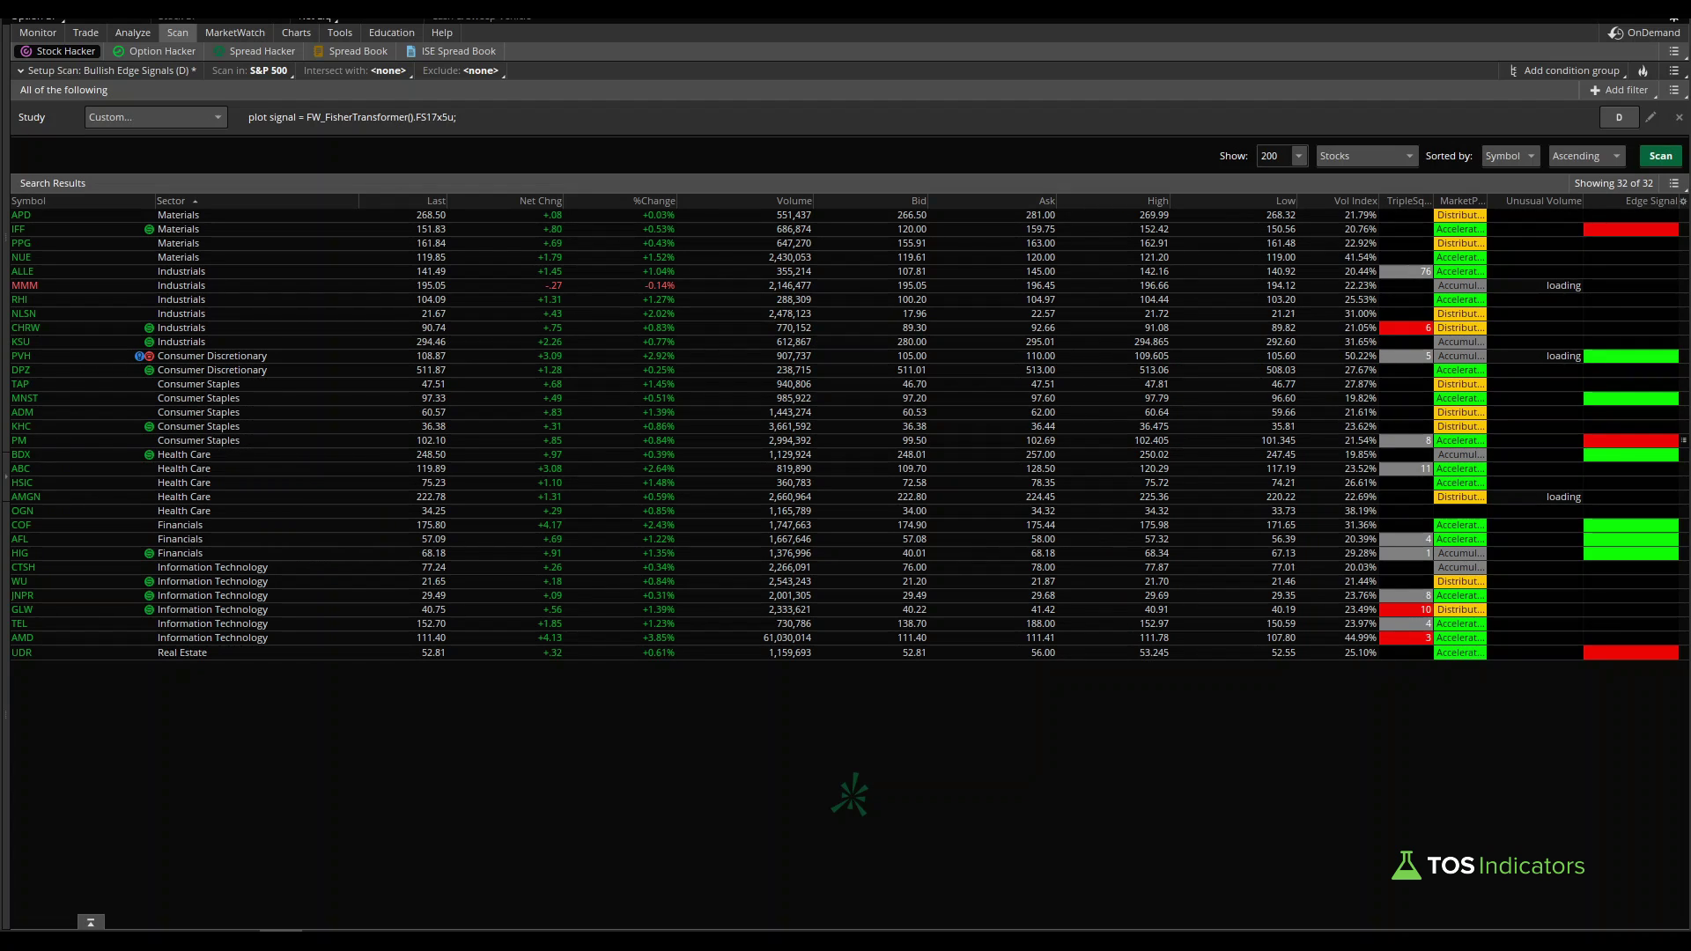
Step: Show the DPZ chart to check the scan result against its FW_FisherTransformer arrows
left_click(307, 35)
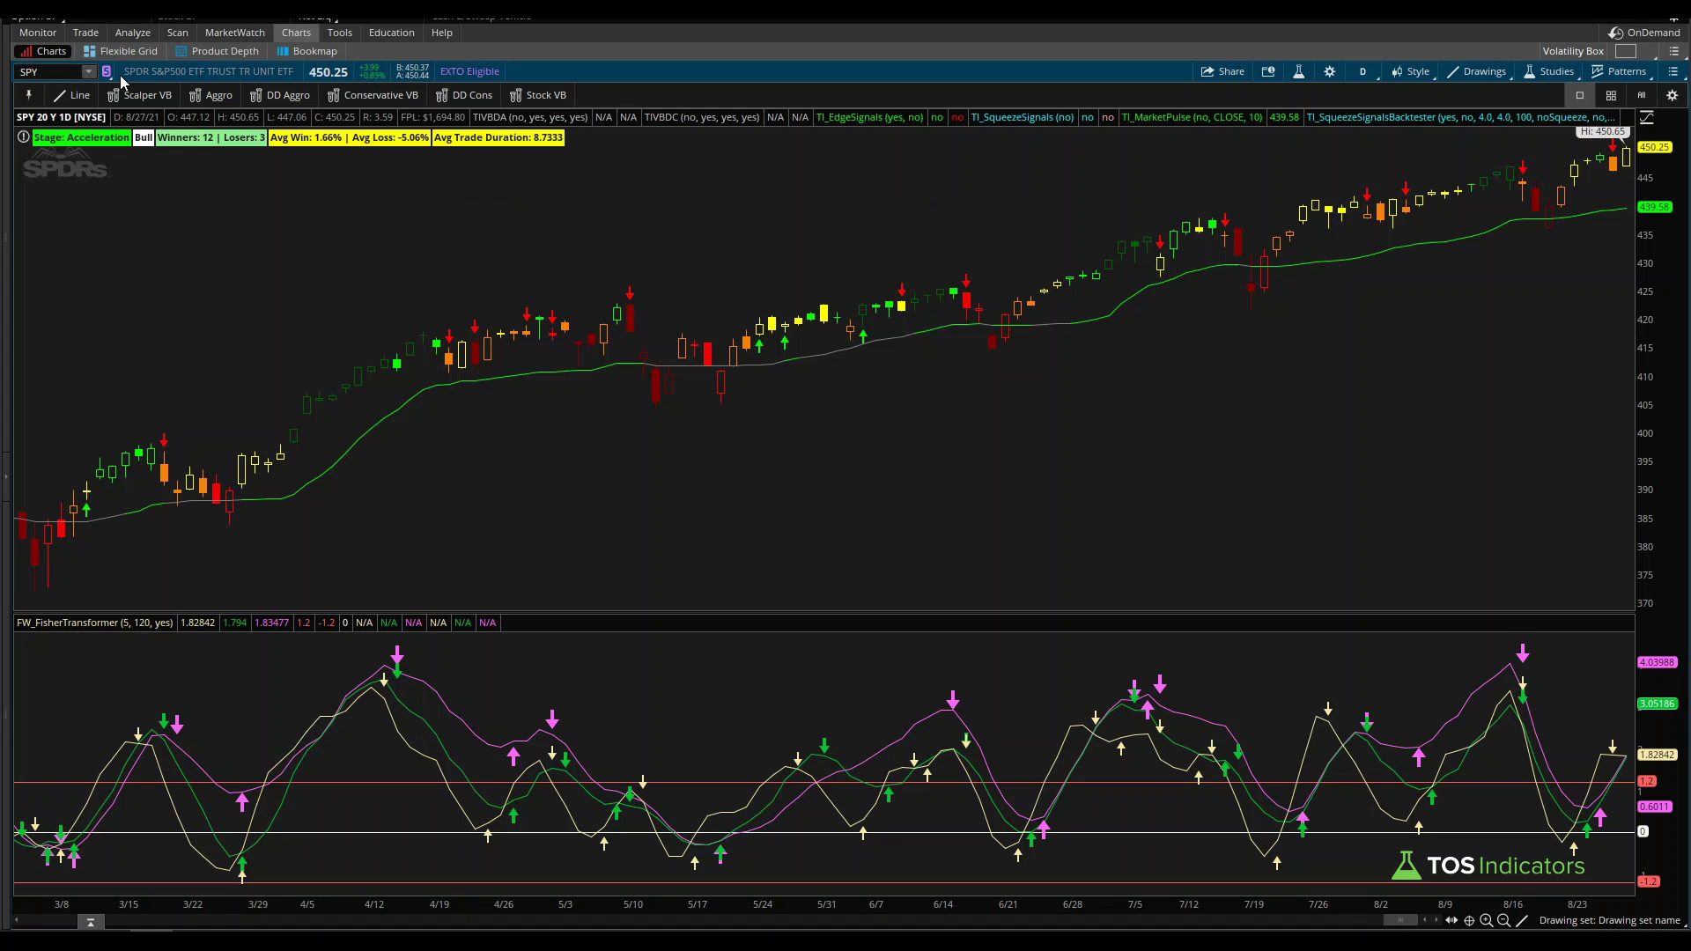
key("BackSpace")
key("BackSpace")
key("BackSpace")
type("DPZ")
key("Return")
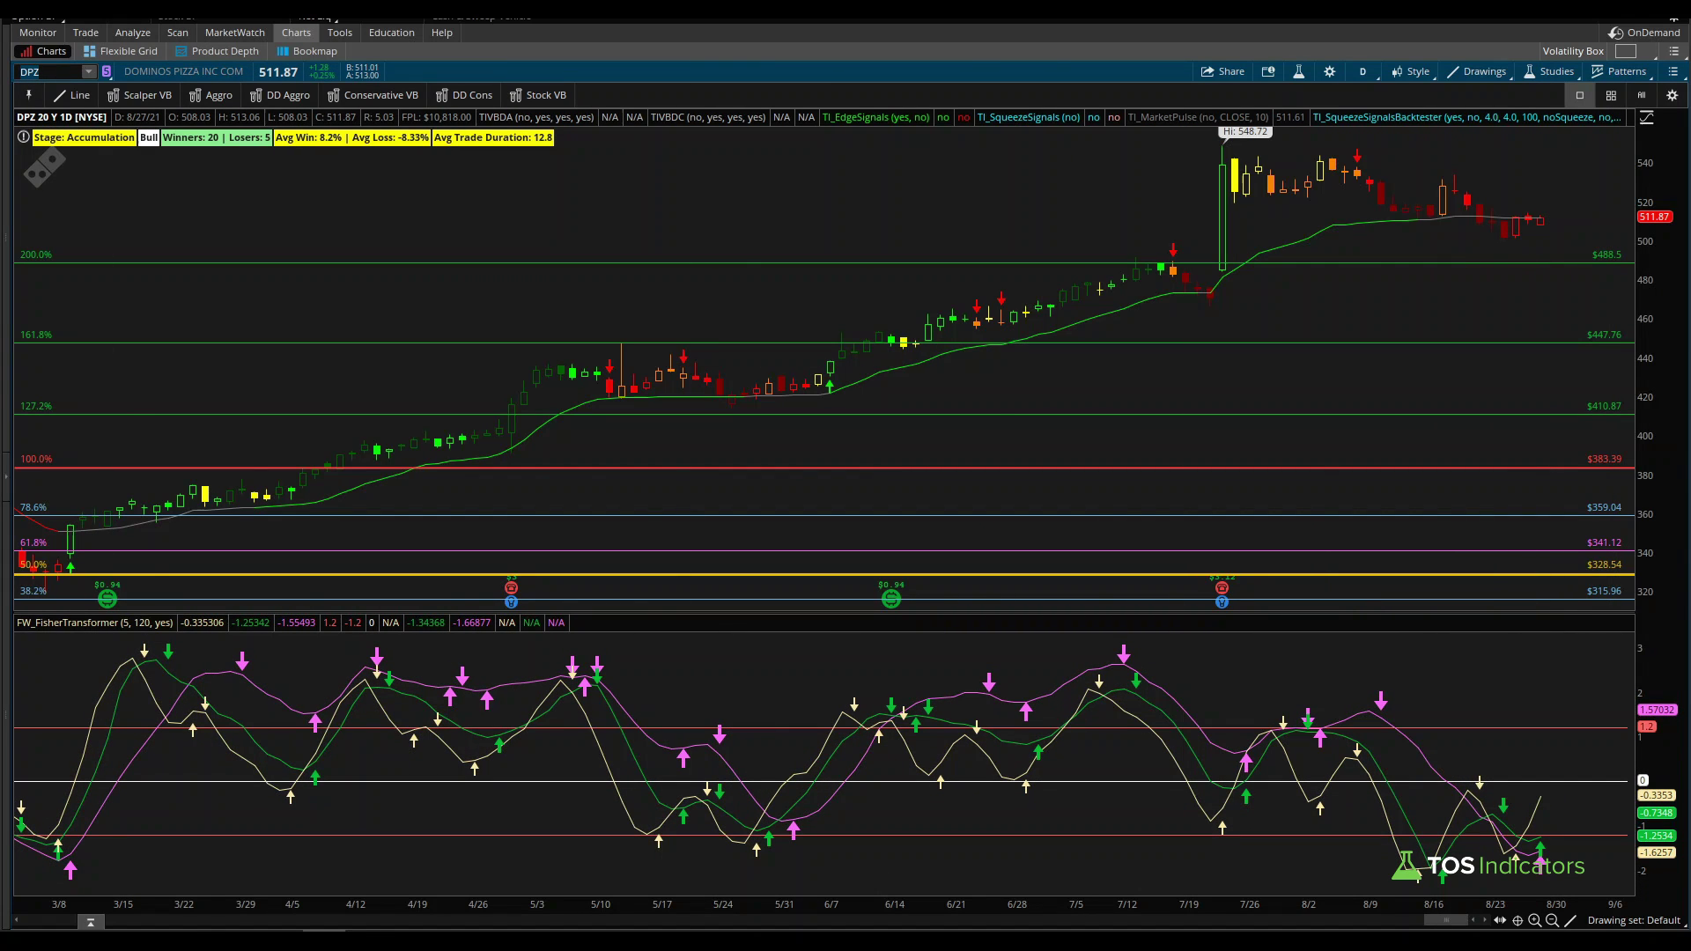
left_click_drag(1550, 847, 1574, 867)
left_click_drag(1567, 808, 1603, 787)
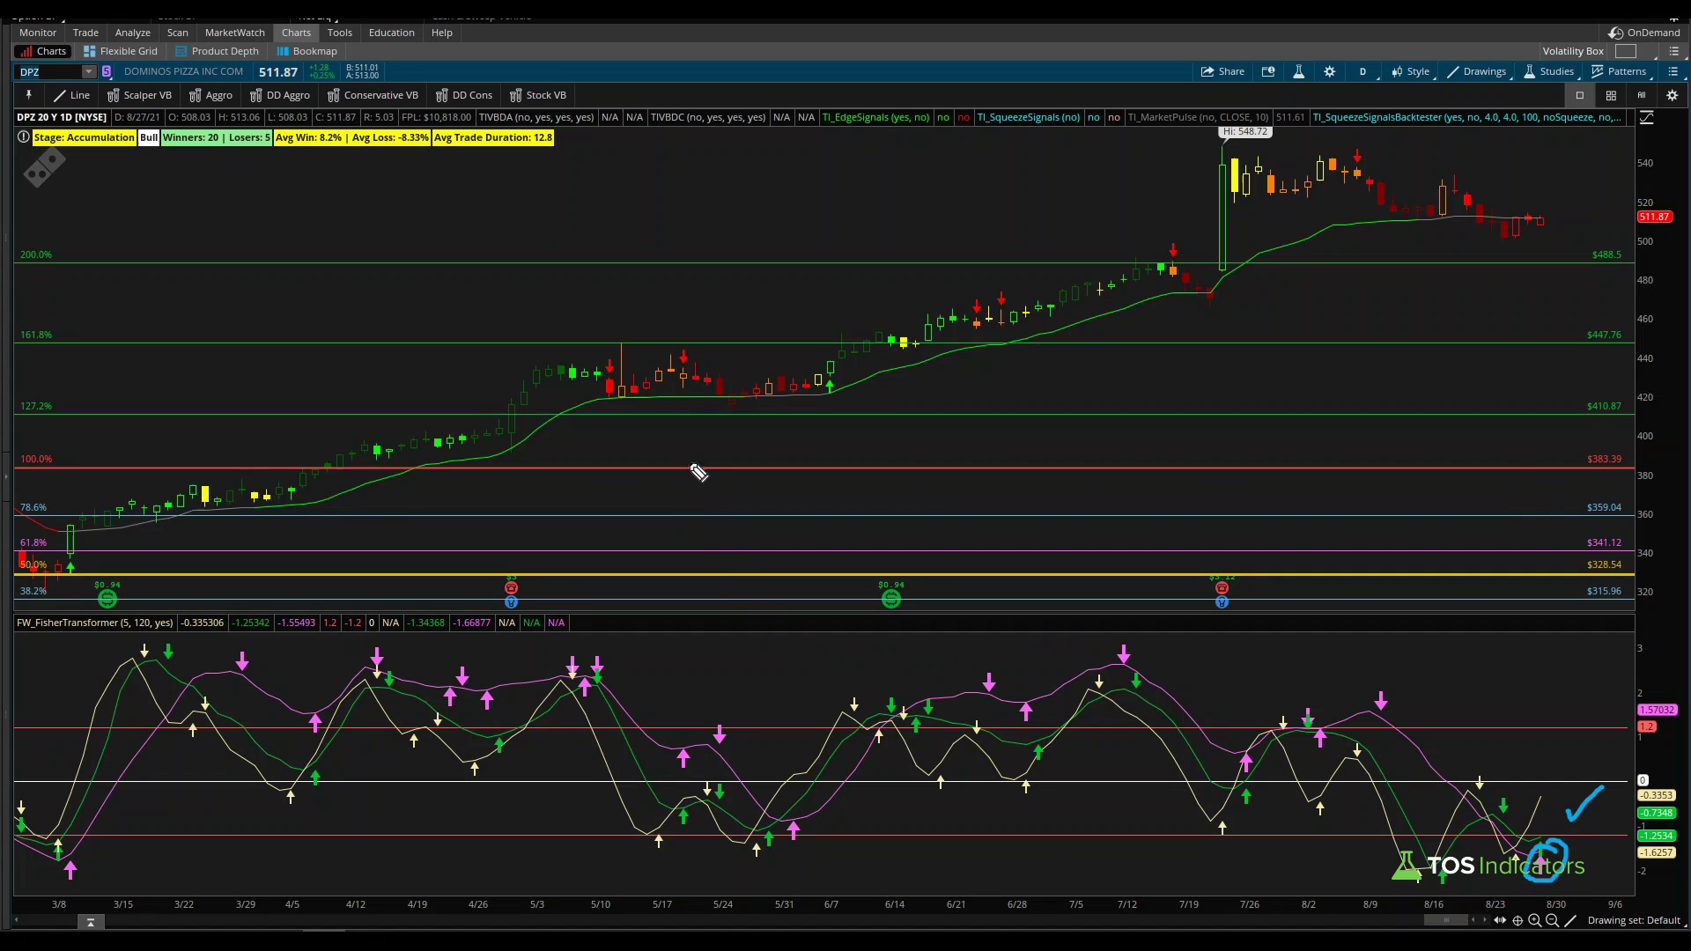
key("Escape")
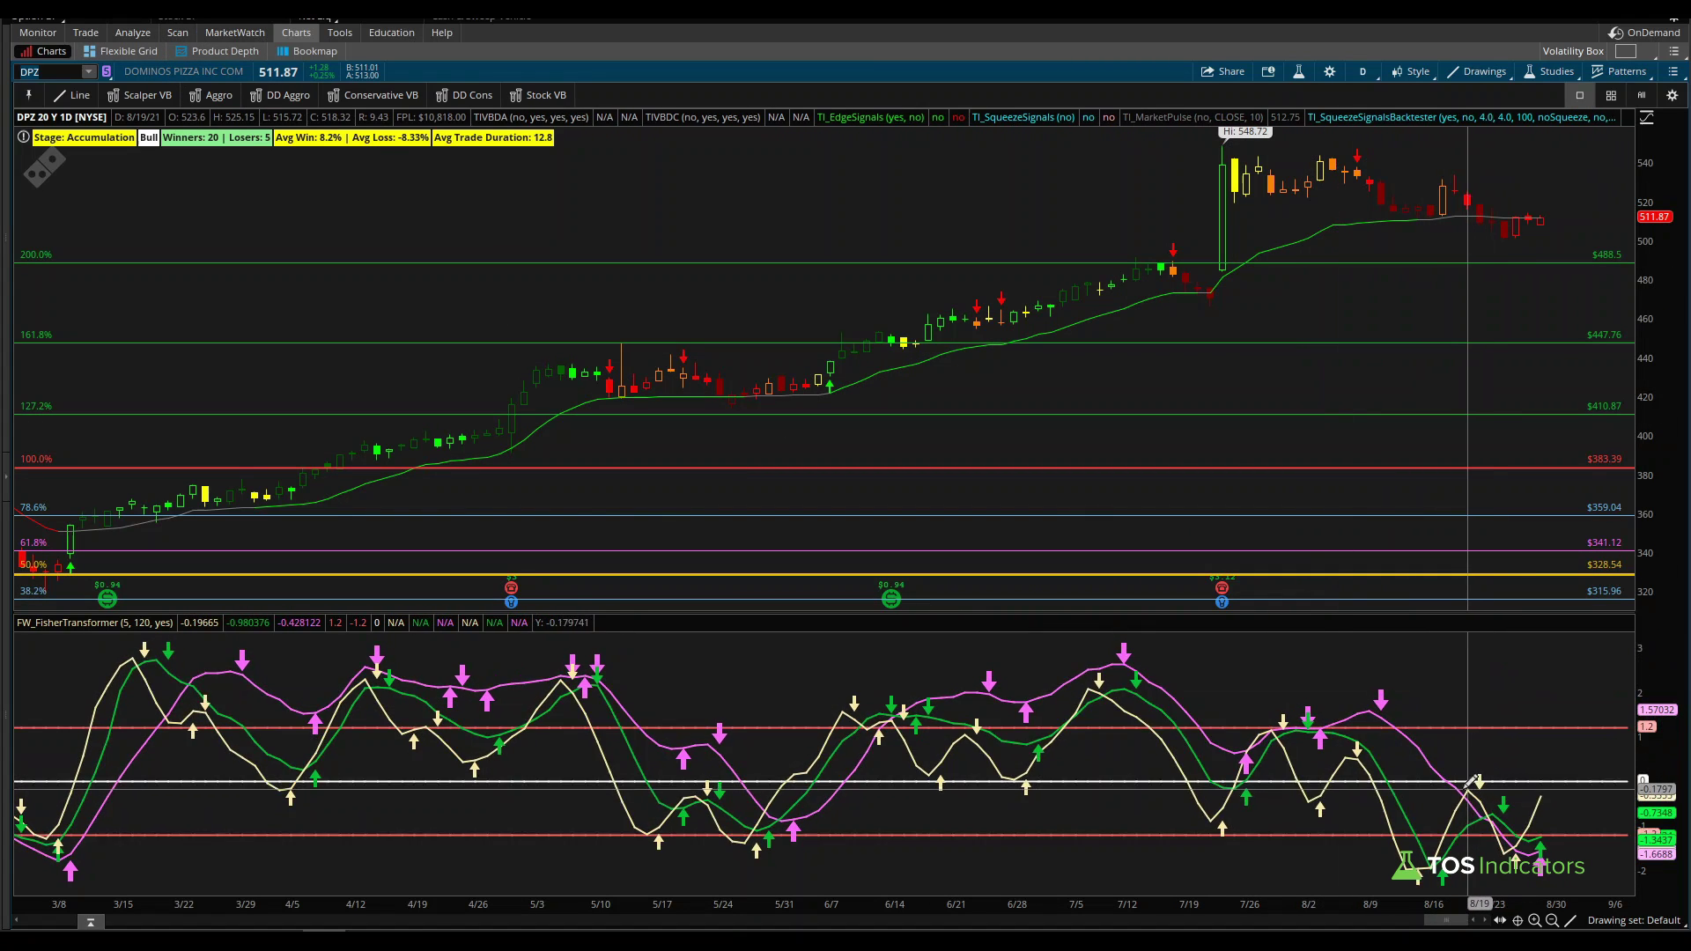
Step: Open the FW_FisherTransformer customization from the chart's studies to check its plot names, and close it without changes
left_click(1293, 75)
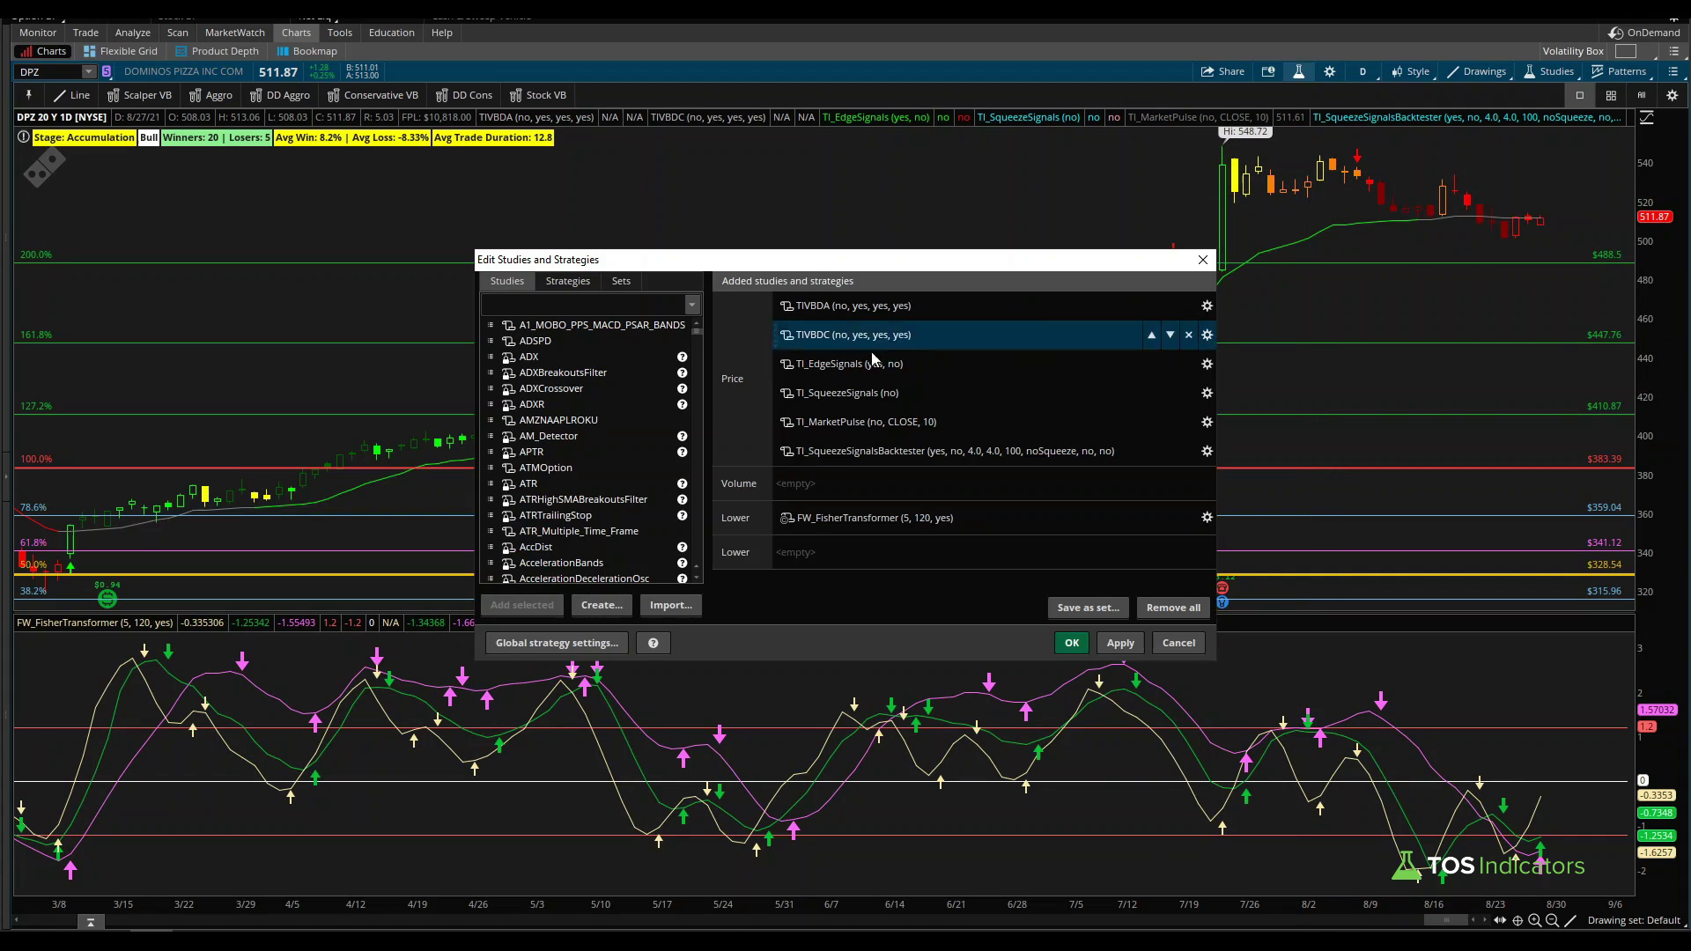
double_click(845, 523)
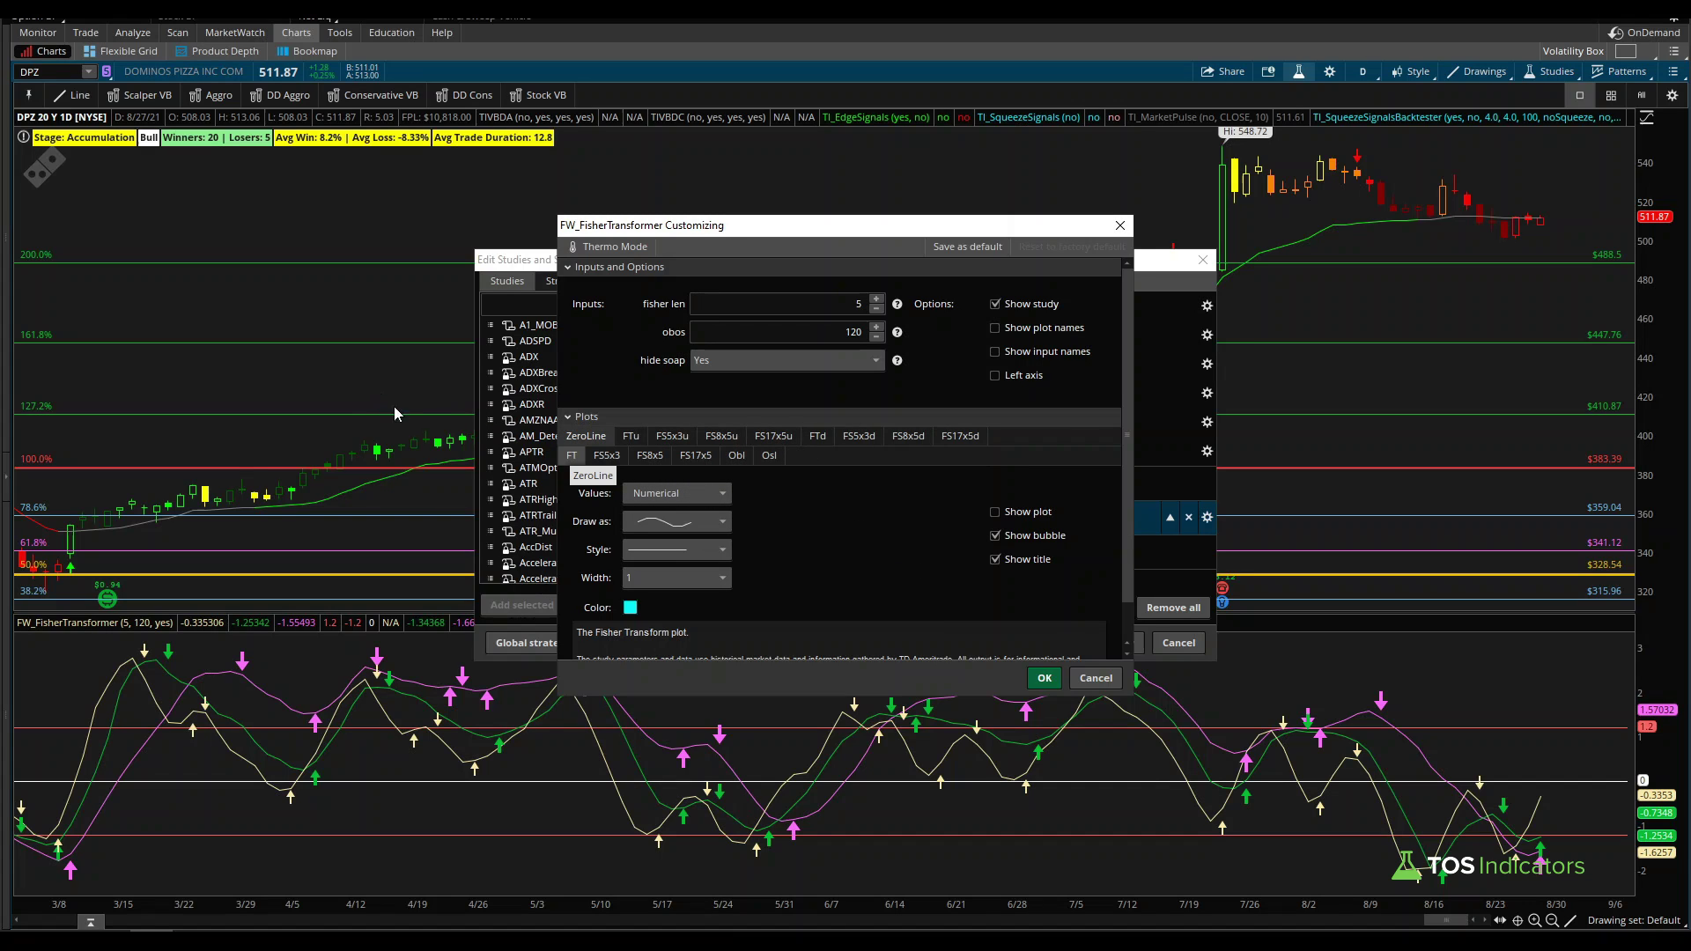
key("Escape")
key("Escape")
Step: Return to the stock scan and try to extend the FS17x5u filter's code with "and" plus a parenthesized copy of its expression
left_click(178, 32)
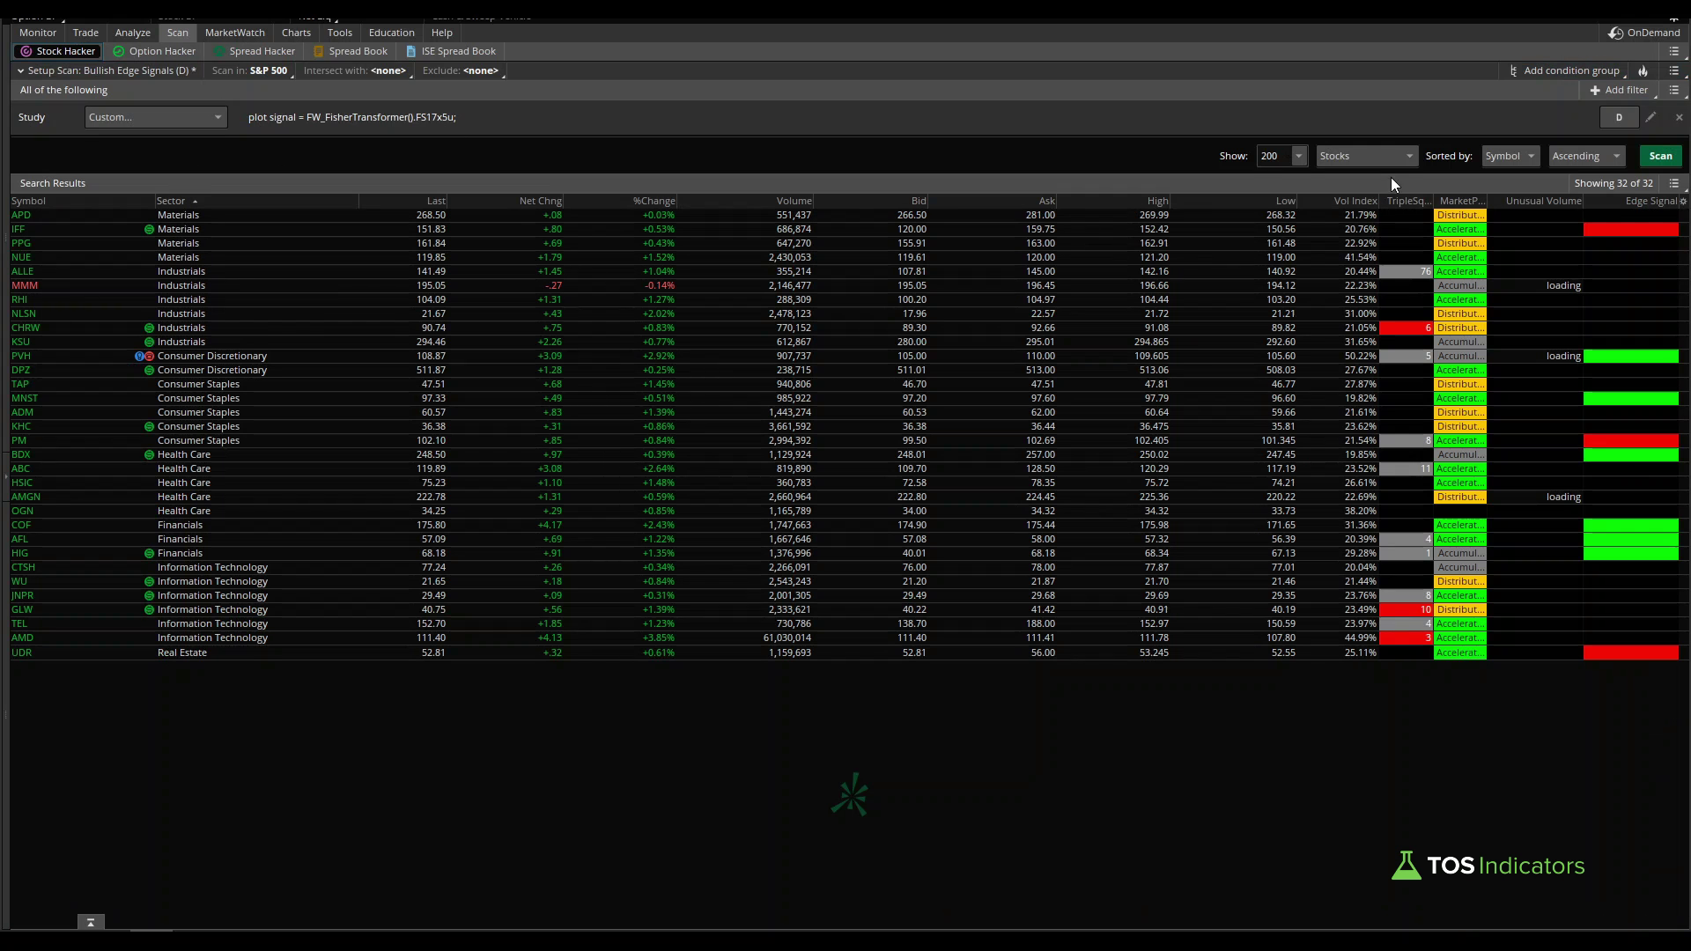
left_click(1652, 119)
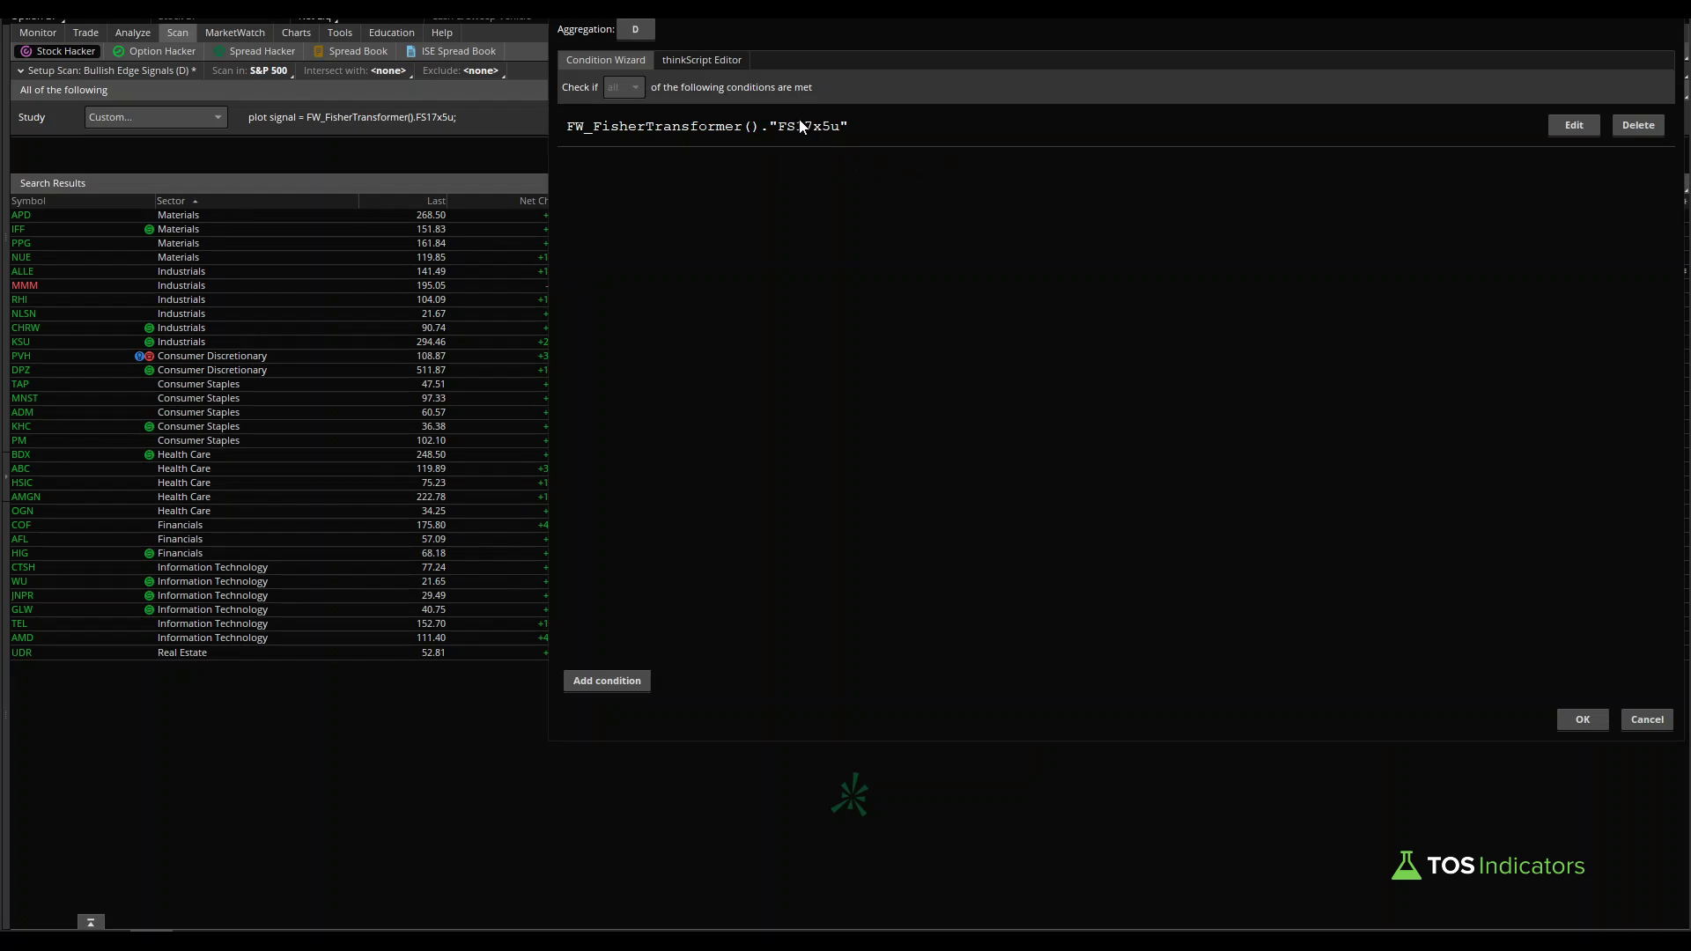
left_click(703, 60)
left_click_drag(977, 120, 533, 135)
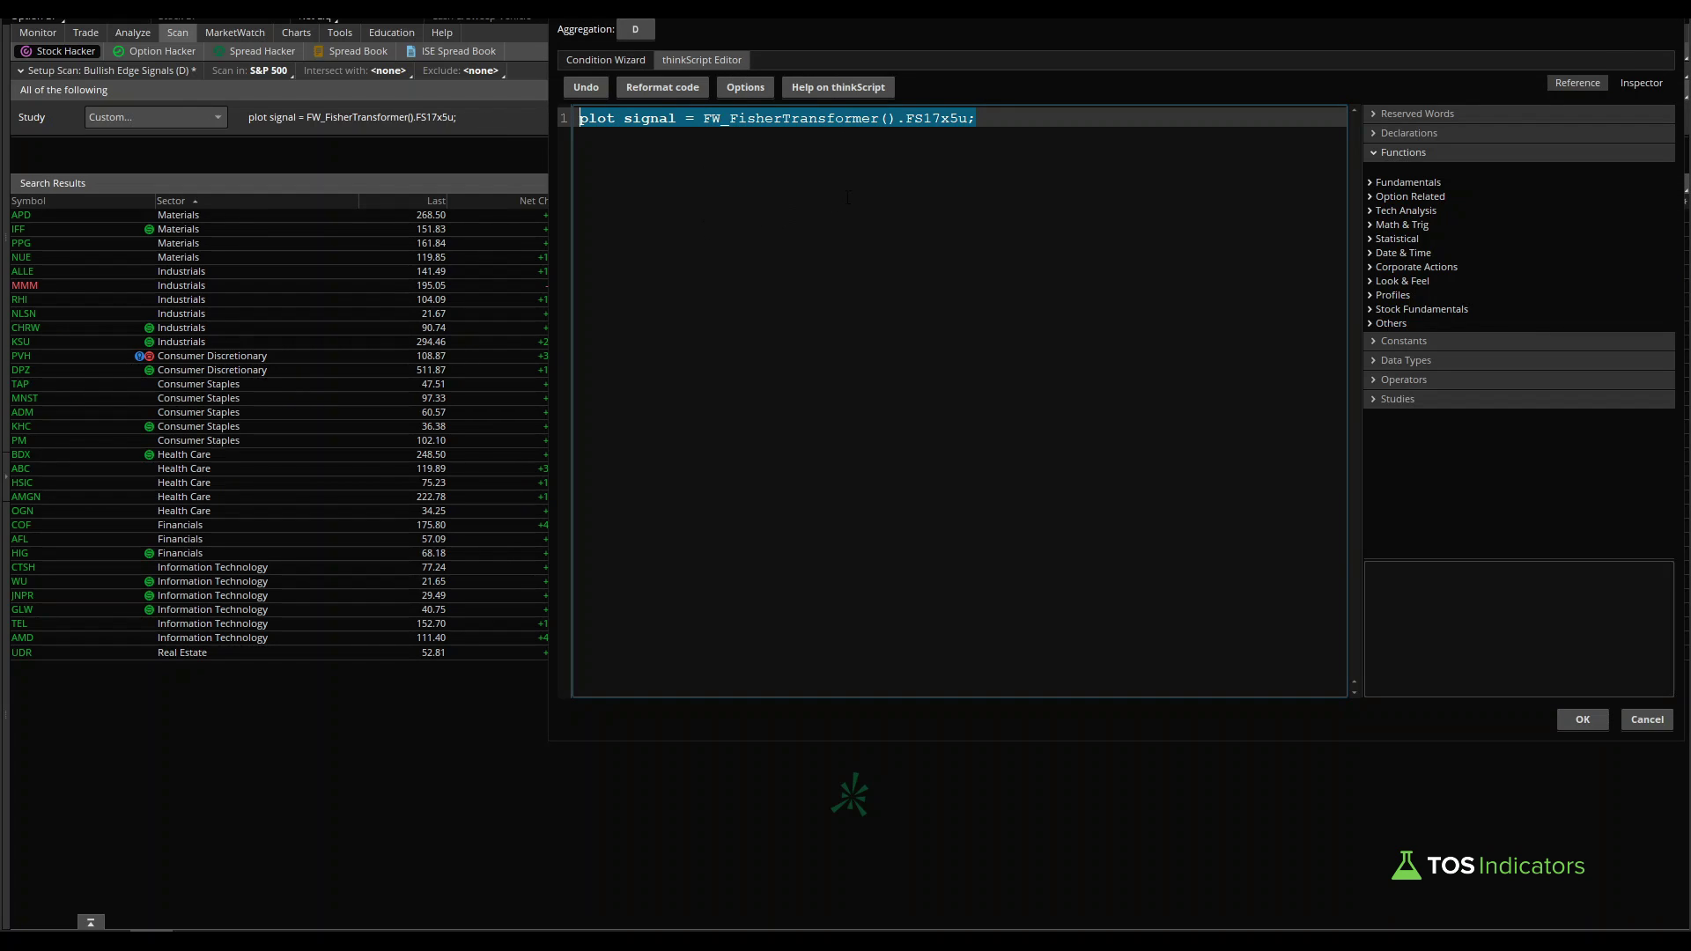
left_click(982, 119)
left_click(967, 118)
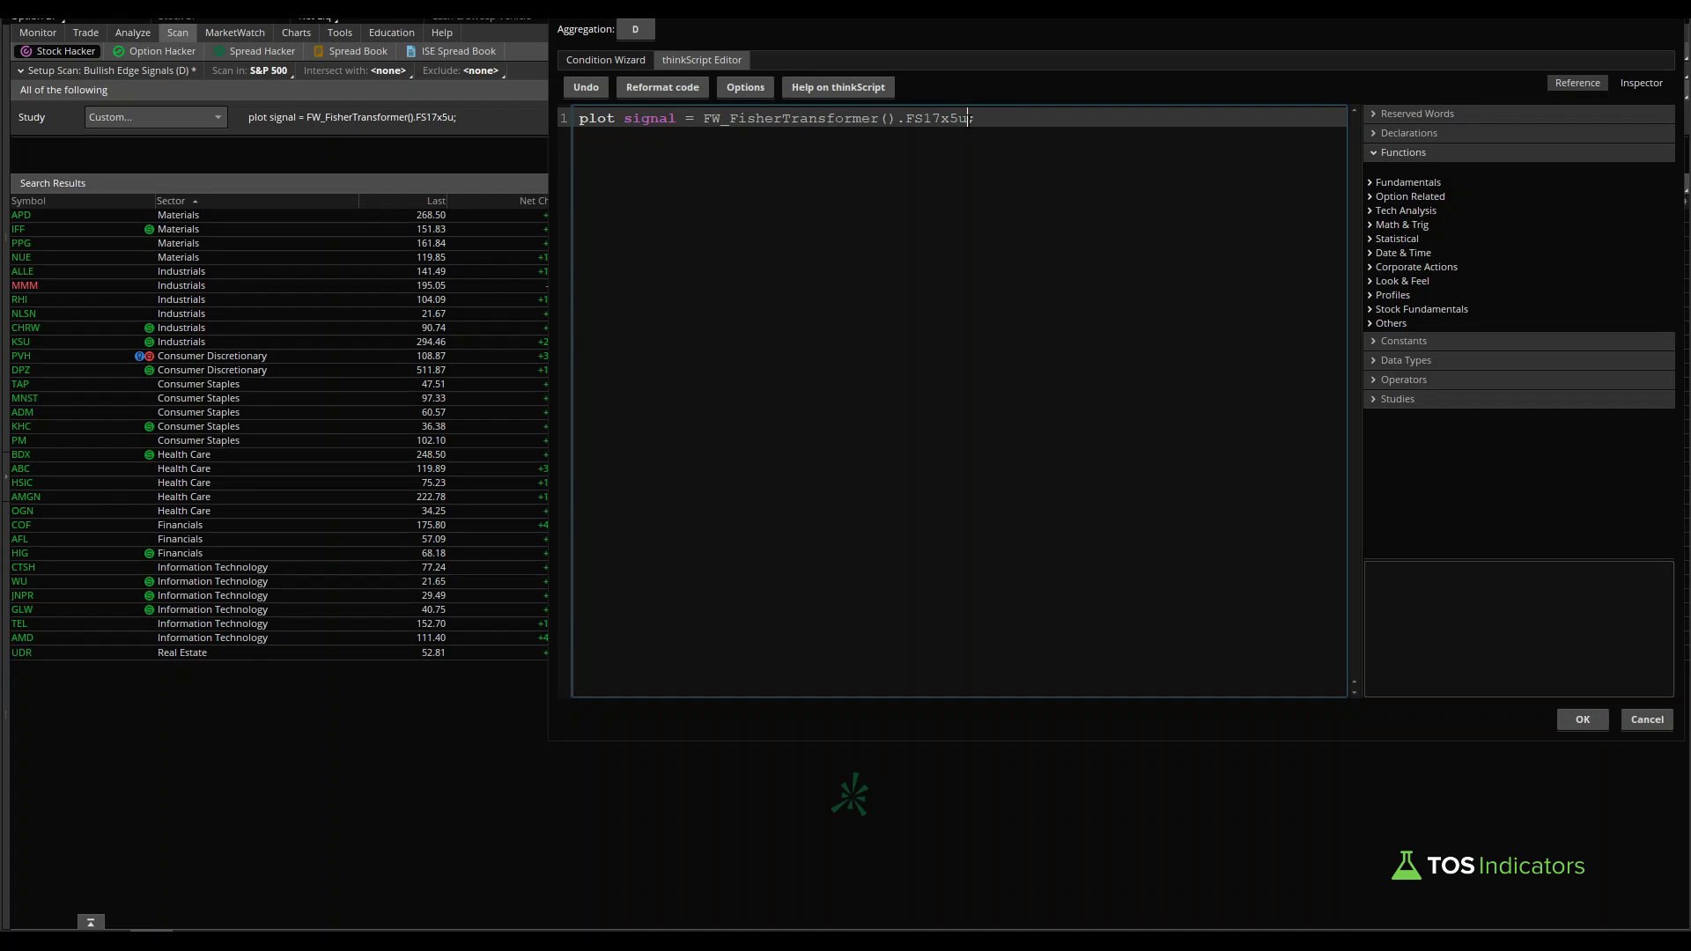
type("and (")
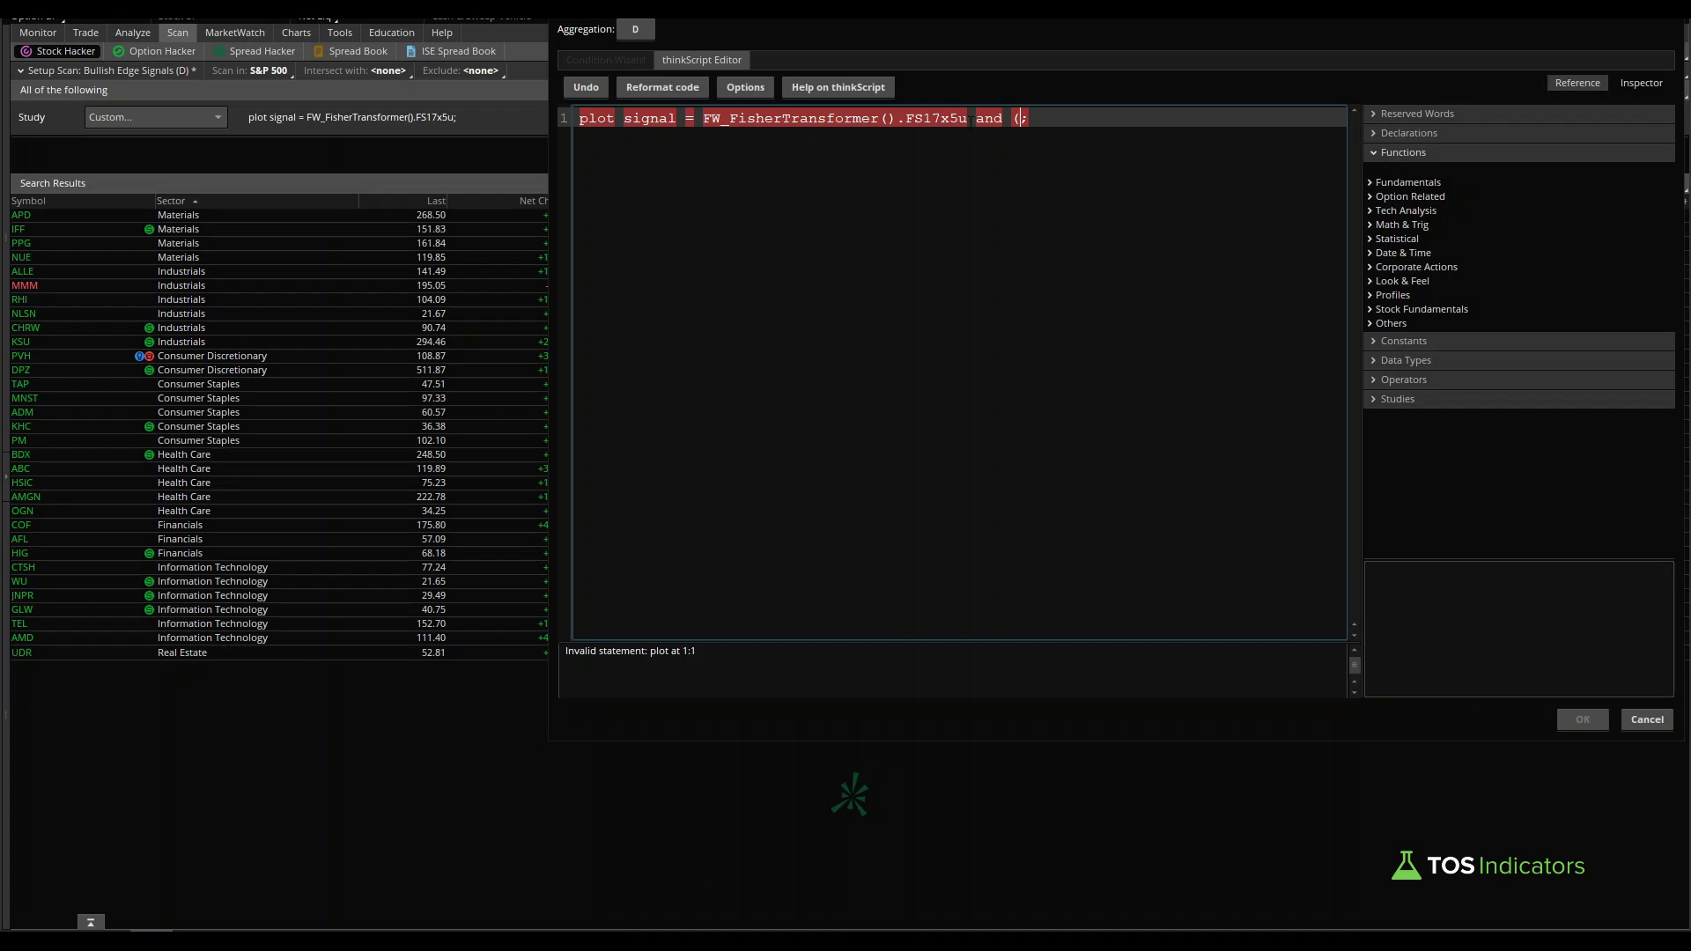
left_click_drag(968, 117, 703, 117)
key("ctrl+c")
left_click(1024, 117)
key("ctrl+v")
type(")")
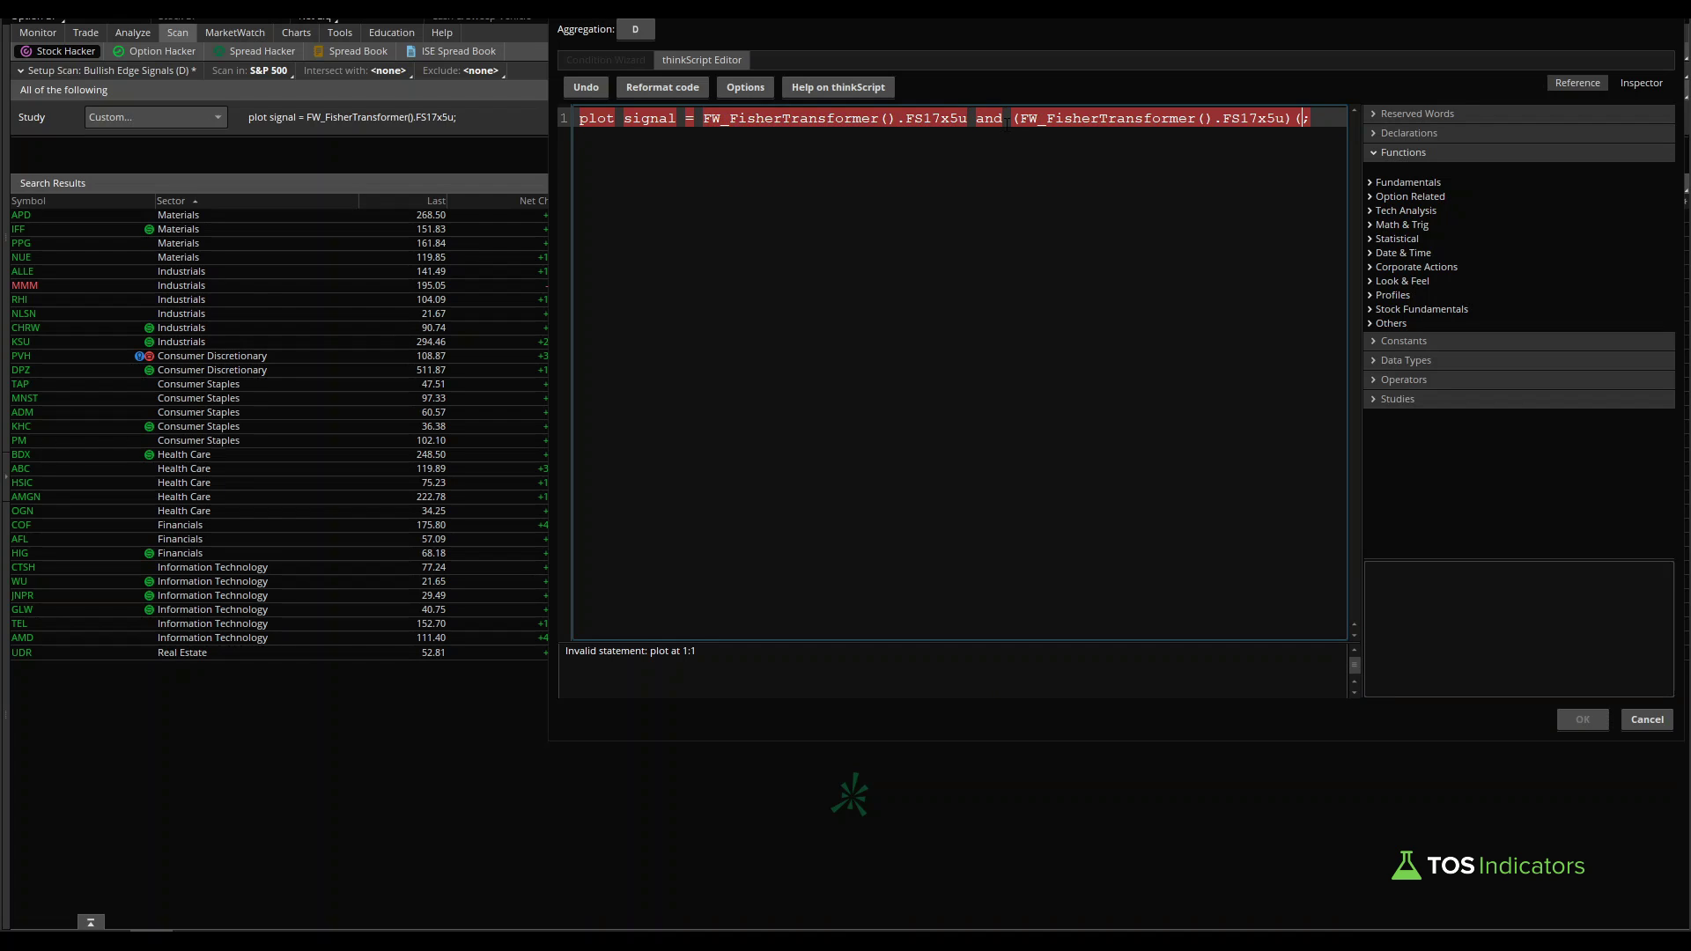
Step: Change the plot name in the filter's second, parenthesized condition to FS8x5u
key("Delete")
key("Delete")
key("Delete")
type("S8")
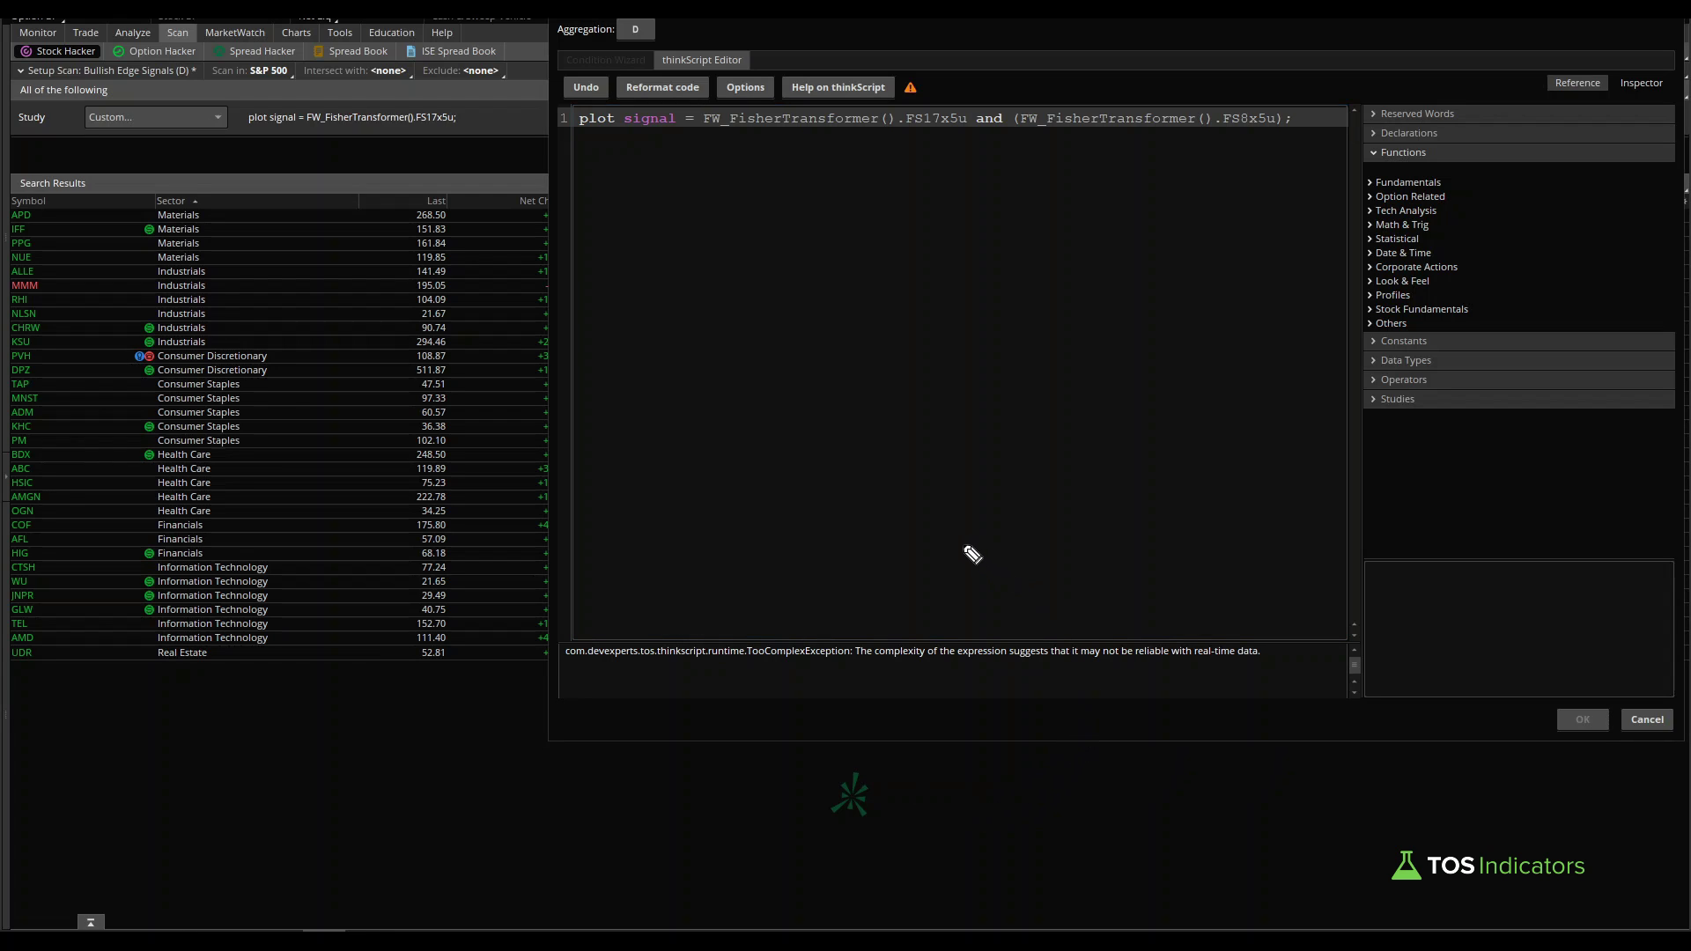
mouse_move(844, 543)
left_mouse_down()
mouse_move(818, 627)
mouse_move(811, 612)
mouse_move(835, 614)
mouse_move(753, 667)
left_mouse_up()
left_click(847, 624)
left_click_drag(848, 626, 850, 666)
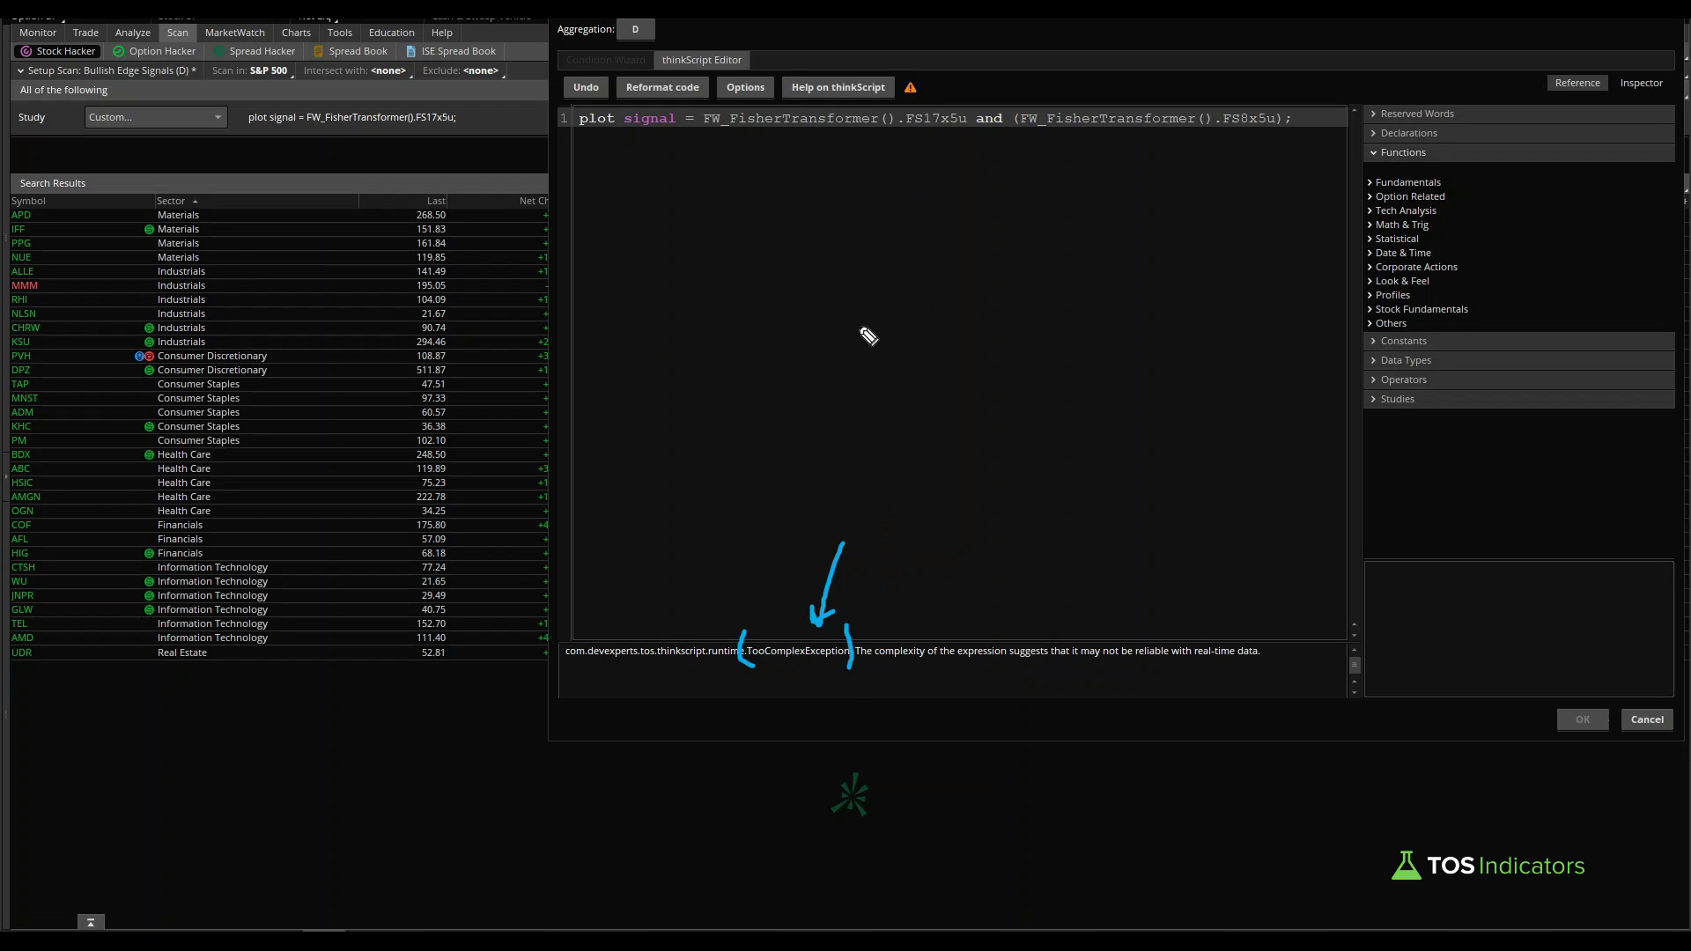
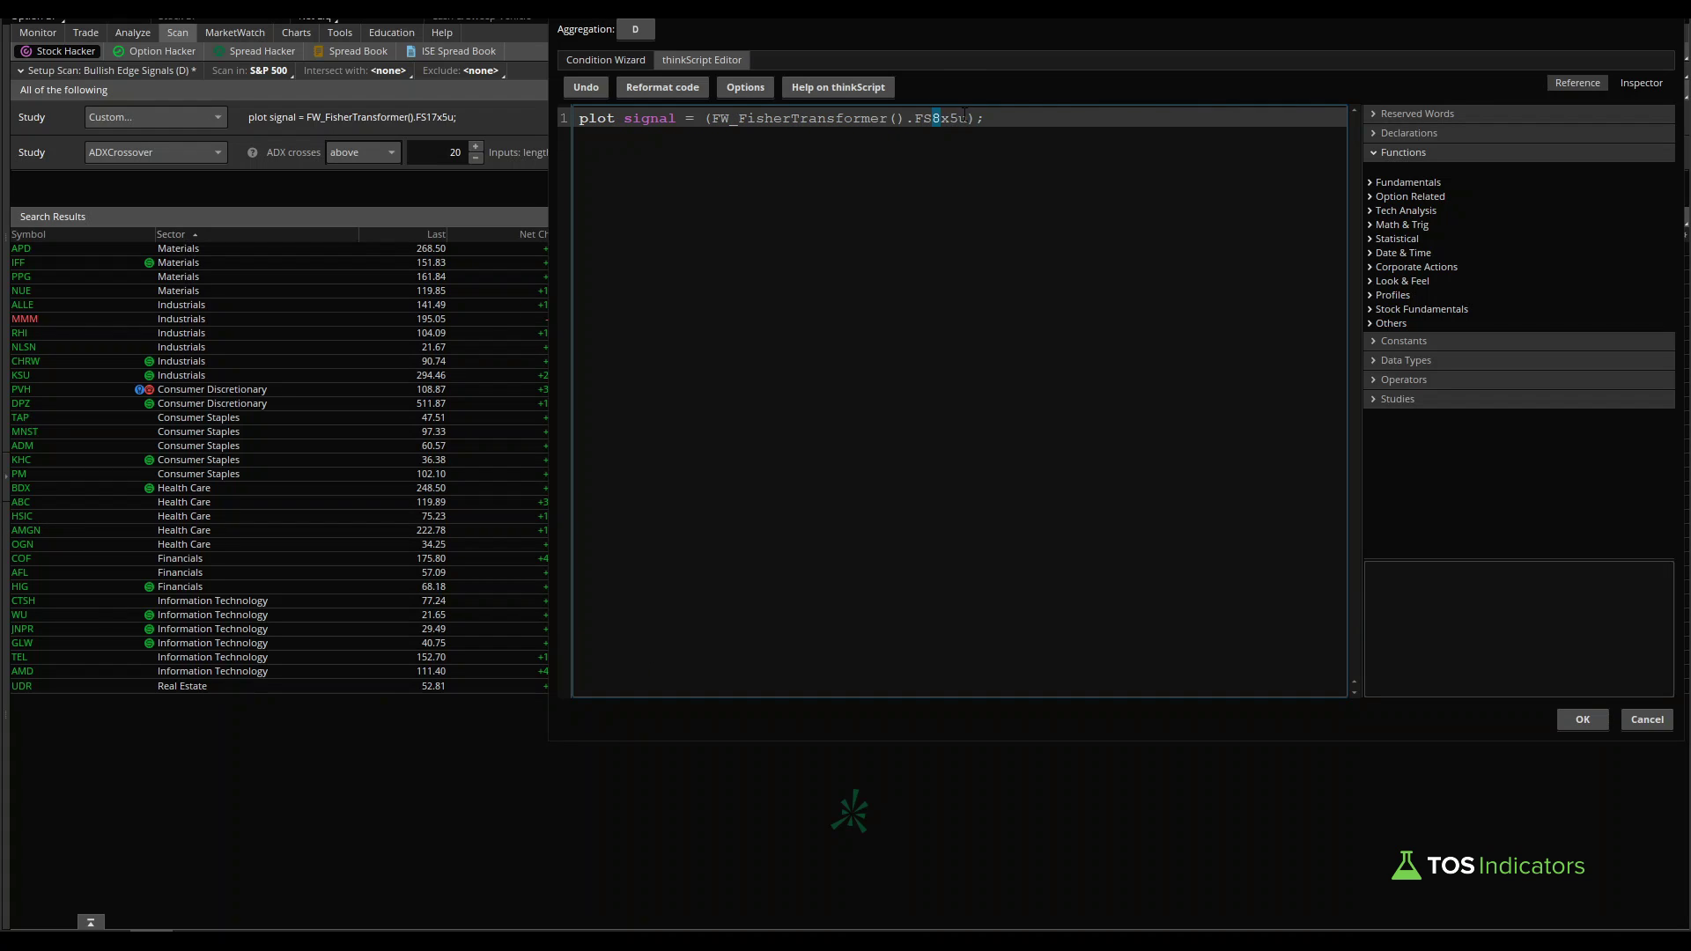
Step: Accept the second custom filter "plot signal = (FW_FisherTransformer().FS8x5u);" and rerun the scan
left_click(1581, 720)
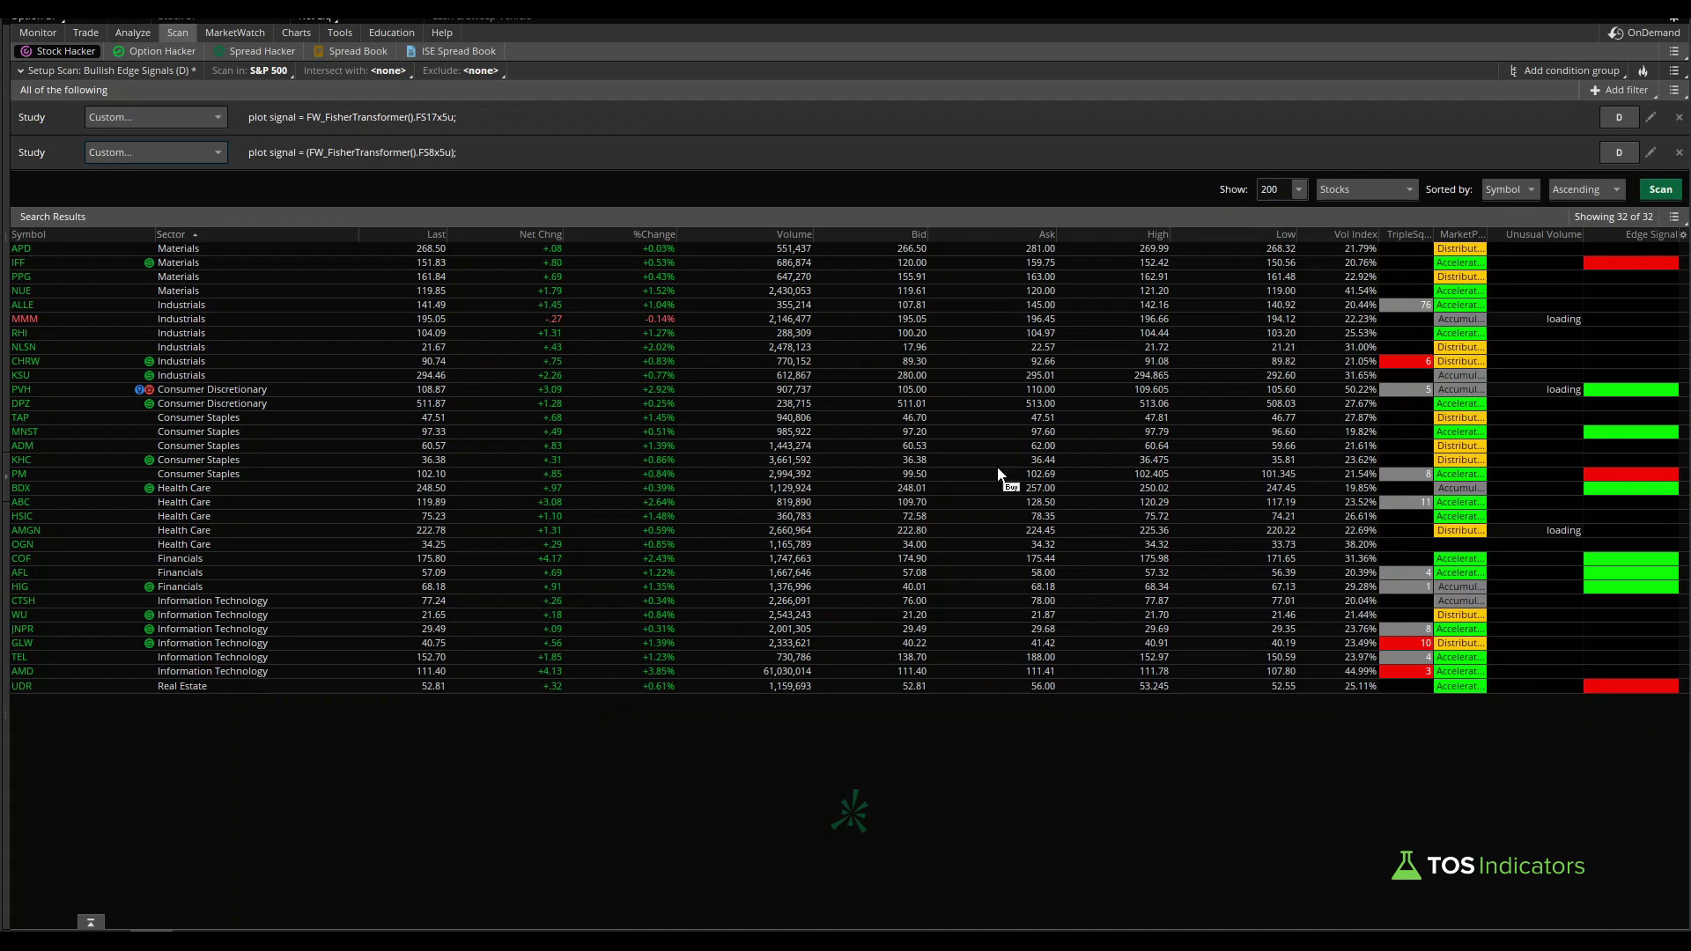
left_click(1655, 194)
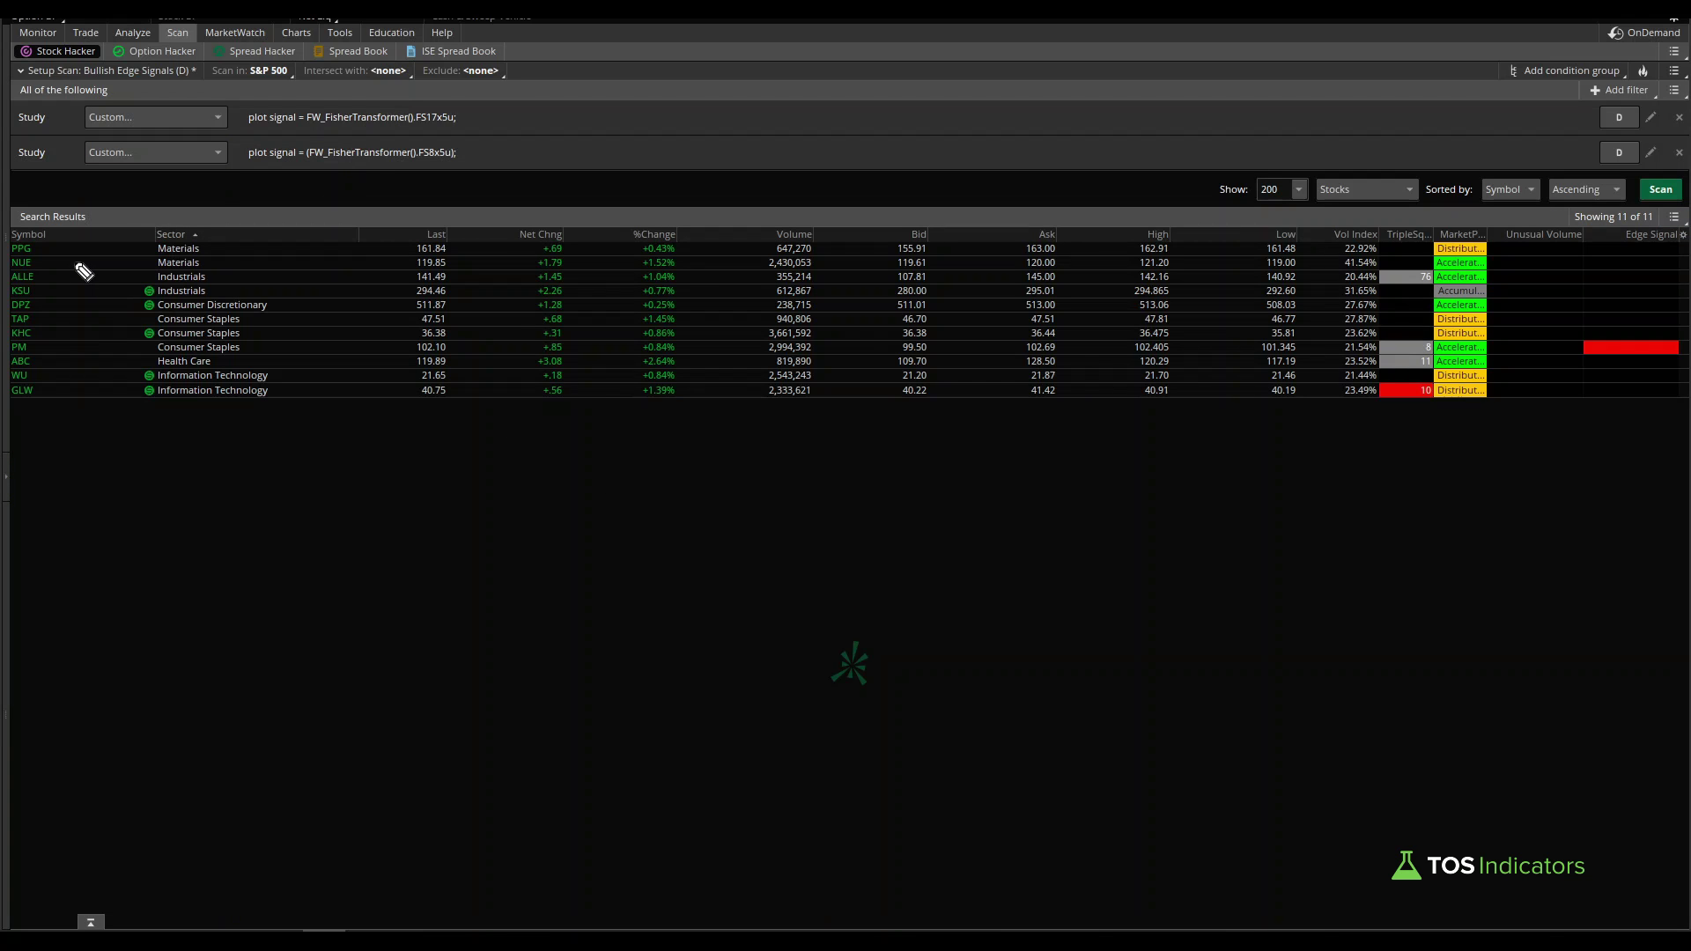
mouse_move(78, 256)
left_mouse_down()
mouse_move(34, 309)
mouse_move(55, 304)
left_mouse_up()
mouse_move(1514, 308)
left_mouse_down()
mouse_move(1539, 319)
mouse_move(1511, 345)
mouse_move(1568, 341)
mouse_move(1626, 243)
mouse_move(1634, 254)
left_mouse_up()
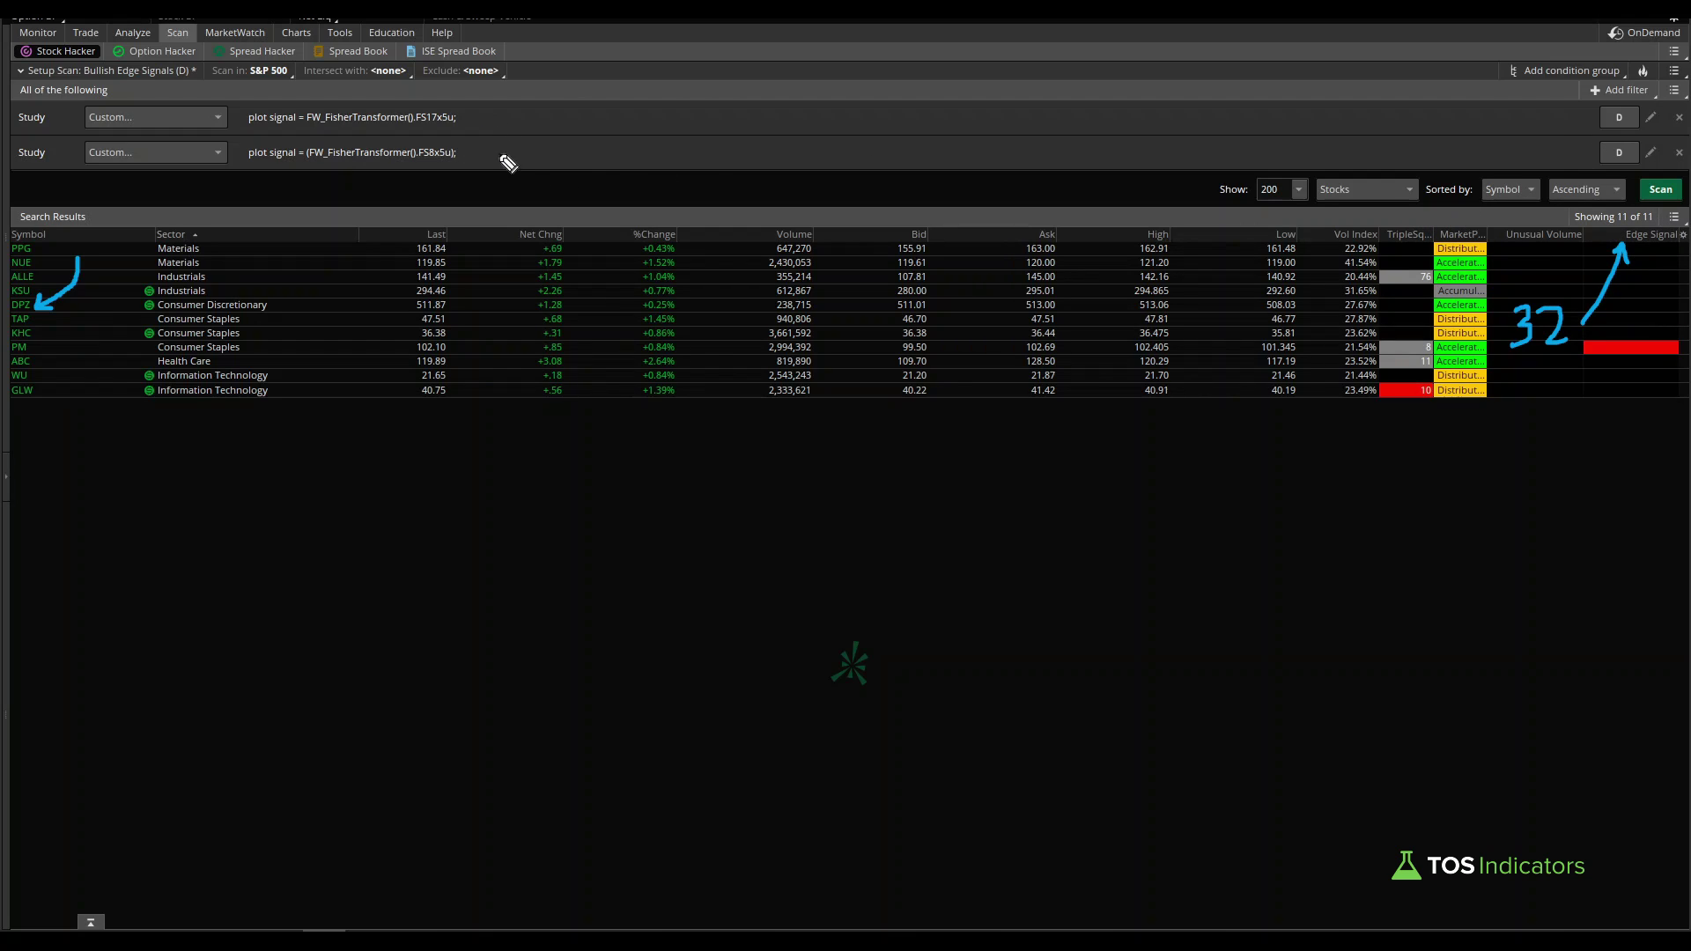
mouse_move(389, 137)
left_mouse_down()
mouse_move(483, 106)
mouse_move(393, 106)
left_mouse_up()
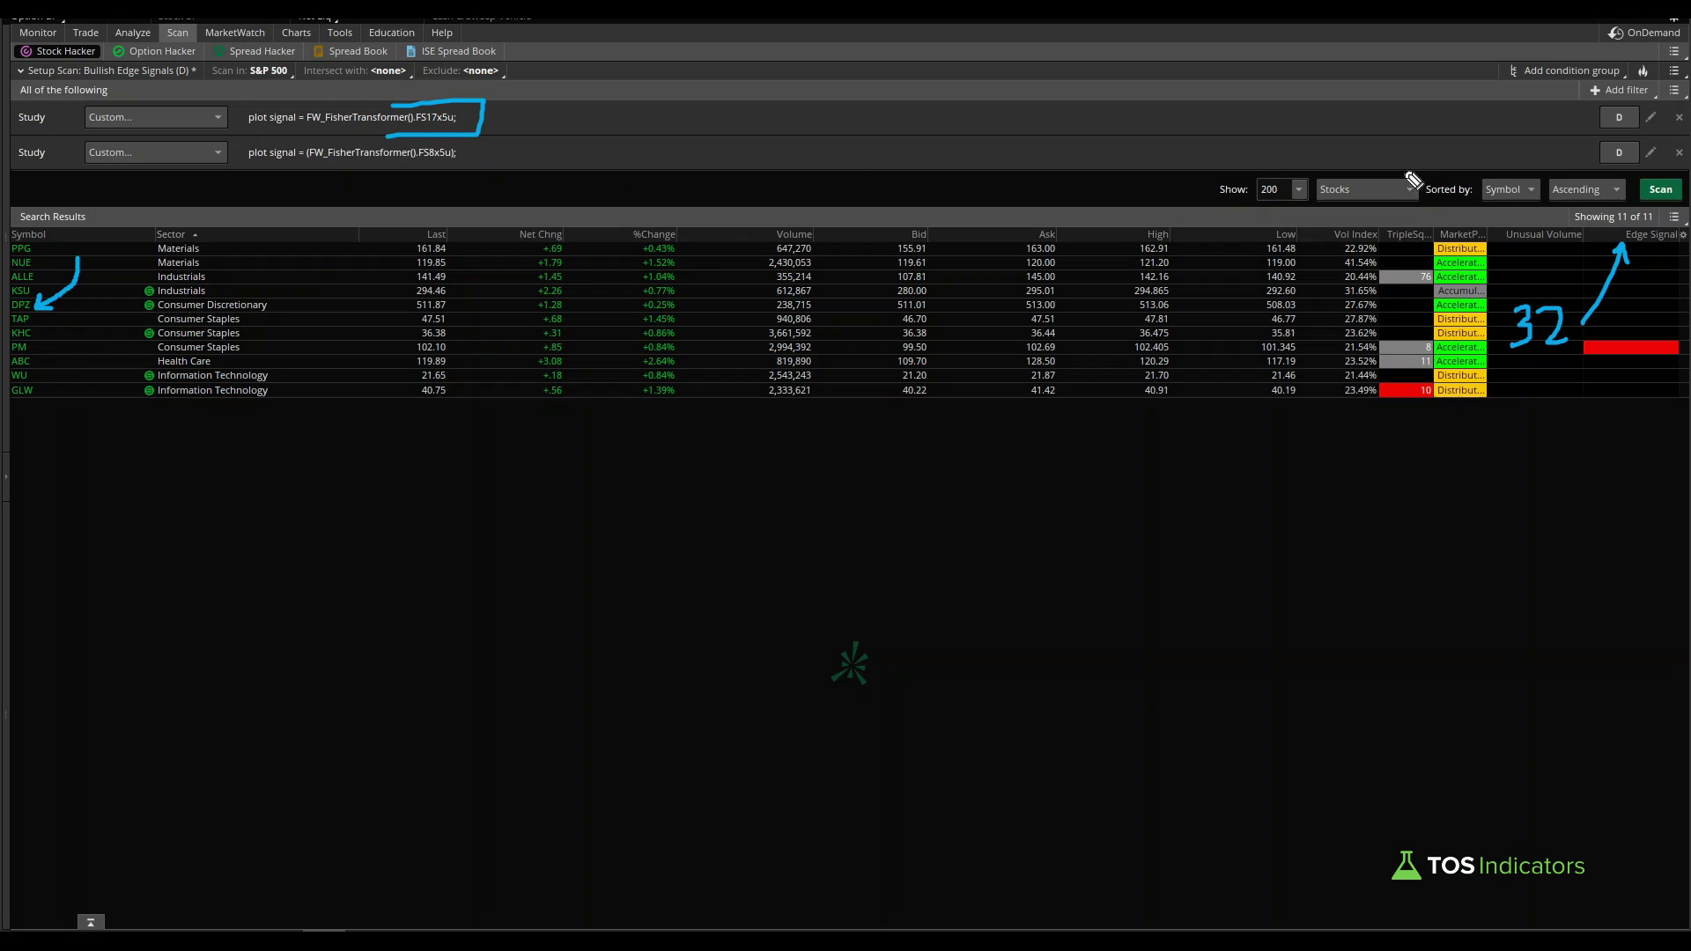
key("e")
Step: Add an "Any of the following" condition group containing a study filter, and open that filter as a custom condition
left_click(1576, 74)
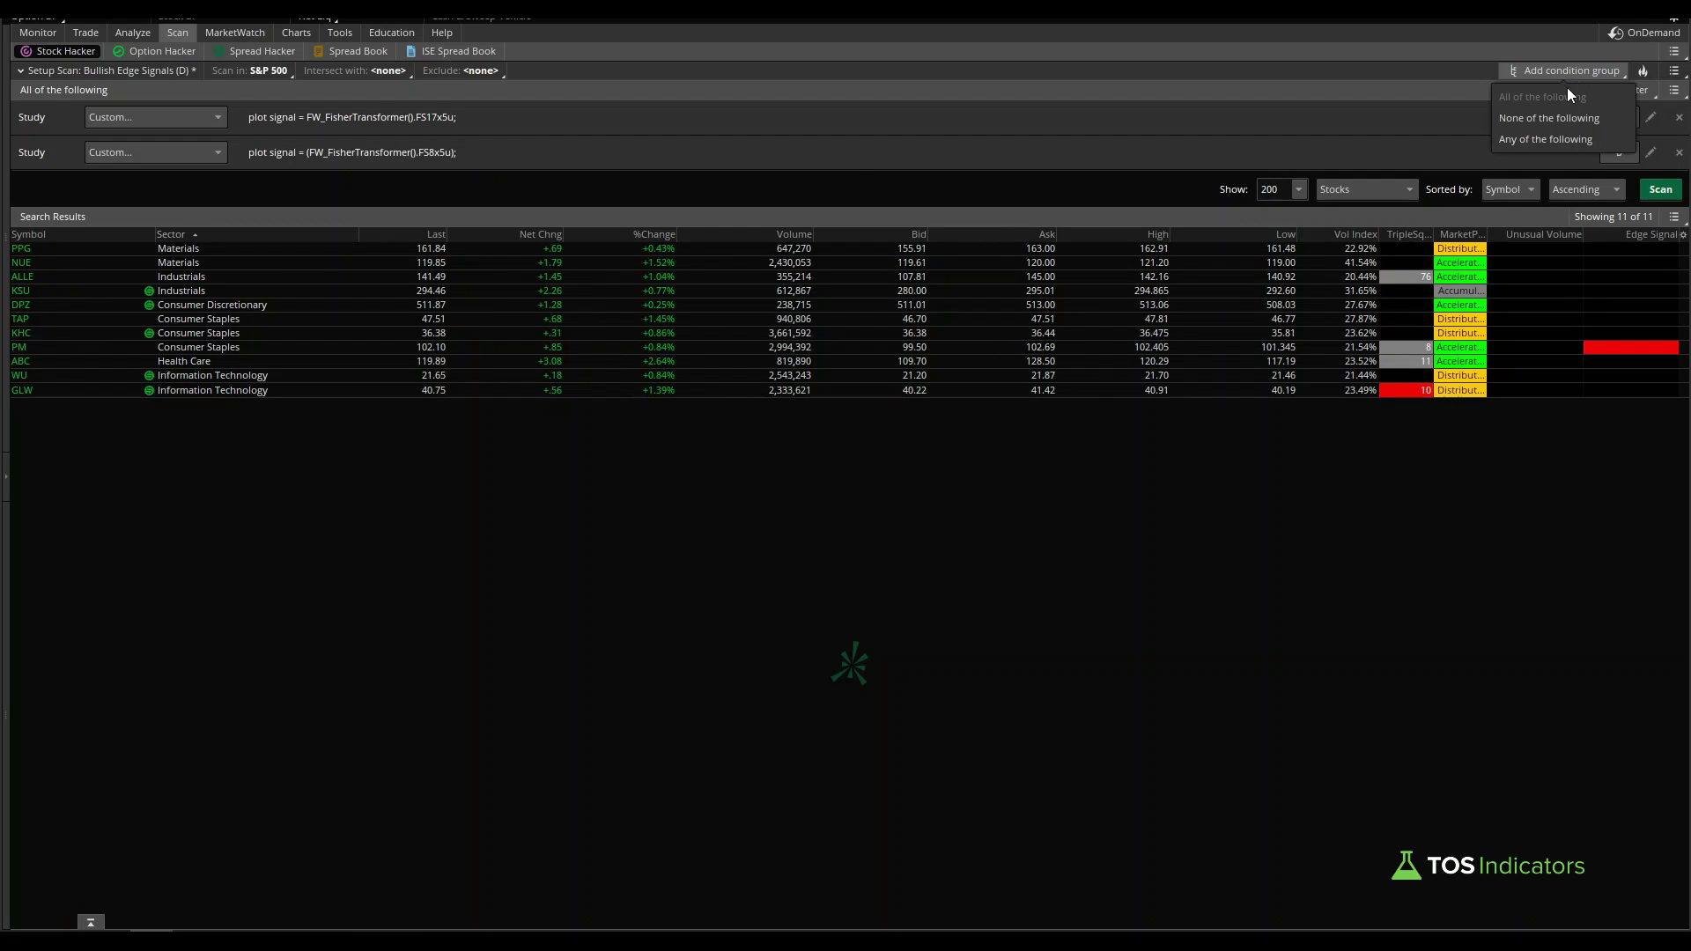
left_click(1541, 137)
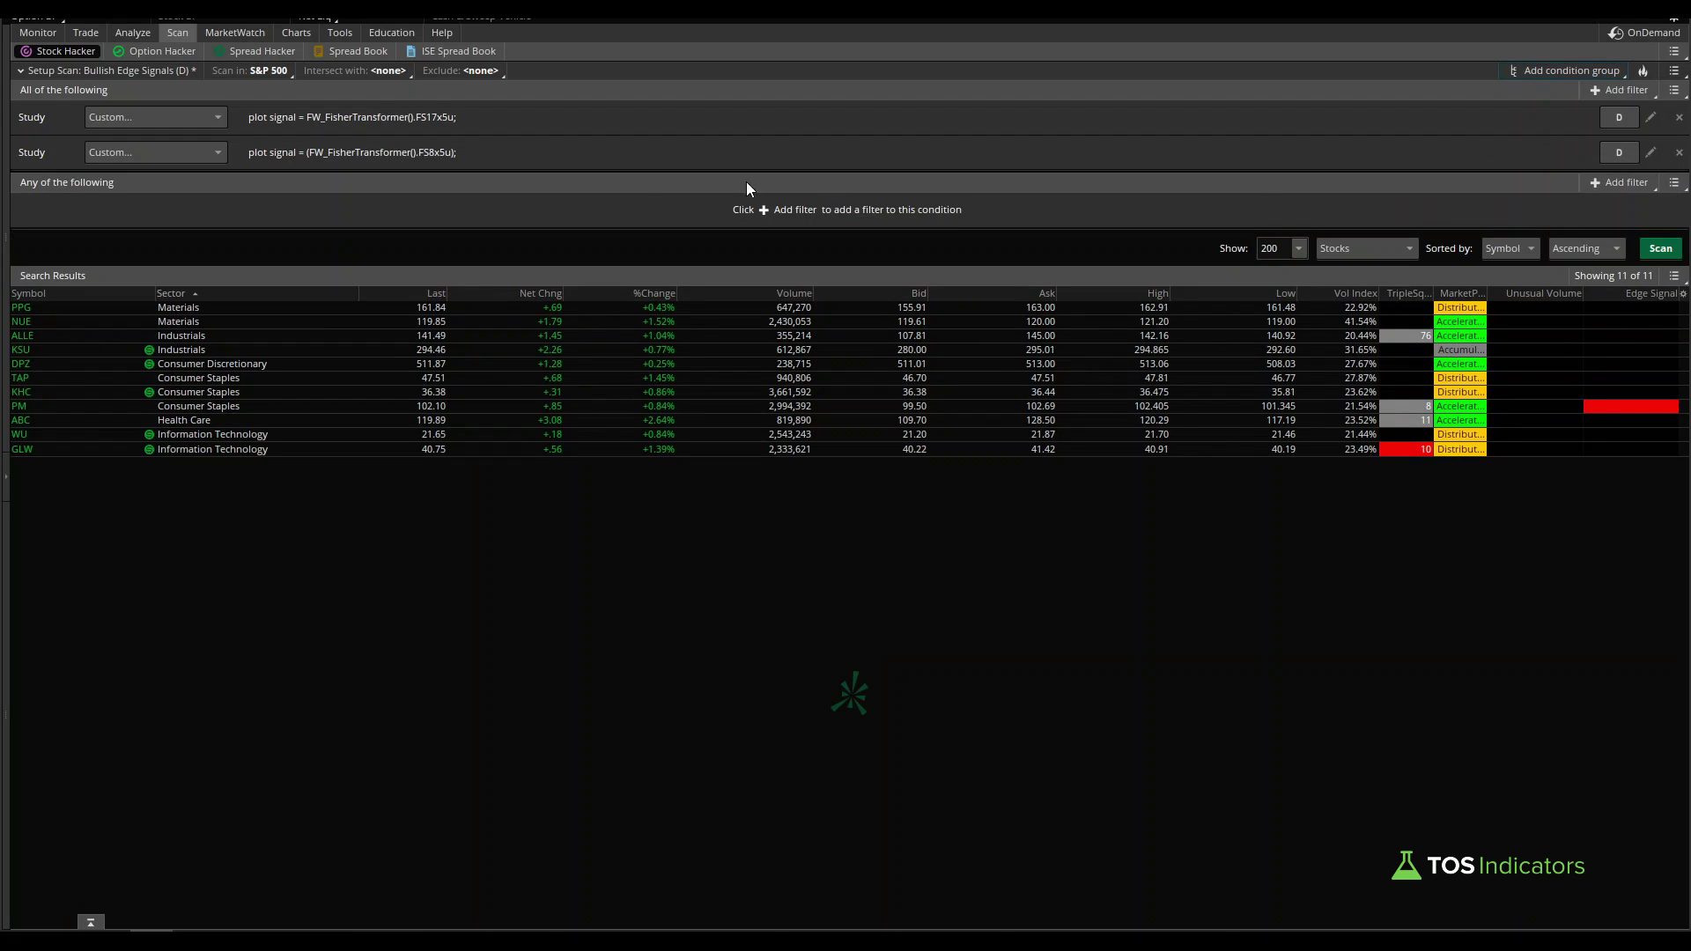
left_click(1634, 182)
left_click(1604, 275)
left_click(151, 217)
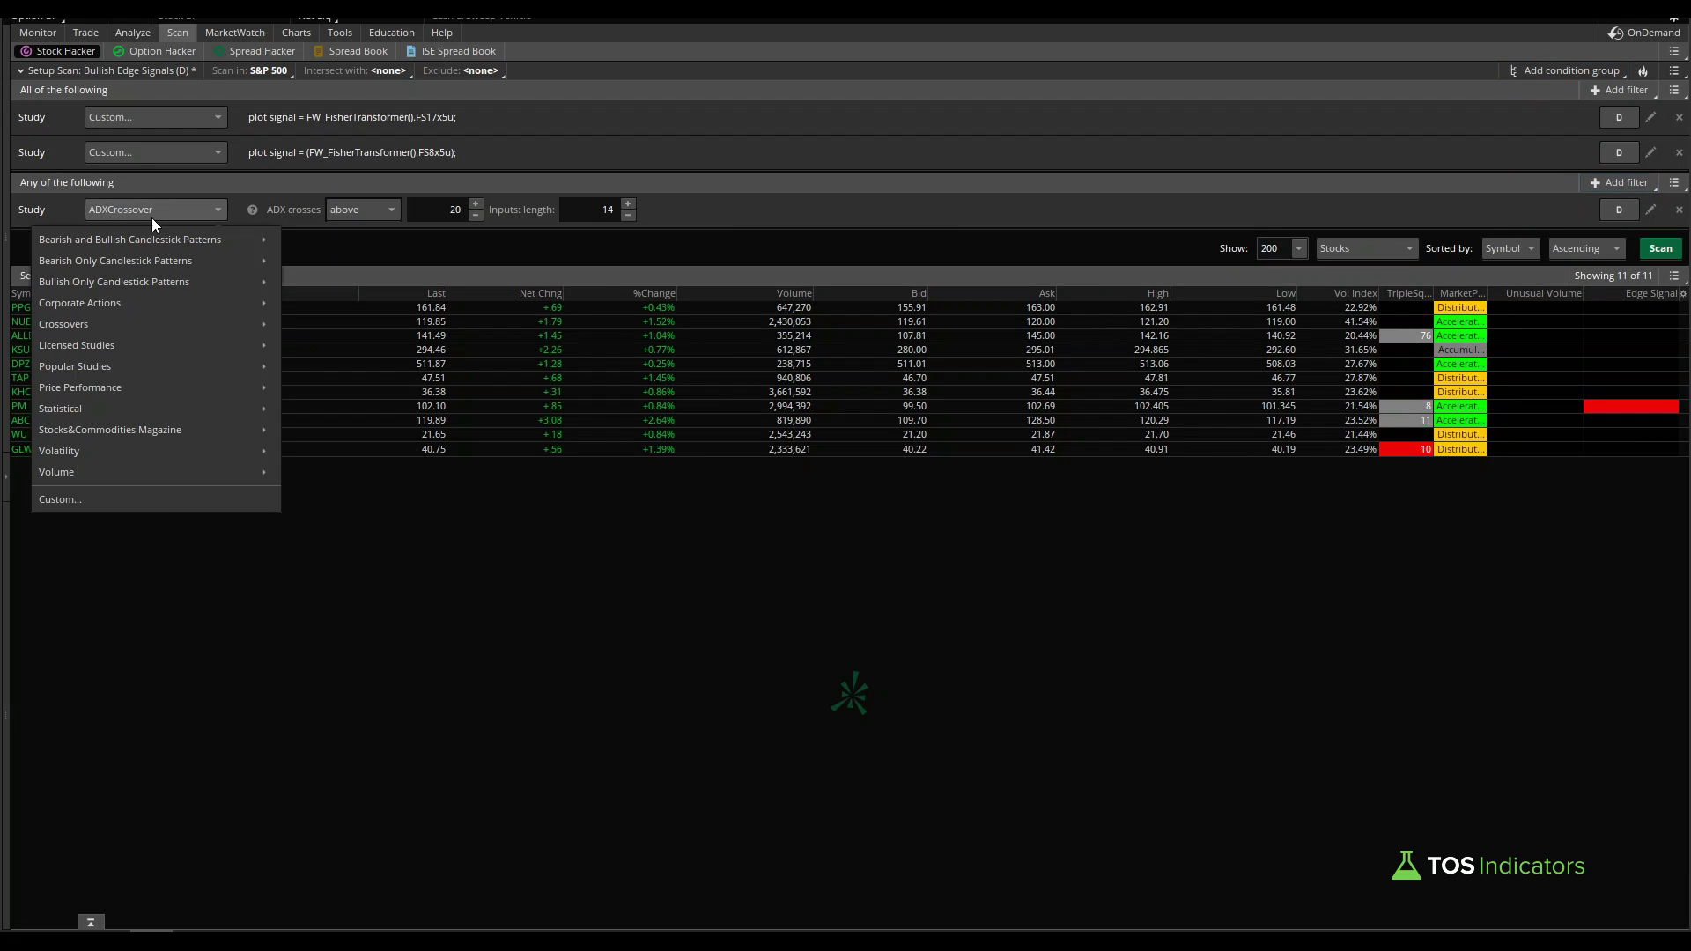
left_click(95, 507)
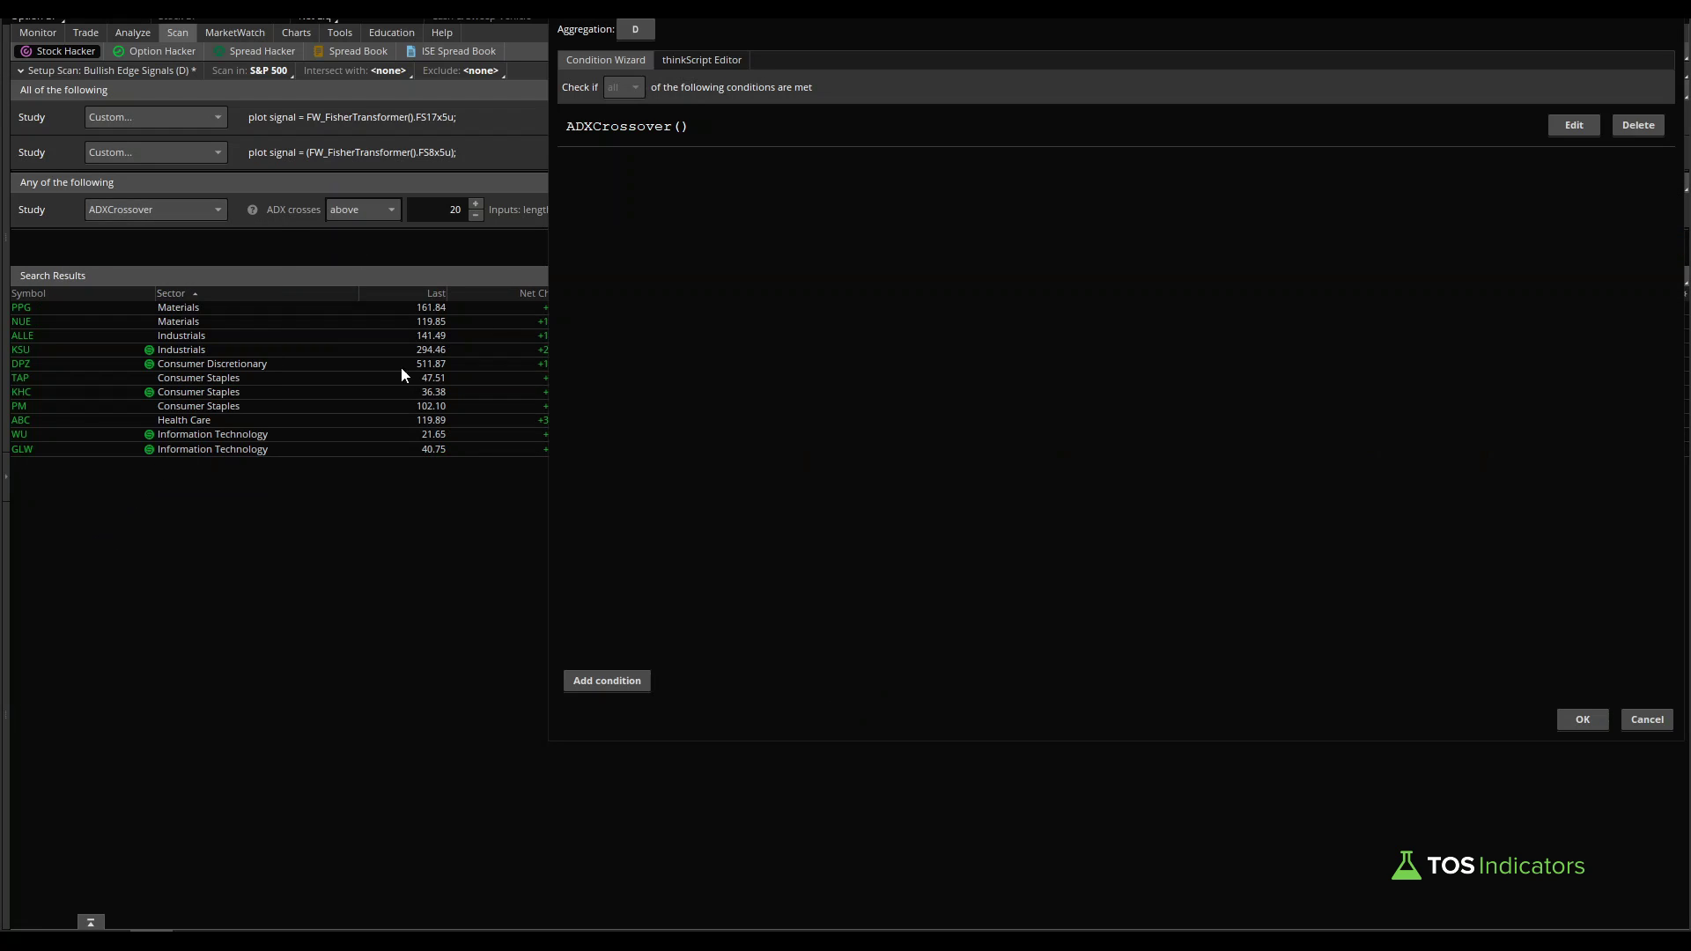
Step: Set the new group filter's code to "plot signal = (FW_FisherTransformer().FS8x5u);", copy the statement and accept the filter
left_click(692, 64)
key("ctrl+a")
type("(FW_FisherTransformer().FS8x5u);")
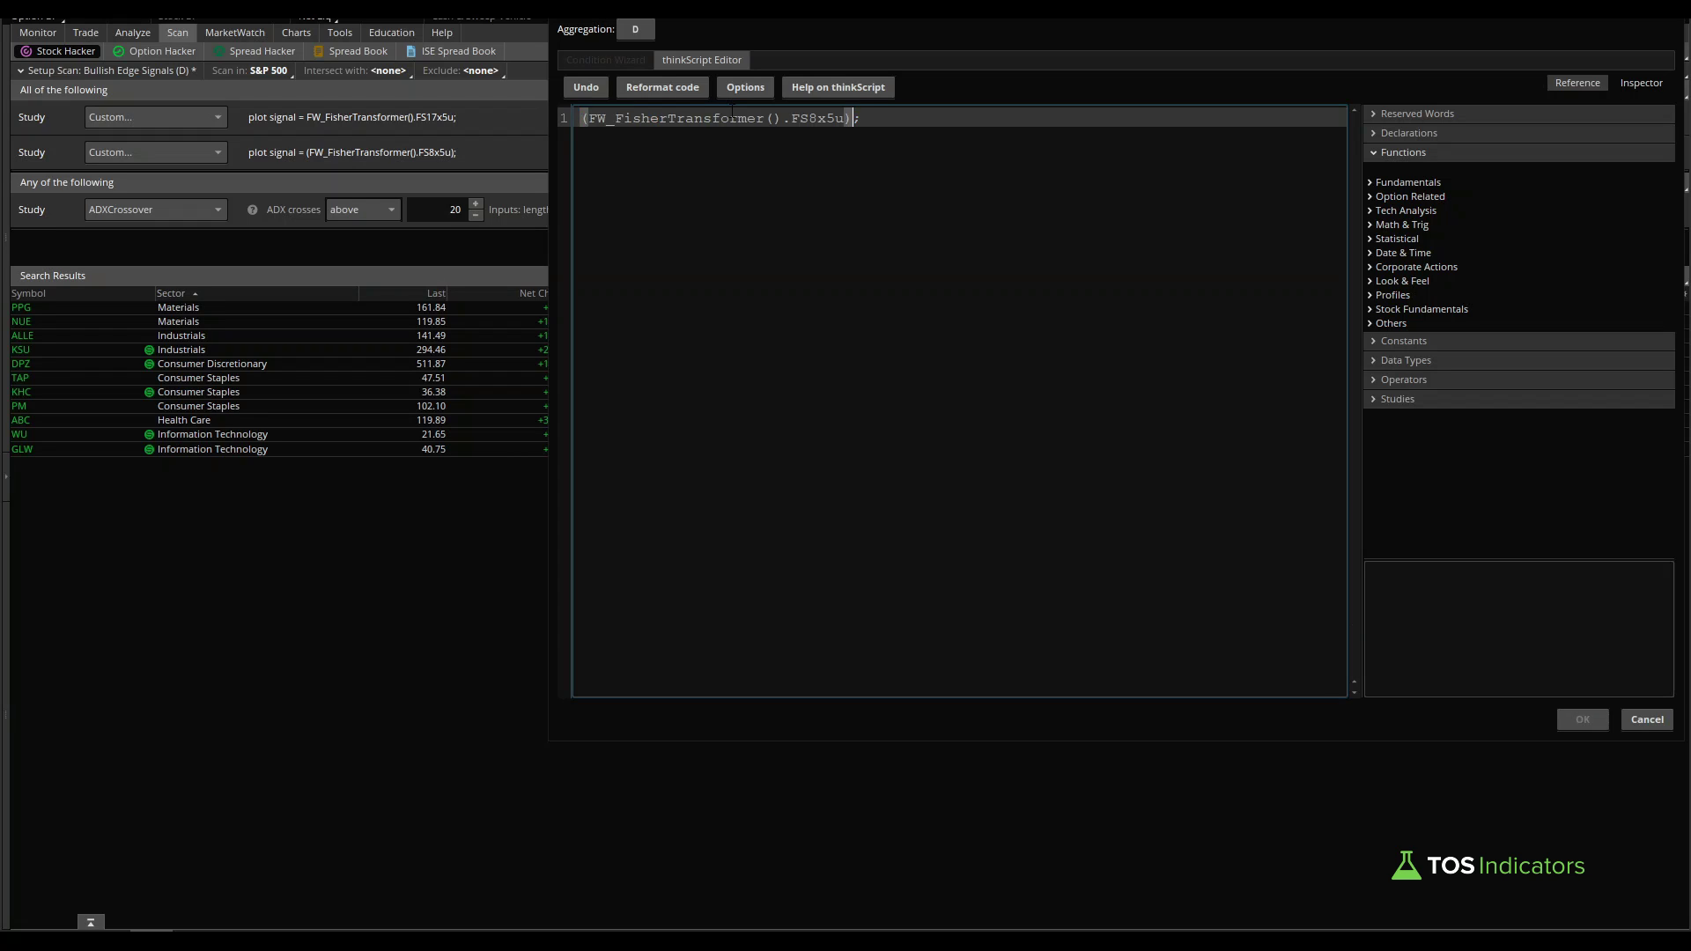
type("plot signal =")
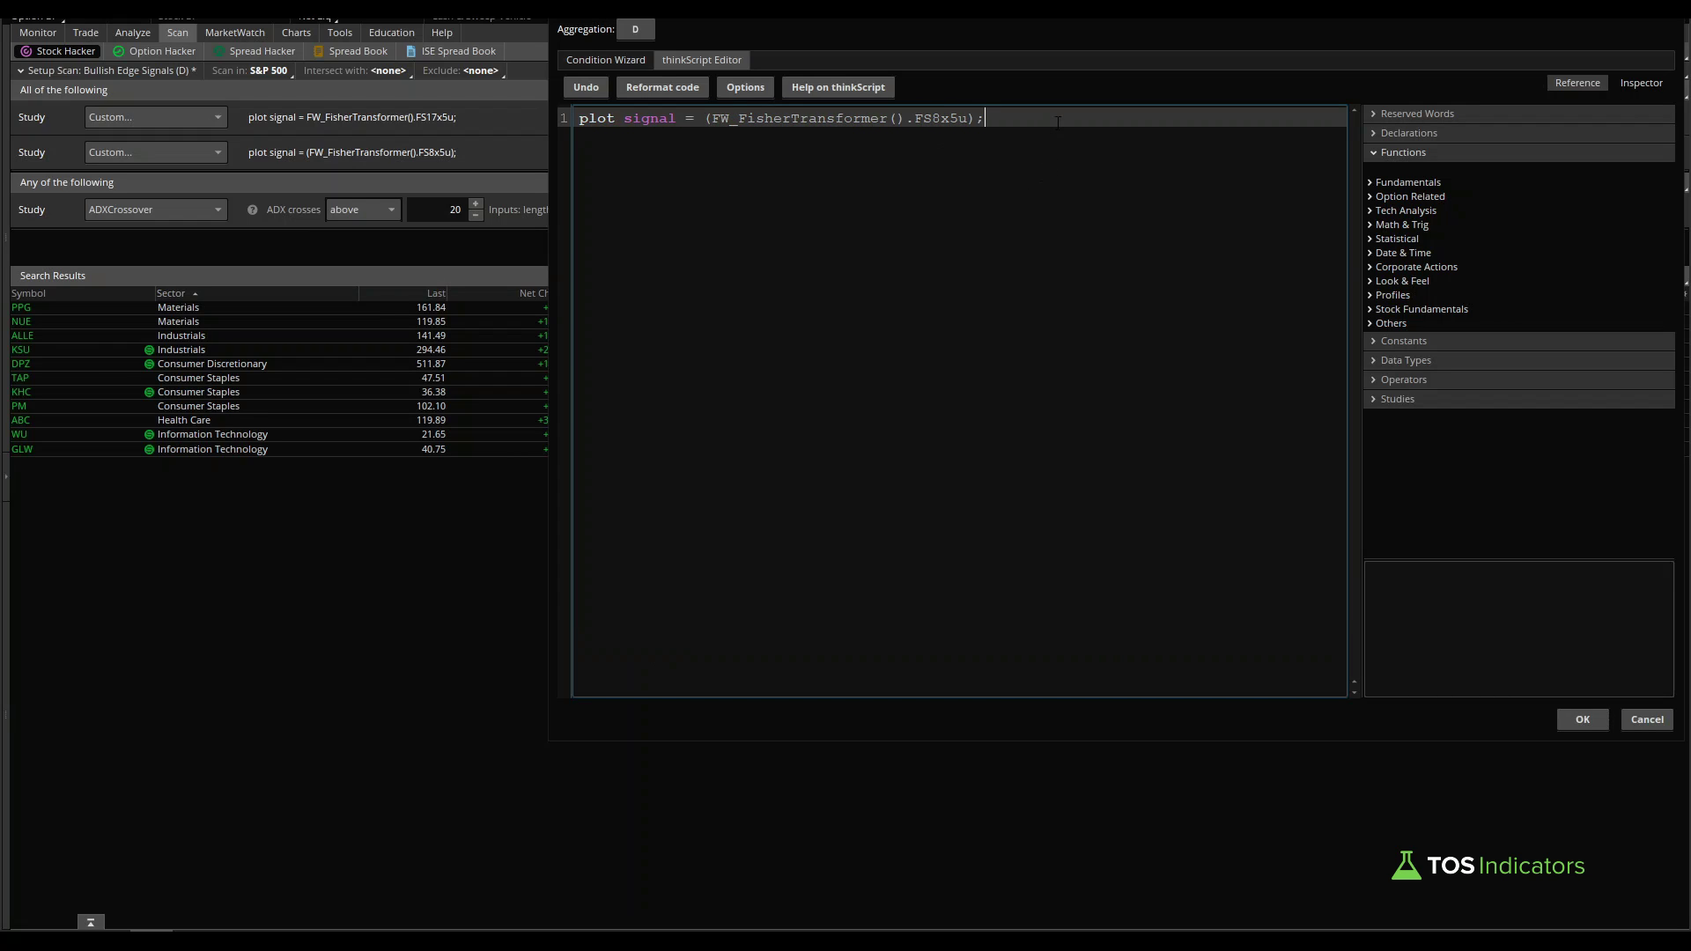
left_click_drag(986, 118, 581, 120)
key("ctrl+c")
left_click(1578, 717)
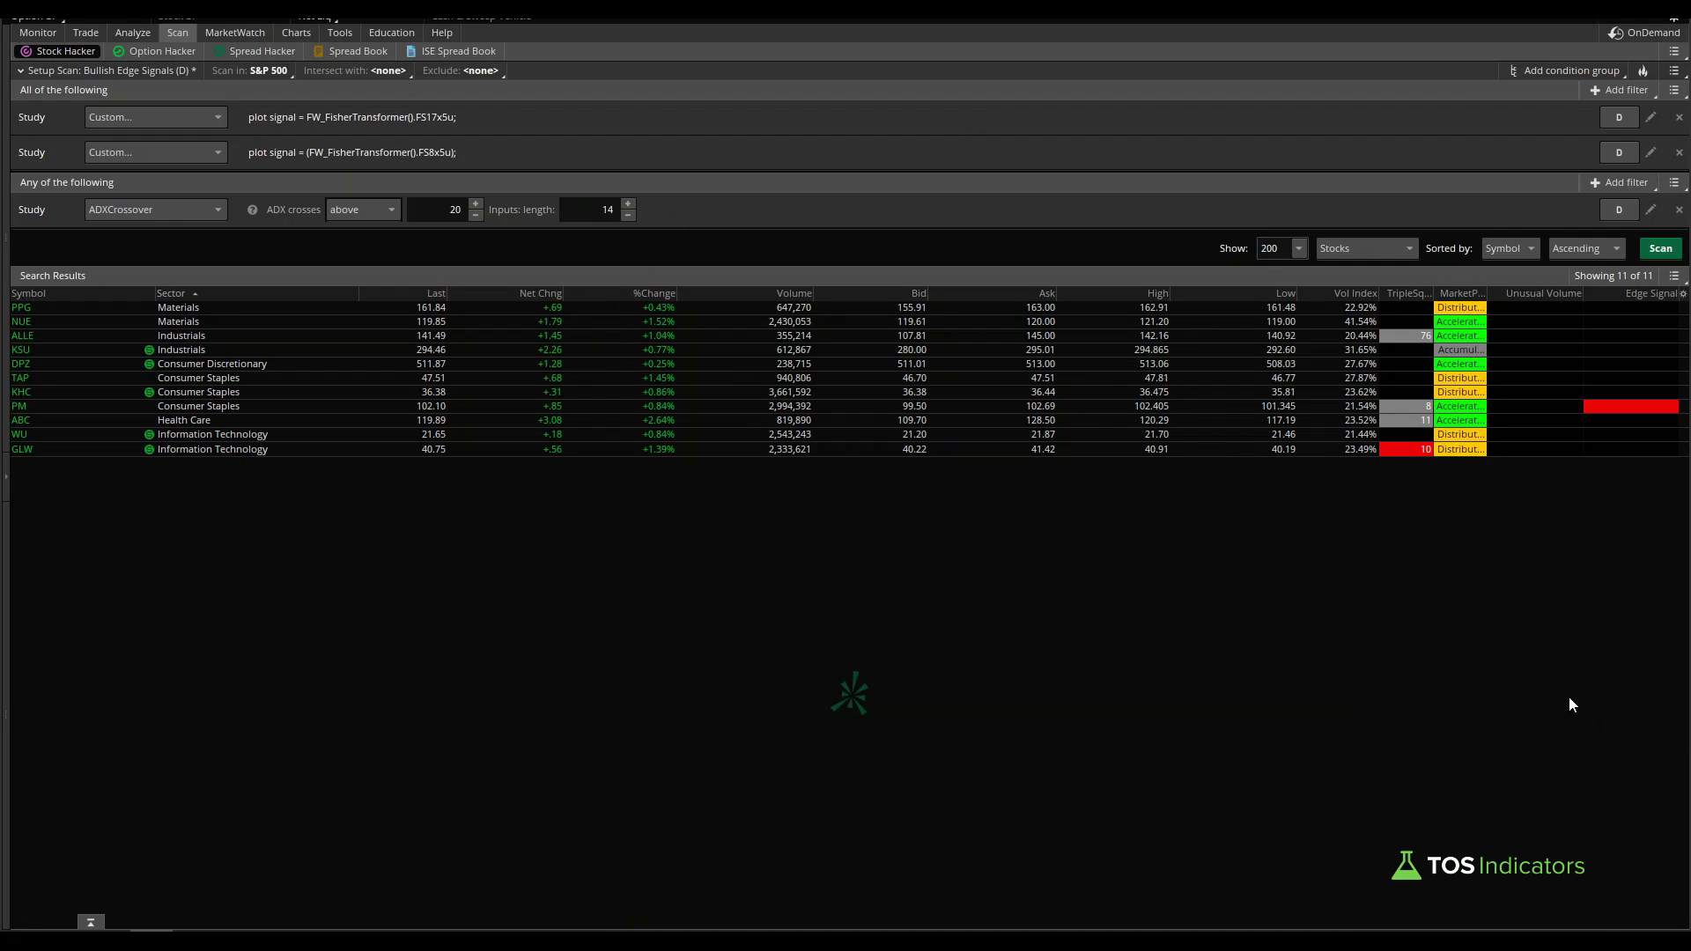
Step: Inspect the chart's FW_FisherTransformer study for its signal plot names and return to the stock scan
left_click(297, 32)
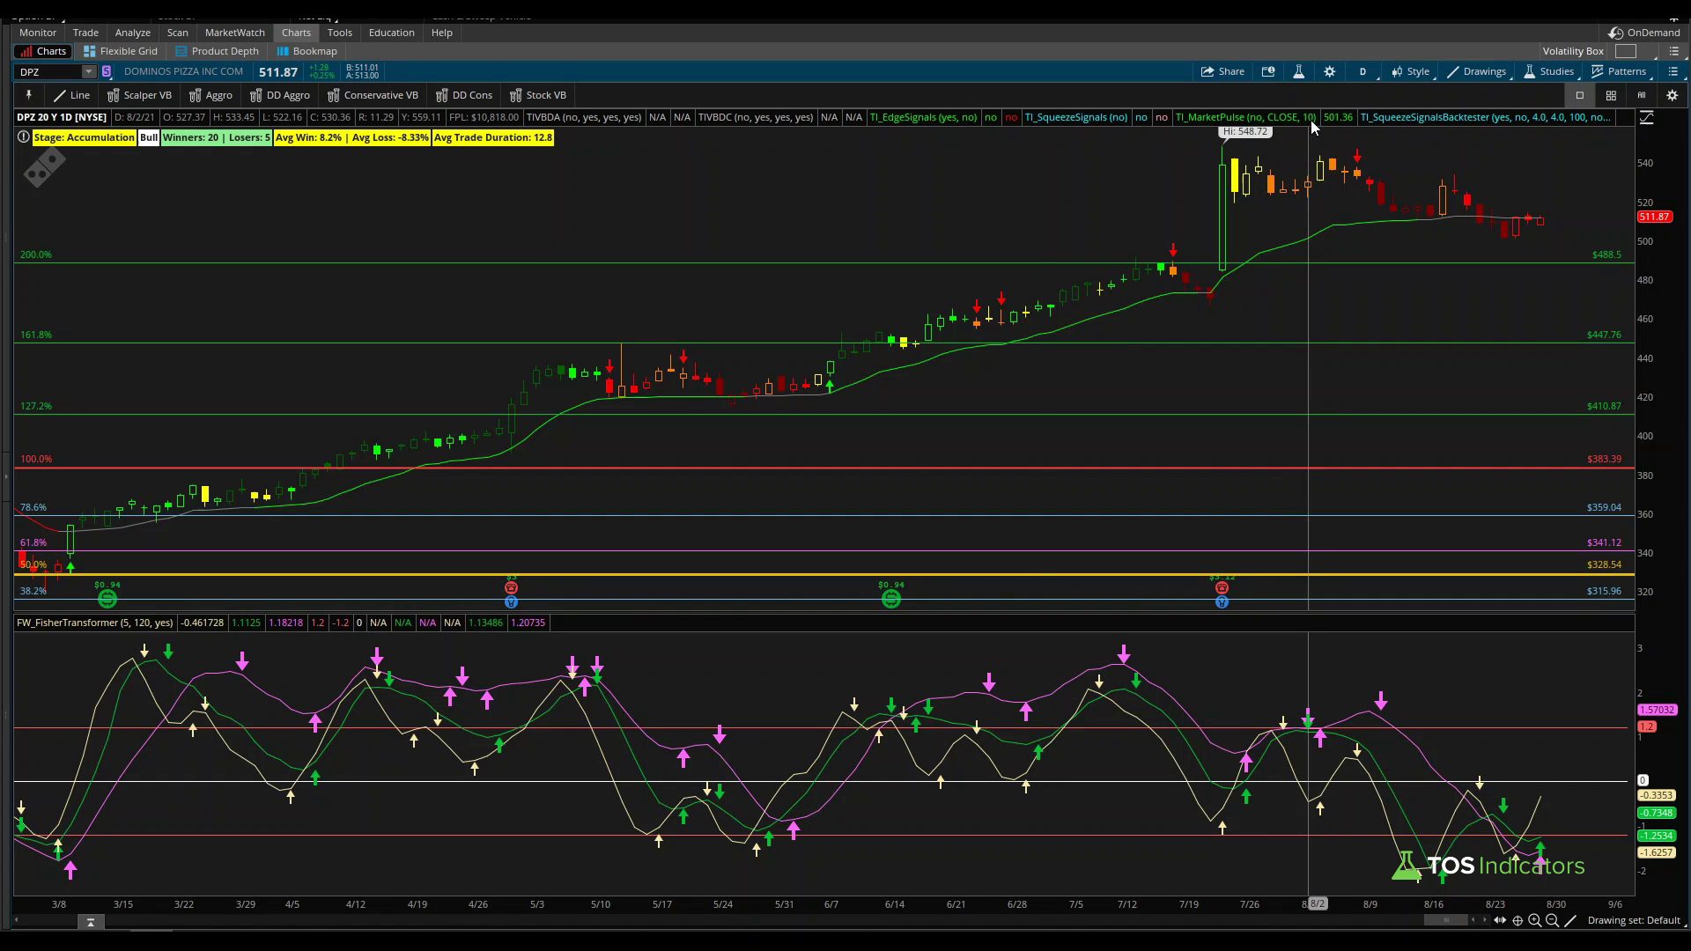
left_click(1298, 70)
double_click(886, 520)
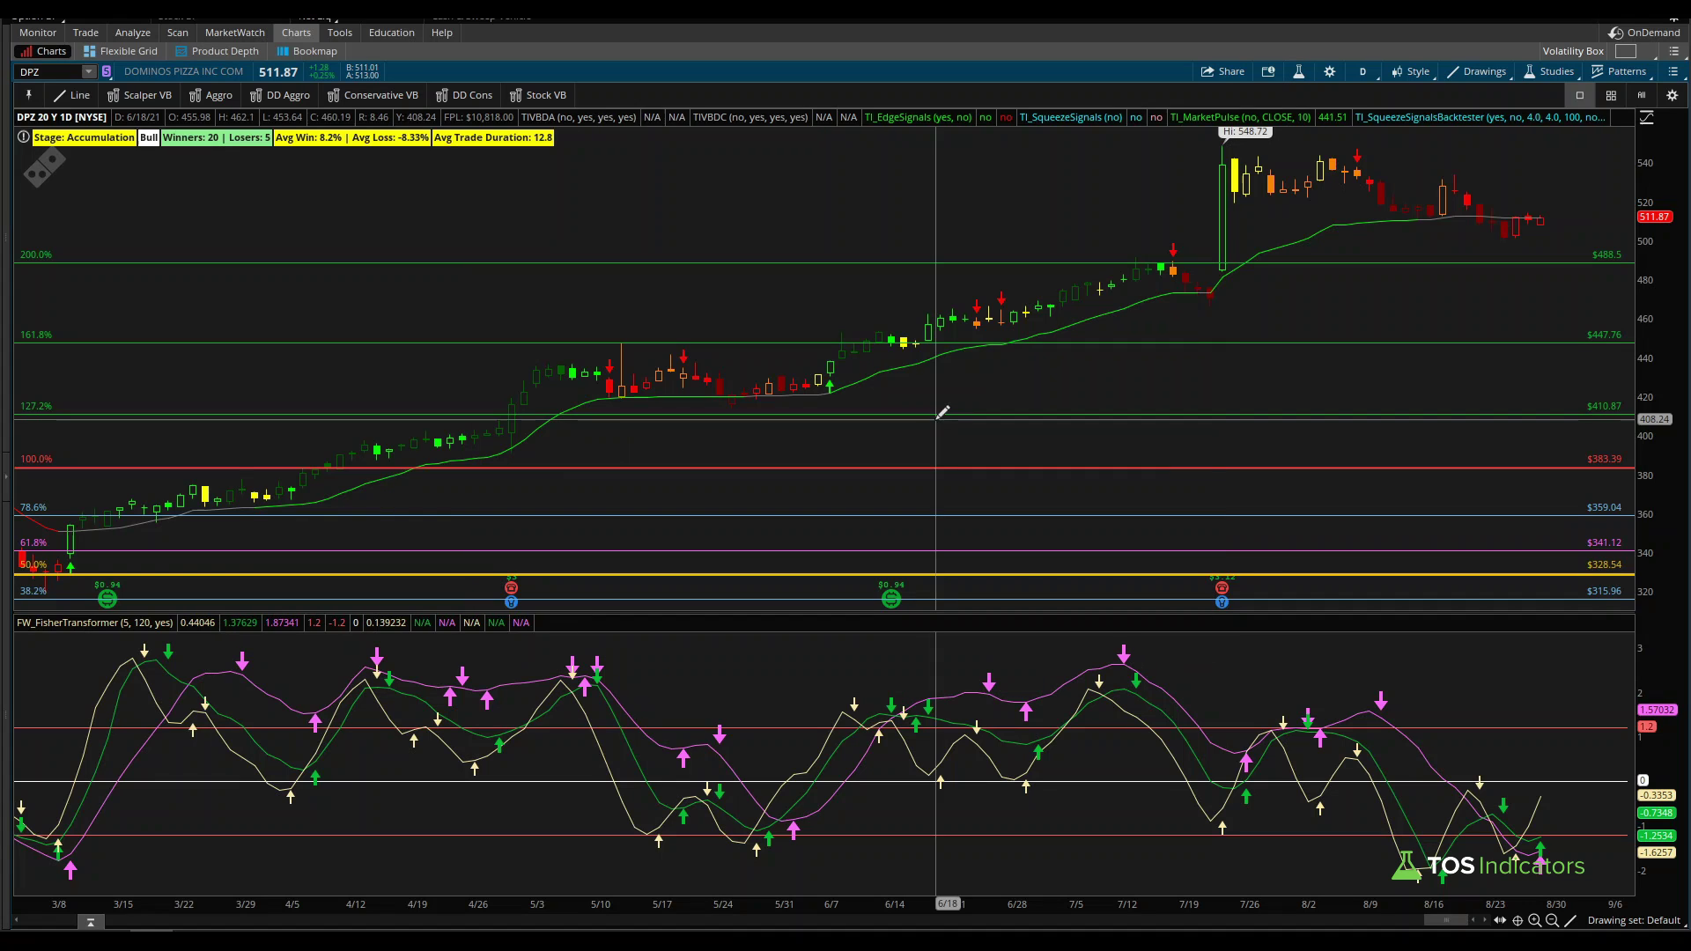
left_click(178, 33)
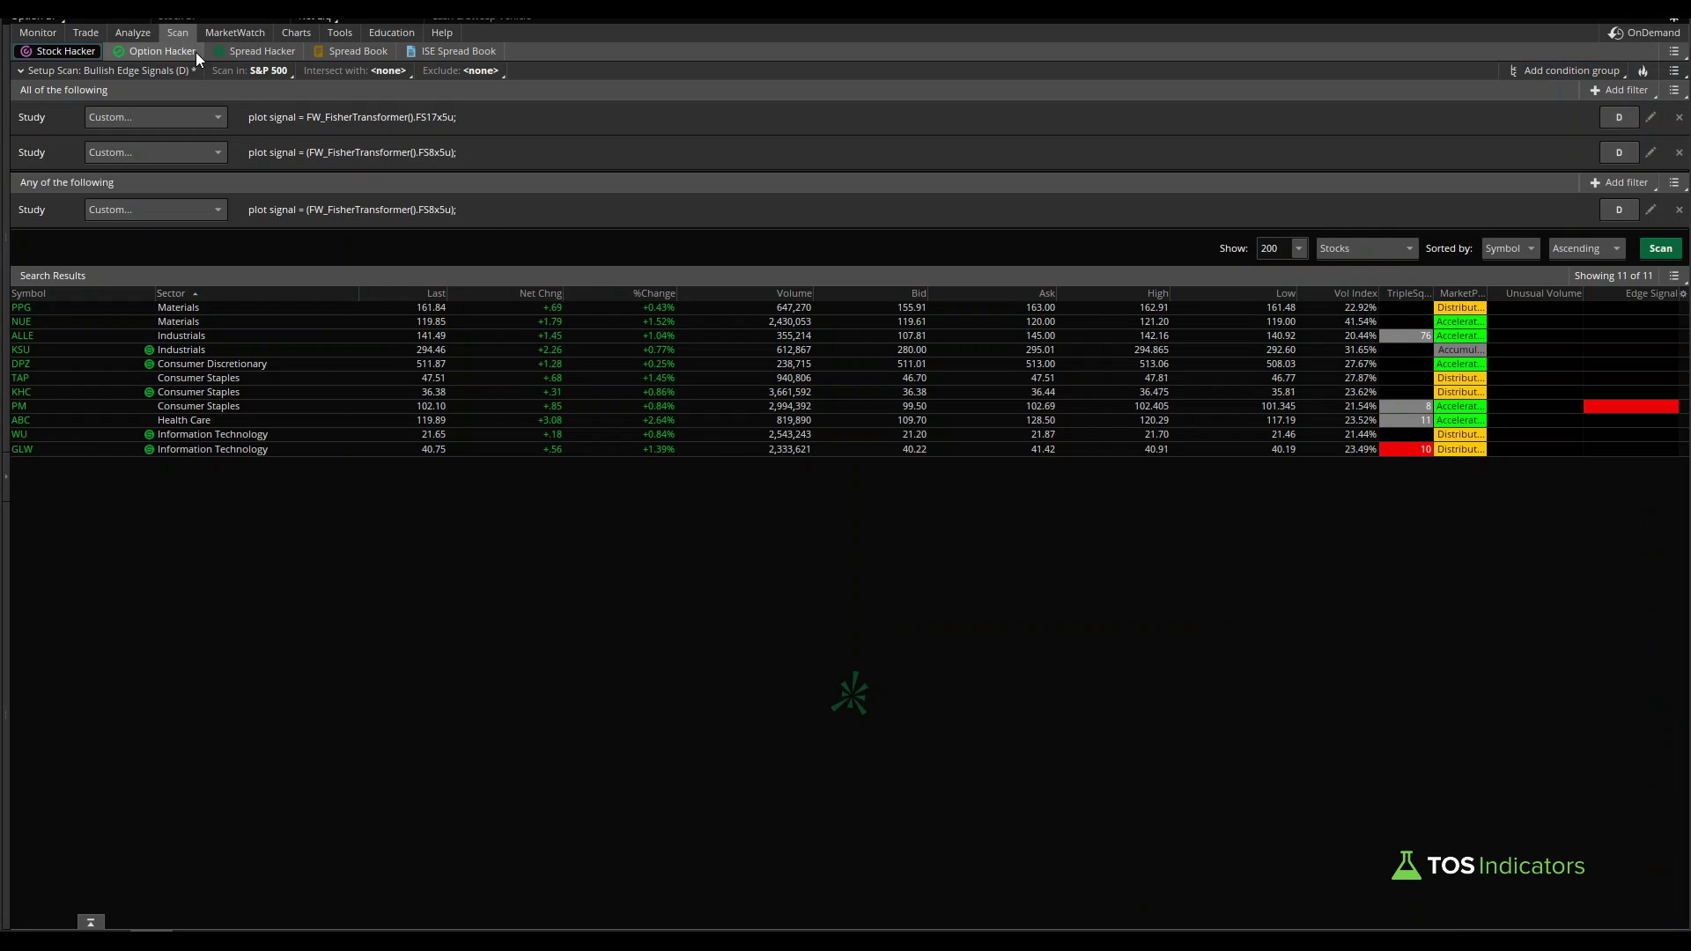
Step: Add a second study filter to the "Any of the following" group and open it as a custom condition
left_click(1620, 182)
left_click(1589, 274)
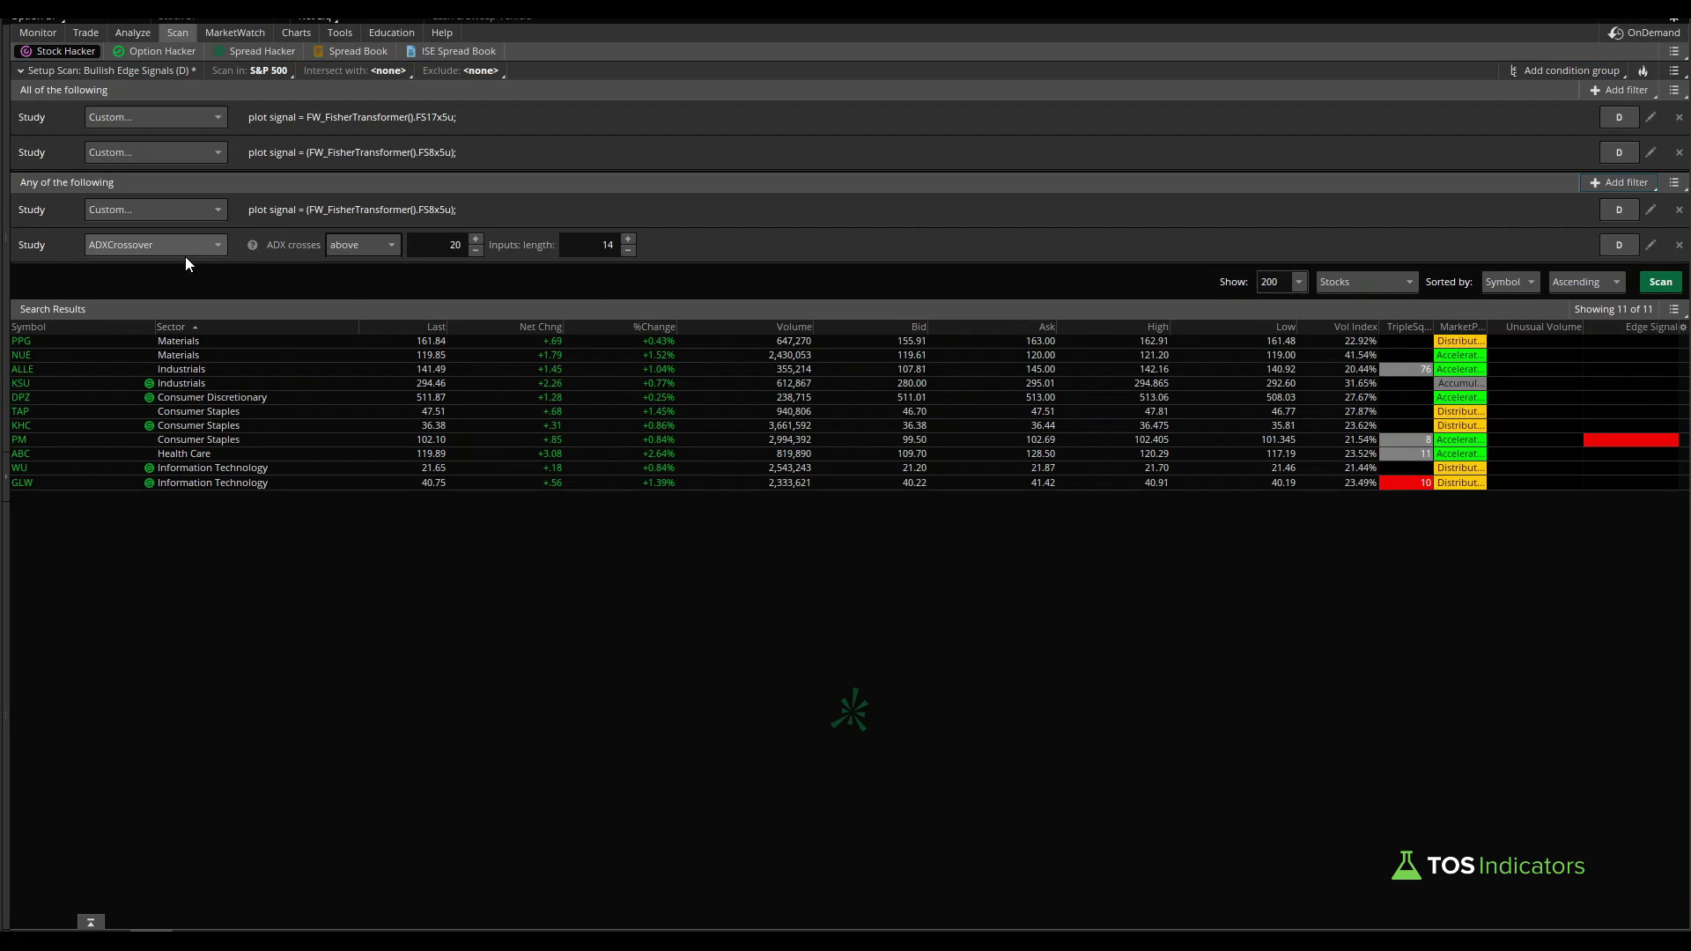
left_click(184, 249)
left_click(103, 528)
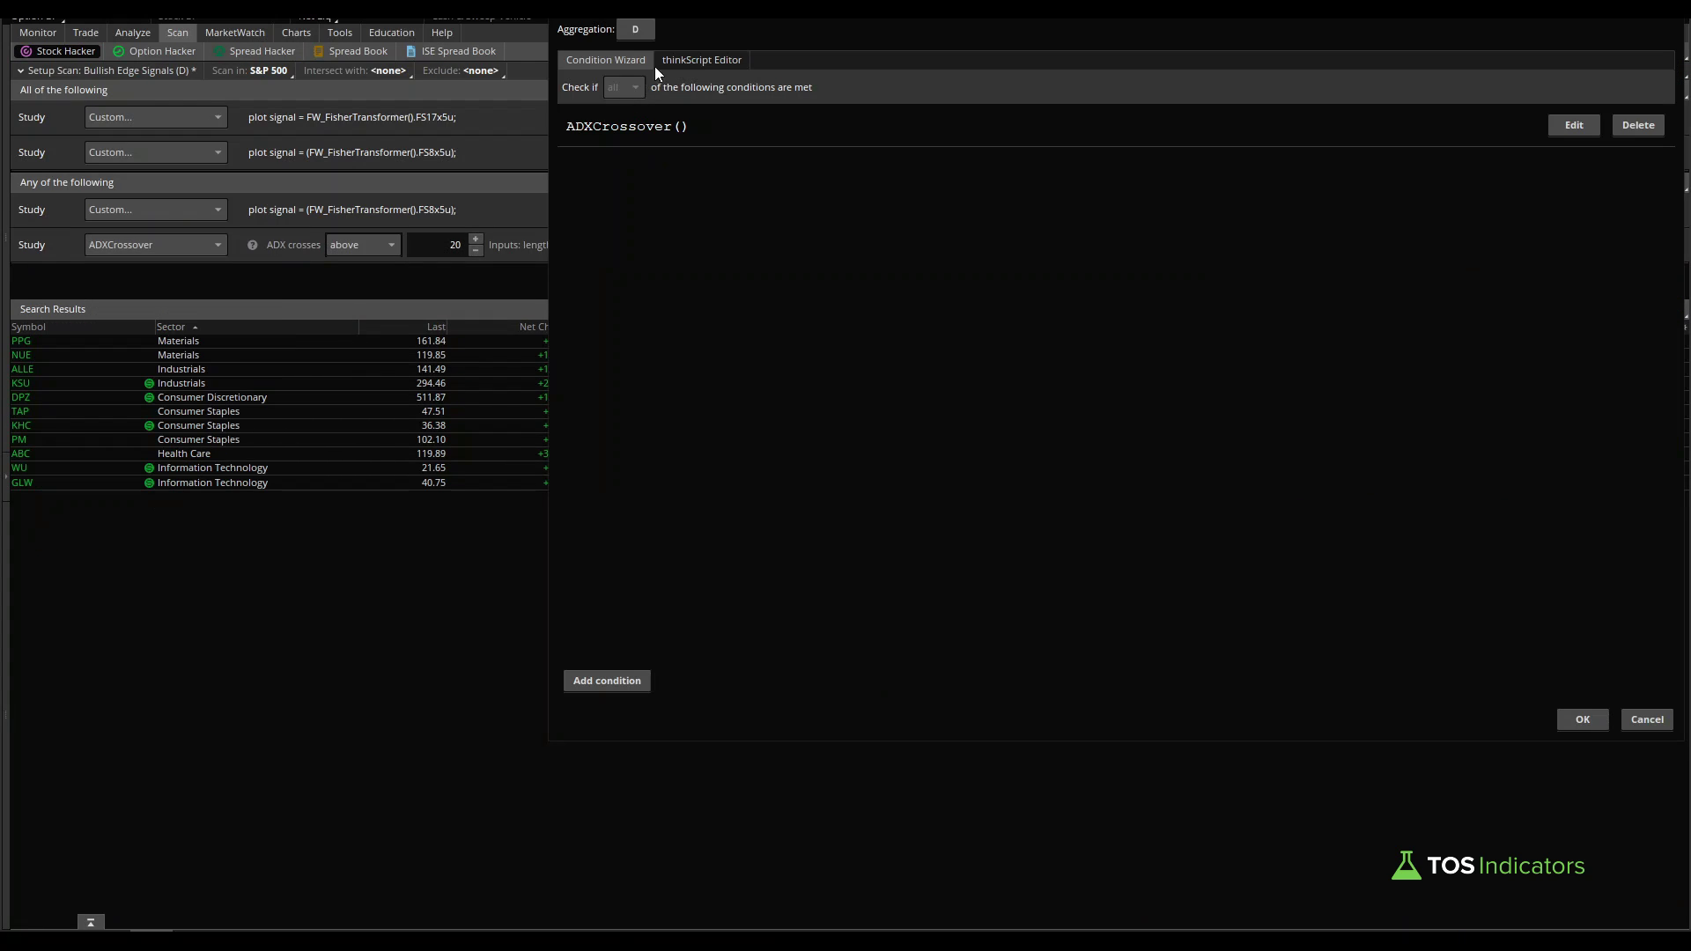
Step: Set the new filter's code to "plot signal = (FW_FisherTransformer().FS5x3u);", accept it, and delete the FS8x5u filter from "All of the following"
left_click(681, 57)
key("ctrl+a")
key("ctrl+v")
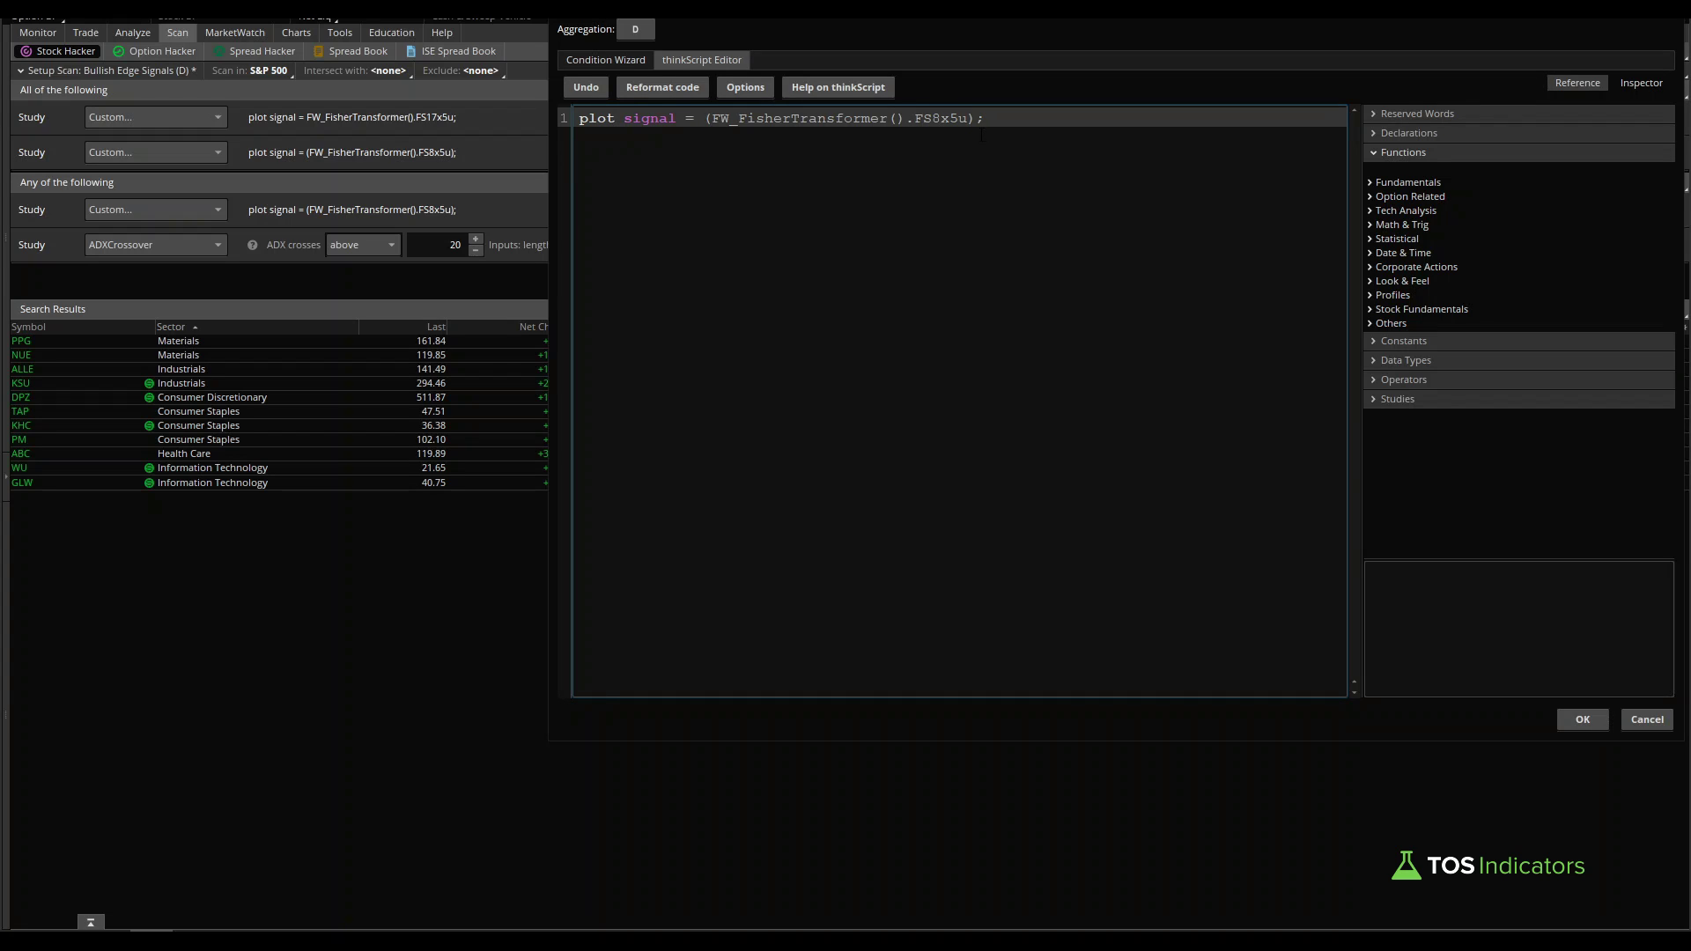
key("BackSpace")
type("5")
key("BackSpace")
type("3")
key("Right")
left_click(1582, 720)
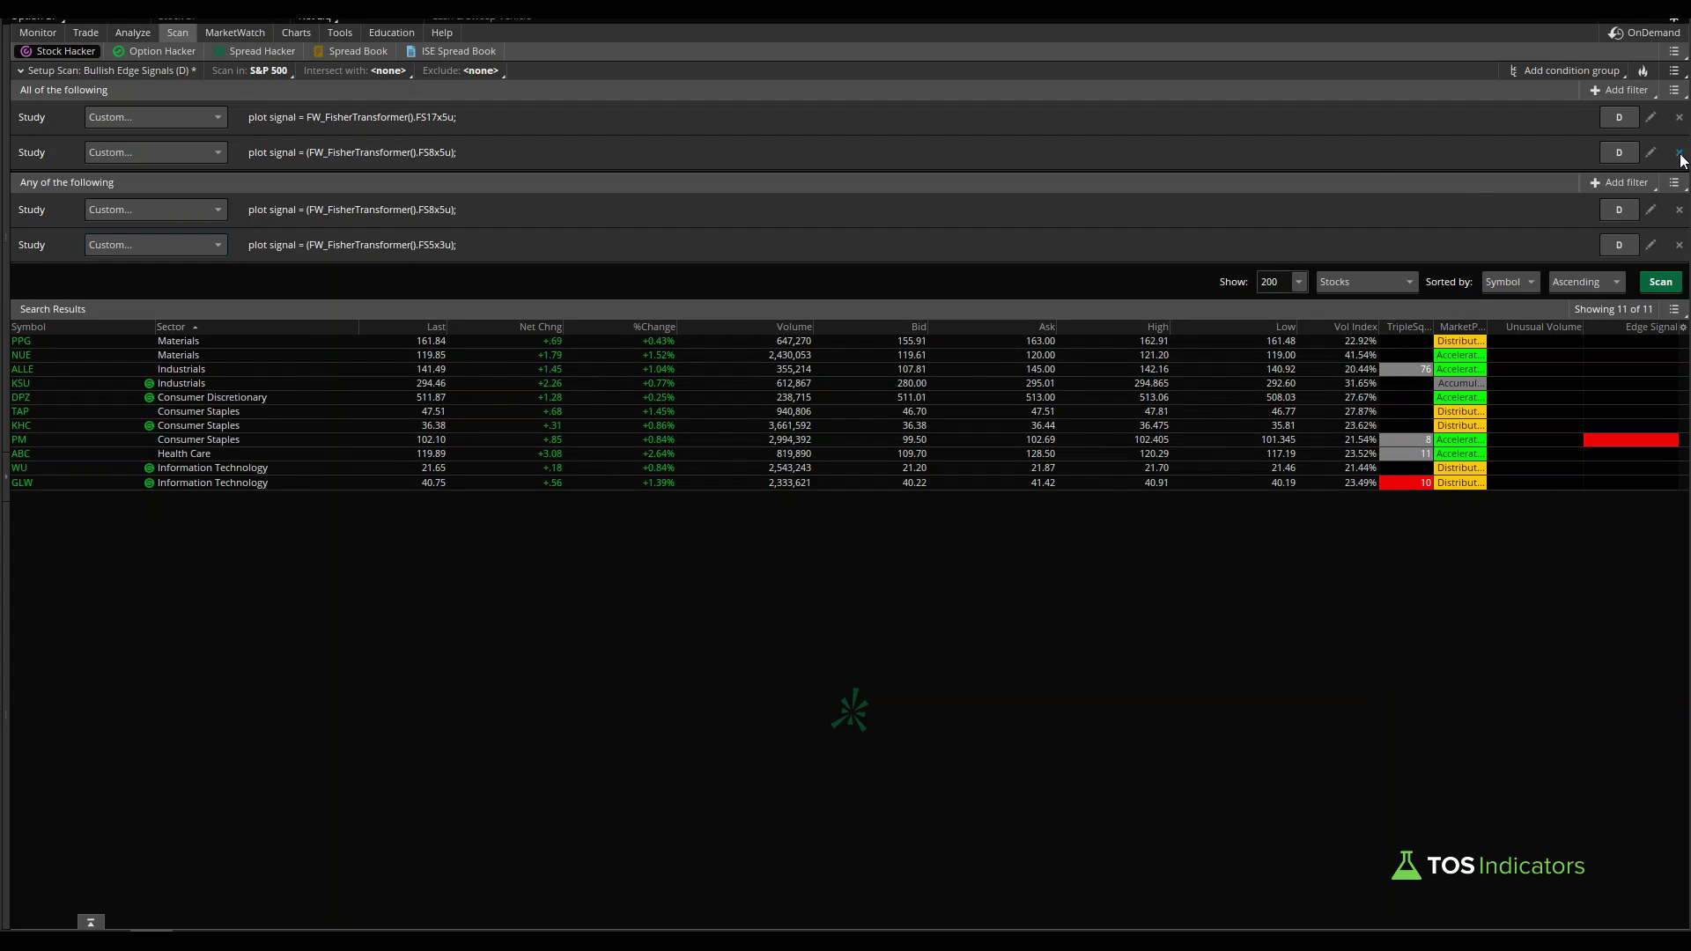
left_click(1678, 153)
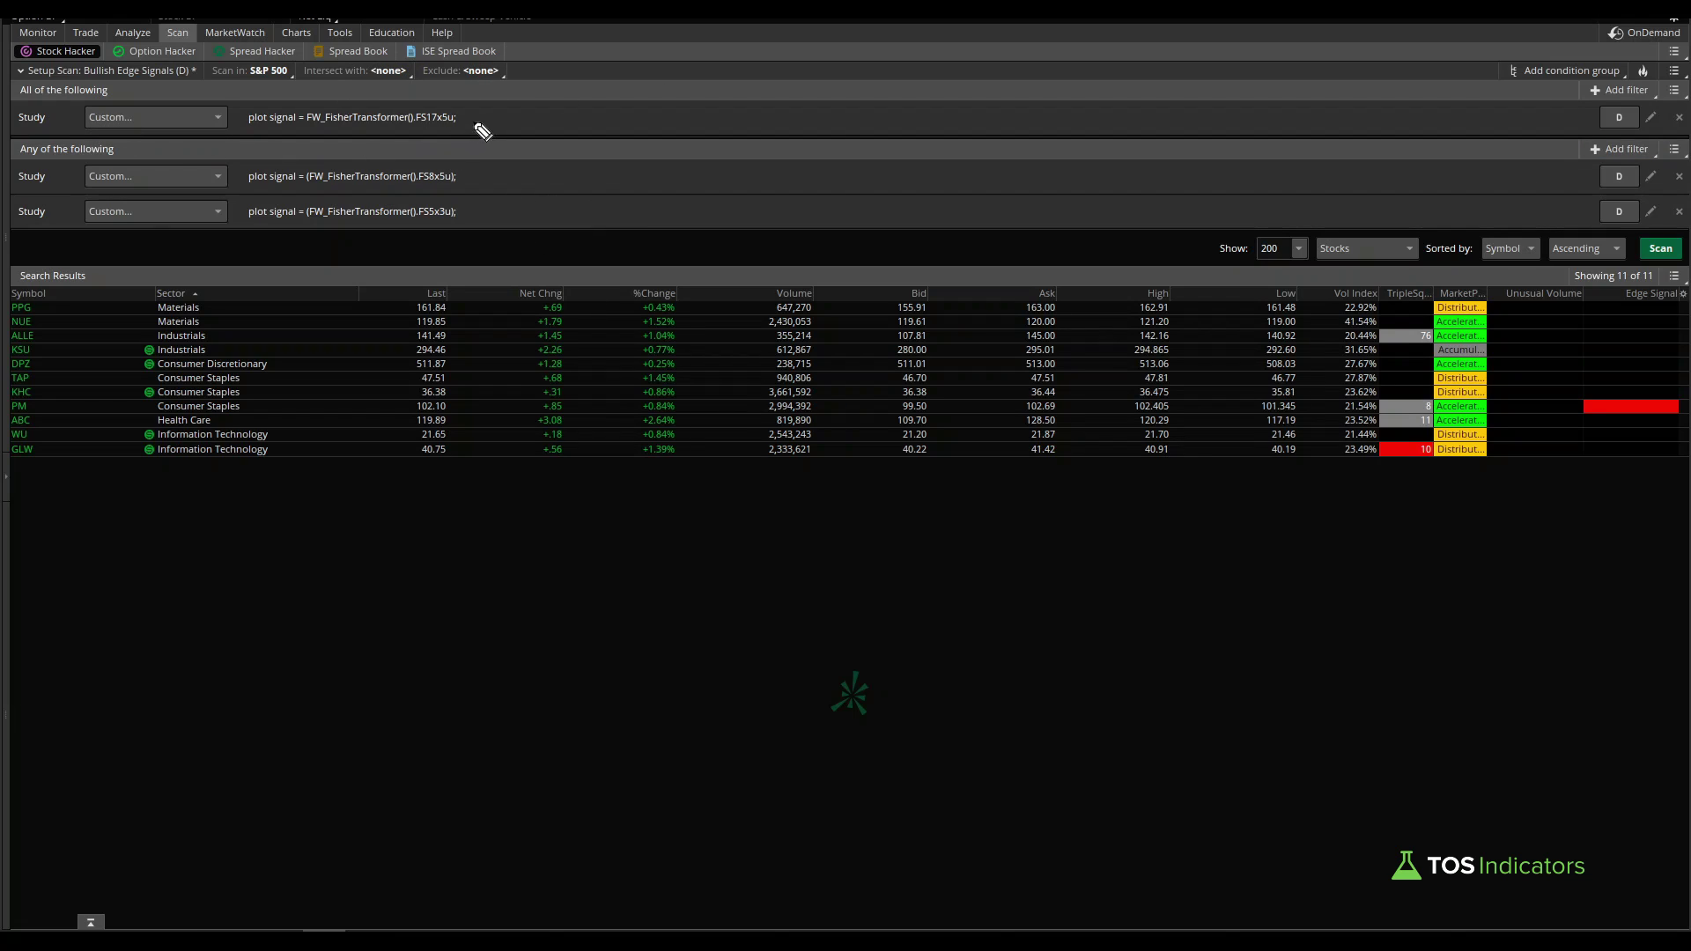
mouse_move(462, 102)
left_mouse_down()
mouse_move(398, 123)
mouse_move(440, 147)
mouse_move(471, 117)
left_mouse_up()
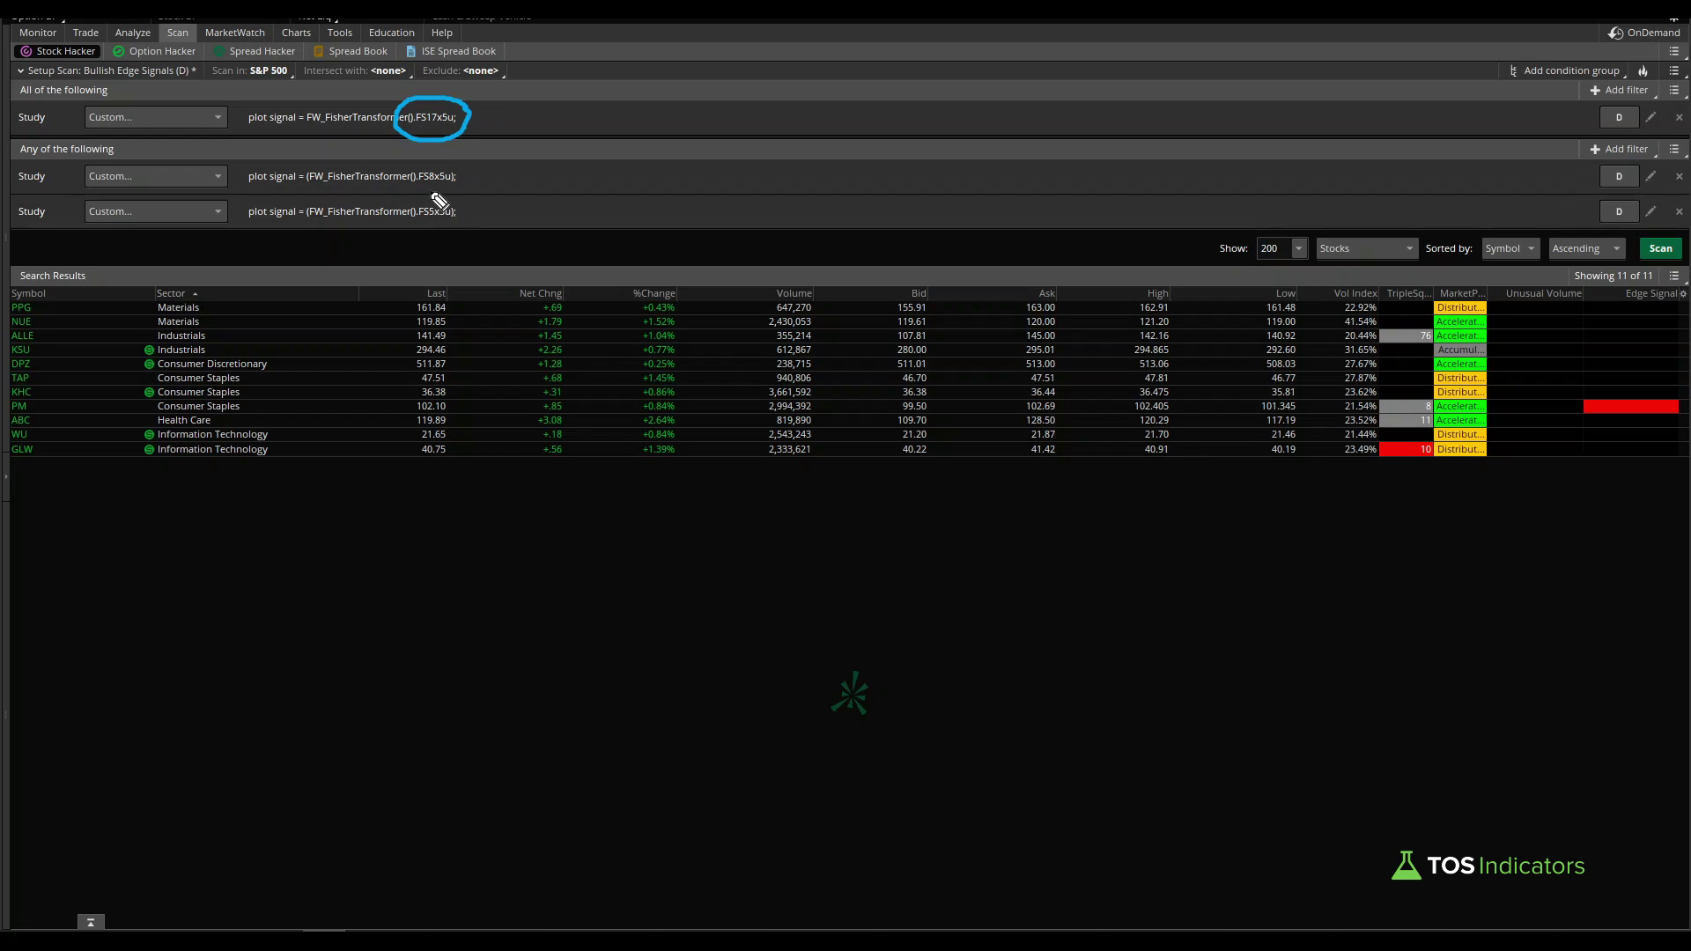
mouse_move(443, 191)
left_mouse_down()
mouse_move(403, 191)
mouse_move(465, 226)
left_mouse_up()
mouse_move(482, 166)
left_mouse_down()
mouse_move(491, 226)
mouse_move(508, 118)
mouse_move(531, 124)
left_mouse_up()
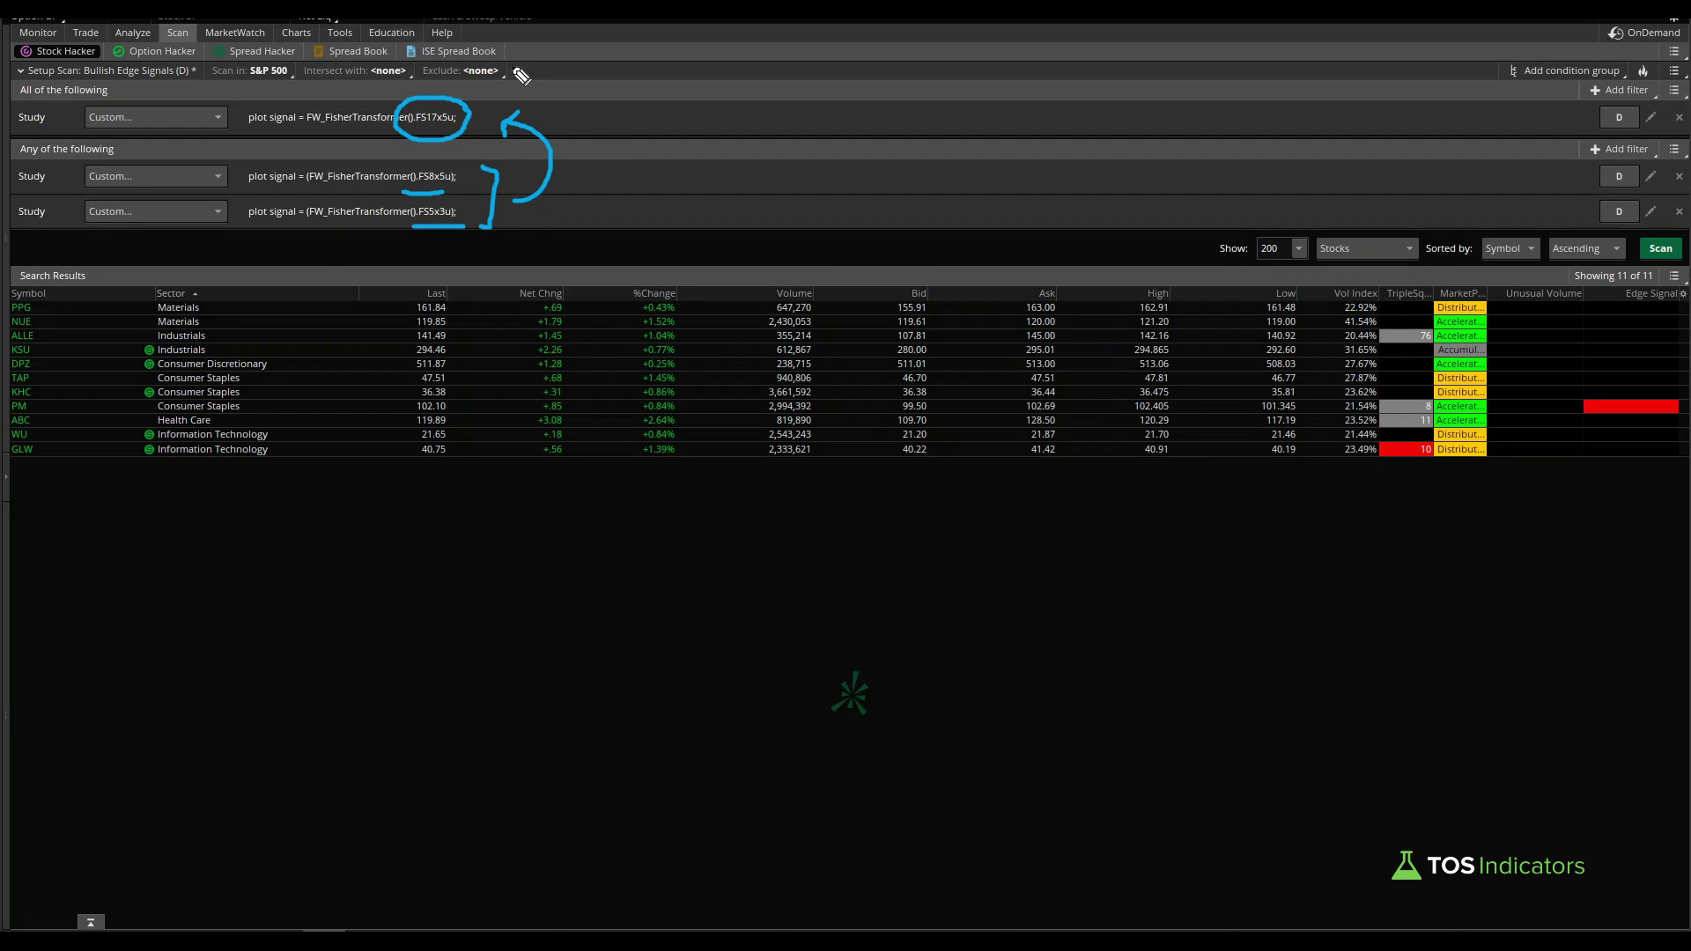
key("Escape")
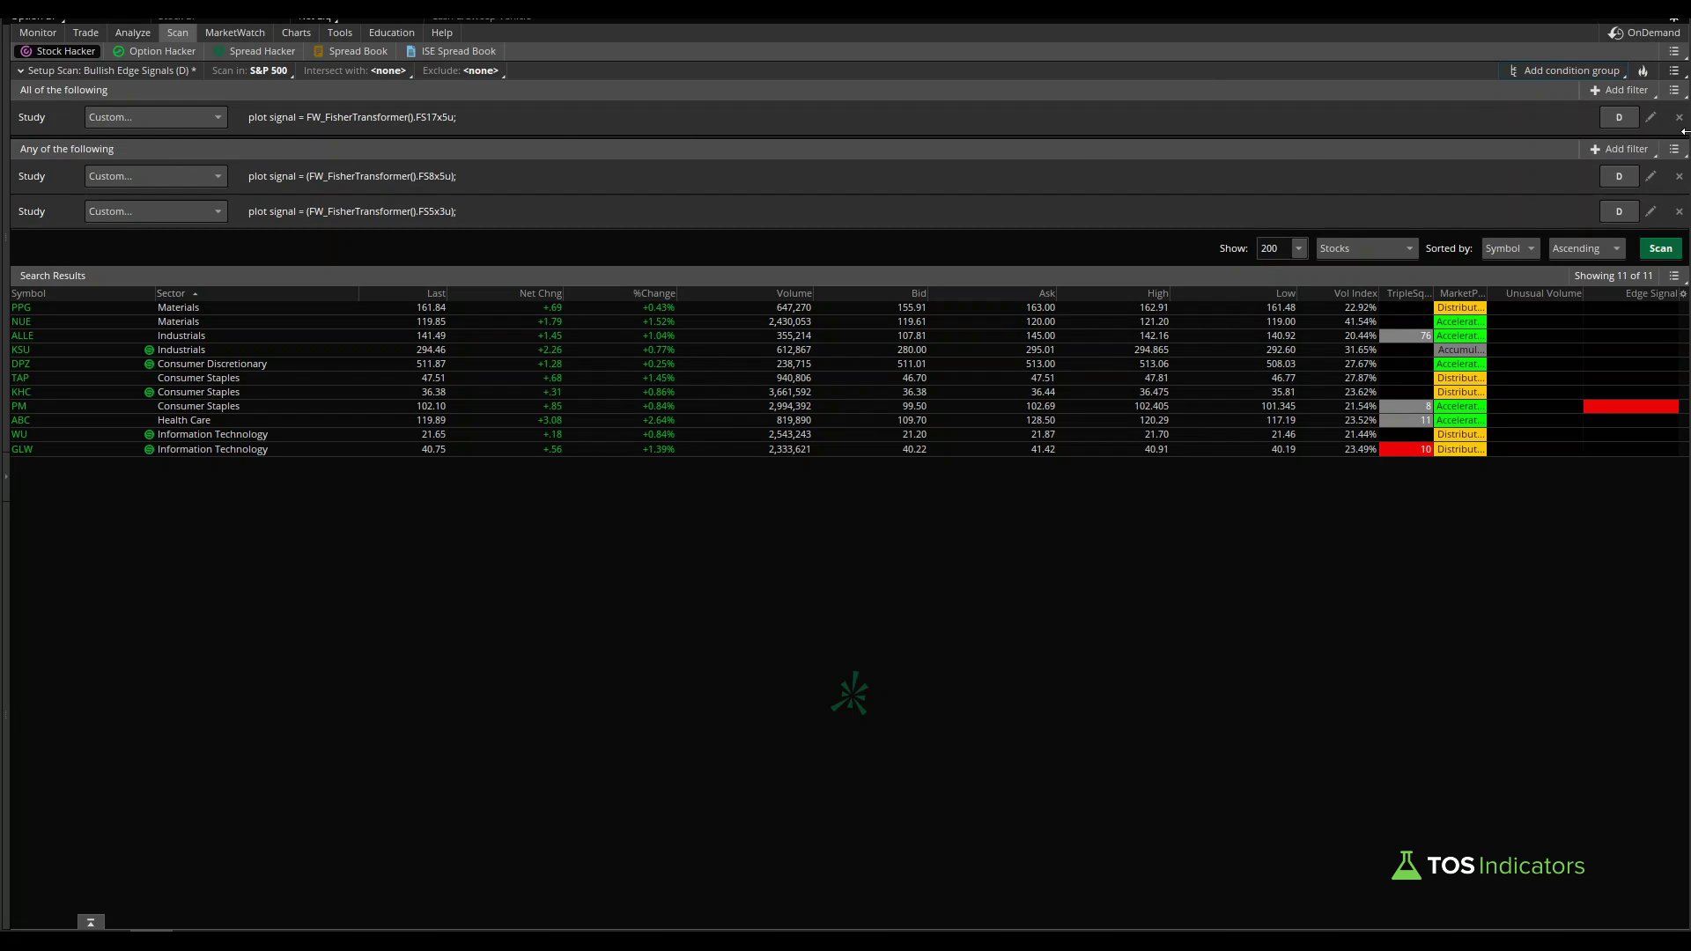
Step: Add a study filter to the "All of the following" group and open it as a custom condition in the script editor
left_click(1620, 90)
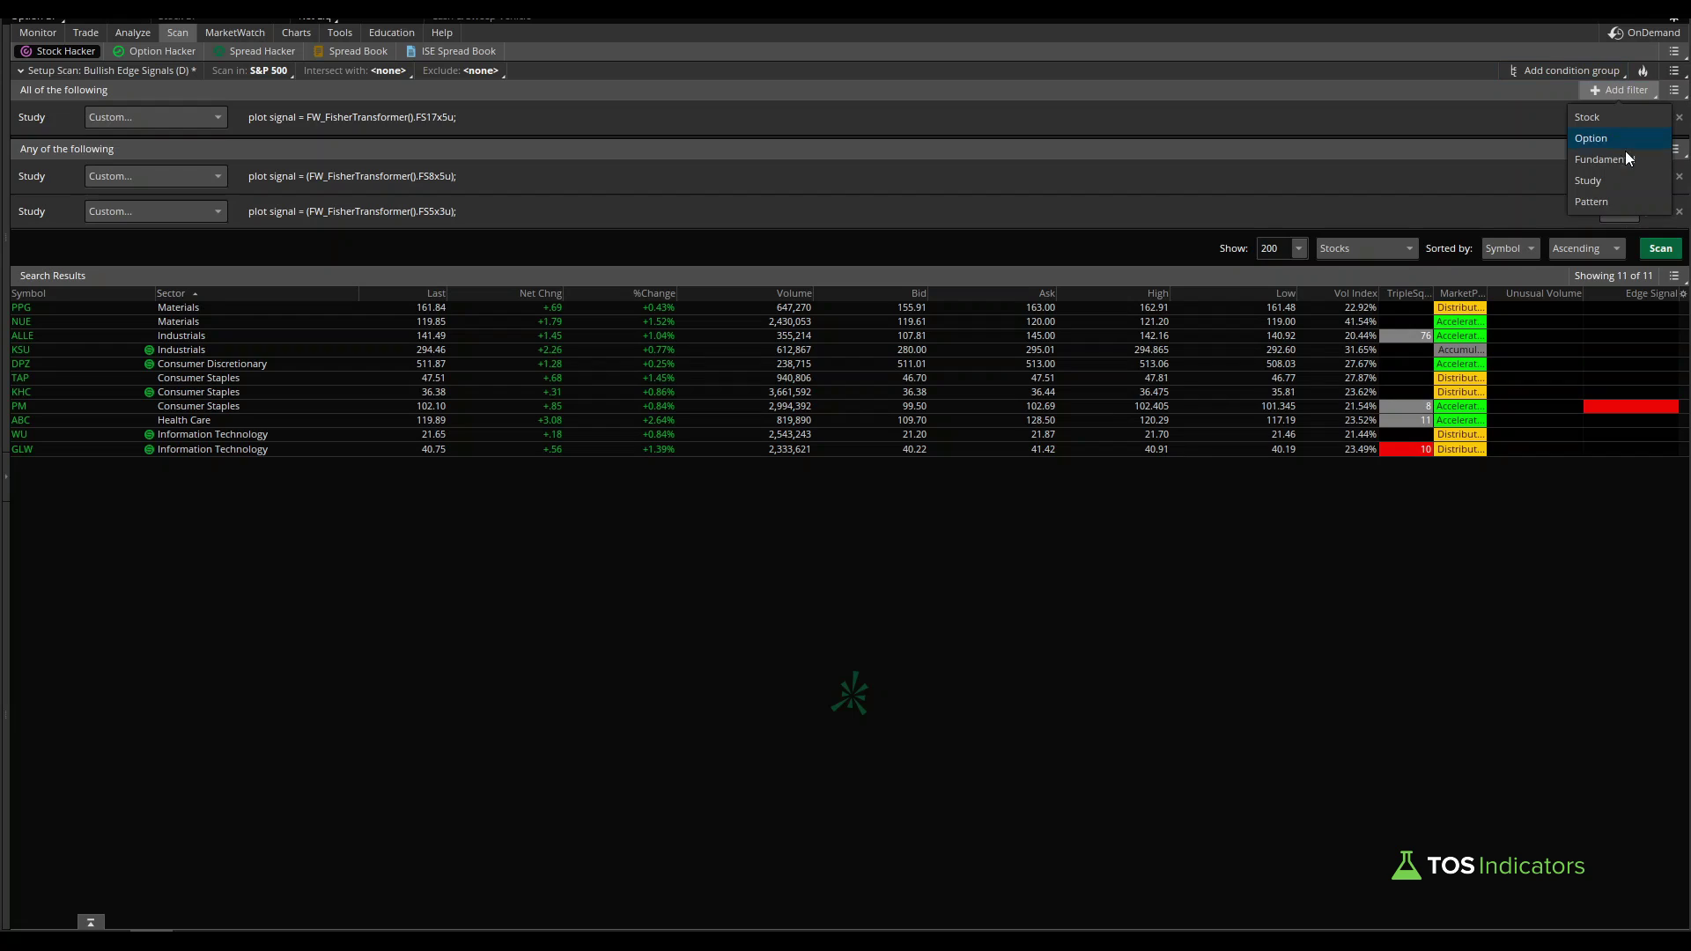
left_click(1587, 181)
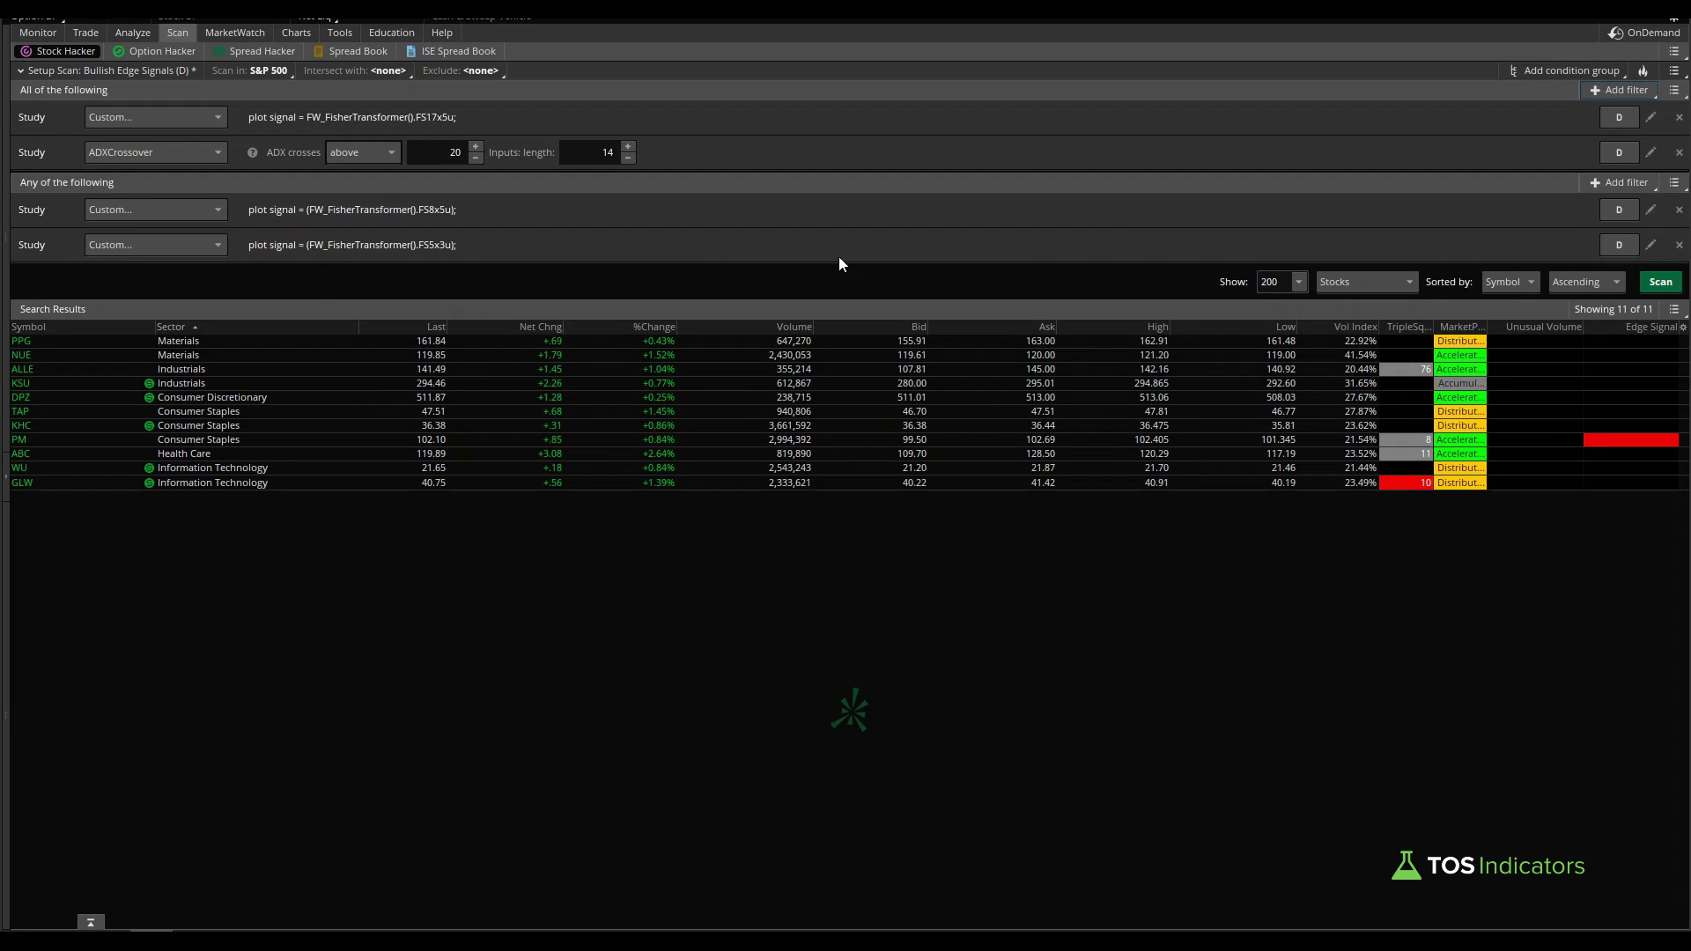
left_click(146, 160)
left_click(77, 447)
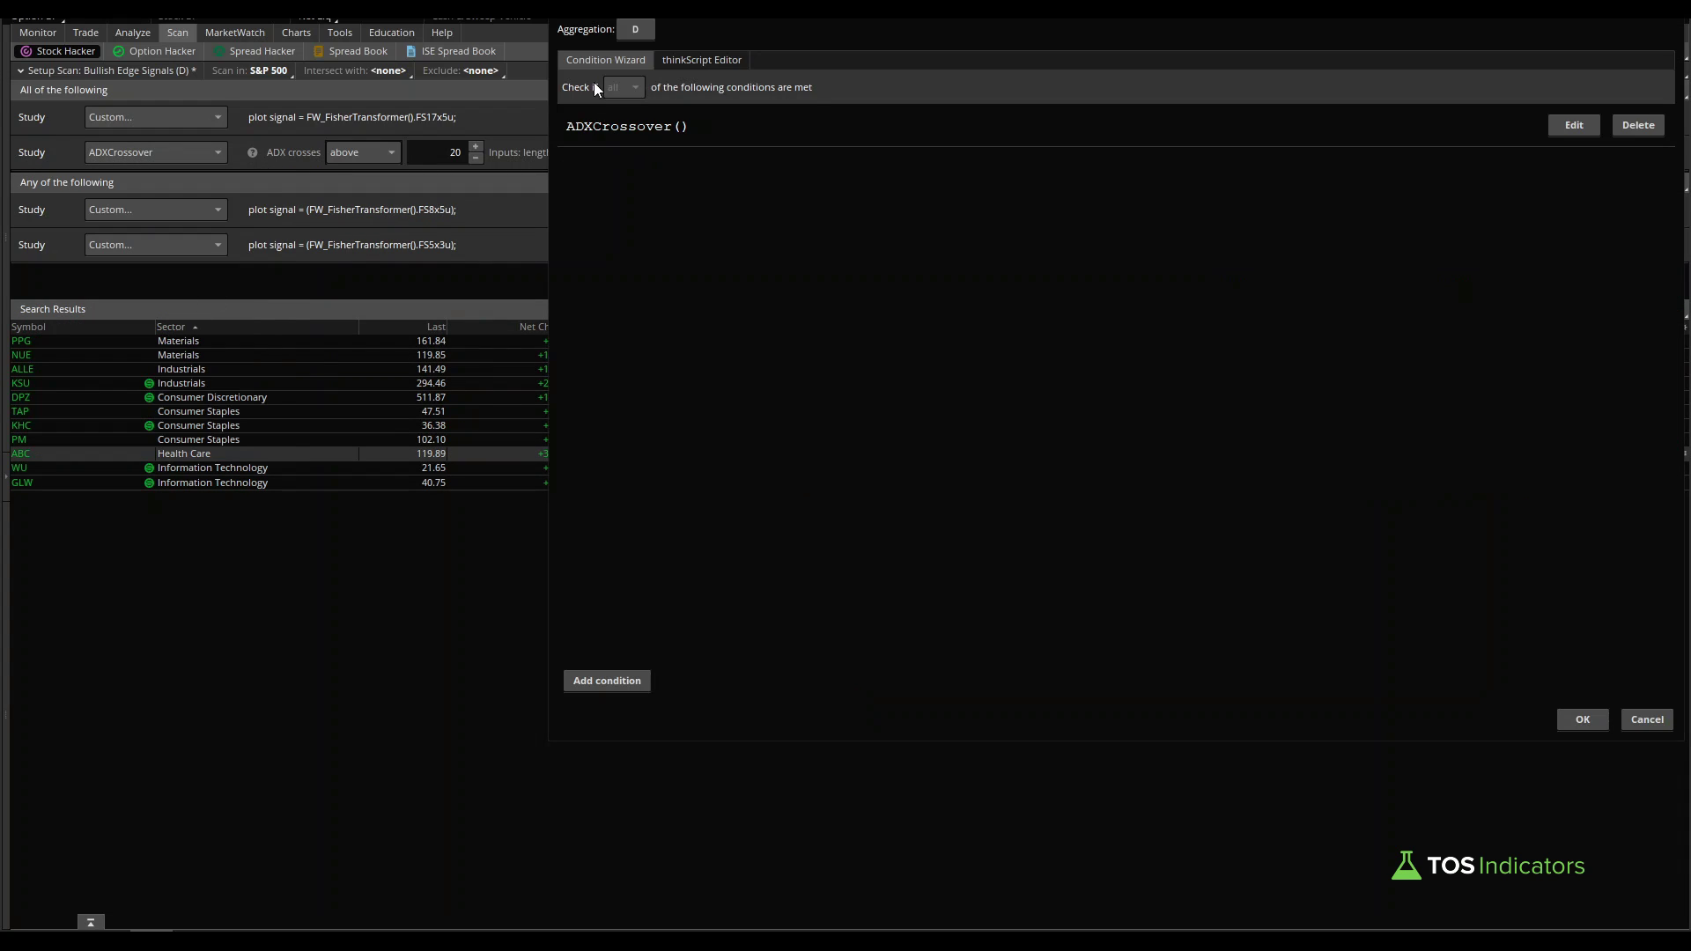
left_click(702, 59)
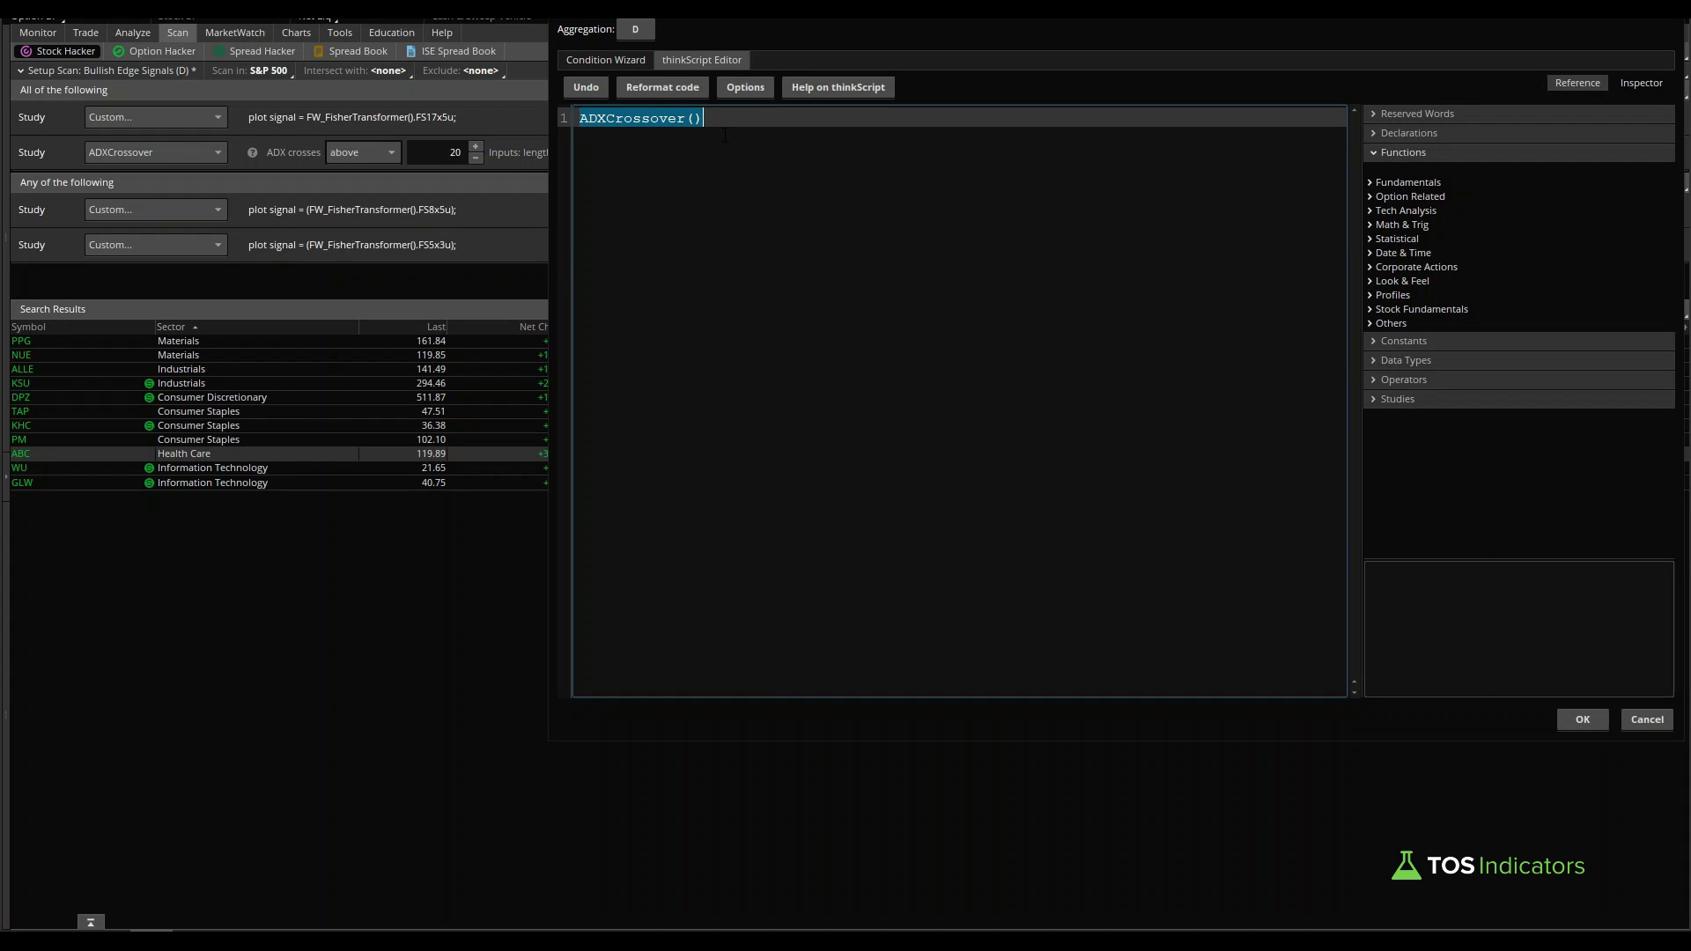
Step: Replace the default ADXCrossover code with the line "def EMA8 = ExpAverage(close,8);"
type("plot")
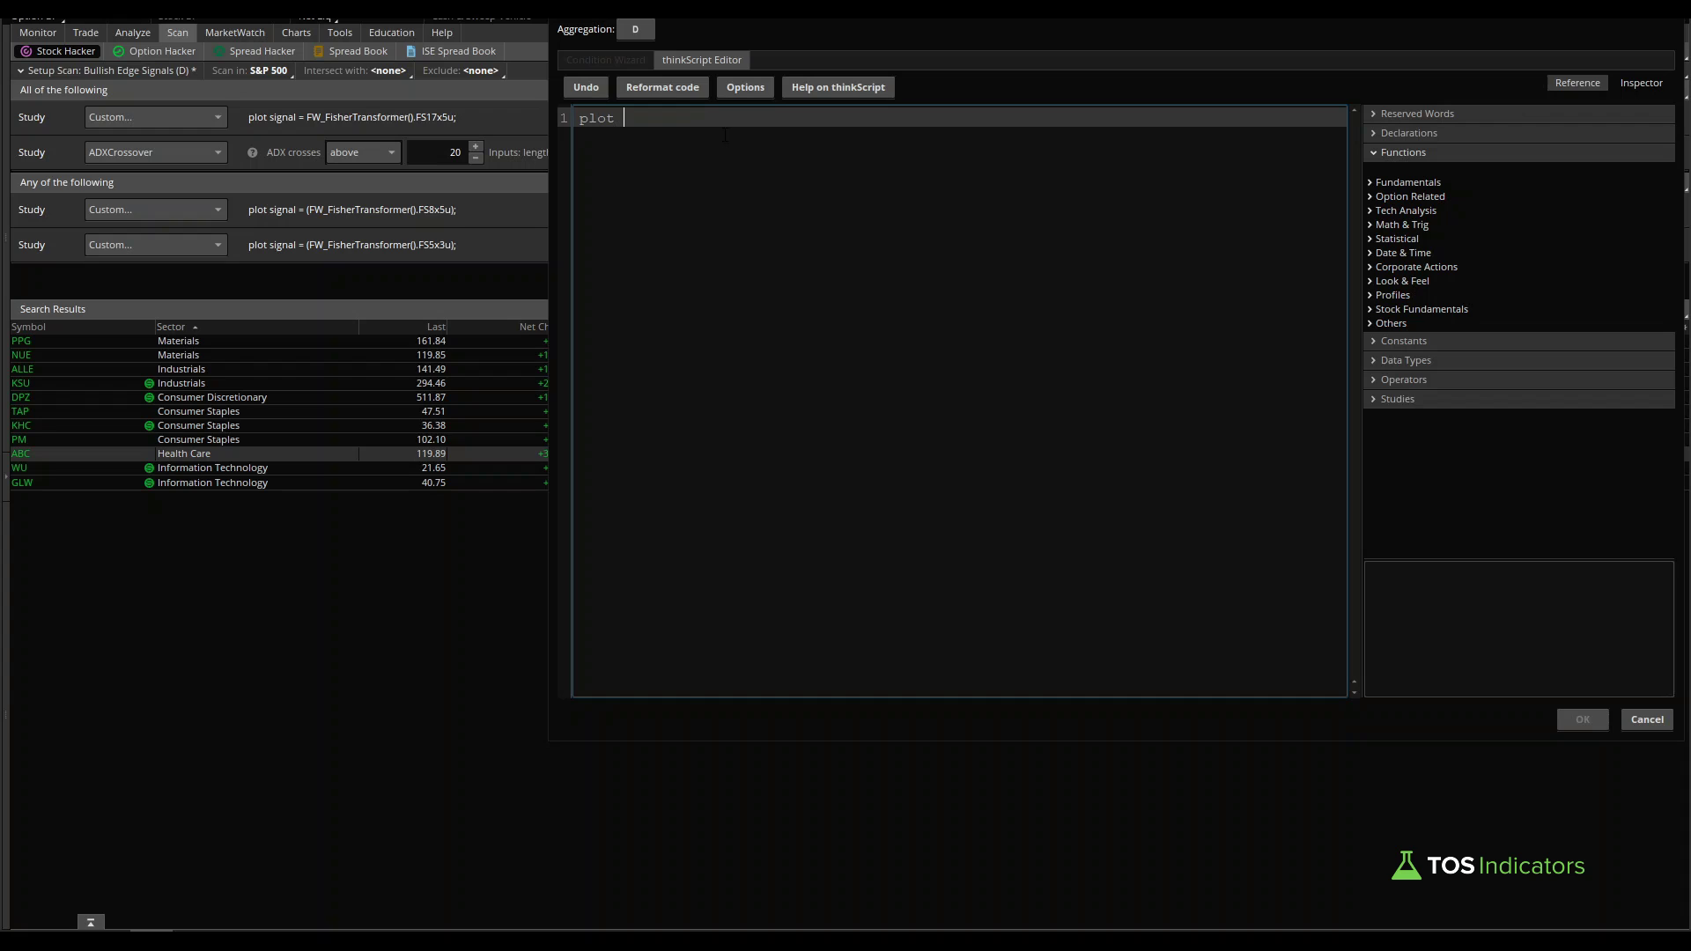
key("BackSpace")
key("BackSpace")
key("BackSpace")
key("BackSpace")
key("BackSpace")
type("def ")
type(");")
key("Return")
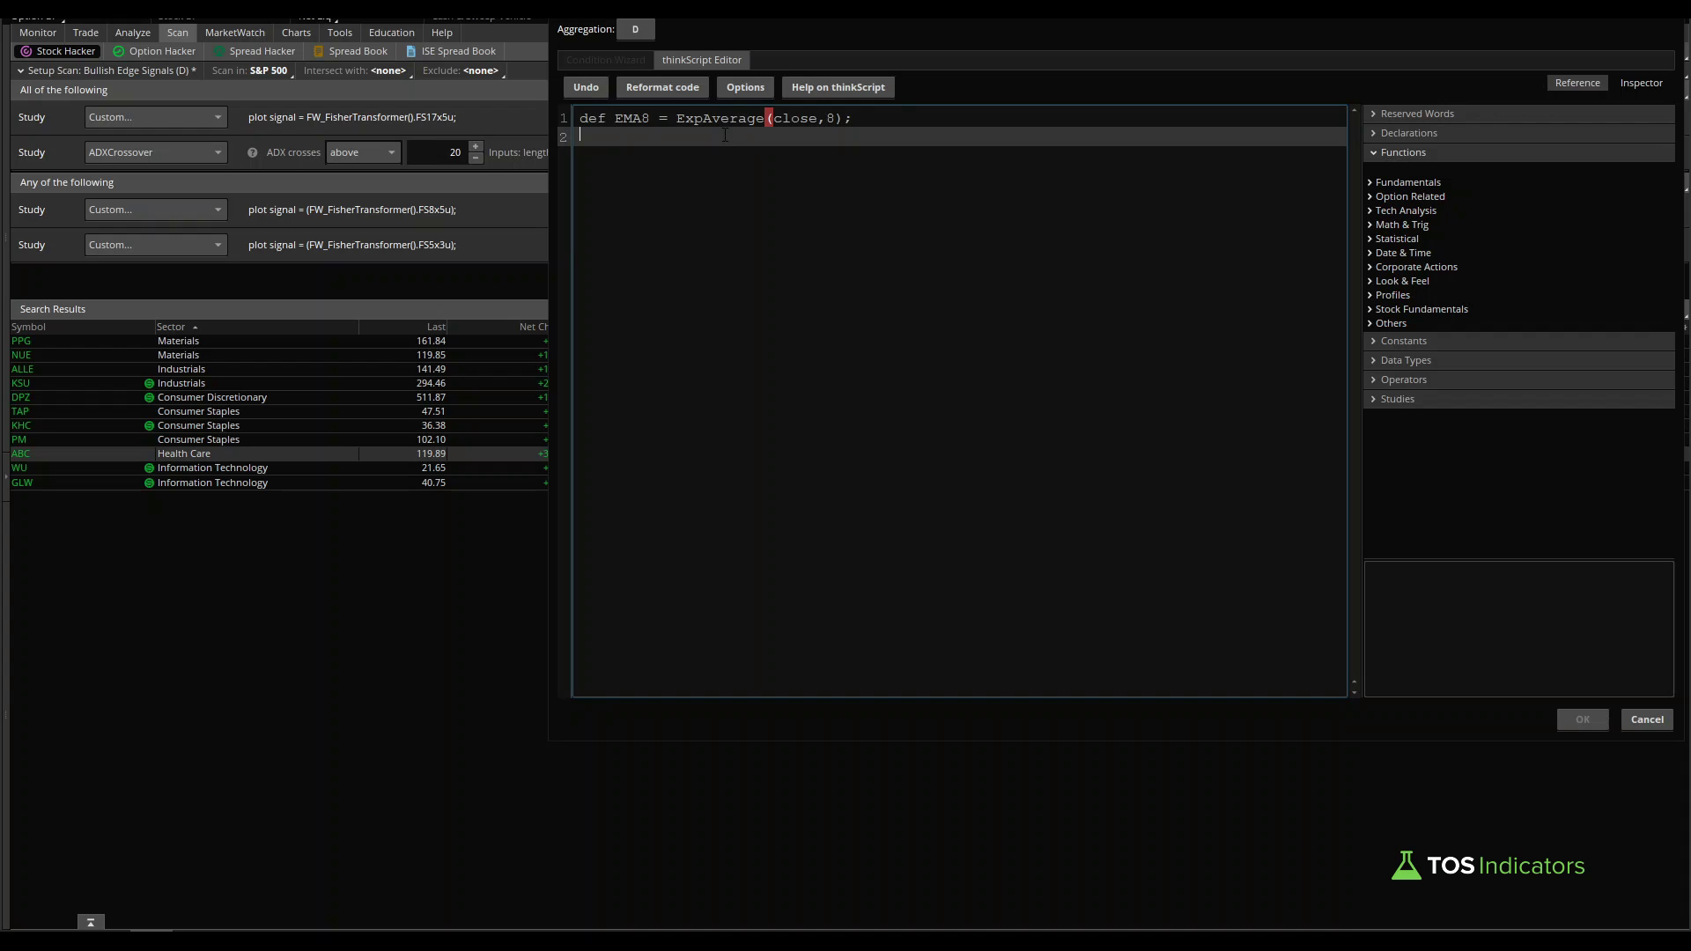
Step: Duplicate the EMA8 definition on the second line and change it to "def EMA21 = ExpAverage(close,21);"
left_click_drag(797, 118, 577, 118)
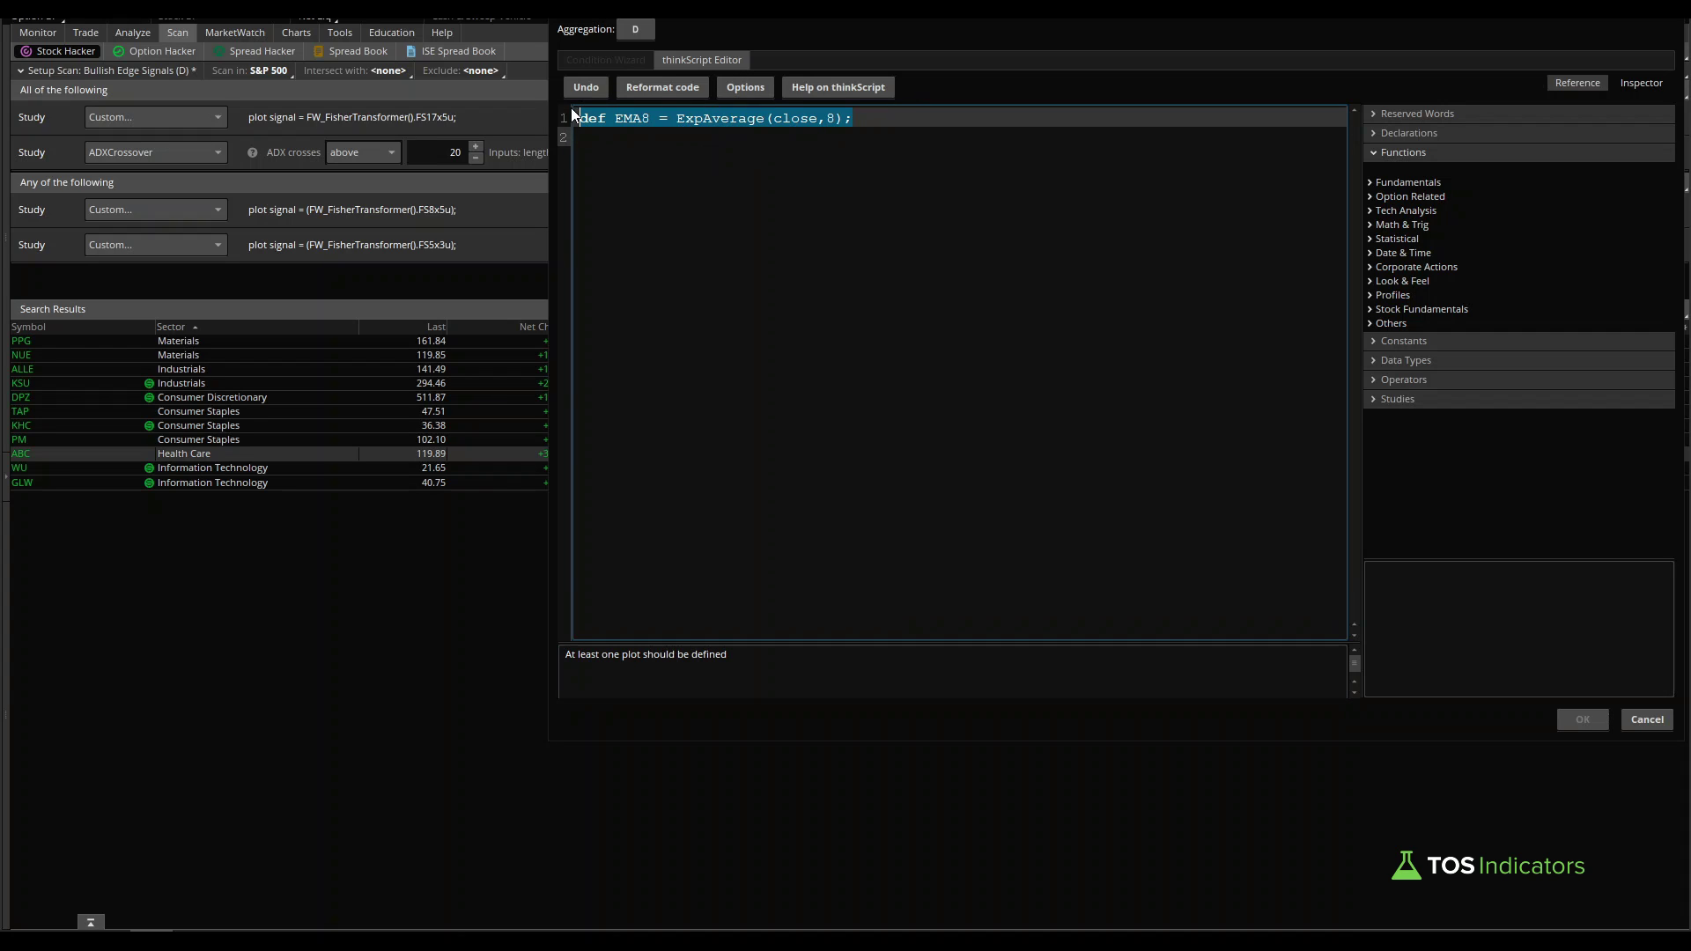
key("ctrl+c")
left_click(627, 138)
key("ctrl+v")
key("BackSpace")
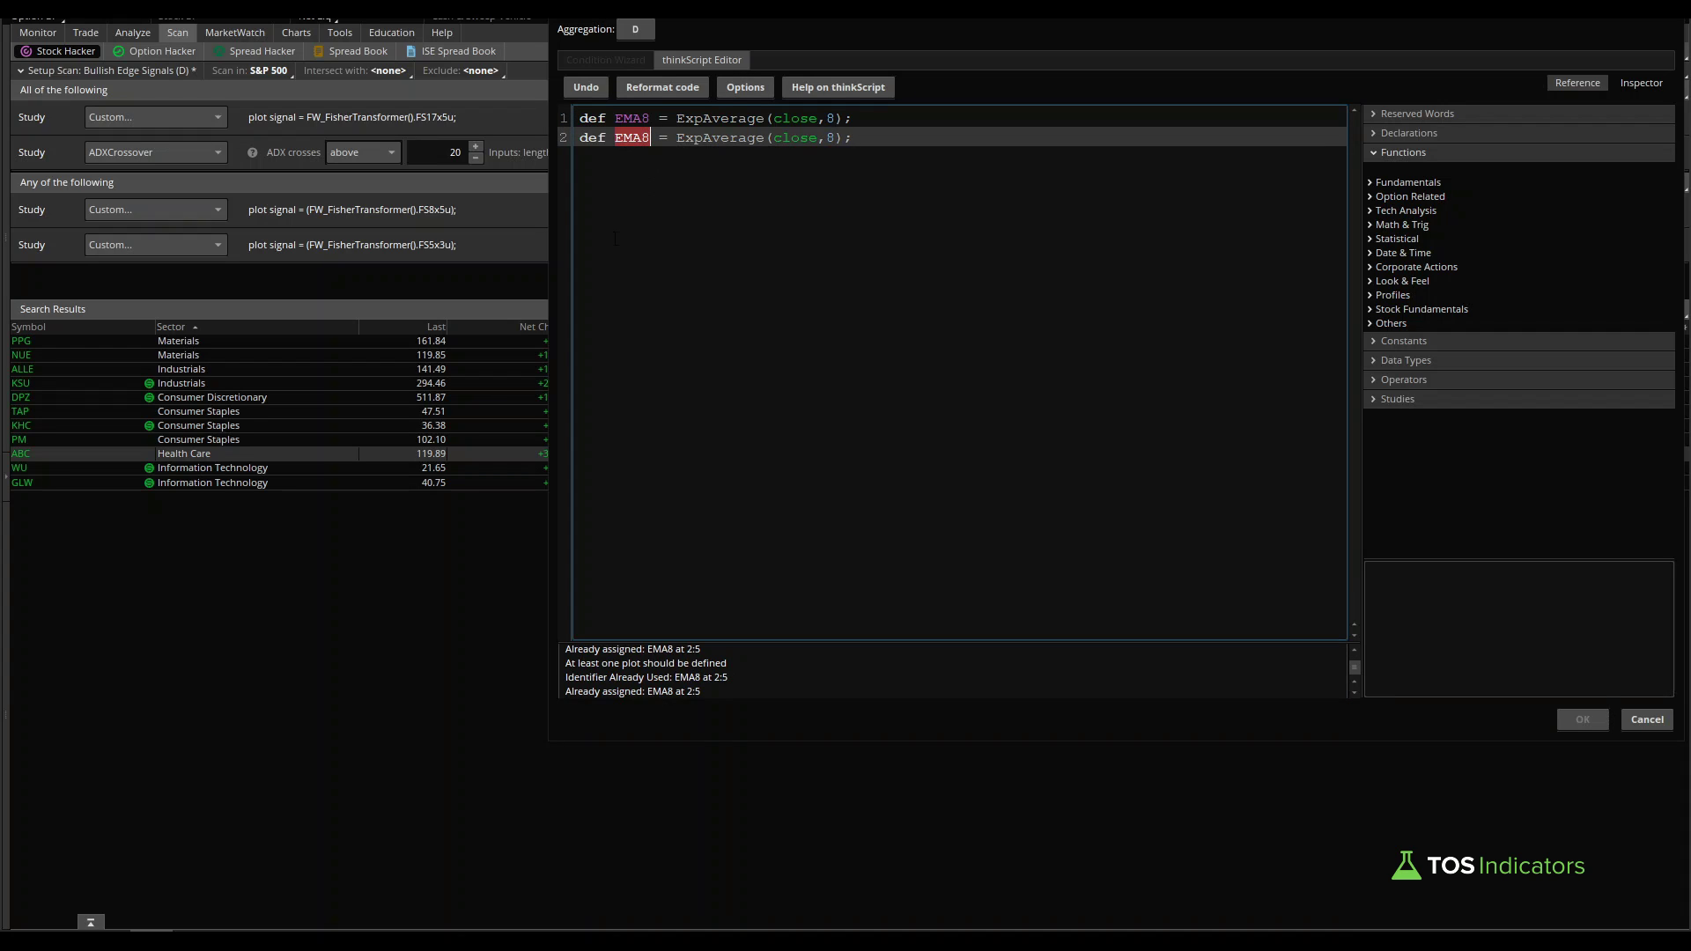
type("21")
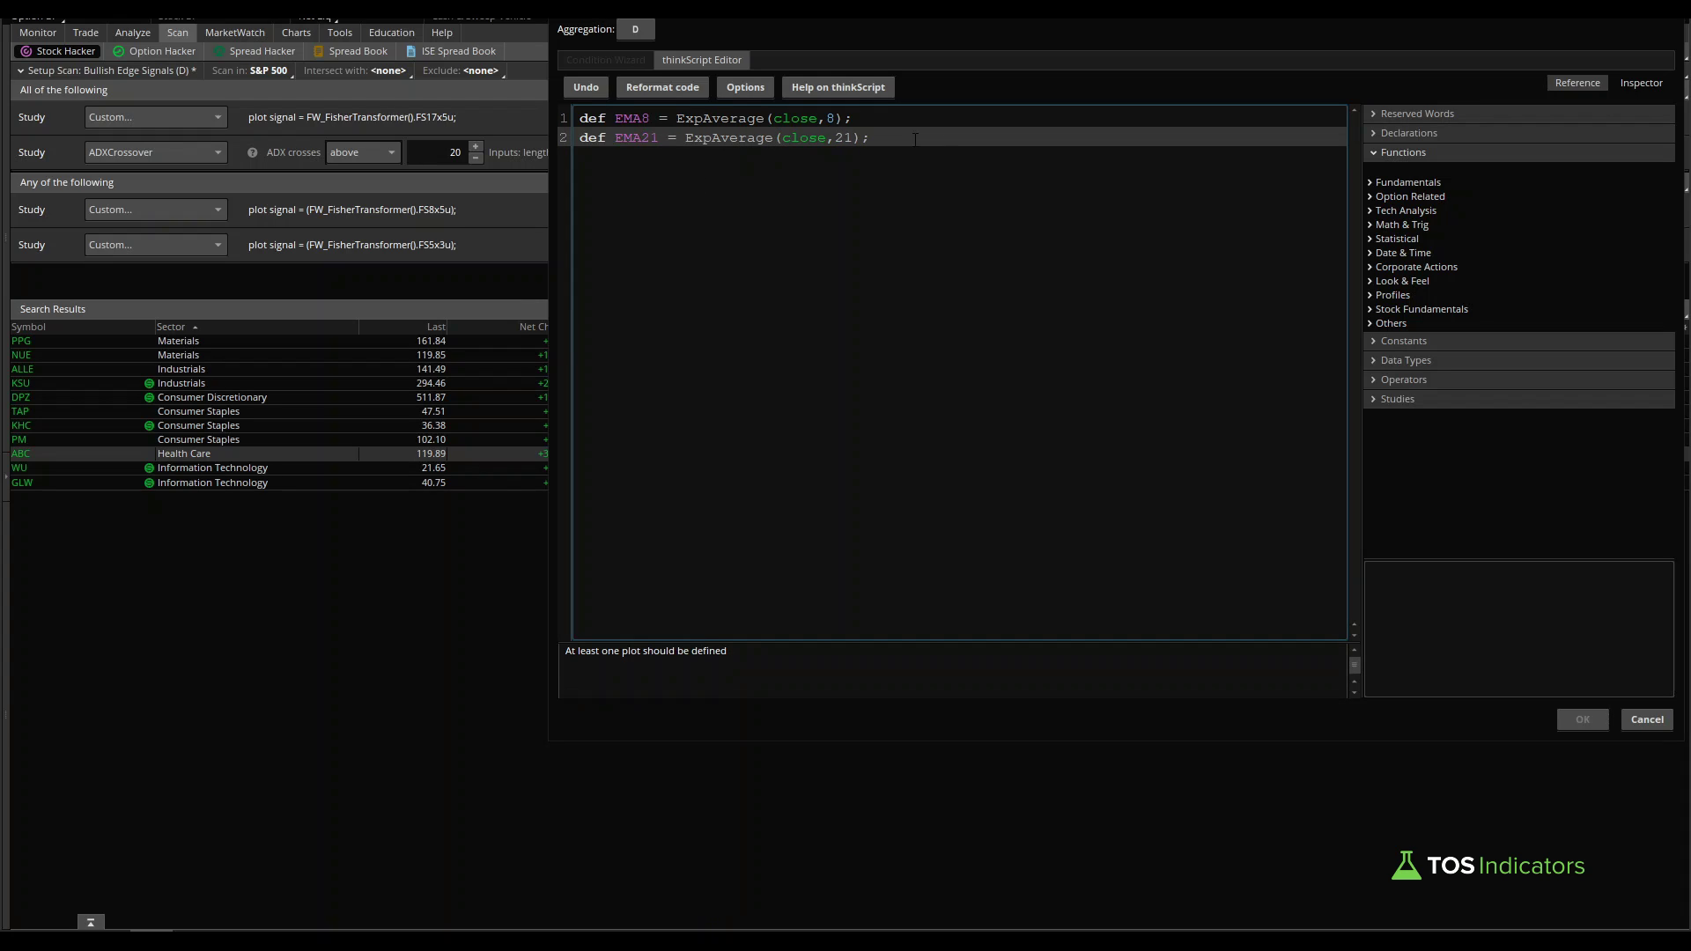
Step: Paste the definition on a third line and change it to "def EMA34 = ExpAverage(close,34);"
key("Return")
key("ctrl+v")
key("Left")
key("Left")
key("BackSpace")
type("3")
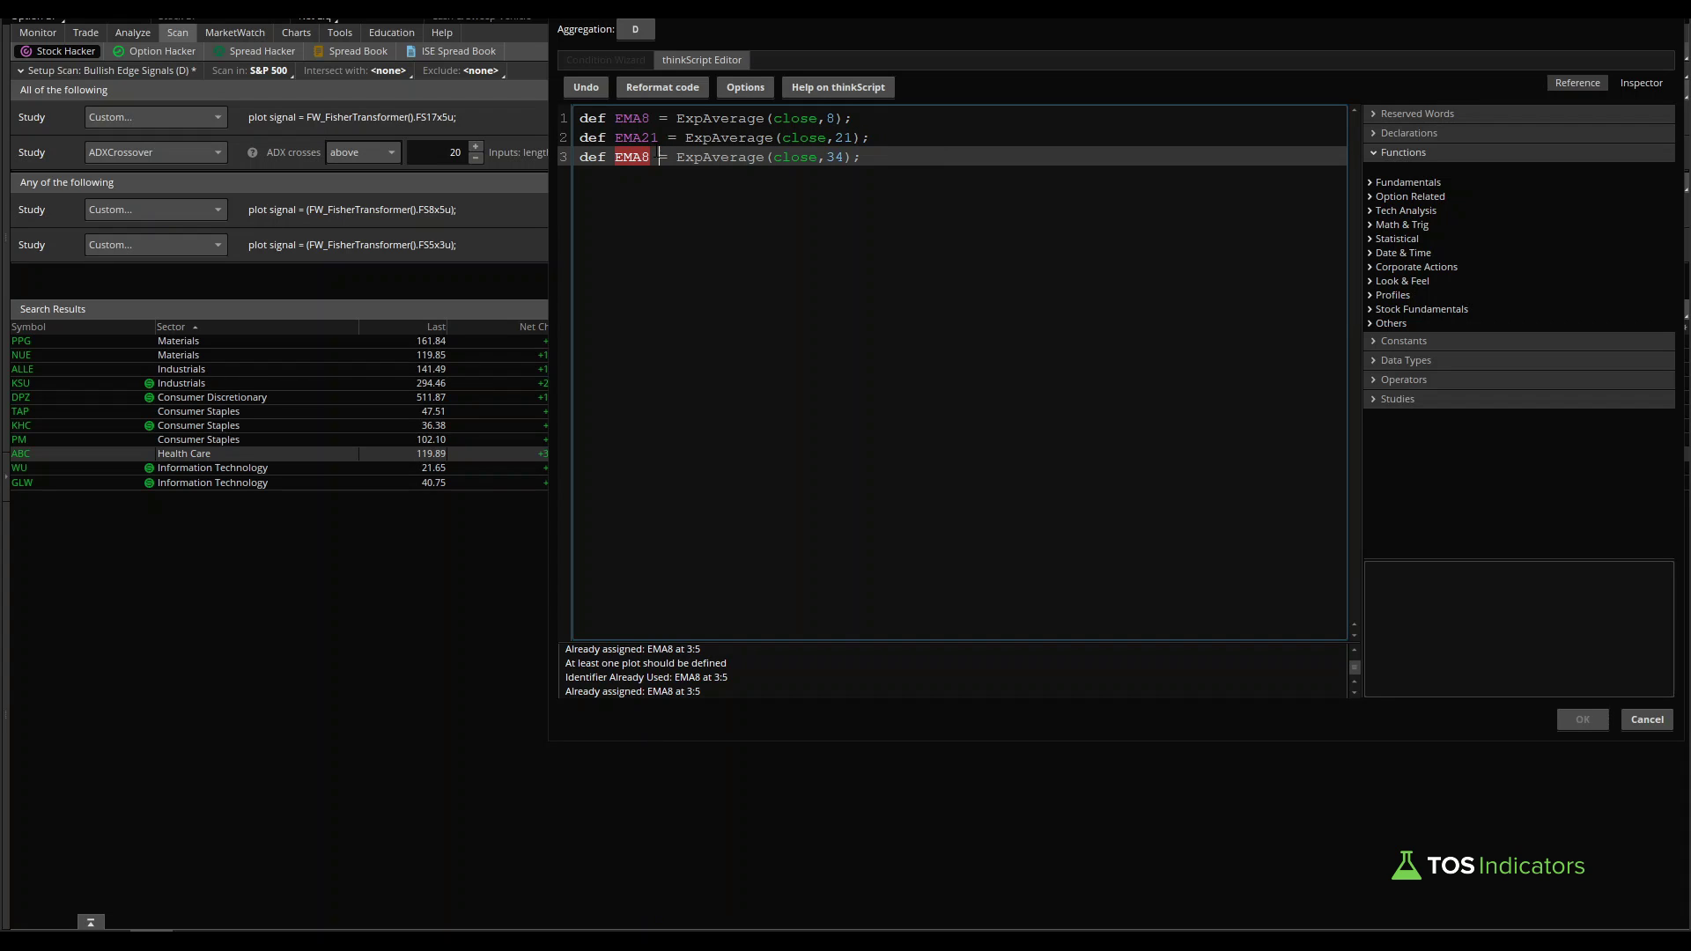
type("4")
Step: Add "plot stacked = EMA8 > EMA21 and EMA21 > EMA34;" below the definitions, accept the filter and rerun the scan
key("Return")
key("Return")
type("plot ")
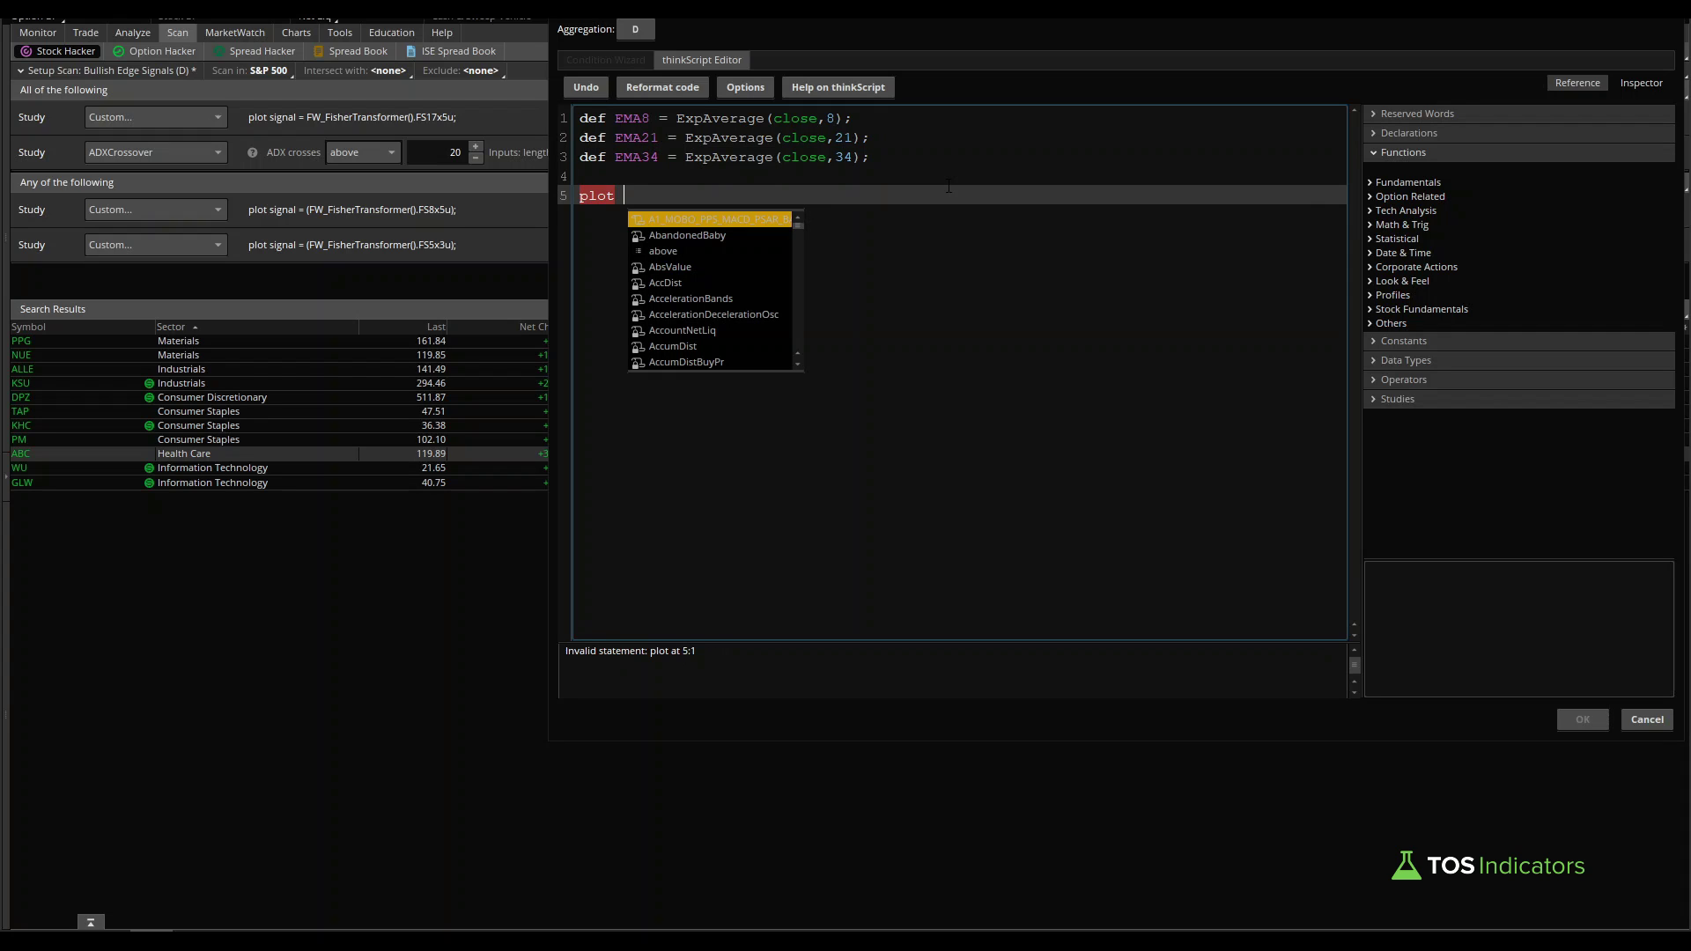
type("stacked = ")
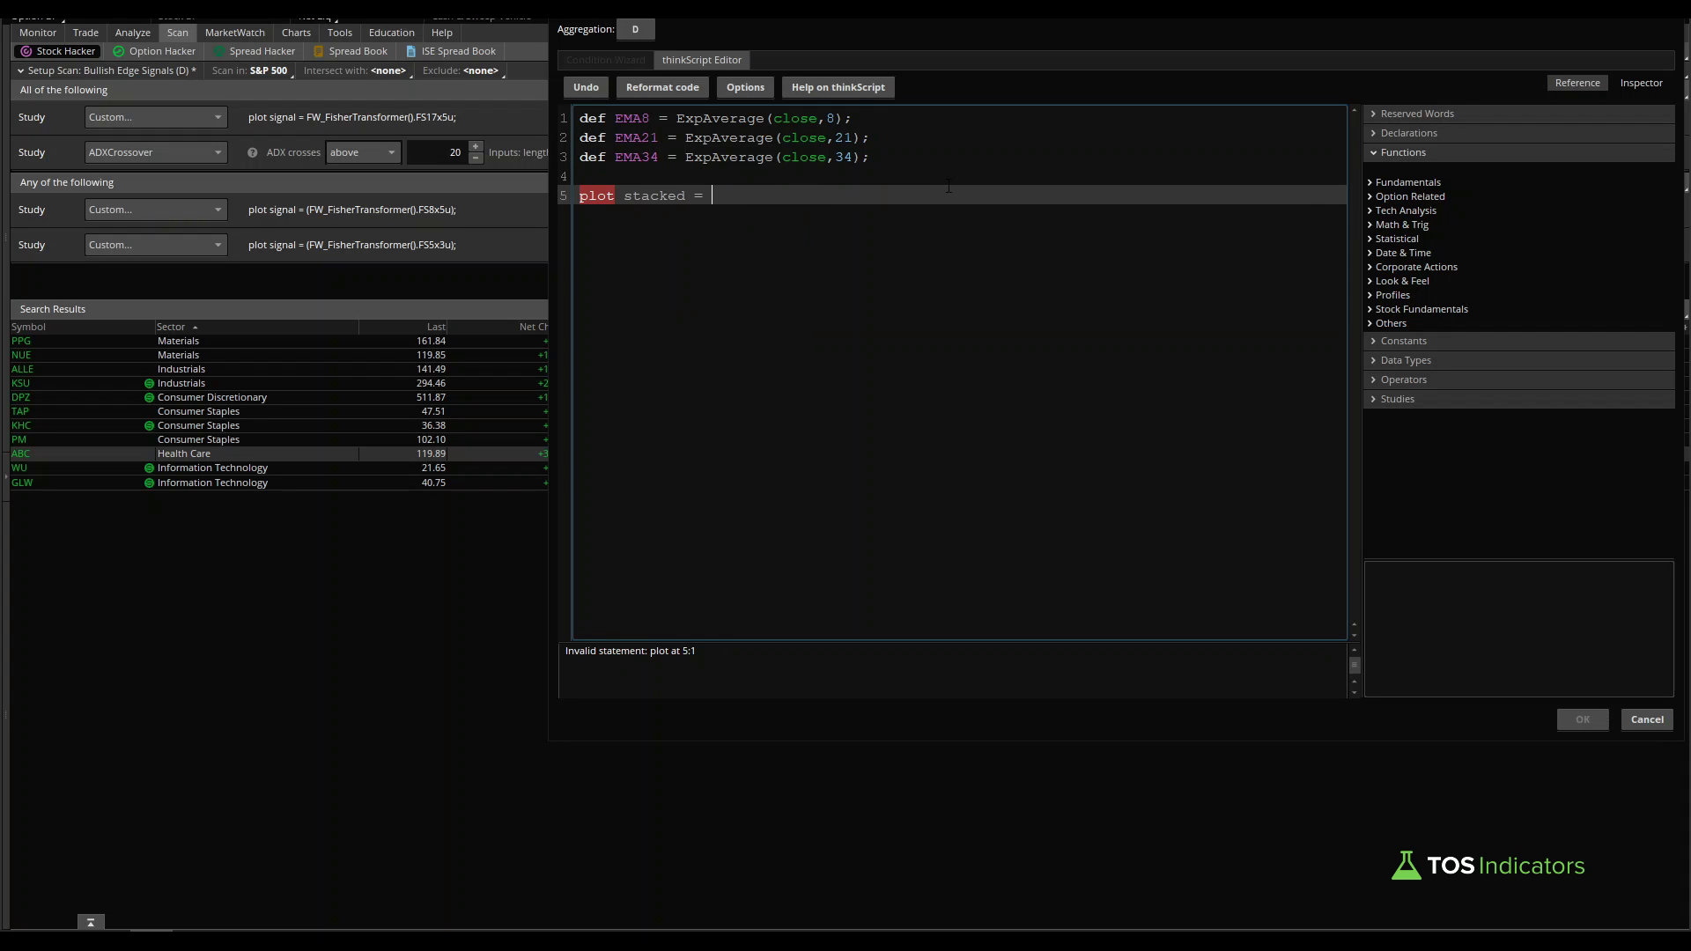
type("EMA8 > EMA21 and EMA21 > EMA34;")
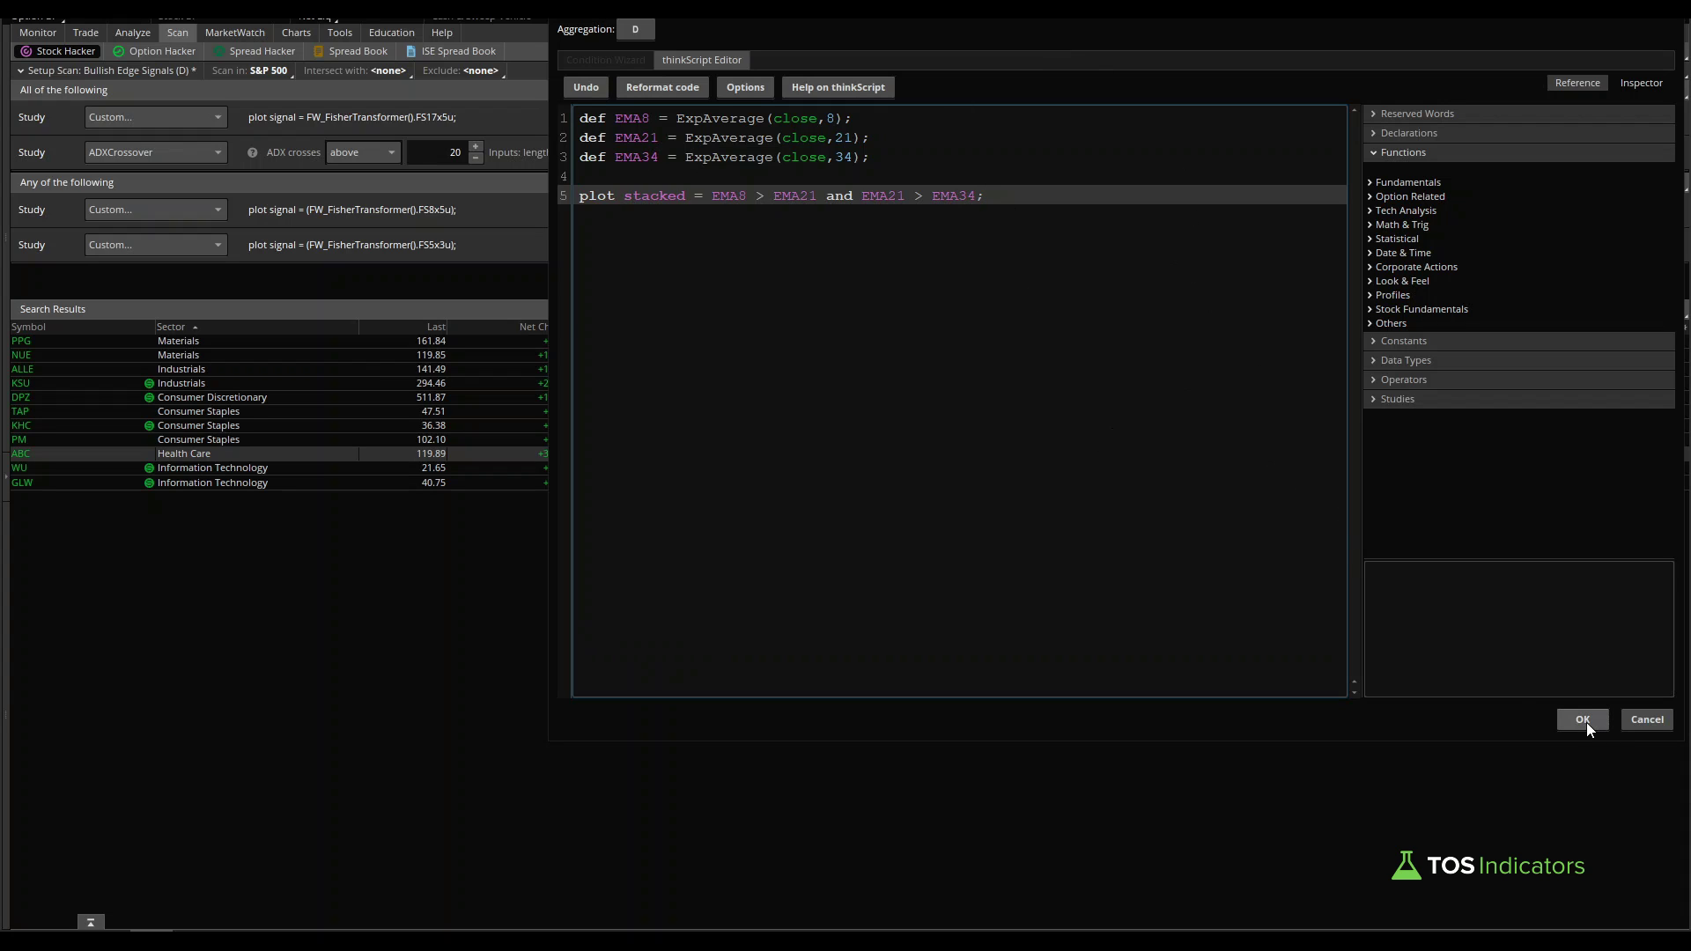
left_click(1582, 721)
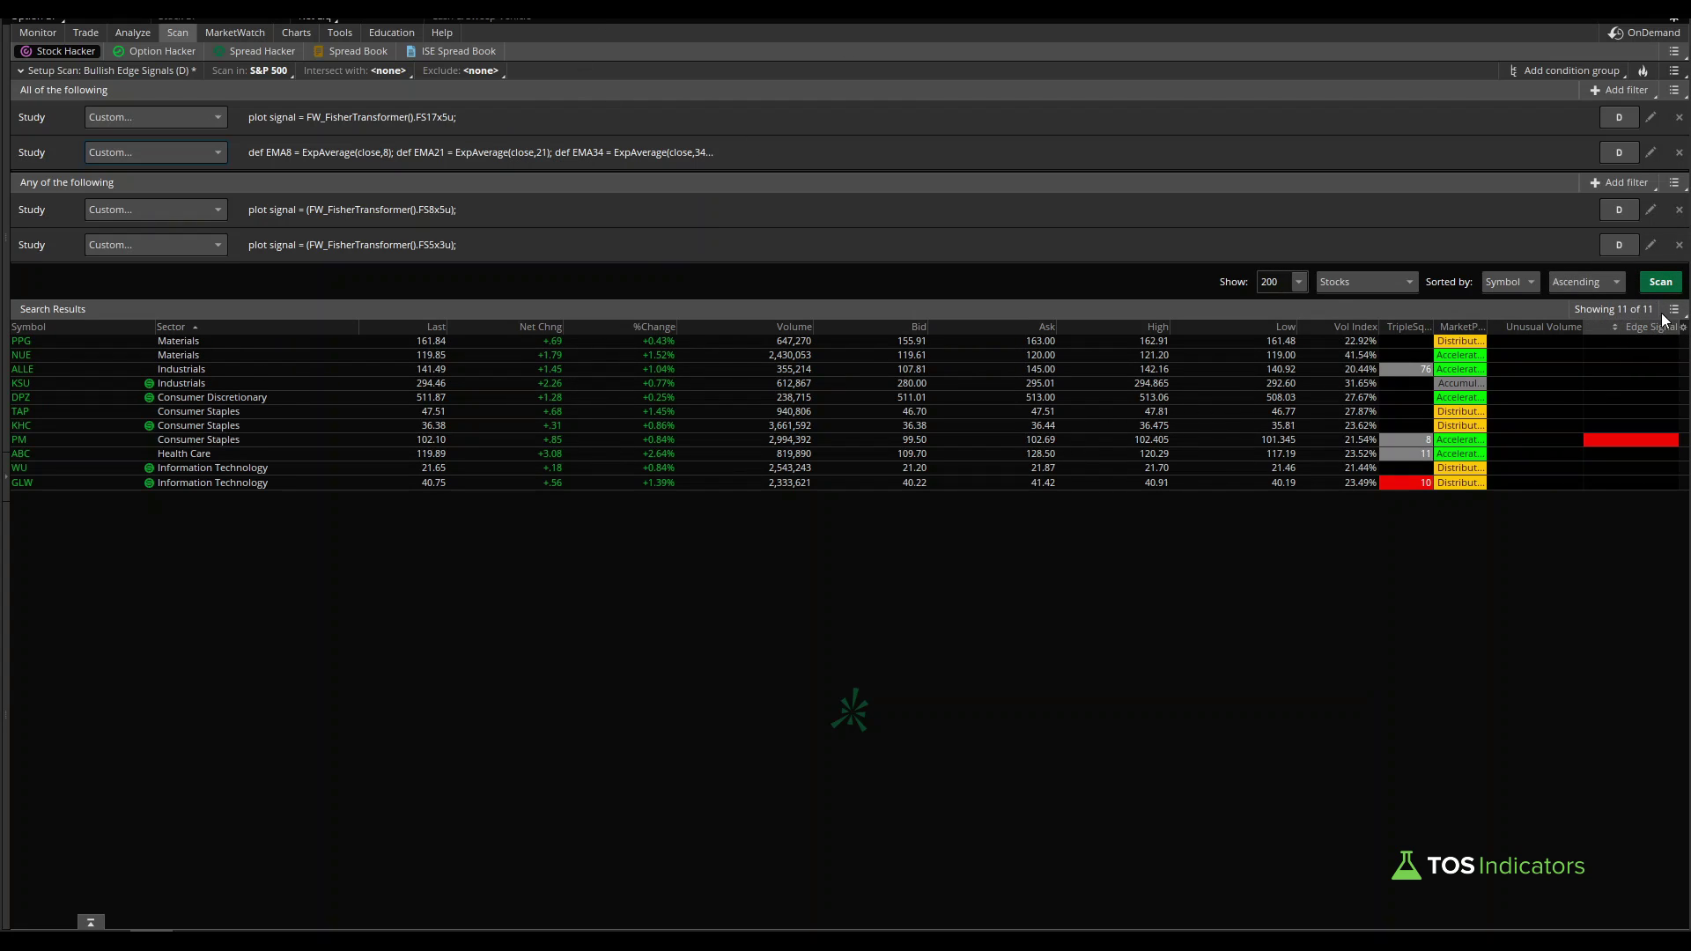
left_click(1663, 283)
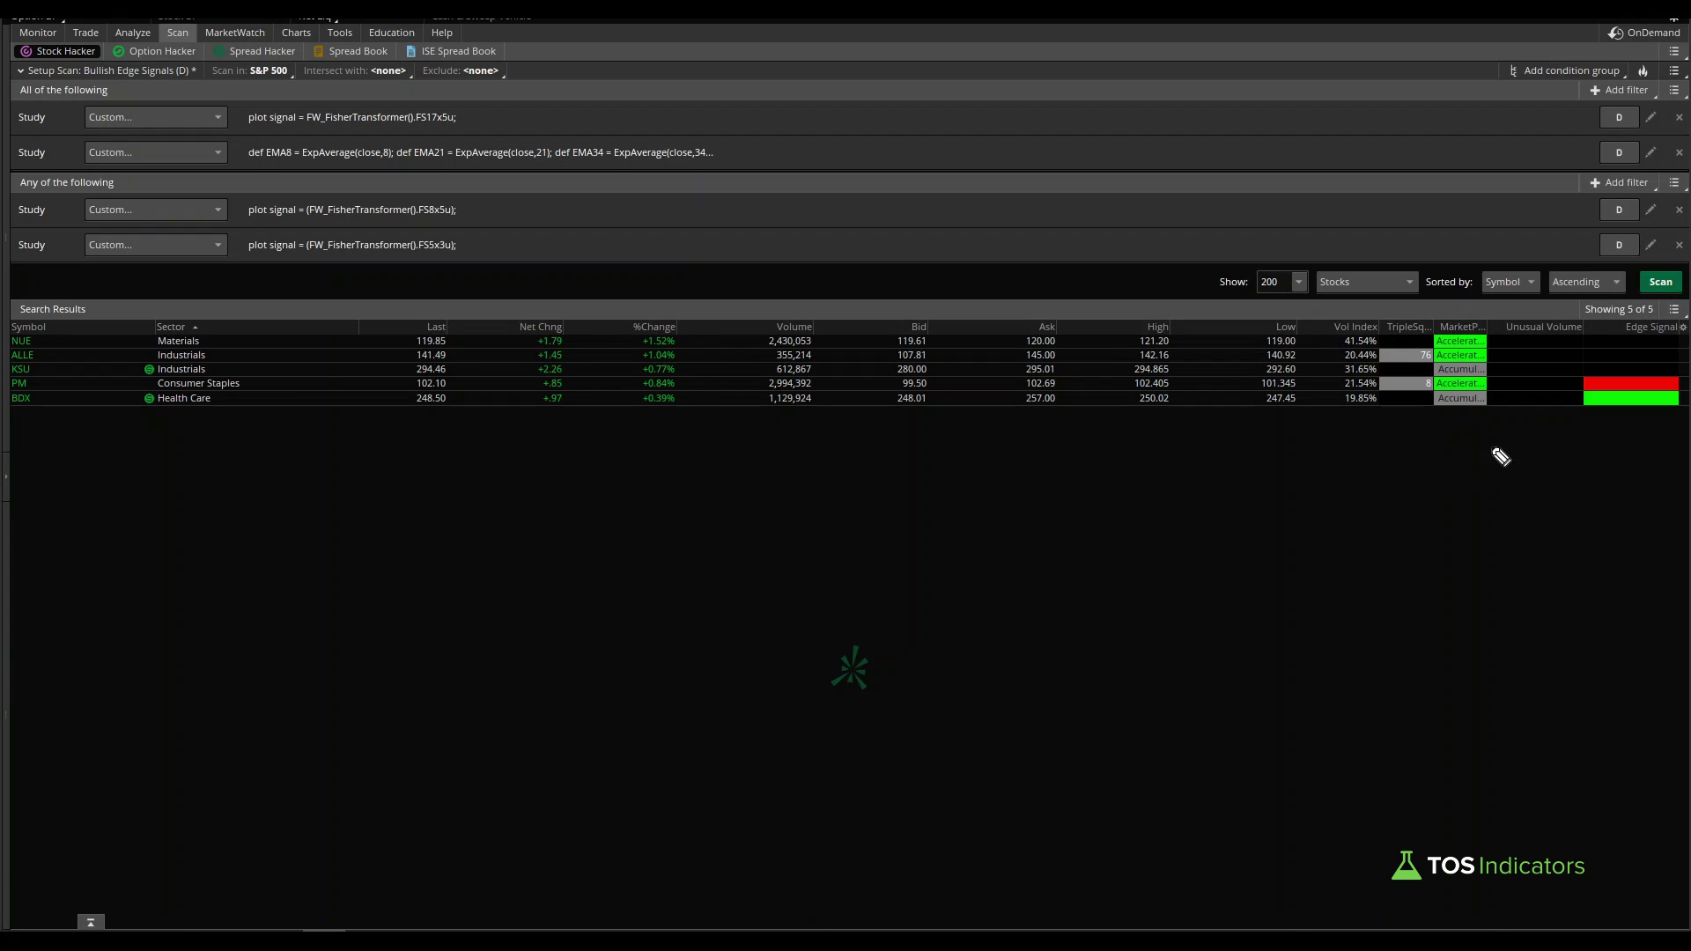
mouse_move(1623, 314)
left_mouse_down()
mouse_move(1666, 295)
mouse_move(1621, 296)
left_mouse_up()
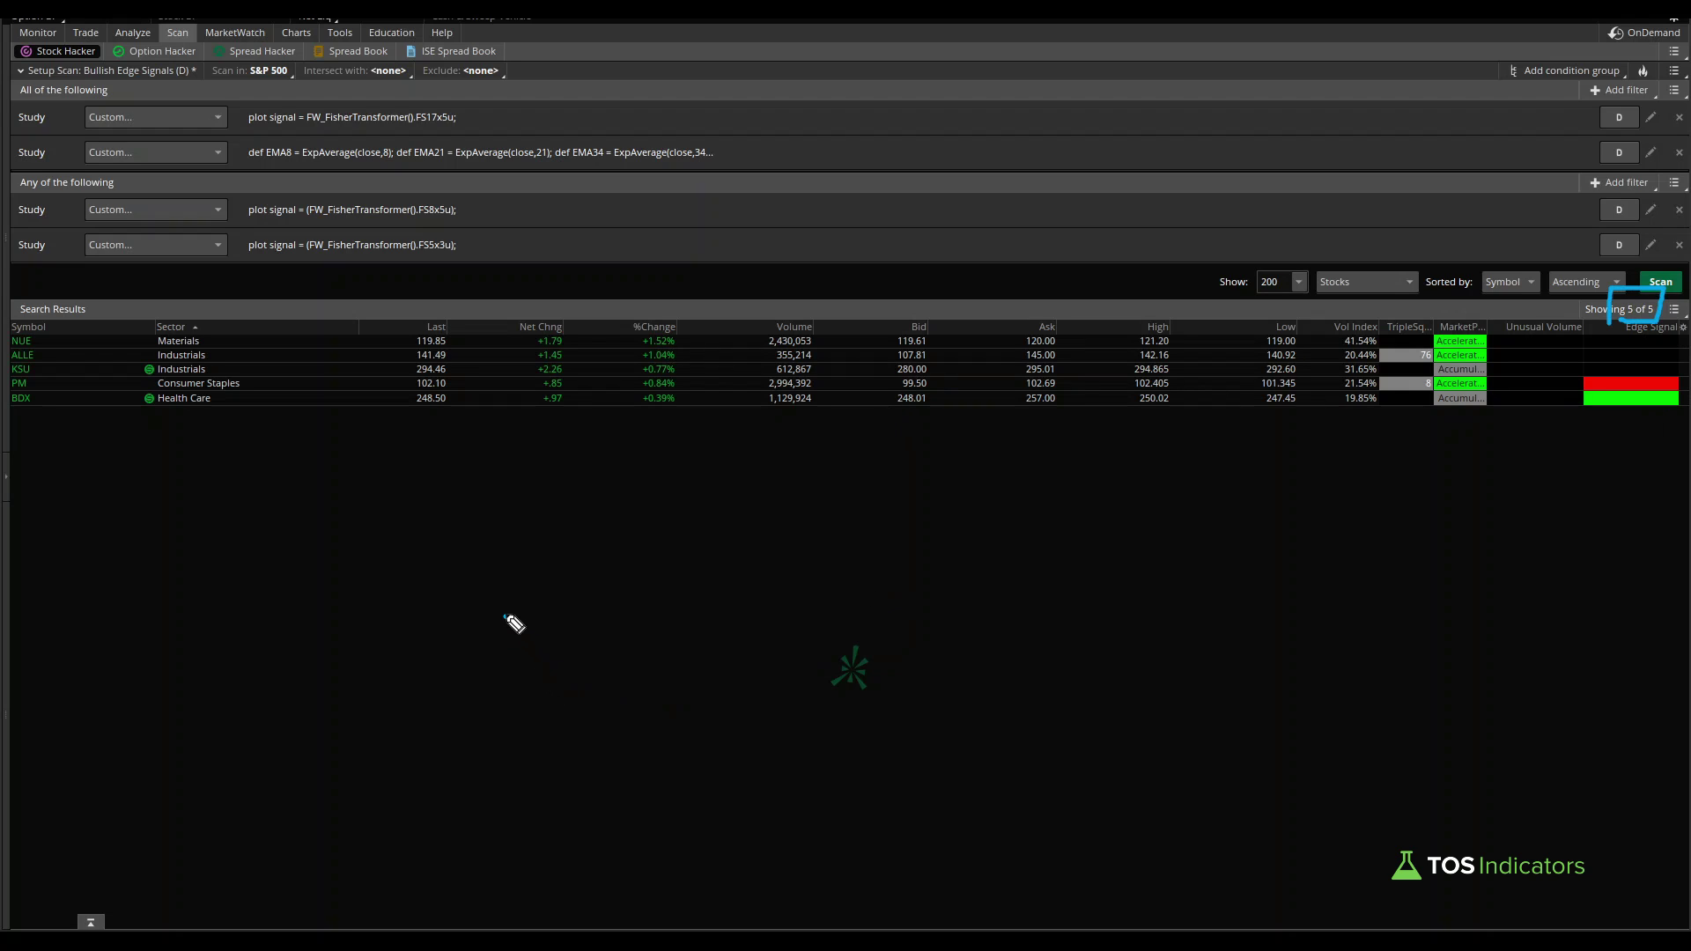
mouse_move(507, 608)
left_mouse_down()
mouse_move(528, 656)
mouse_move(513, 657)
mouse_move(718, 616)
mouse_move(784, 639)
left_mouse_up()
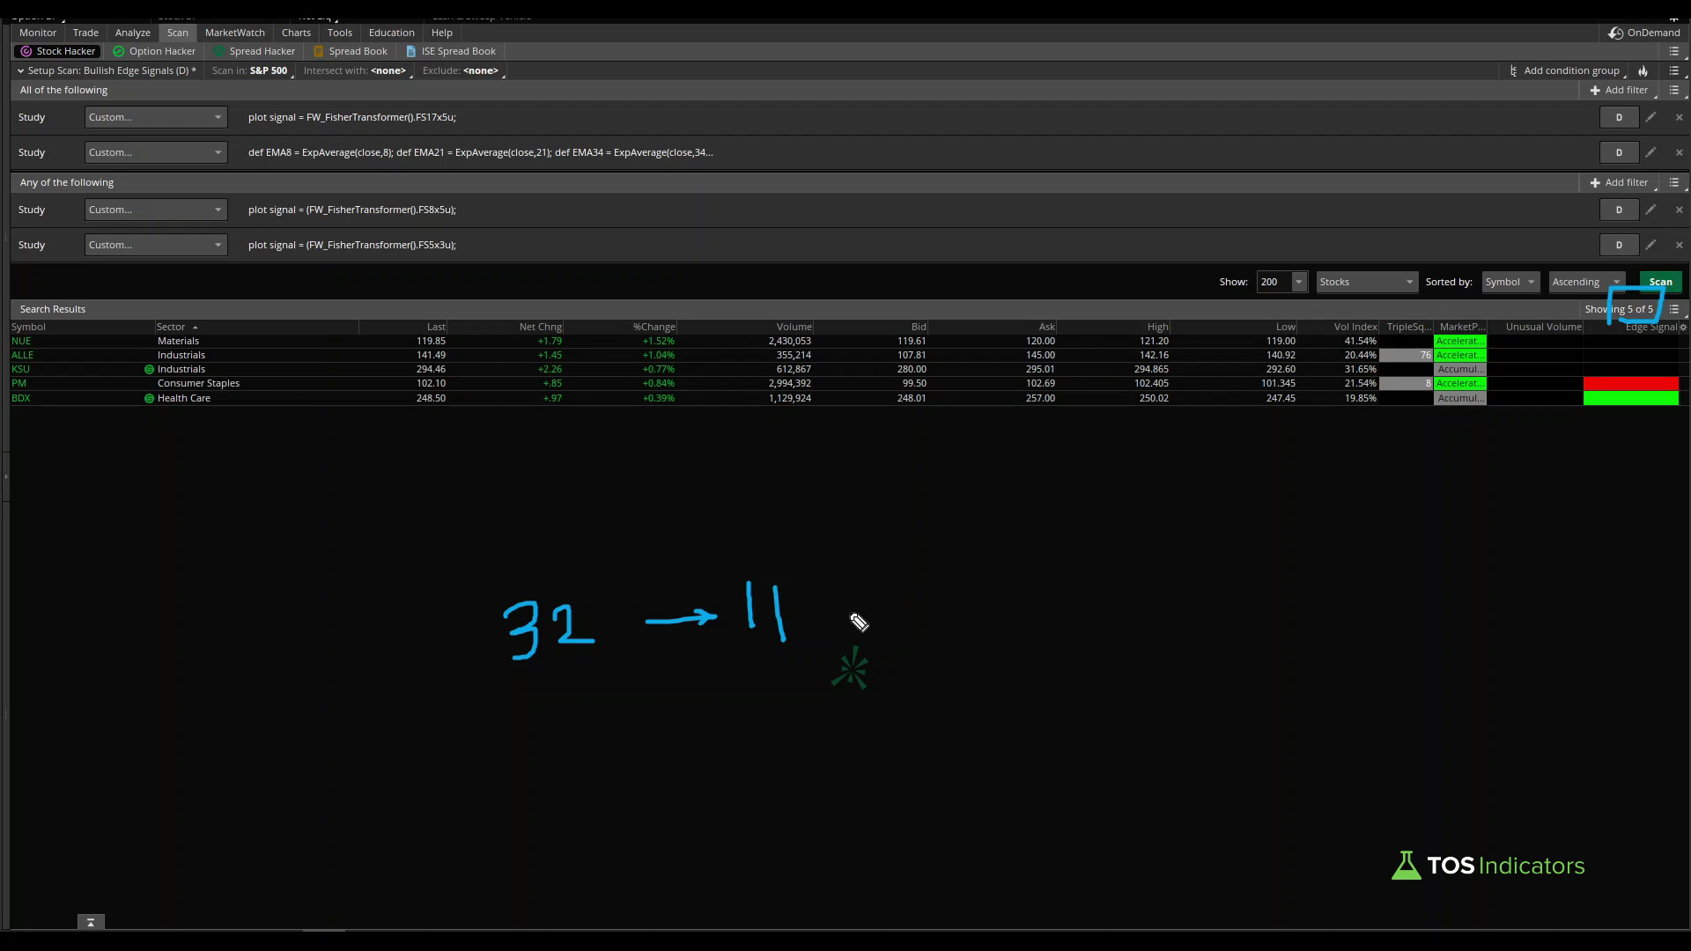
left_click_drag(801, 611, 880, 599)
mouse_move(855, 592)
left_mouse_down()
mouse_move(869, 608)
mouse_move(923, 571)
mouse_move(913, 605)
mouse_move(952, 567)
left_mouse_up()
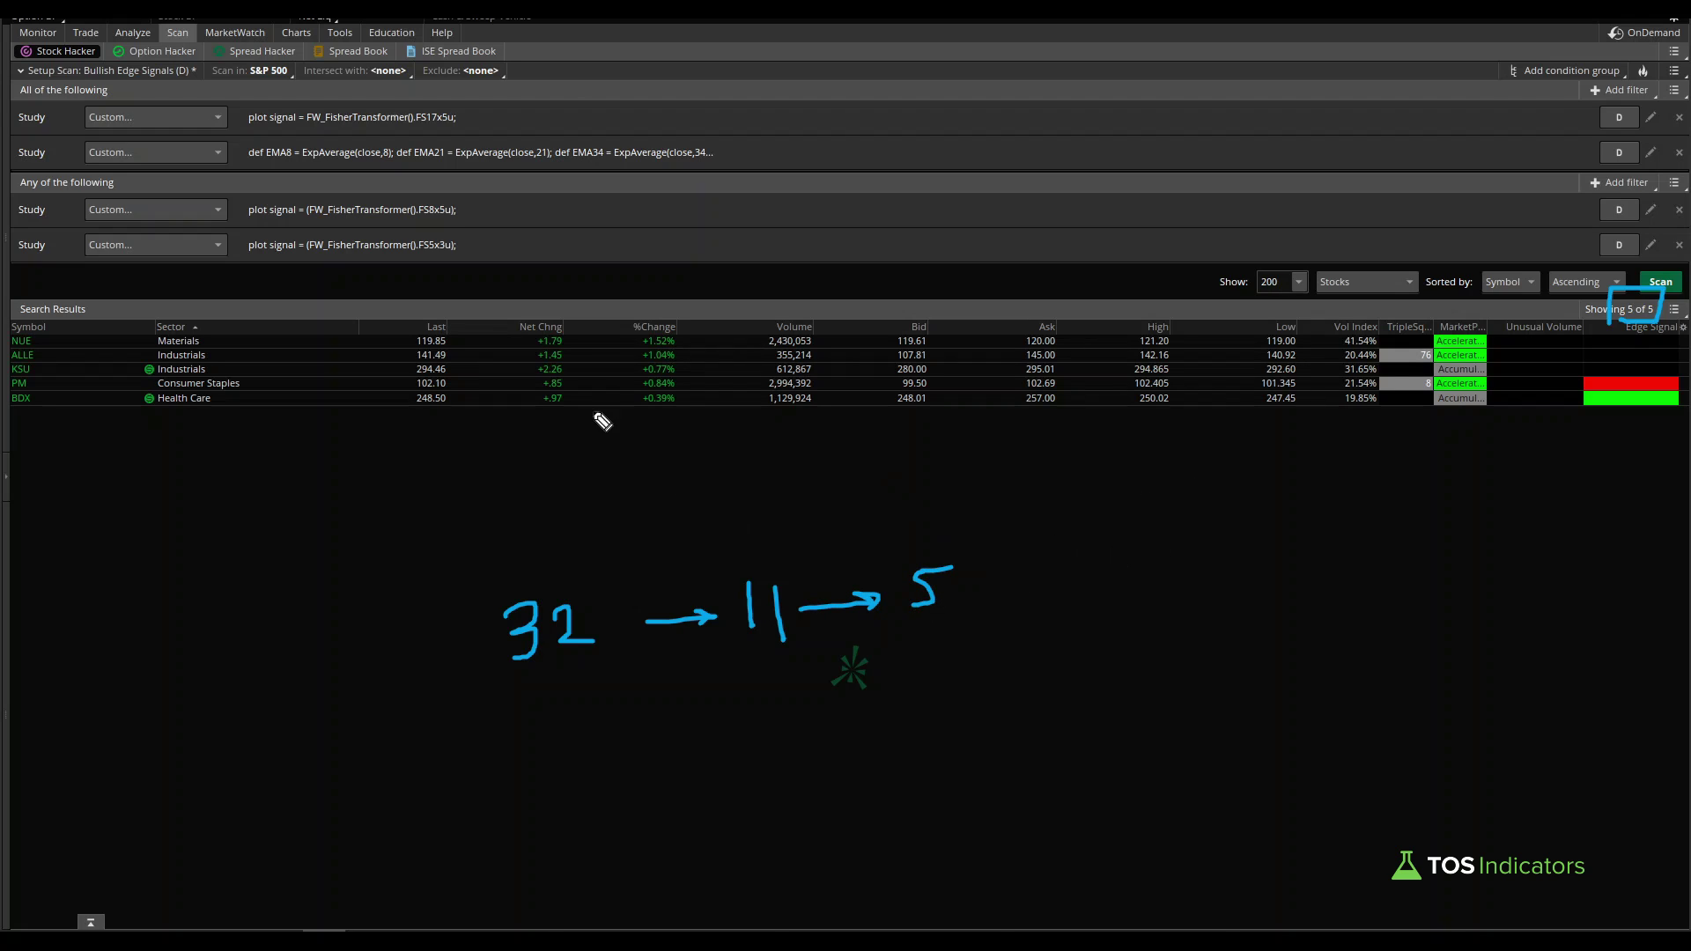
key("e")
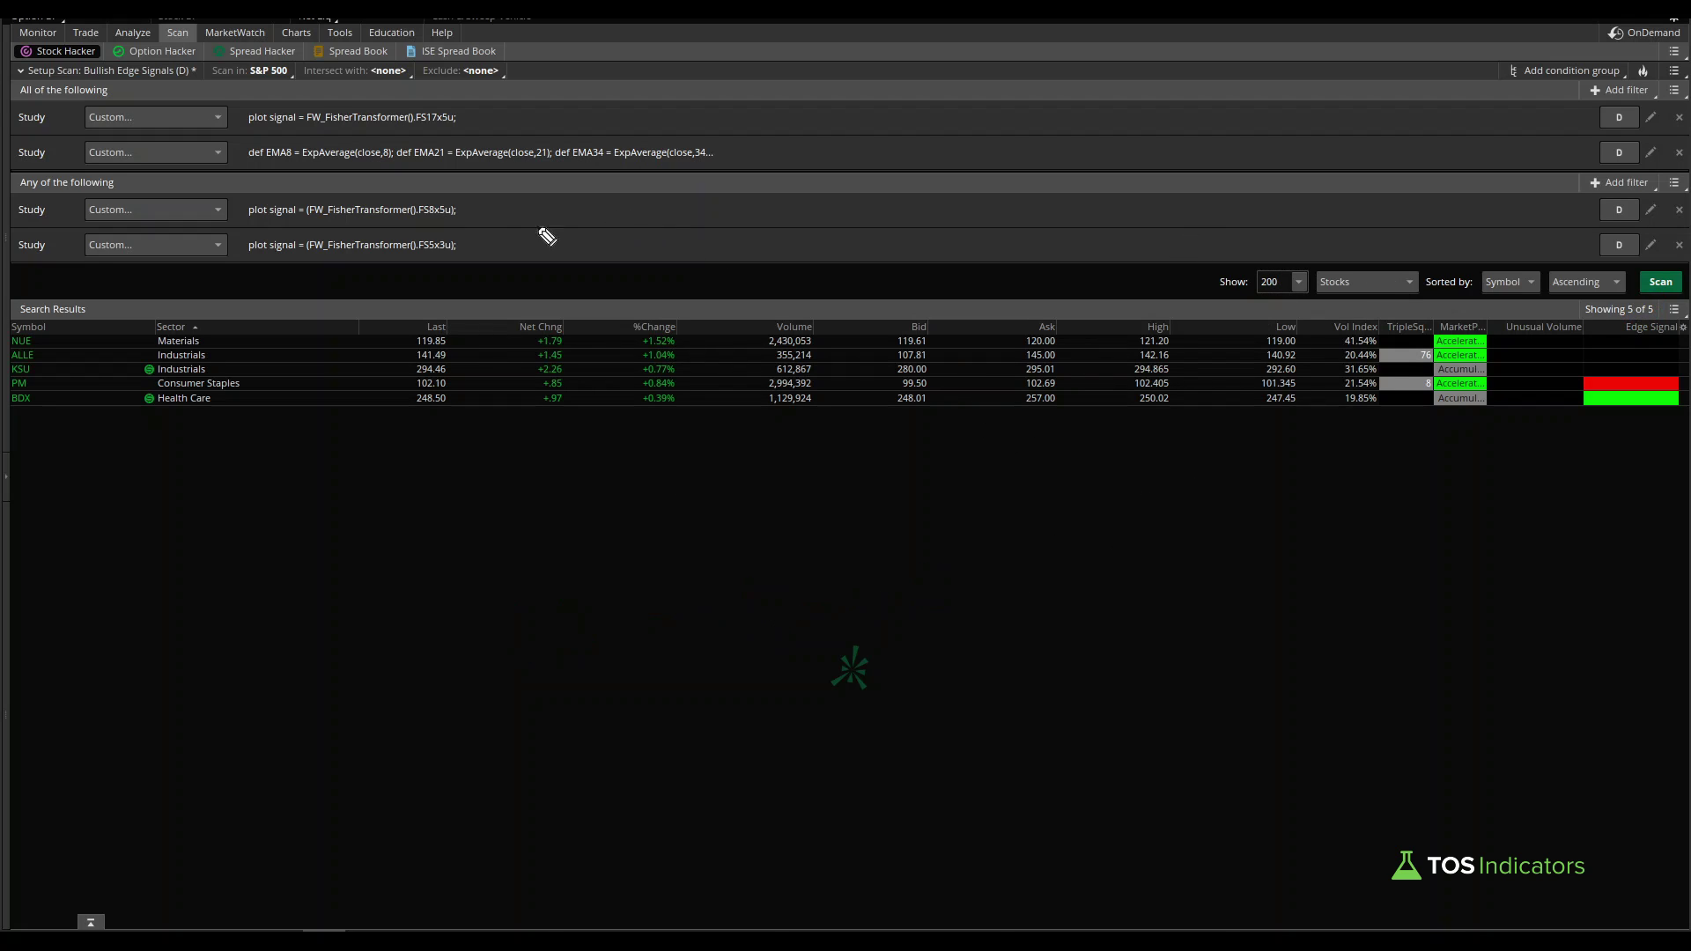
Step: Switch to the DPZ chart and open the source code of its TI_MarketPulse study
left_click(298, 34)
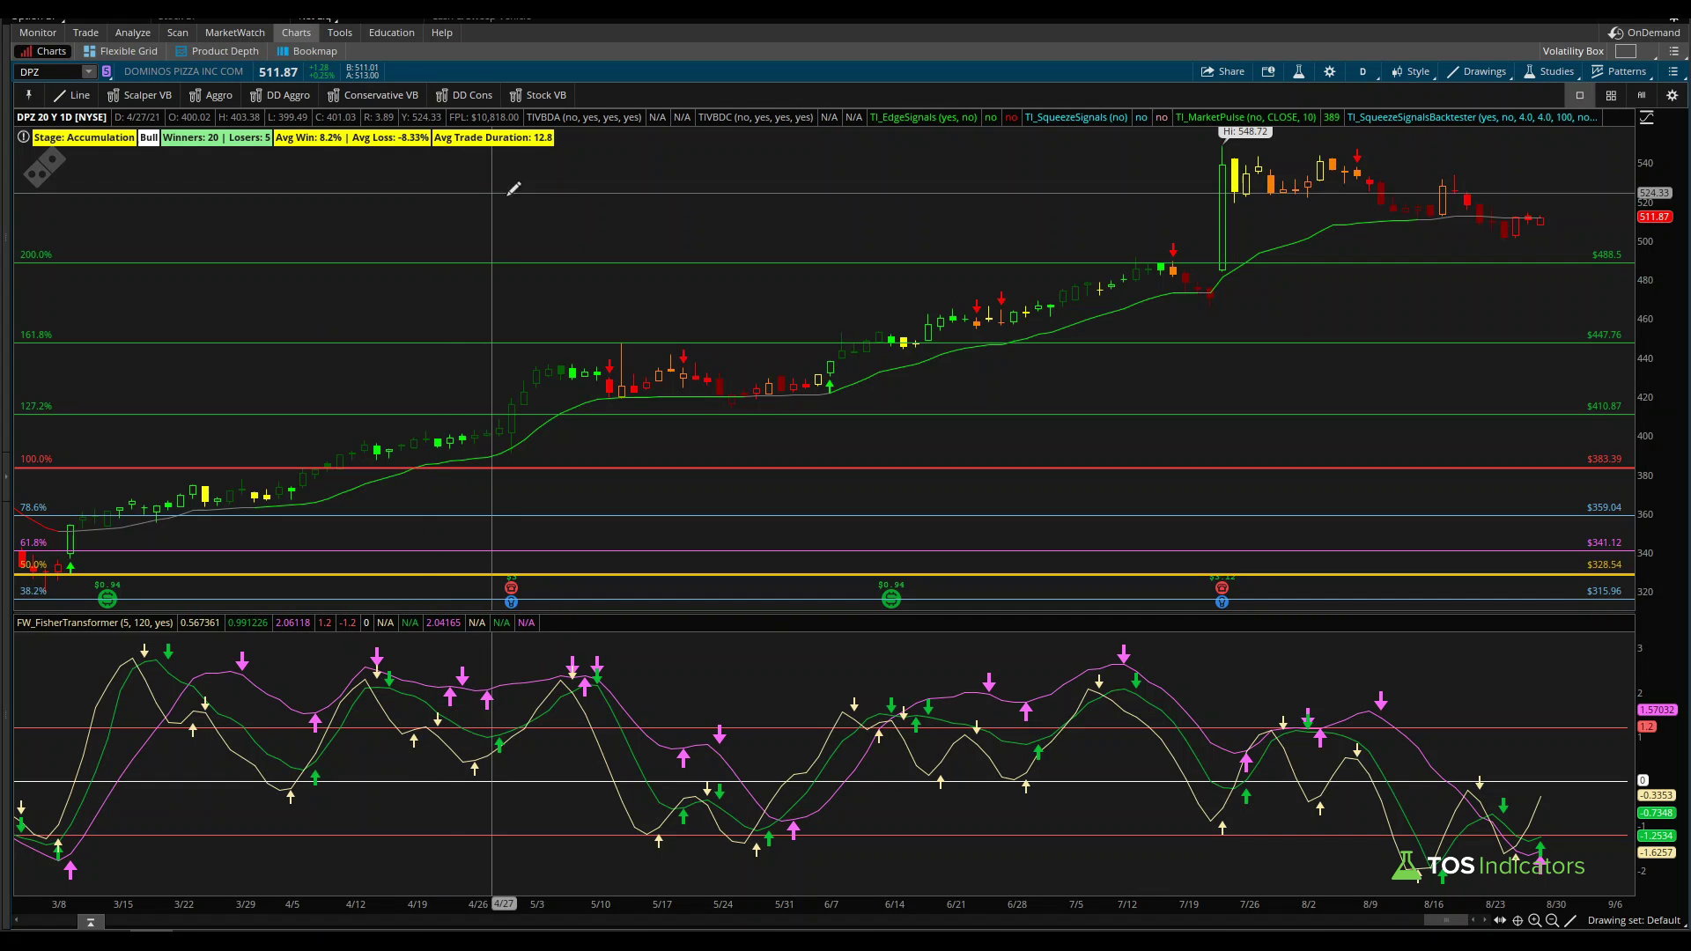
left_click(1298, 75)
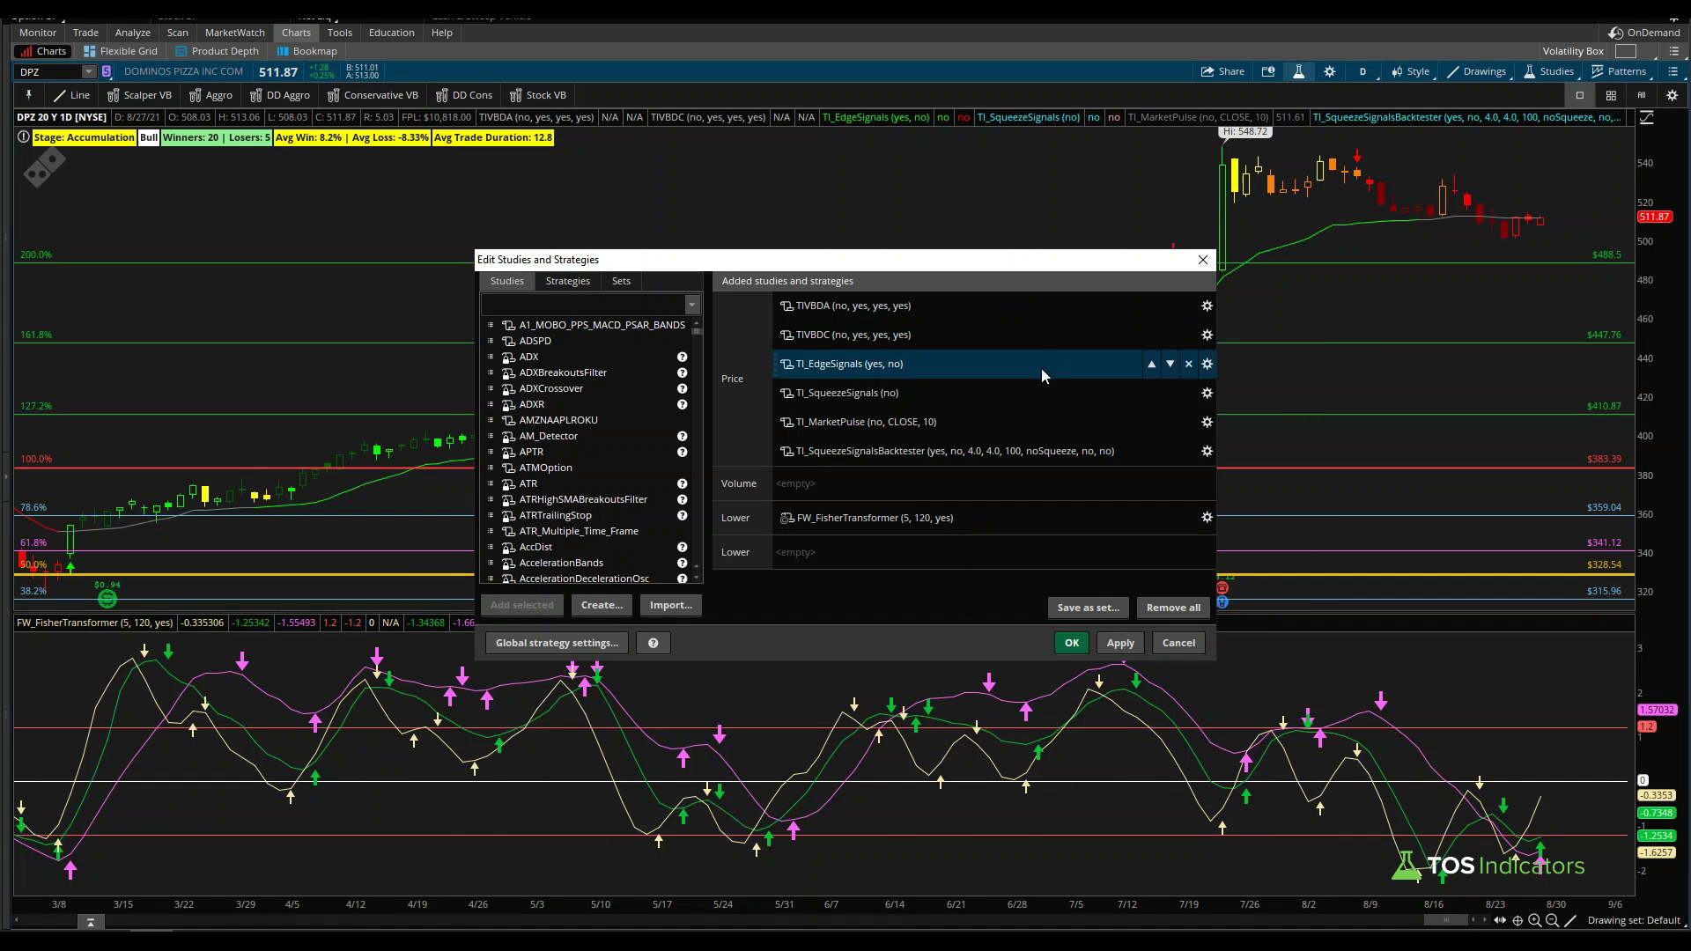
left_click(786, 425)
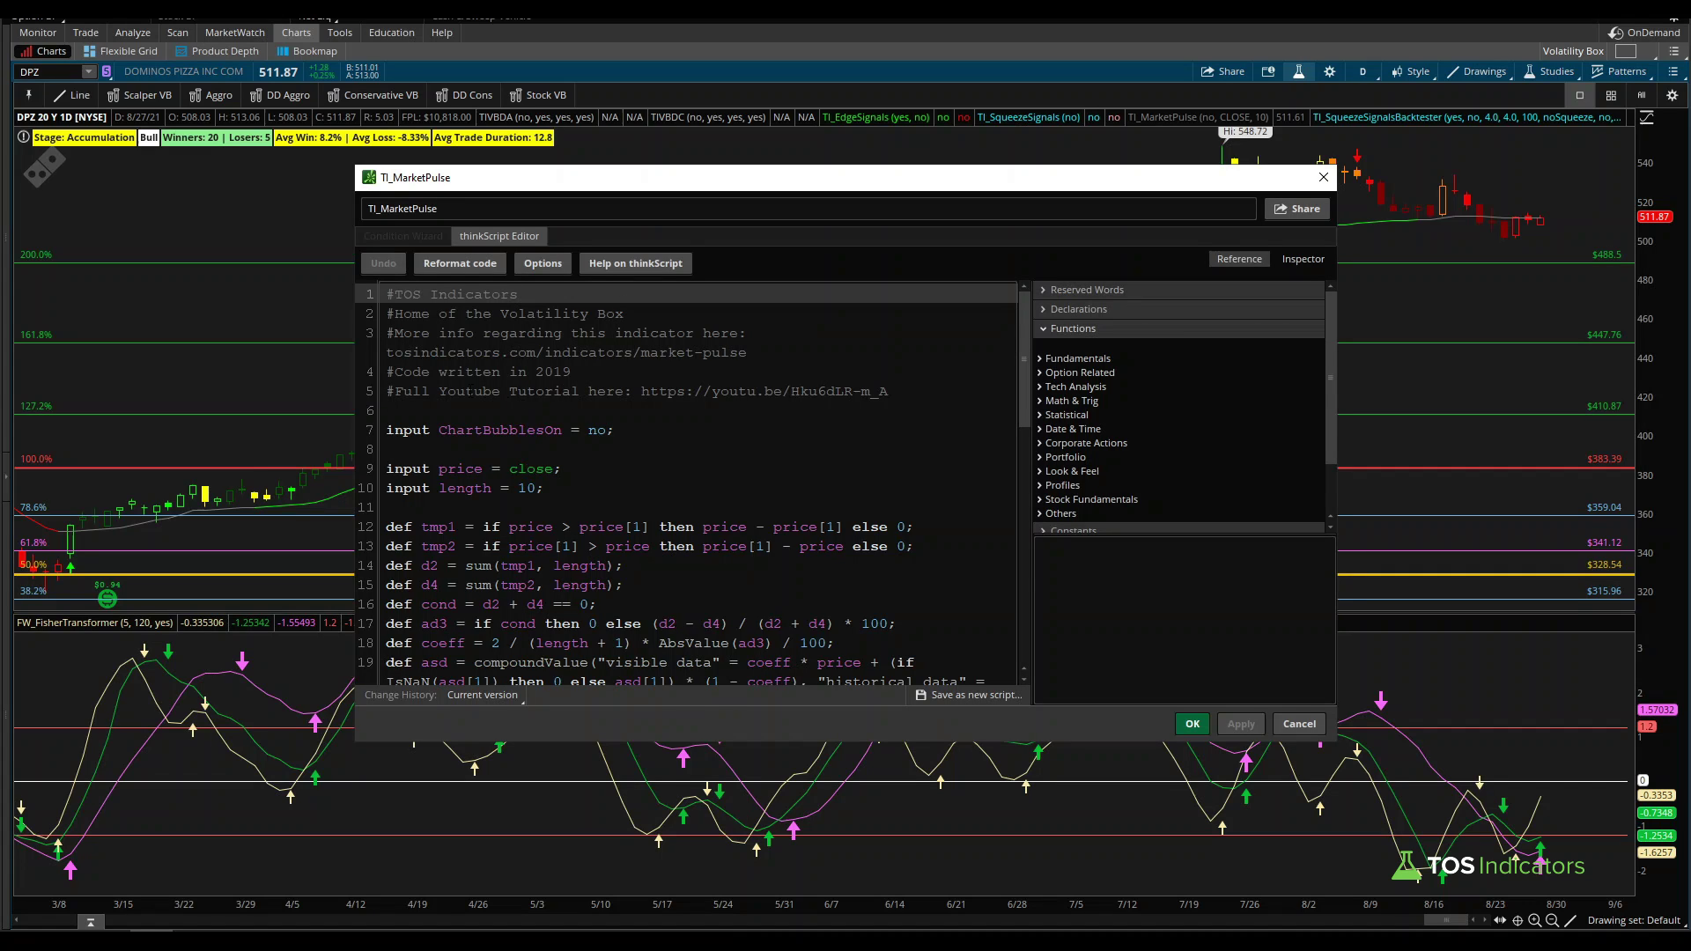
Step: Copy the TI_MarketPulse code from the ChartBubblesOn input through the end of the AddLabel statement, then close the study editors
left_click(425, 409)
scroll(600, 479, "down", 4)
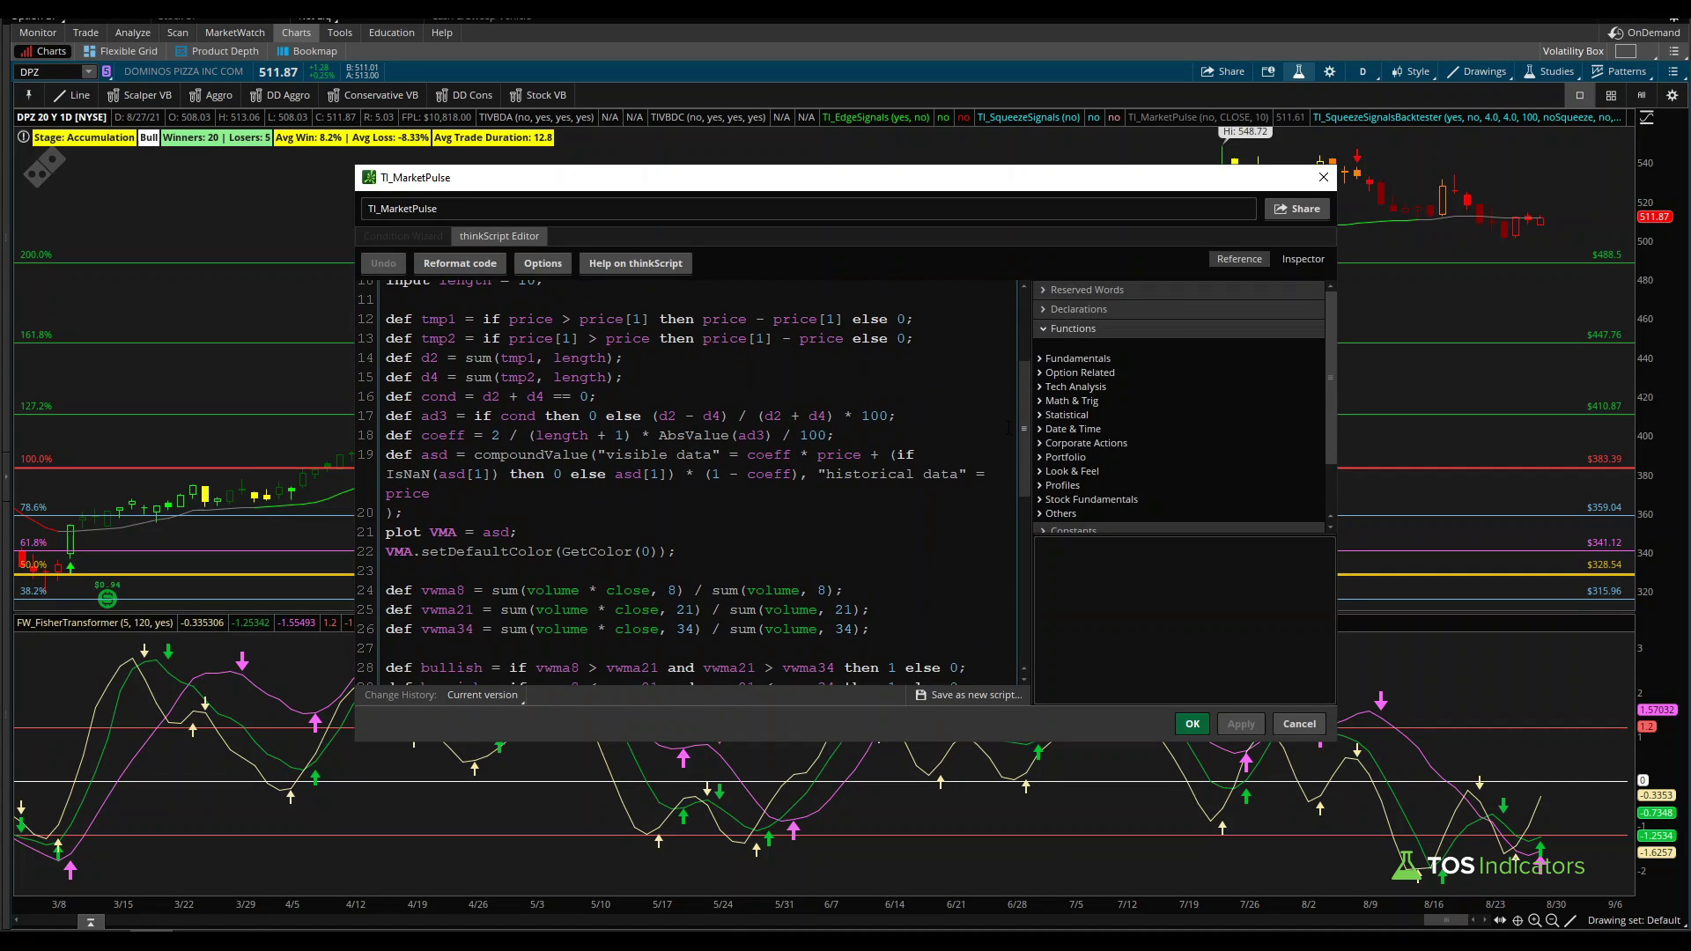
left_click_drag(386, 309, 556, 525)
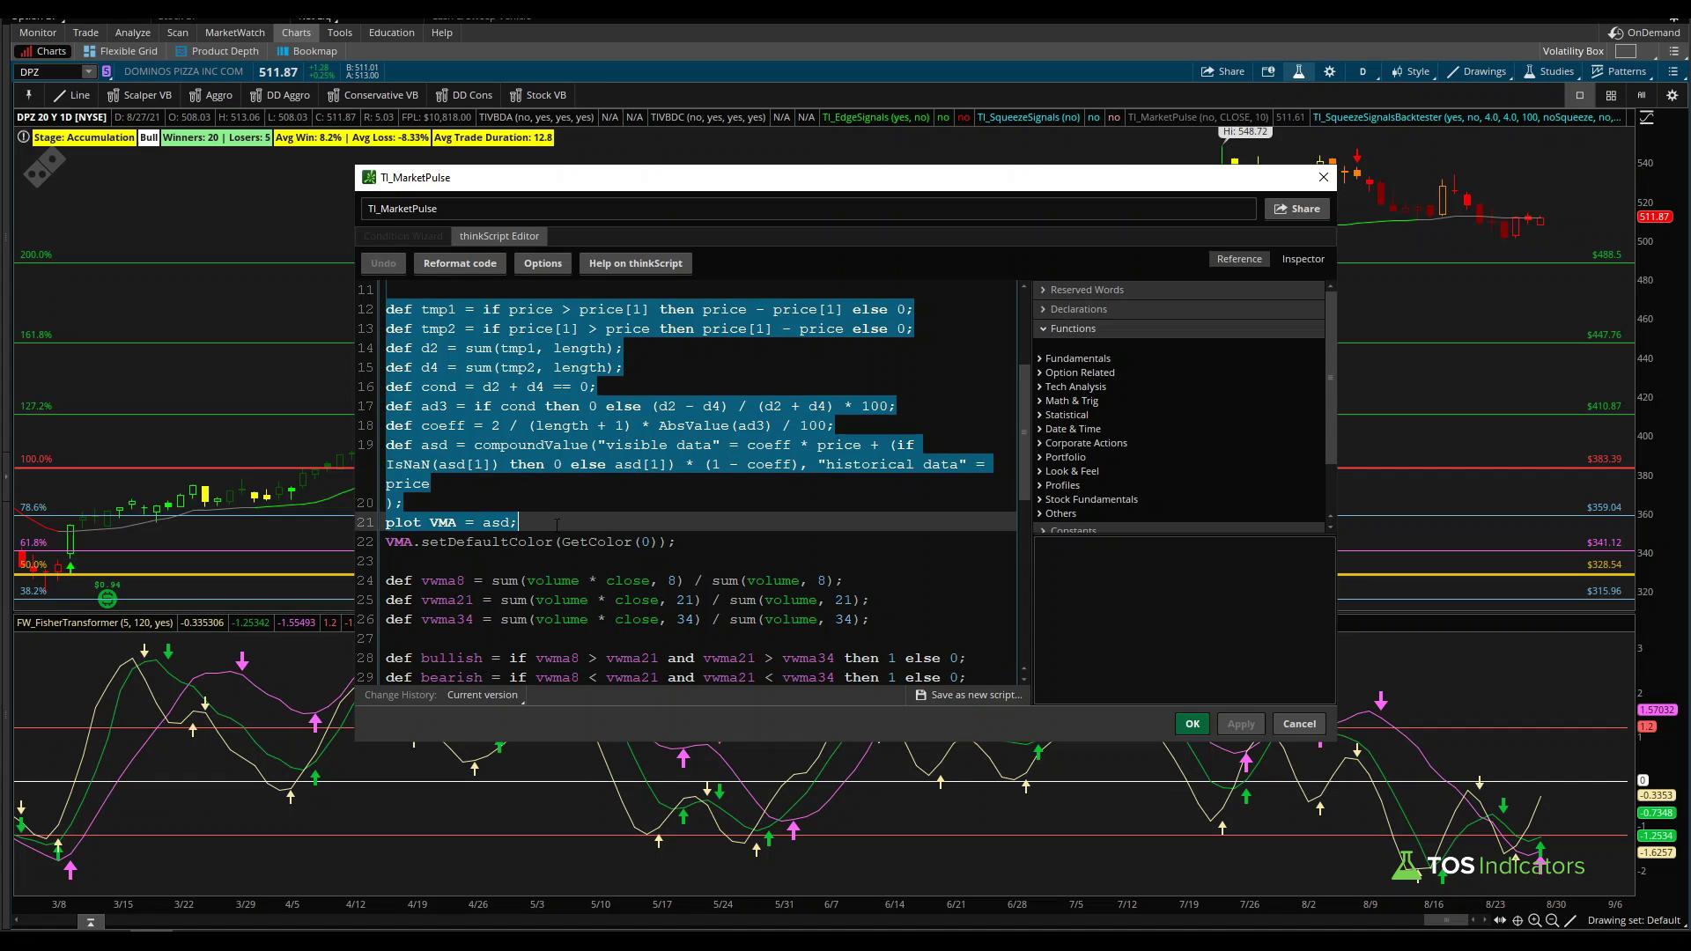
scroll(1025, 536, "down", 5)
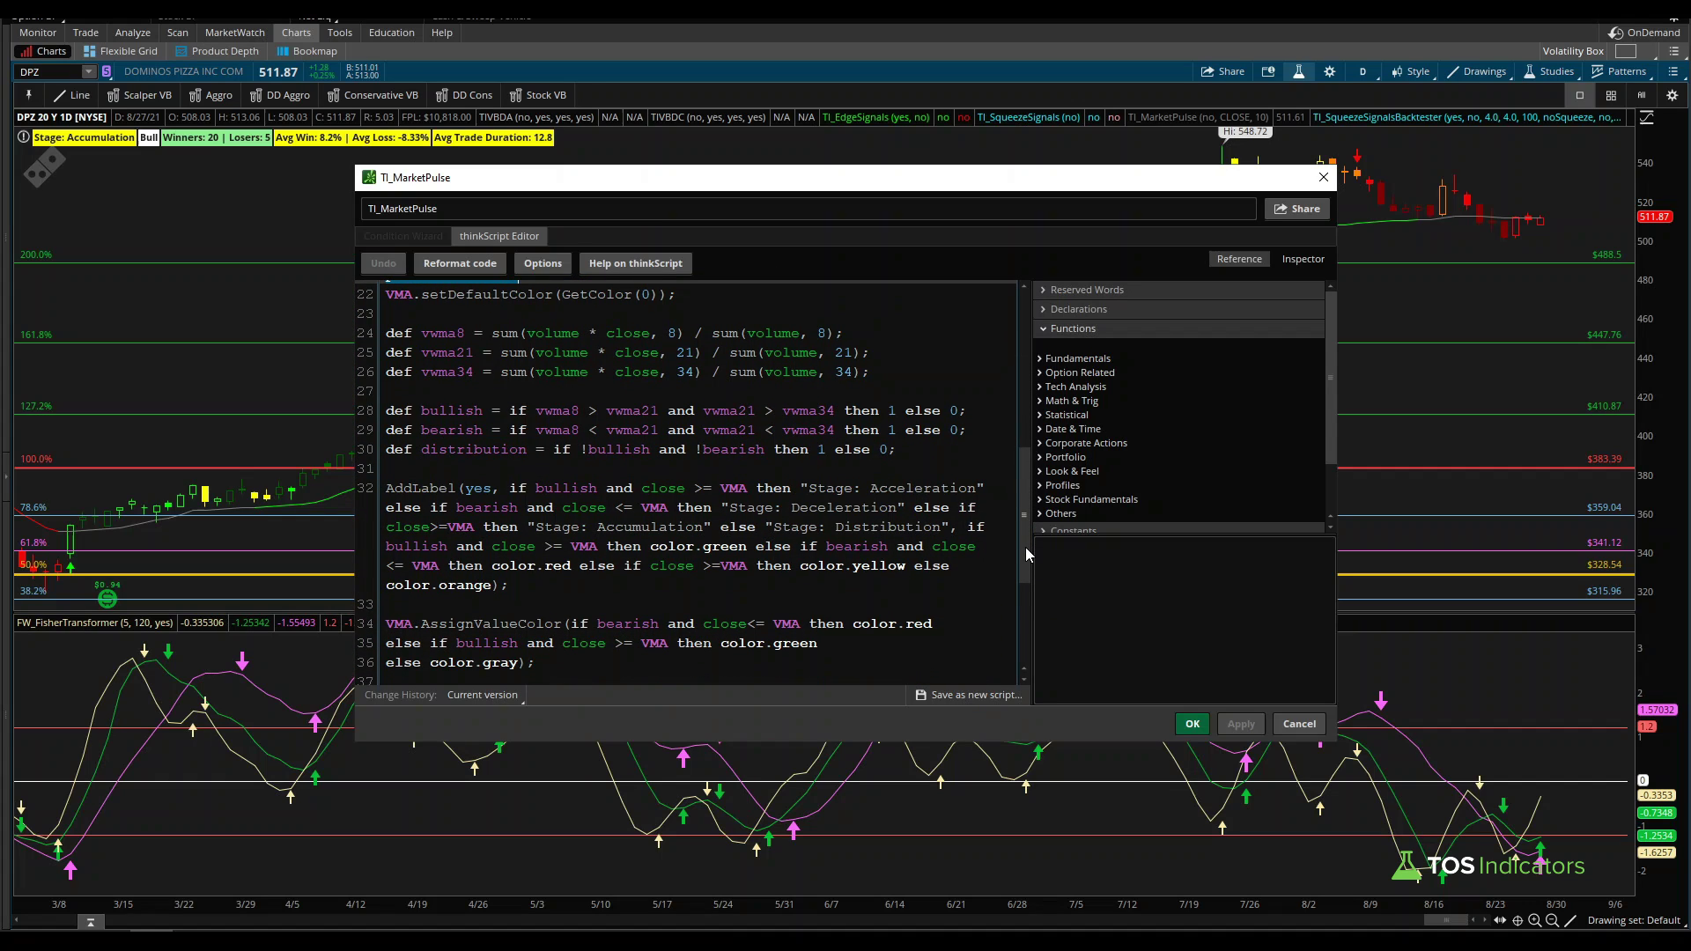
left_click(514, 546)
left_click_drag(386, 284, 388, 604)
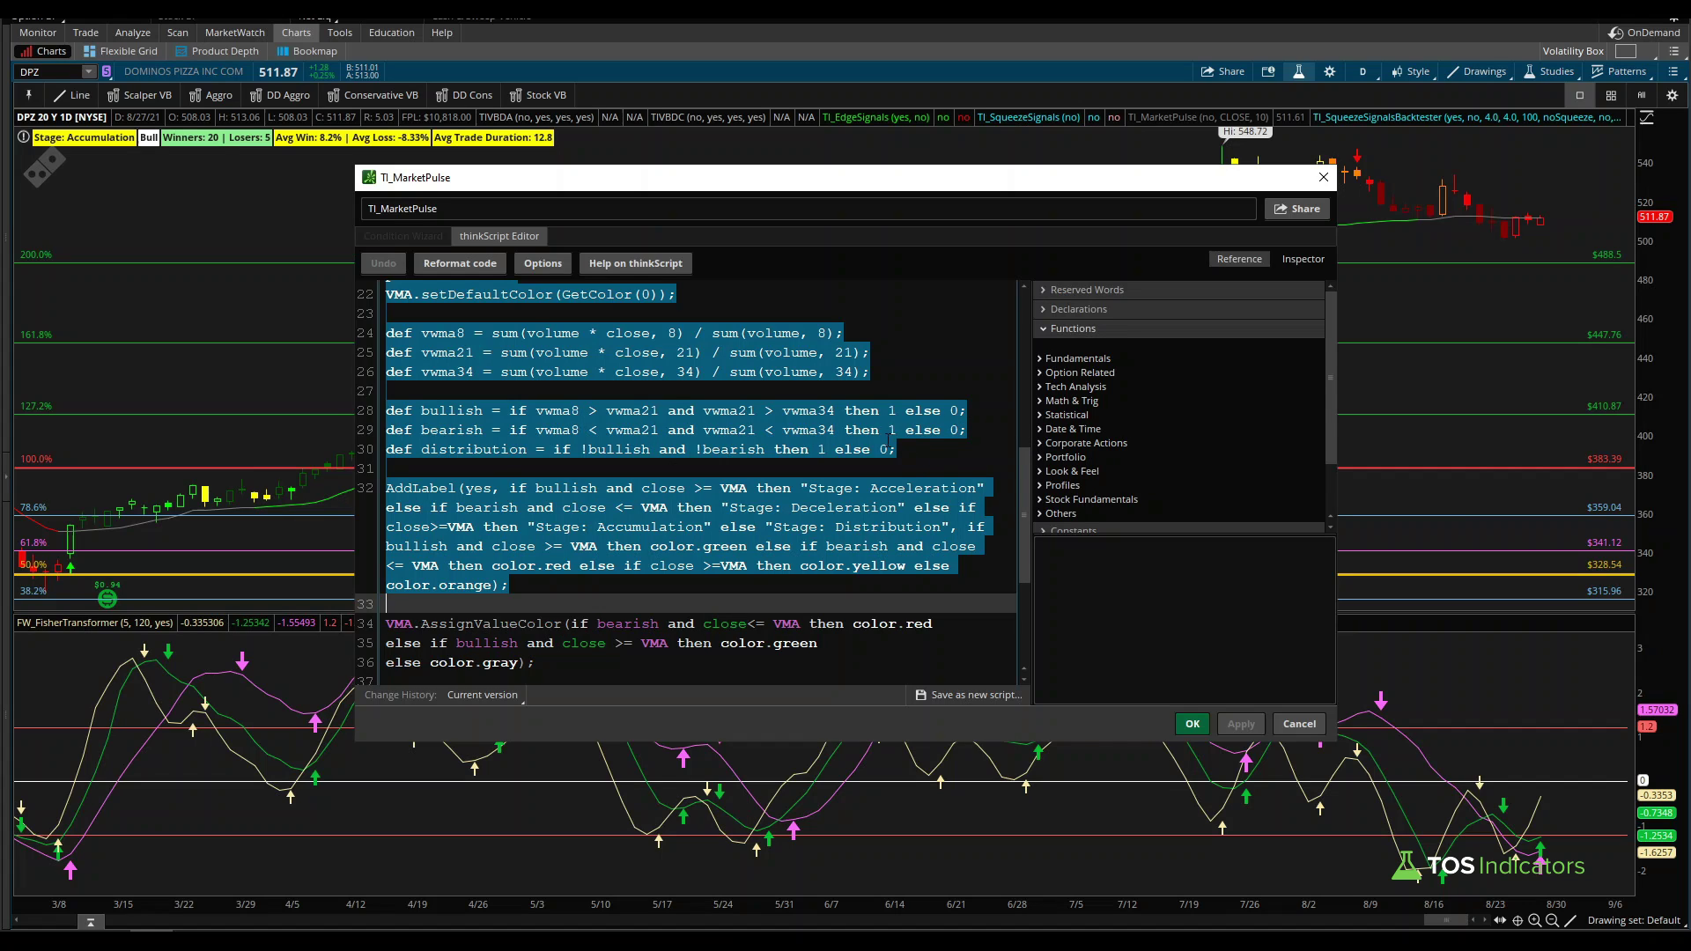
left_click(1193, 724)
left_click(1171, 642)
Step: Open the stacked EMA scan filter's code and comment out the three EMA definitions and the stacked plot line with "#"
left_click(177, 33)
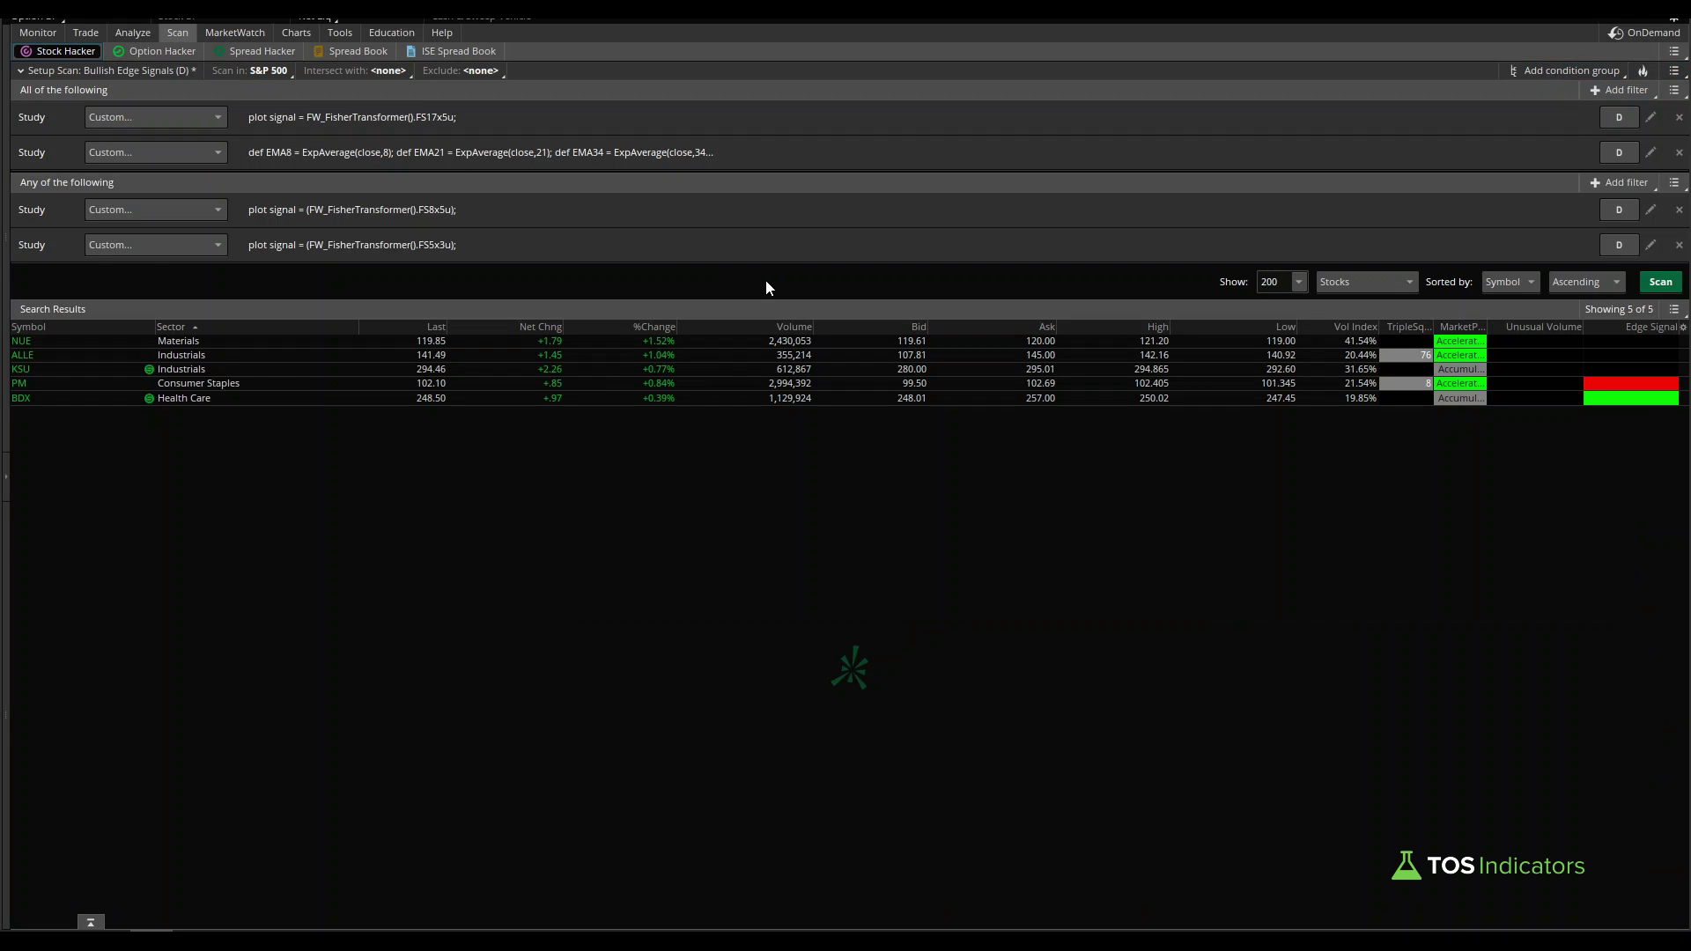
left_click(1651, 153)
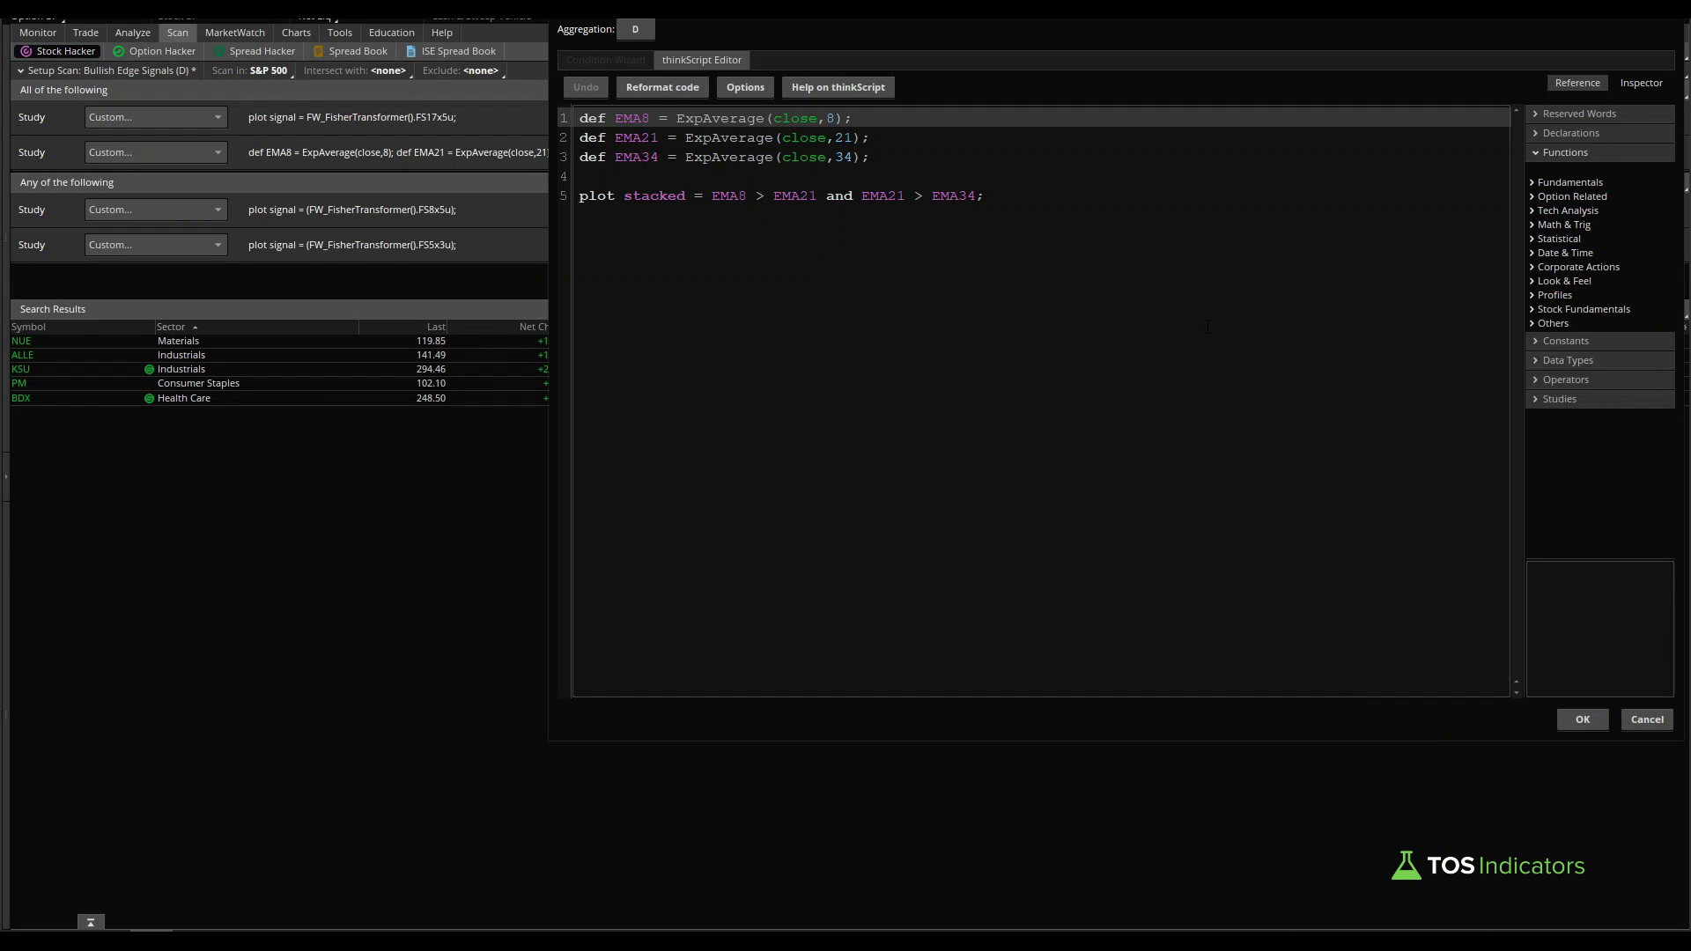
type("#")
left_click(870, 157)
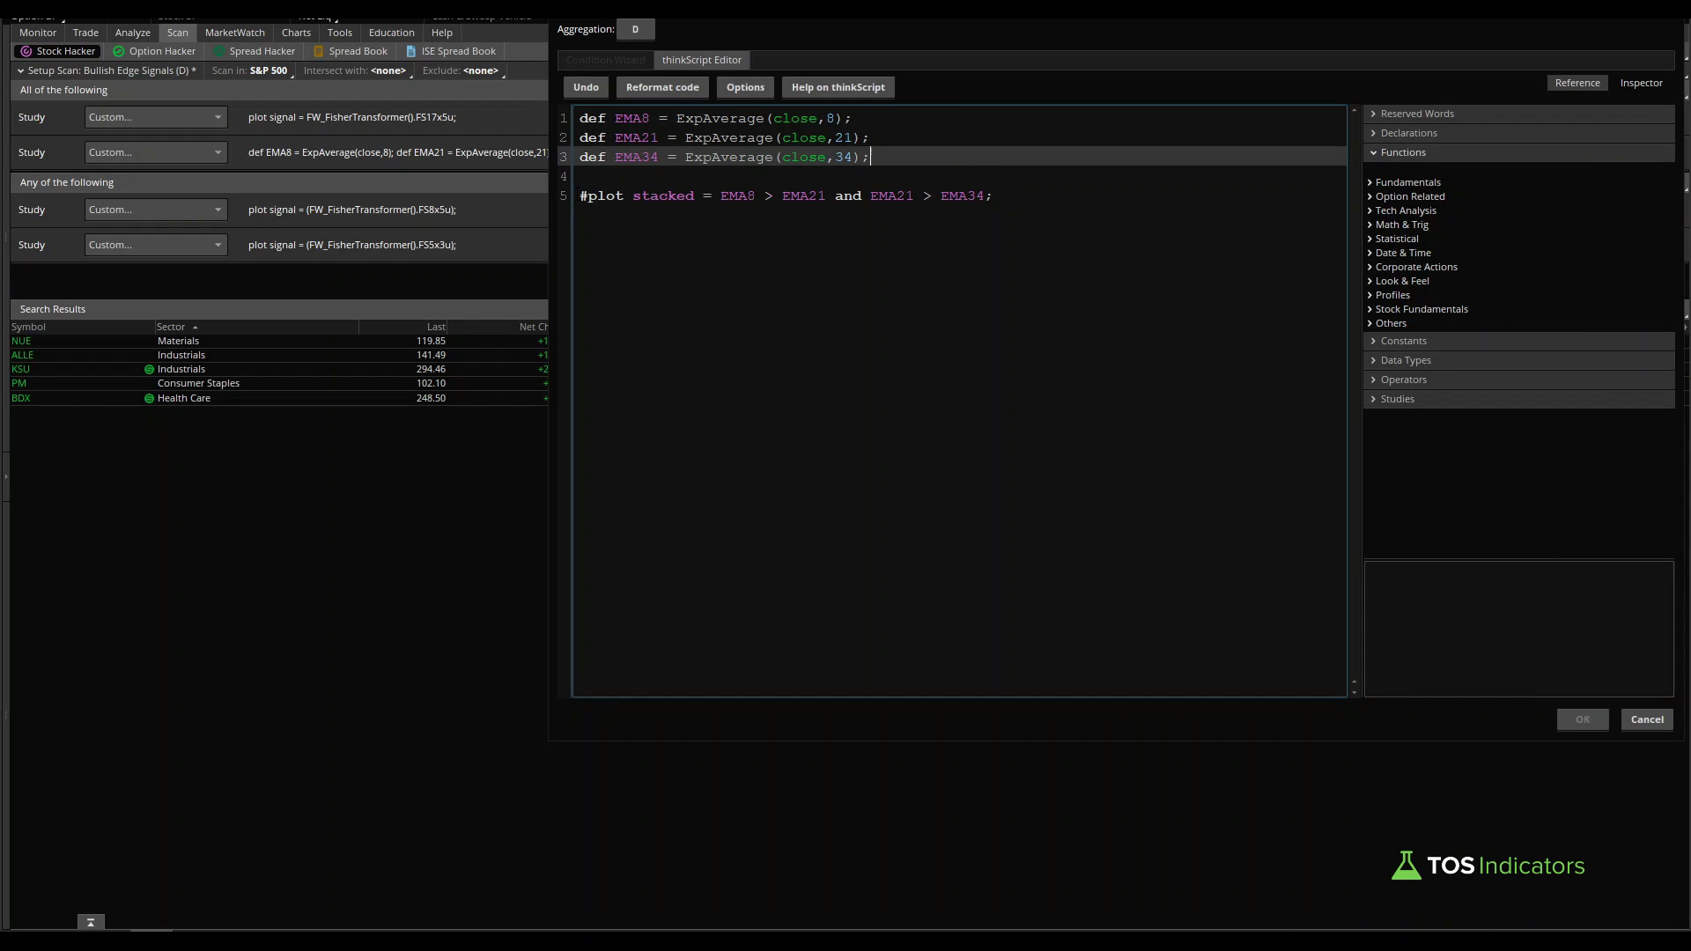
left_click(580, 118)
type("#")
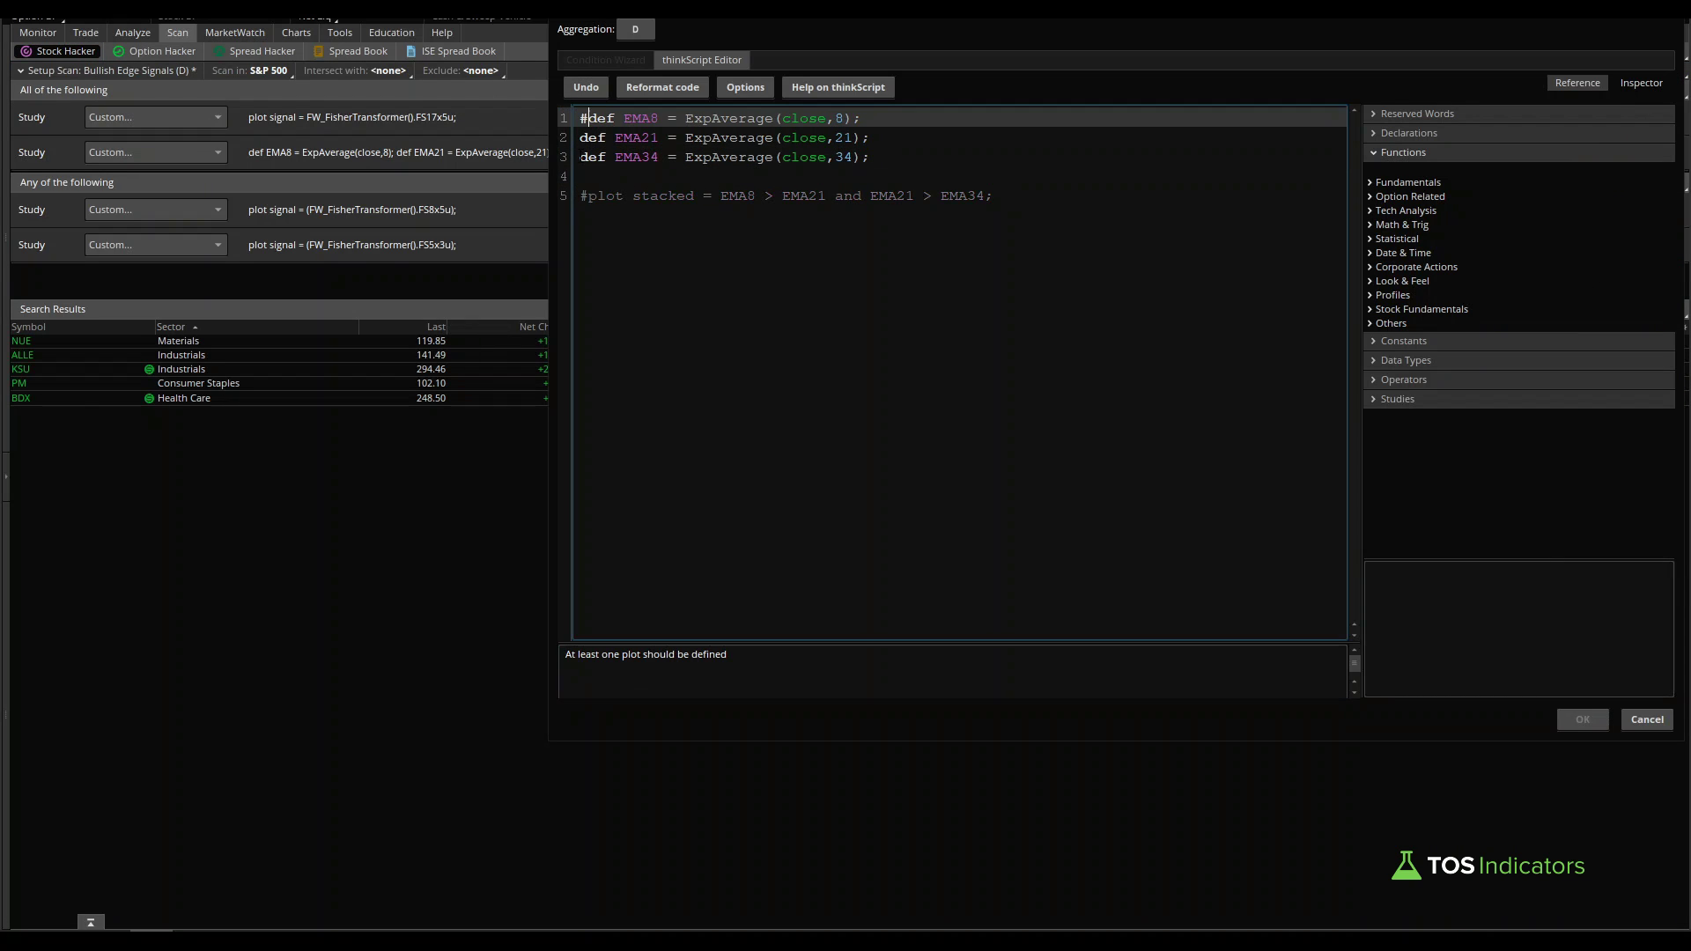
left_click(580, 138)
type("#")
left_click(581, 156)
type("#")
Step: Paste the copied MarketPulse code below the commented-out stacked plot line
left_click(588, 195)
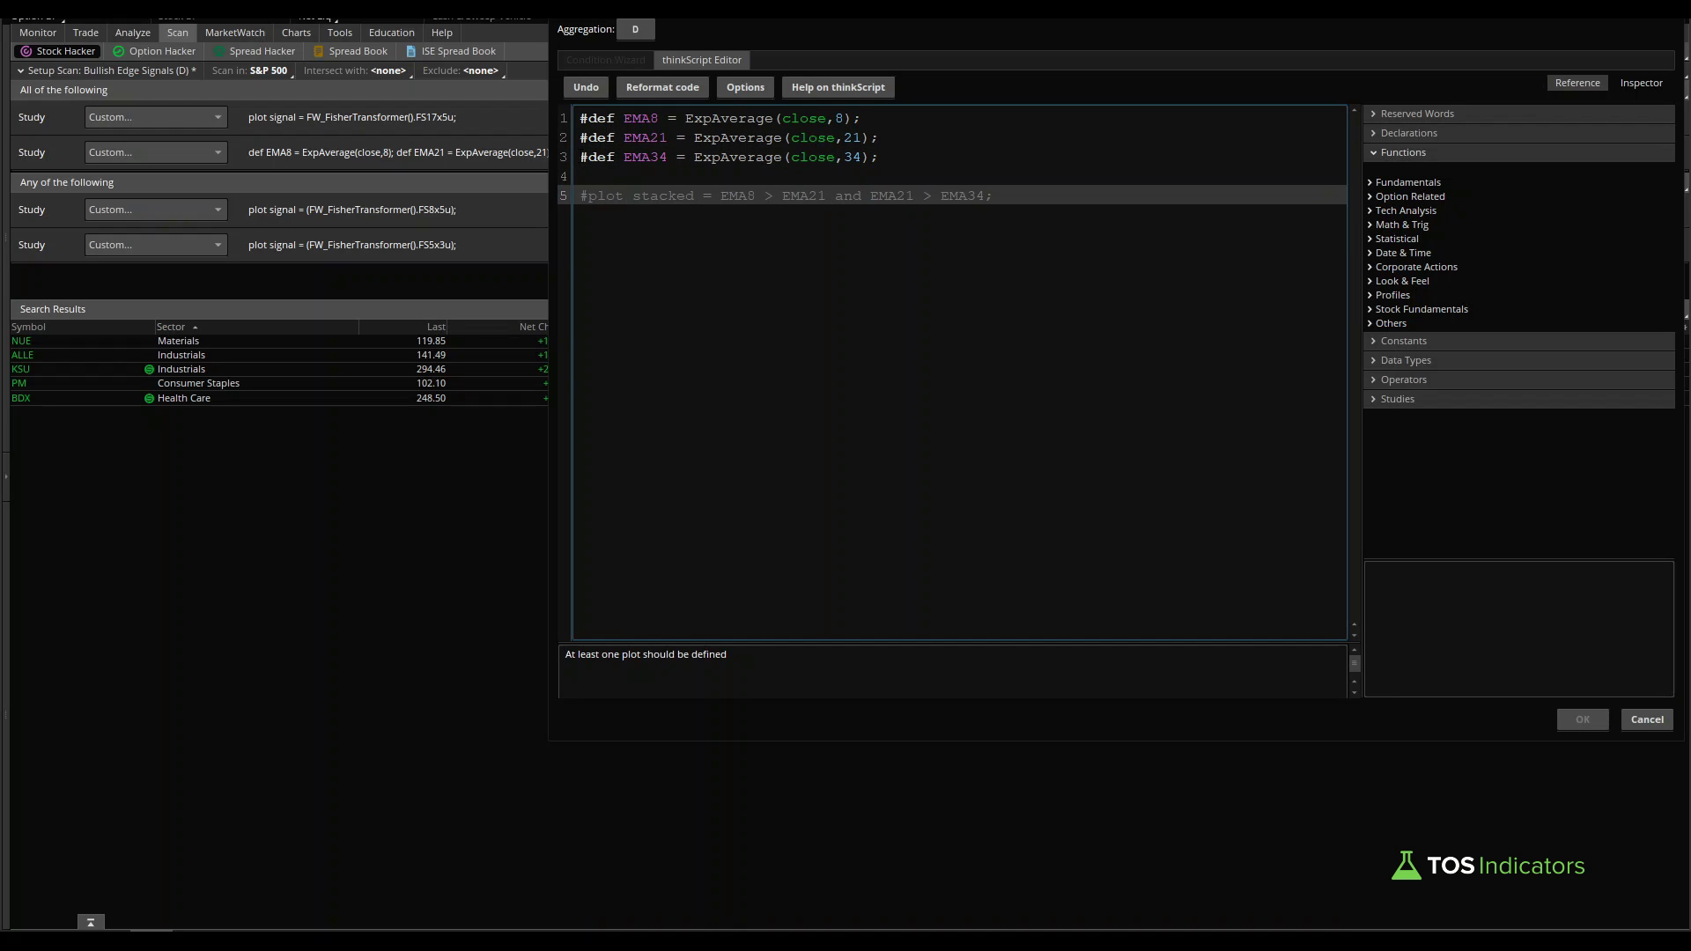
left_click(1096, 223)
key("ctrl+v")
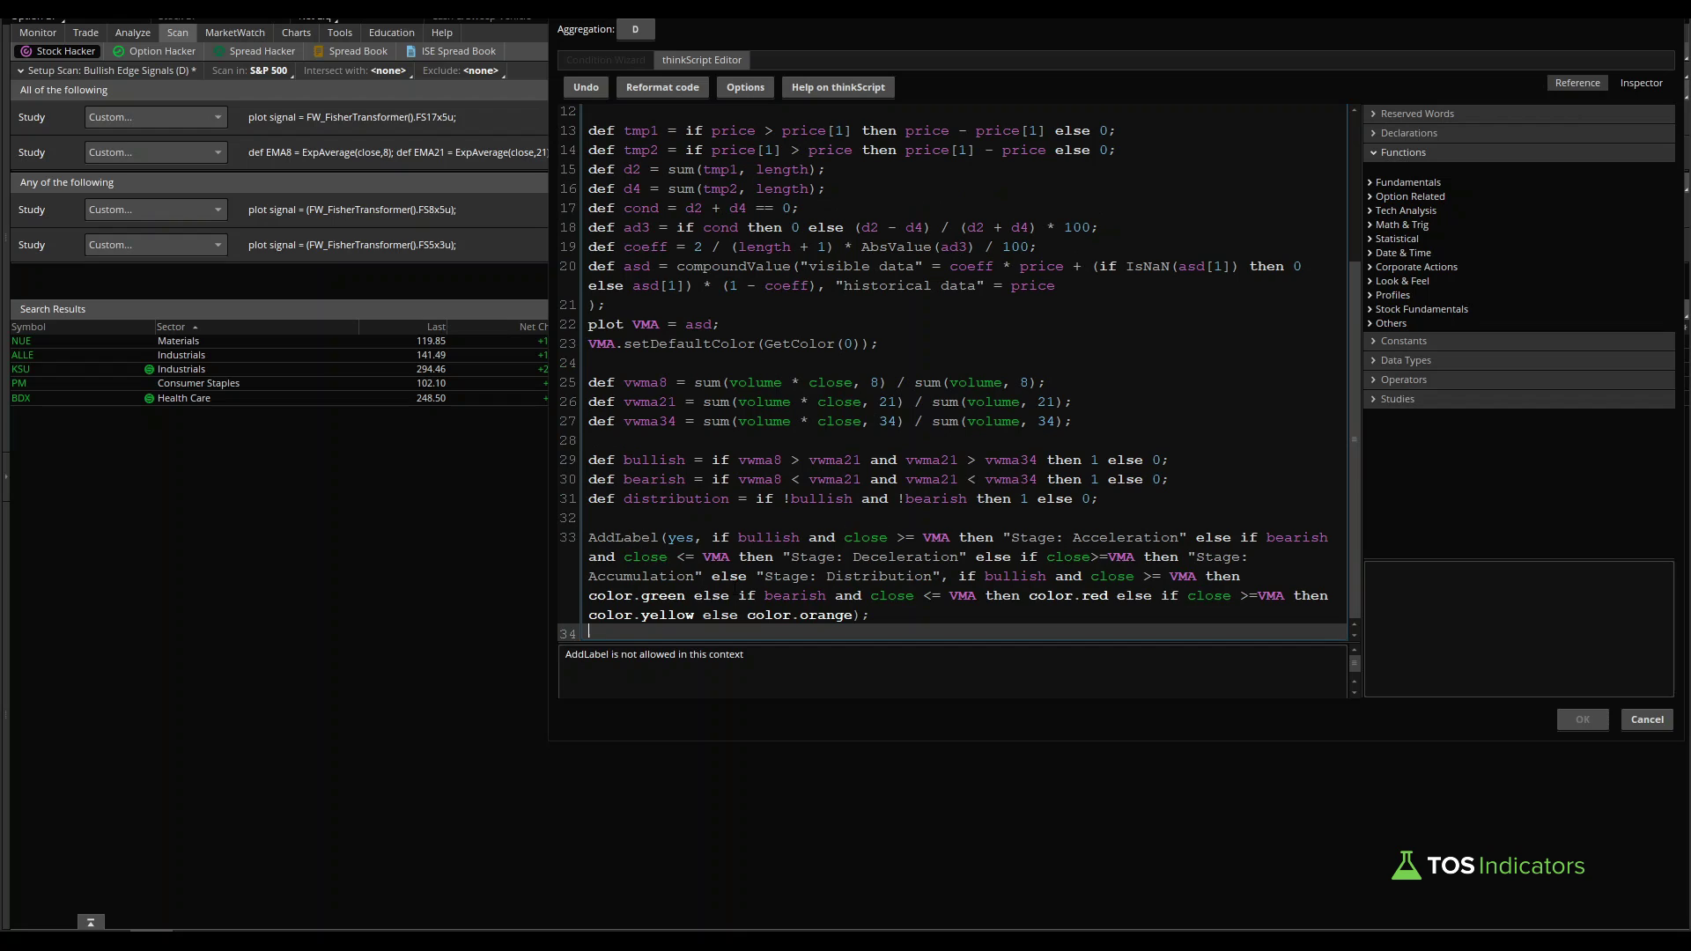
Step: Change "plot VMA = asd;" to "def VMA = asd;" and delete the VMA.setDefaultColor line beneath it
scroll(1354, 527, "up", 4)
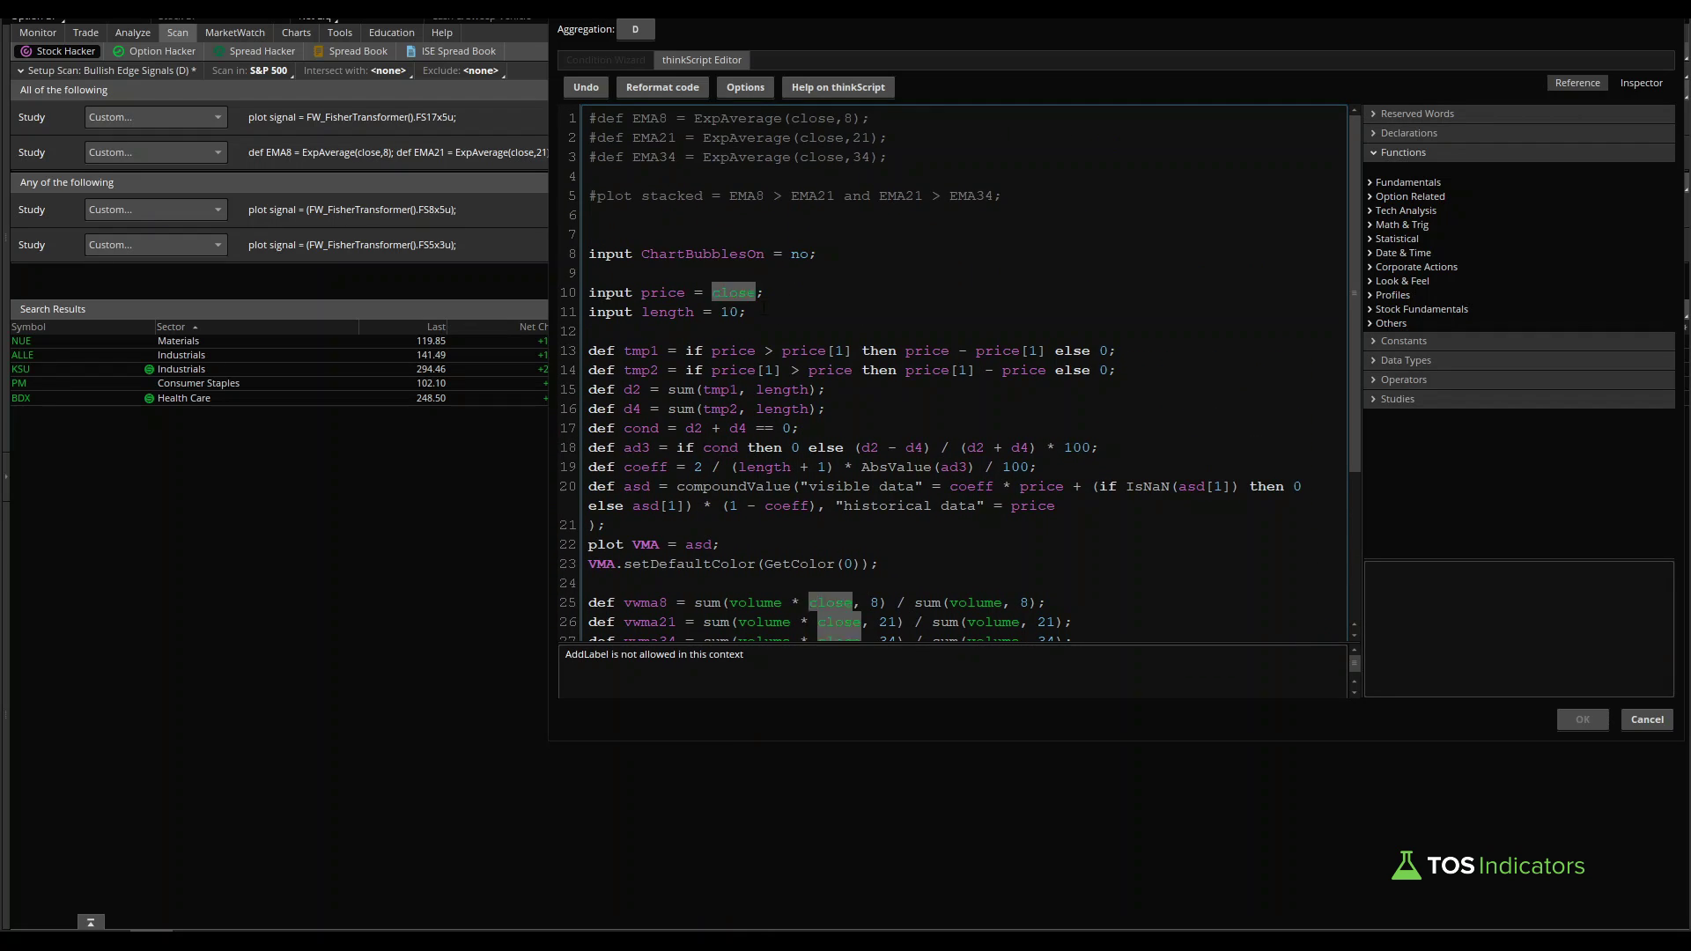
scroll(1360, 272, "down", 2)
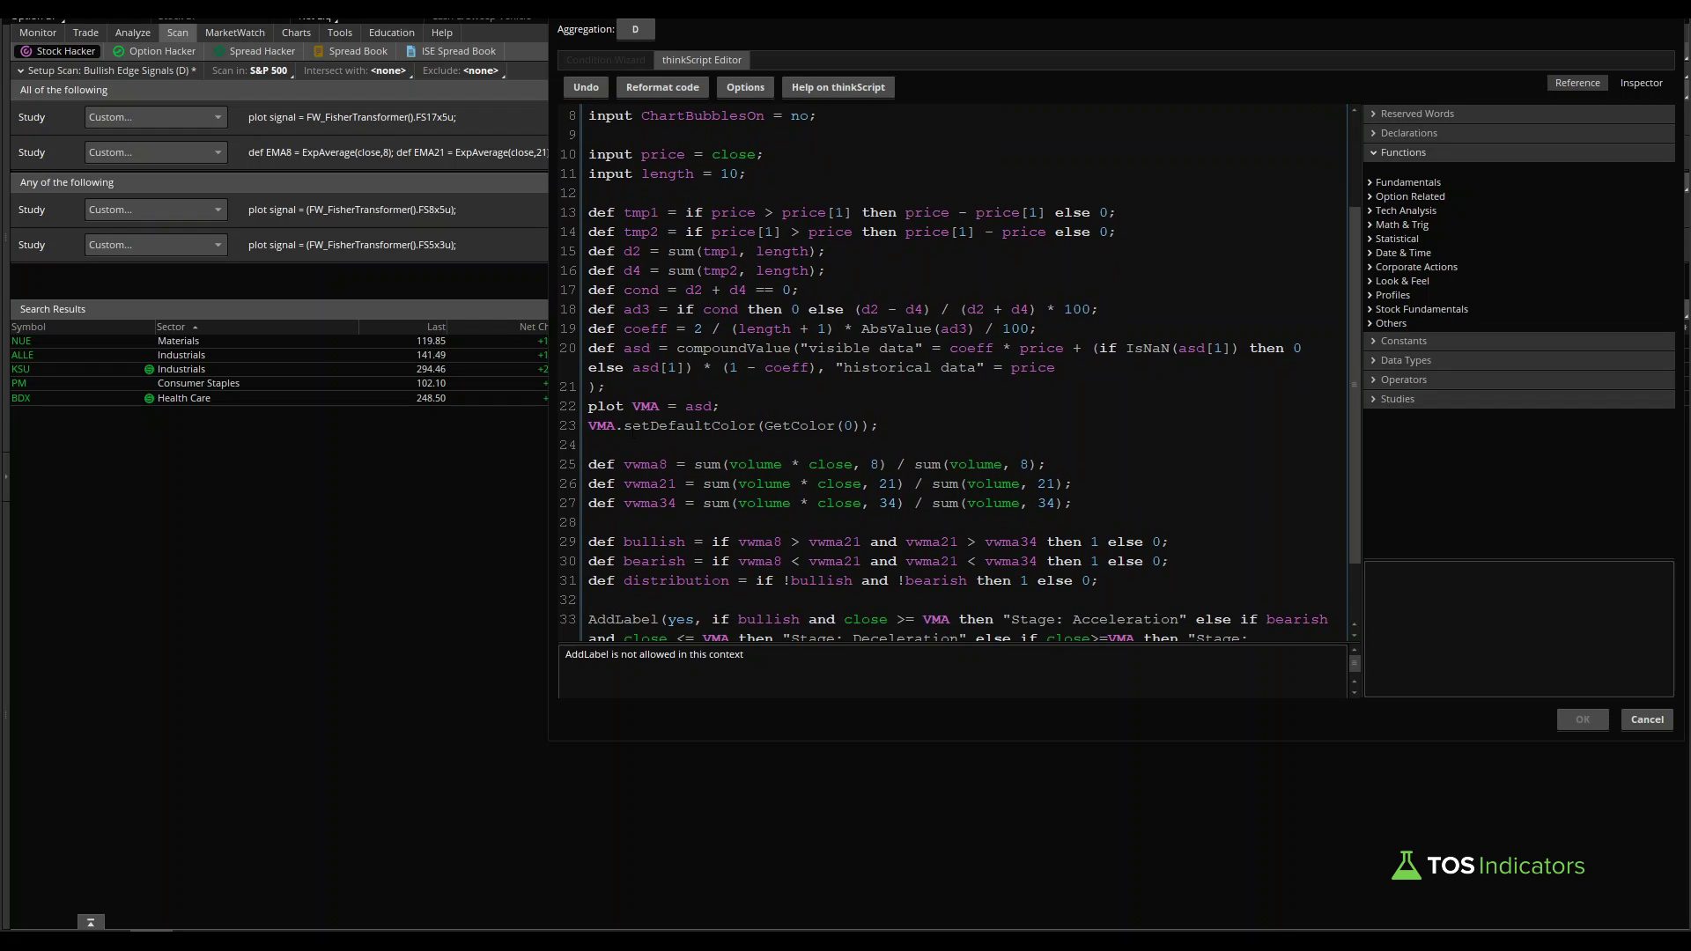
double_click(602, 406)
type("def")
triple_click(914, 431)
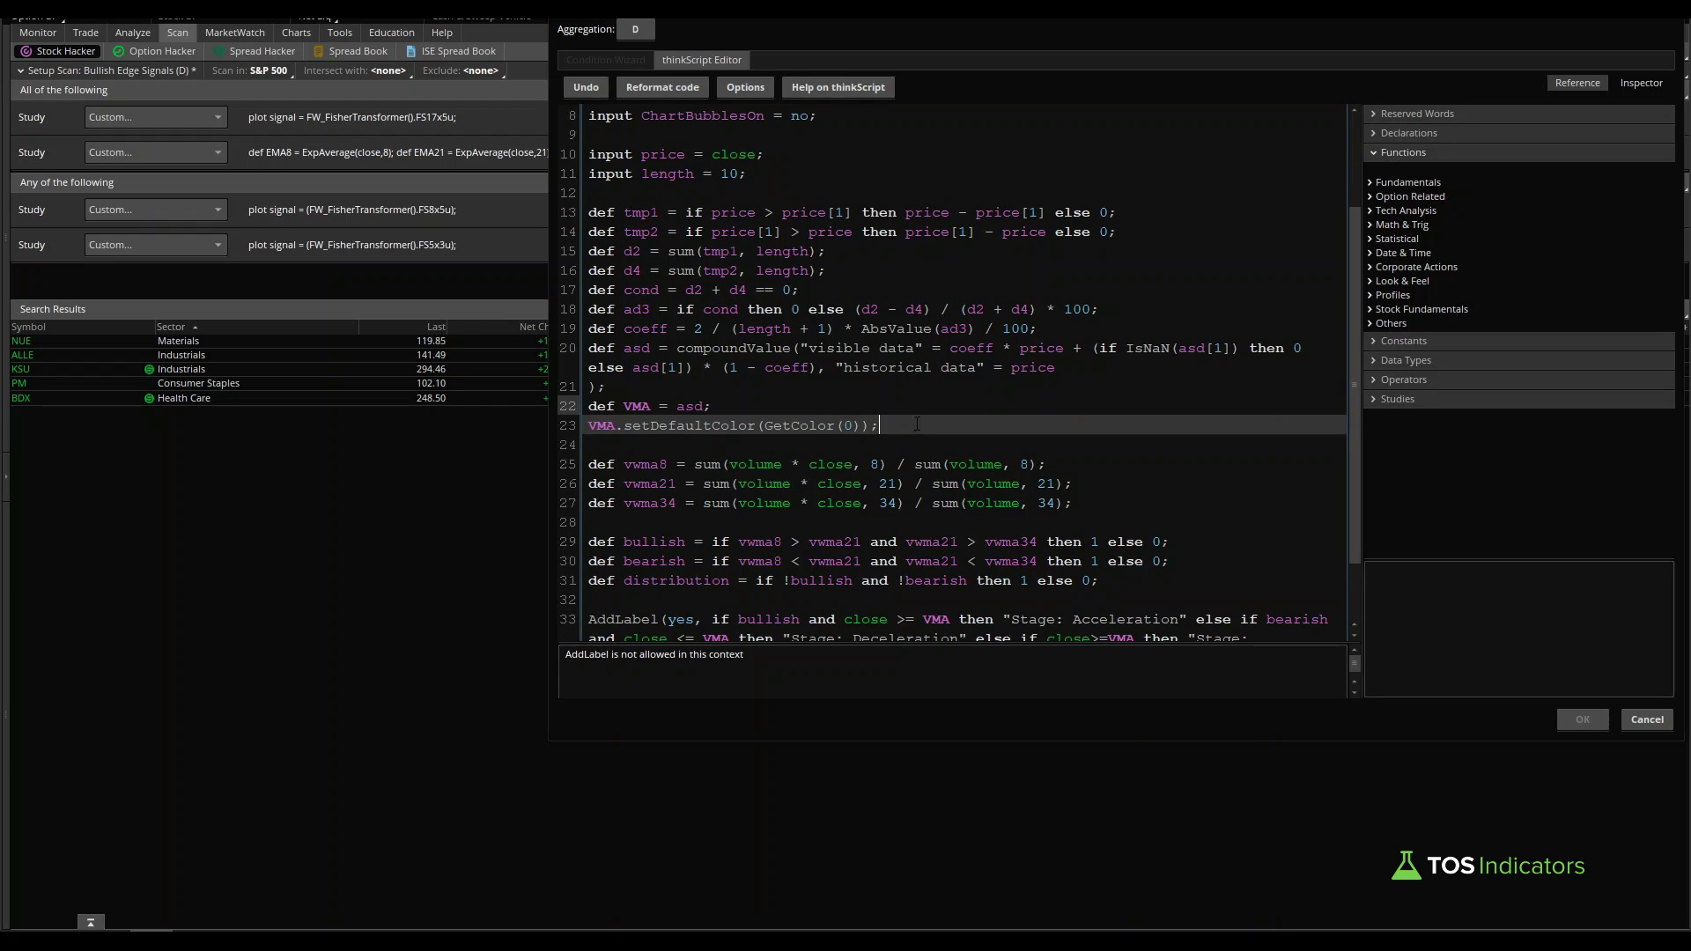
key("BackSpace")
key("BackSpace")
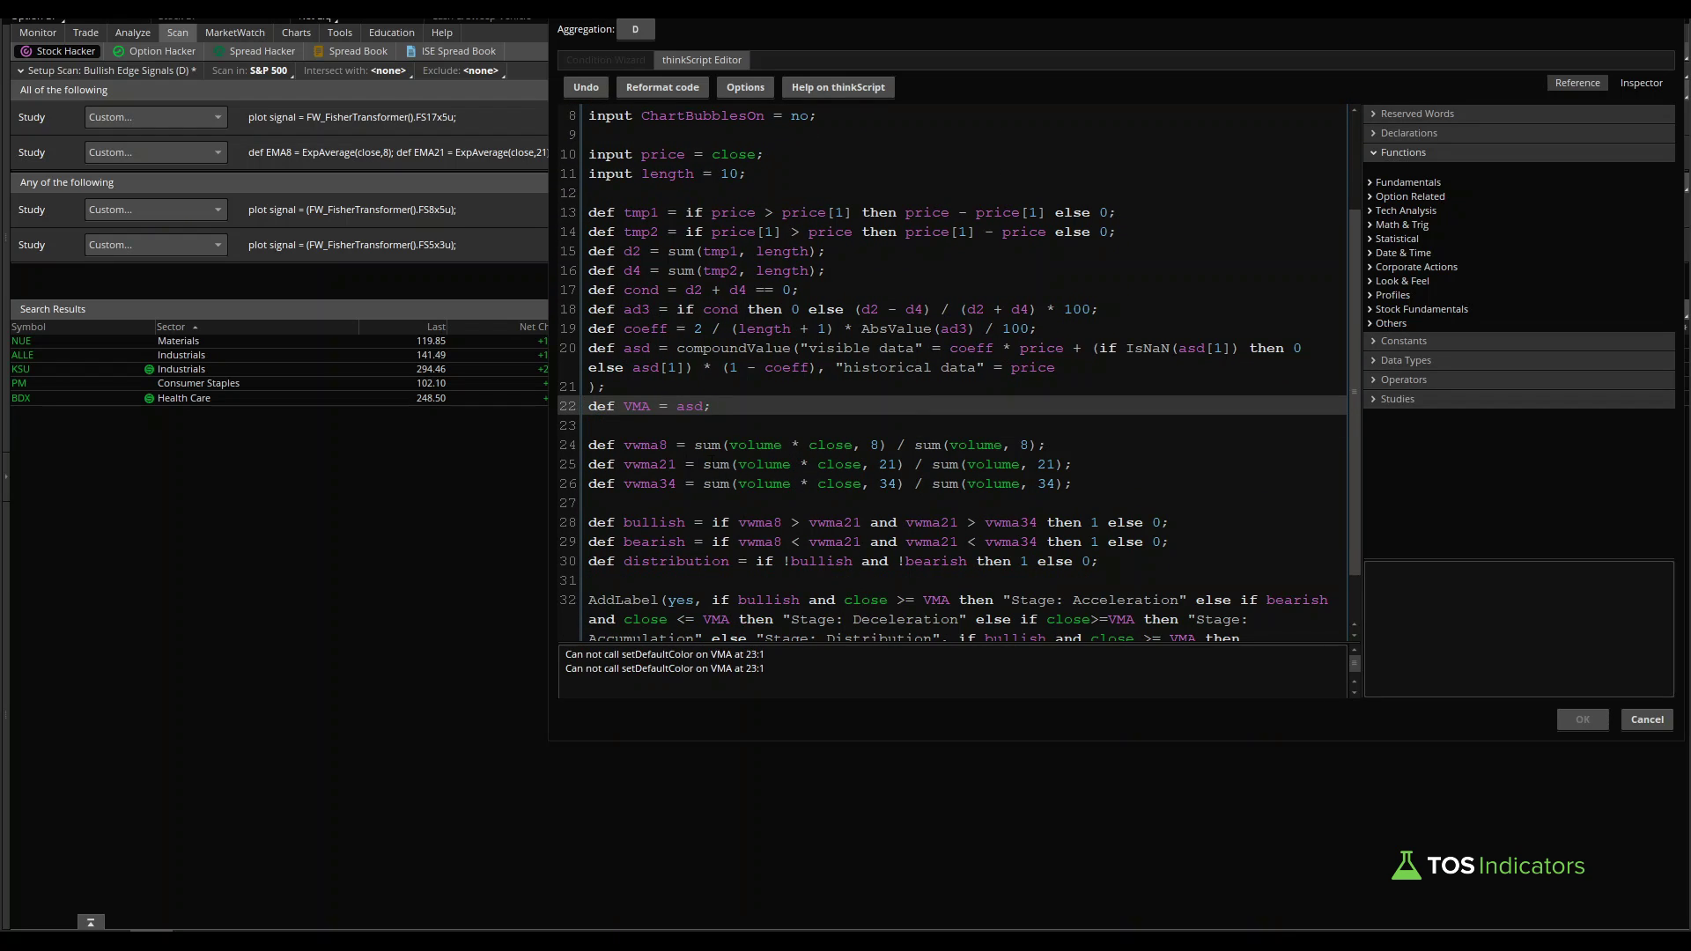
Step: Change the bullish line's declaration from def to plot
scroll(1035, 522, "down", 1)
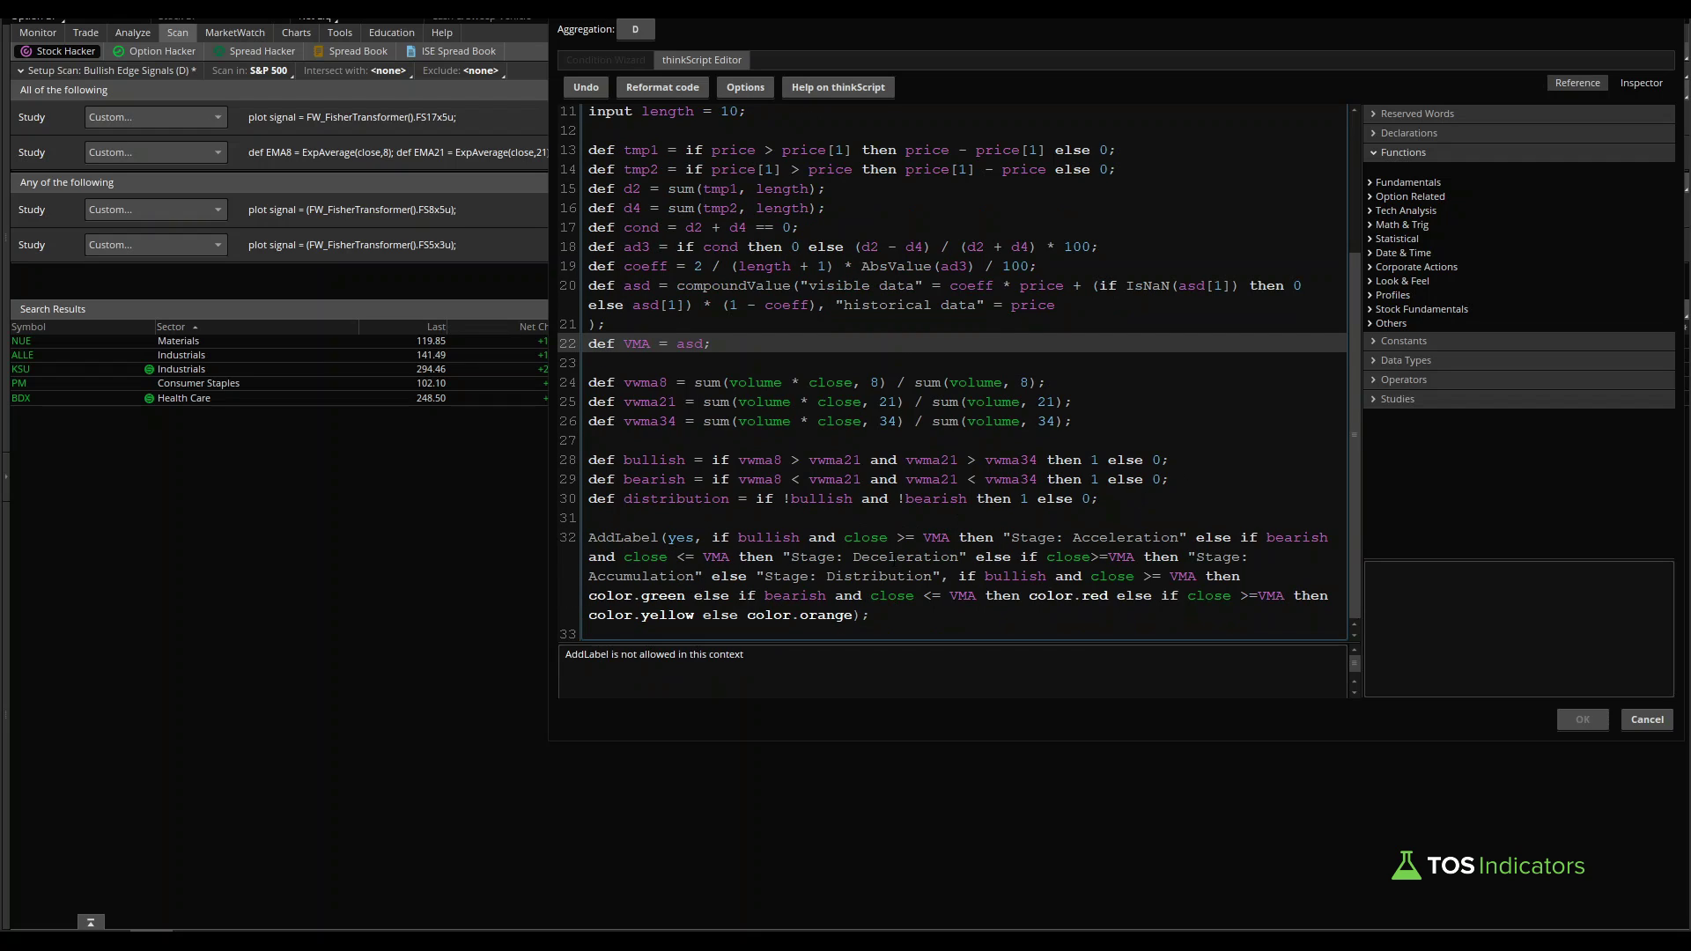
left_click(662, 460)
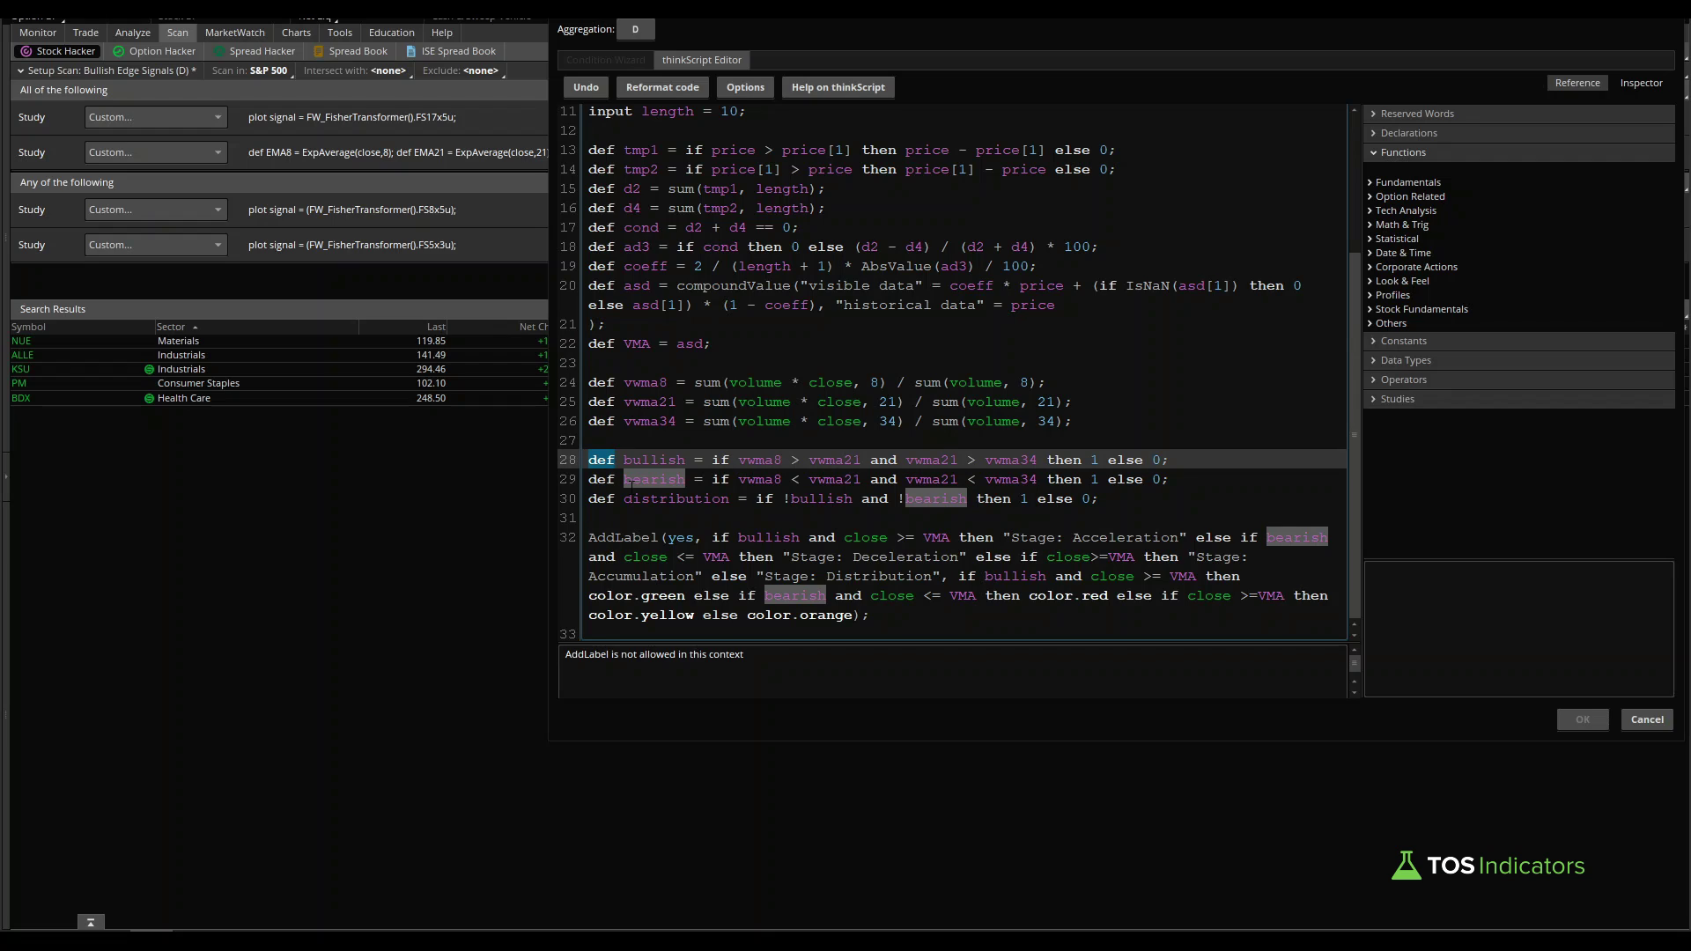
type("plot")
left_click(648, 519)
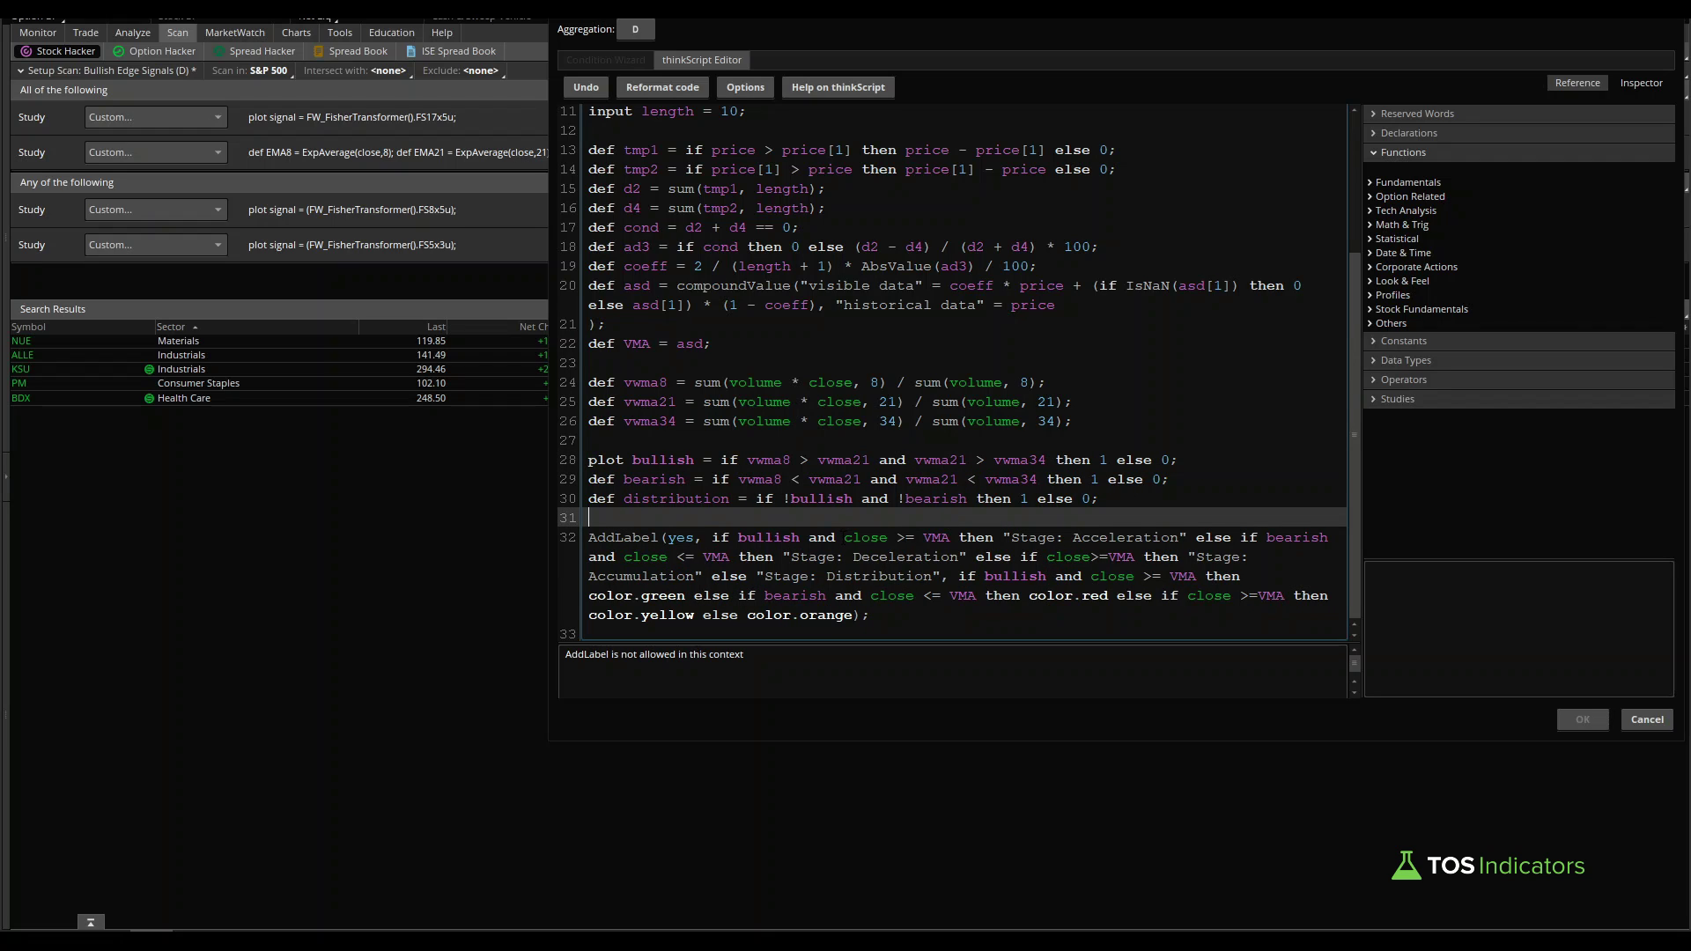
Step: Copy "close >= VMA" from the AddLabel statement and add it with "and" to the bullish plot's condition, before "then 1 else 0"
left_click_drag(844, 537, 1180, 537)
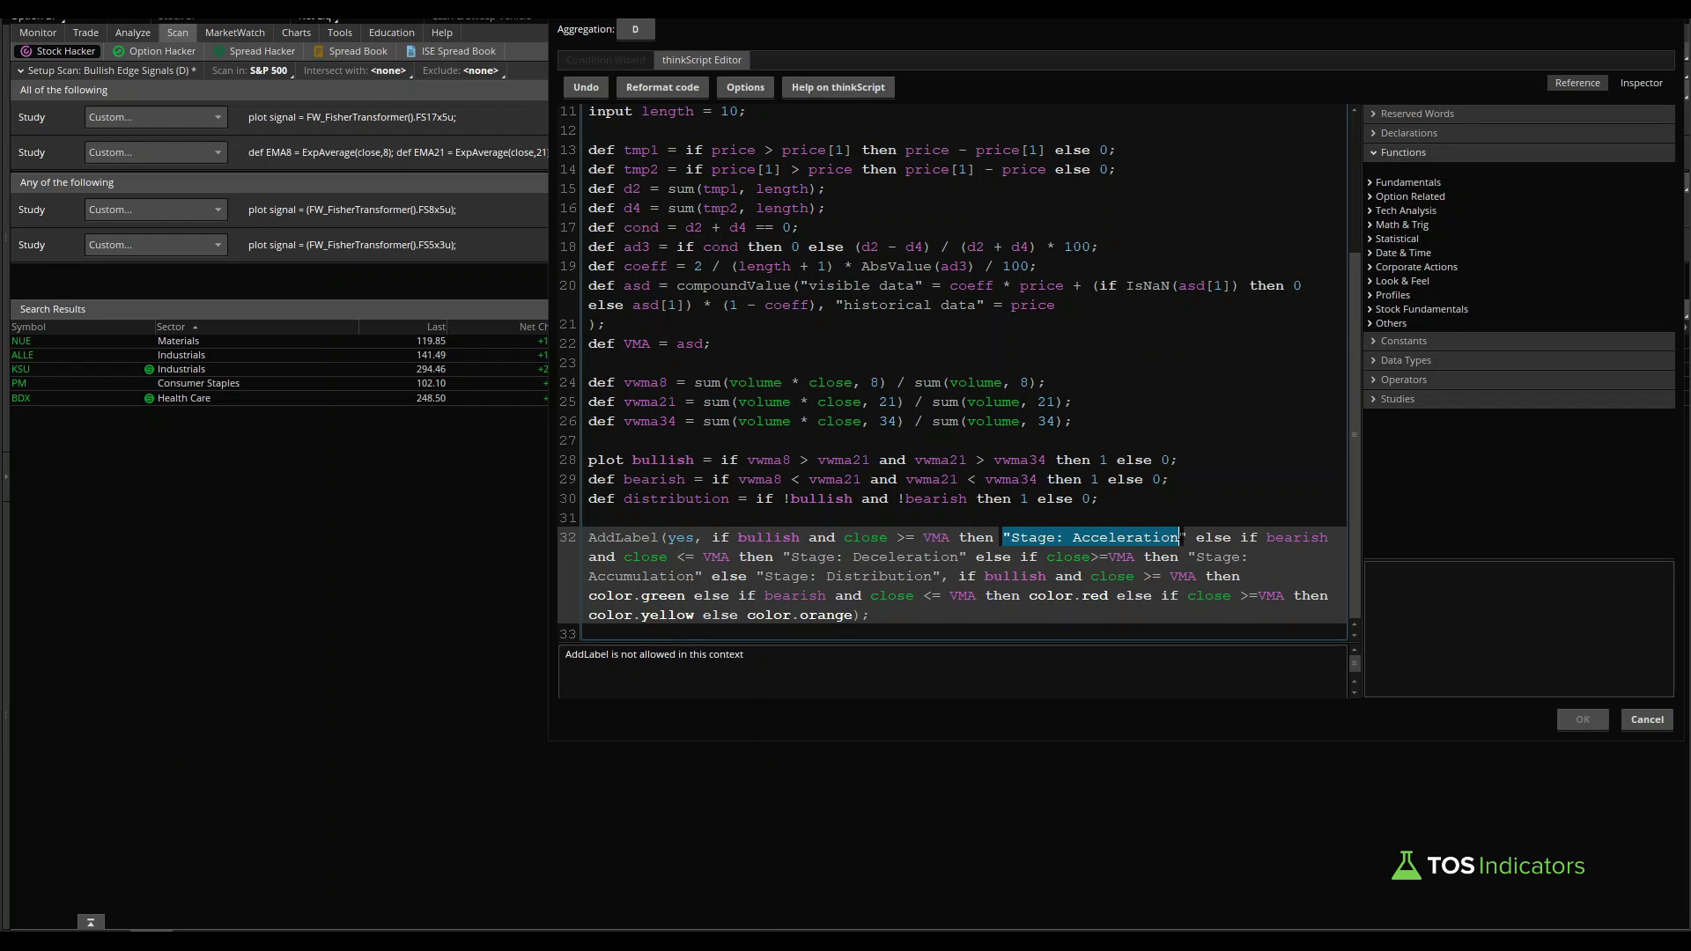
left_click(843, 537)
left_click_drag(843, 537, 951, 538)
key("ctrl+c")
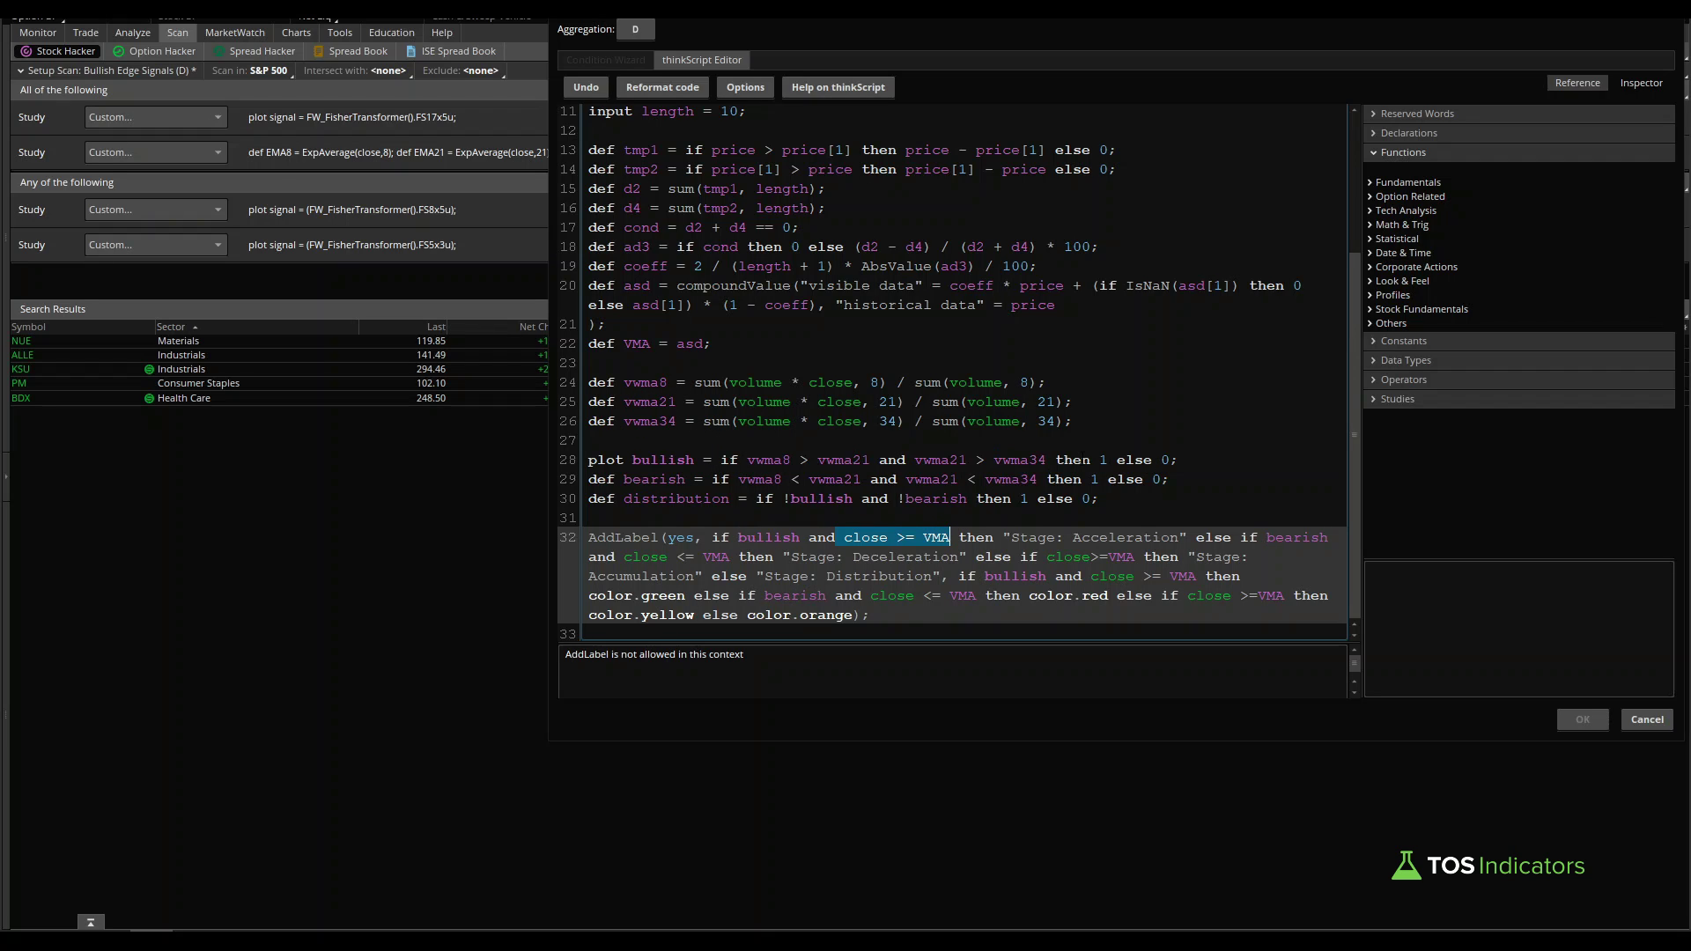
left_click(1057, 459)
type("and")
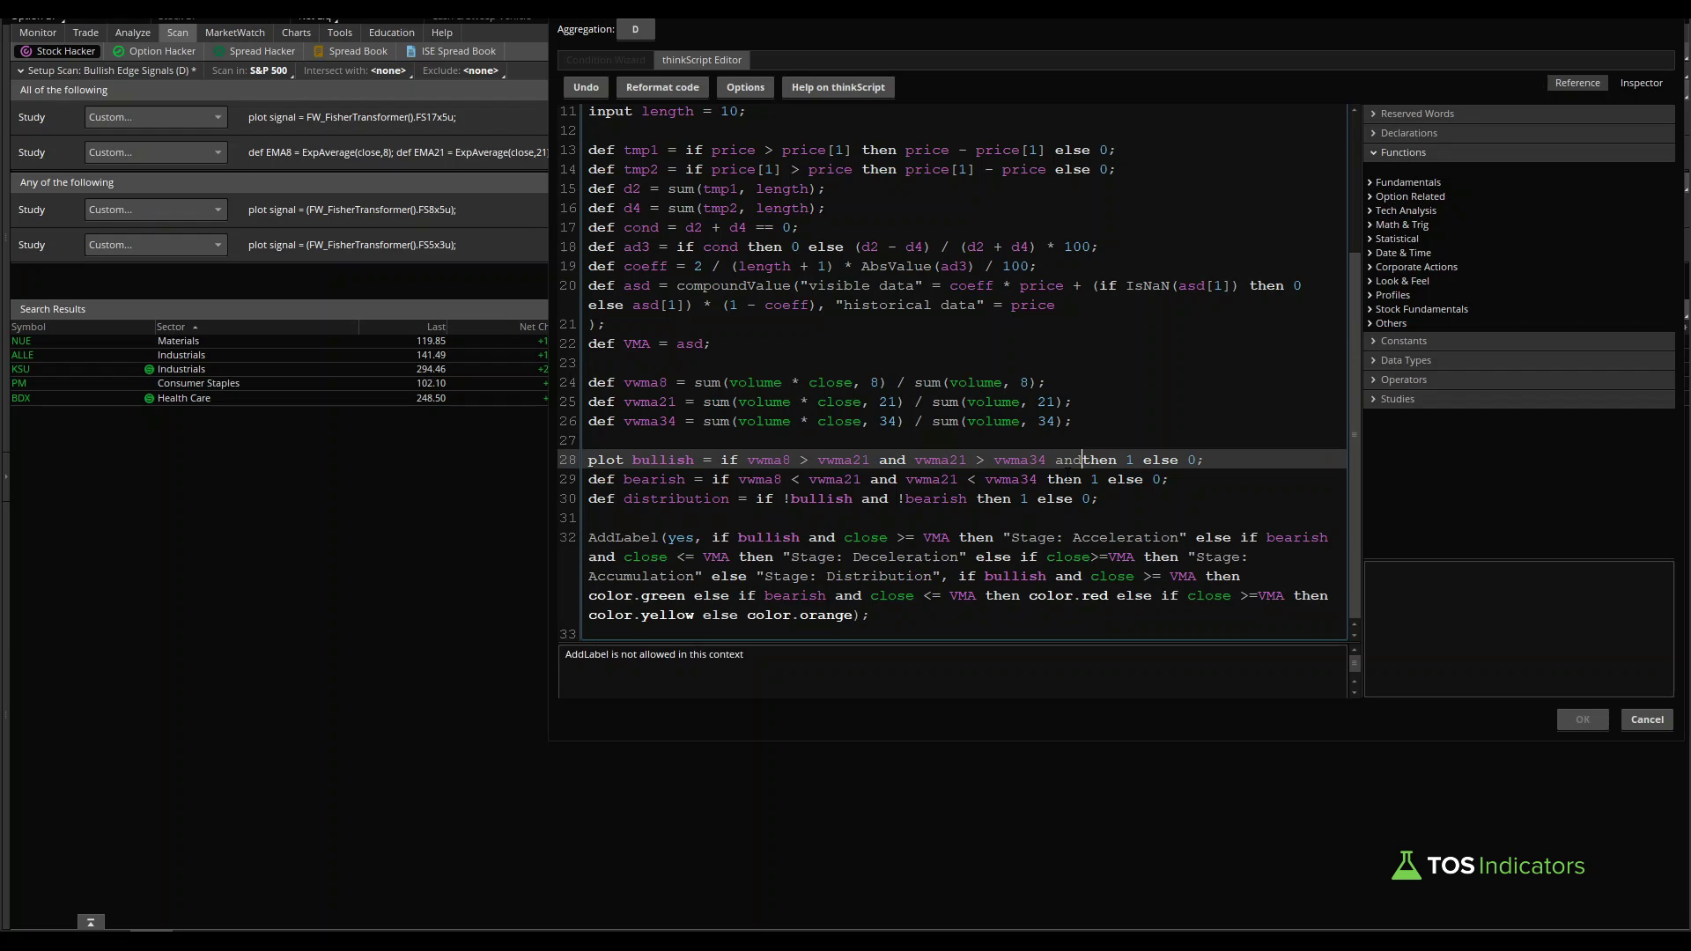
key("ctrl+v")
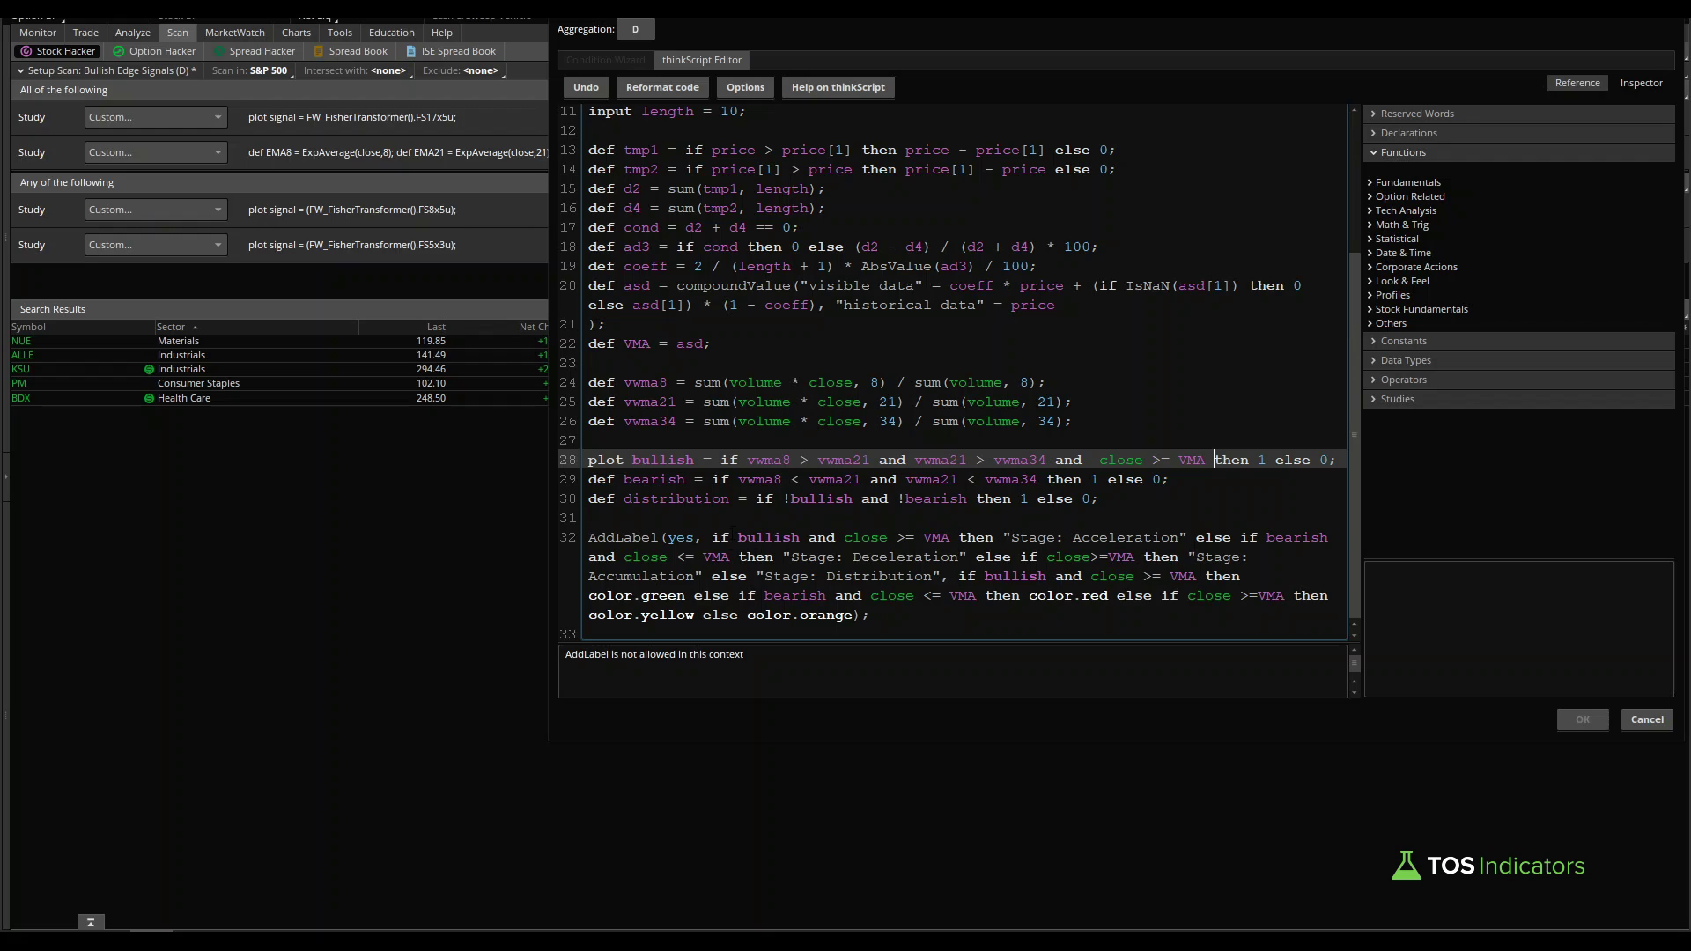
left_click_drag(730, 537, 951, 537)
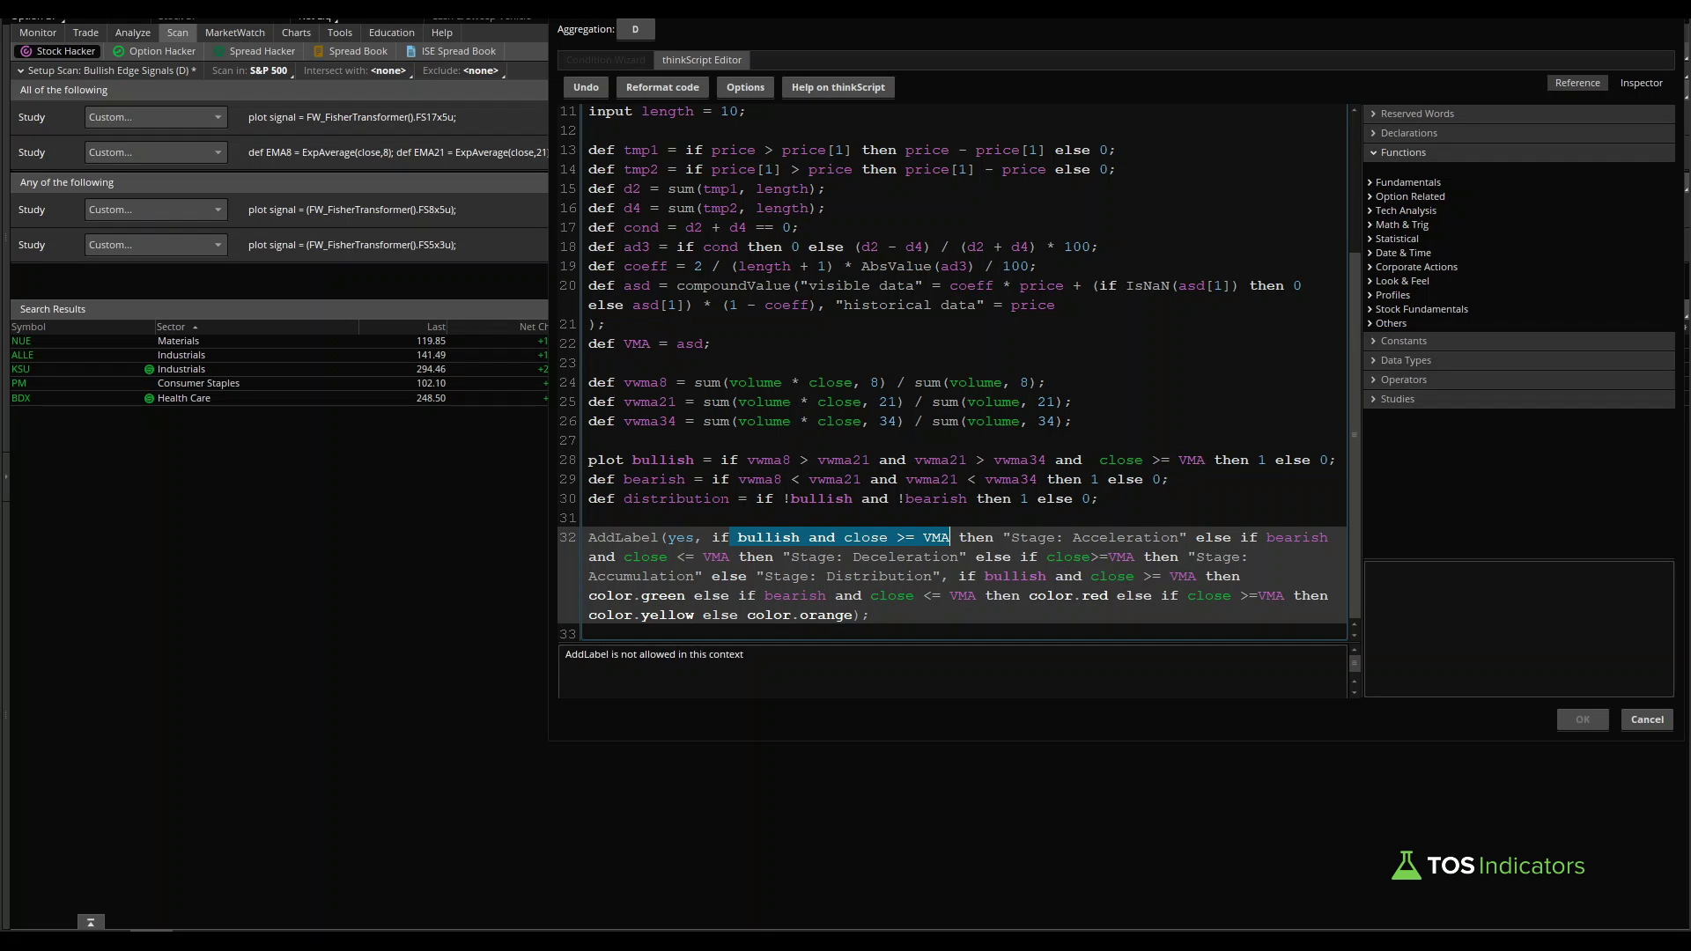
double_click(775, 460)
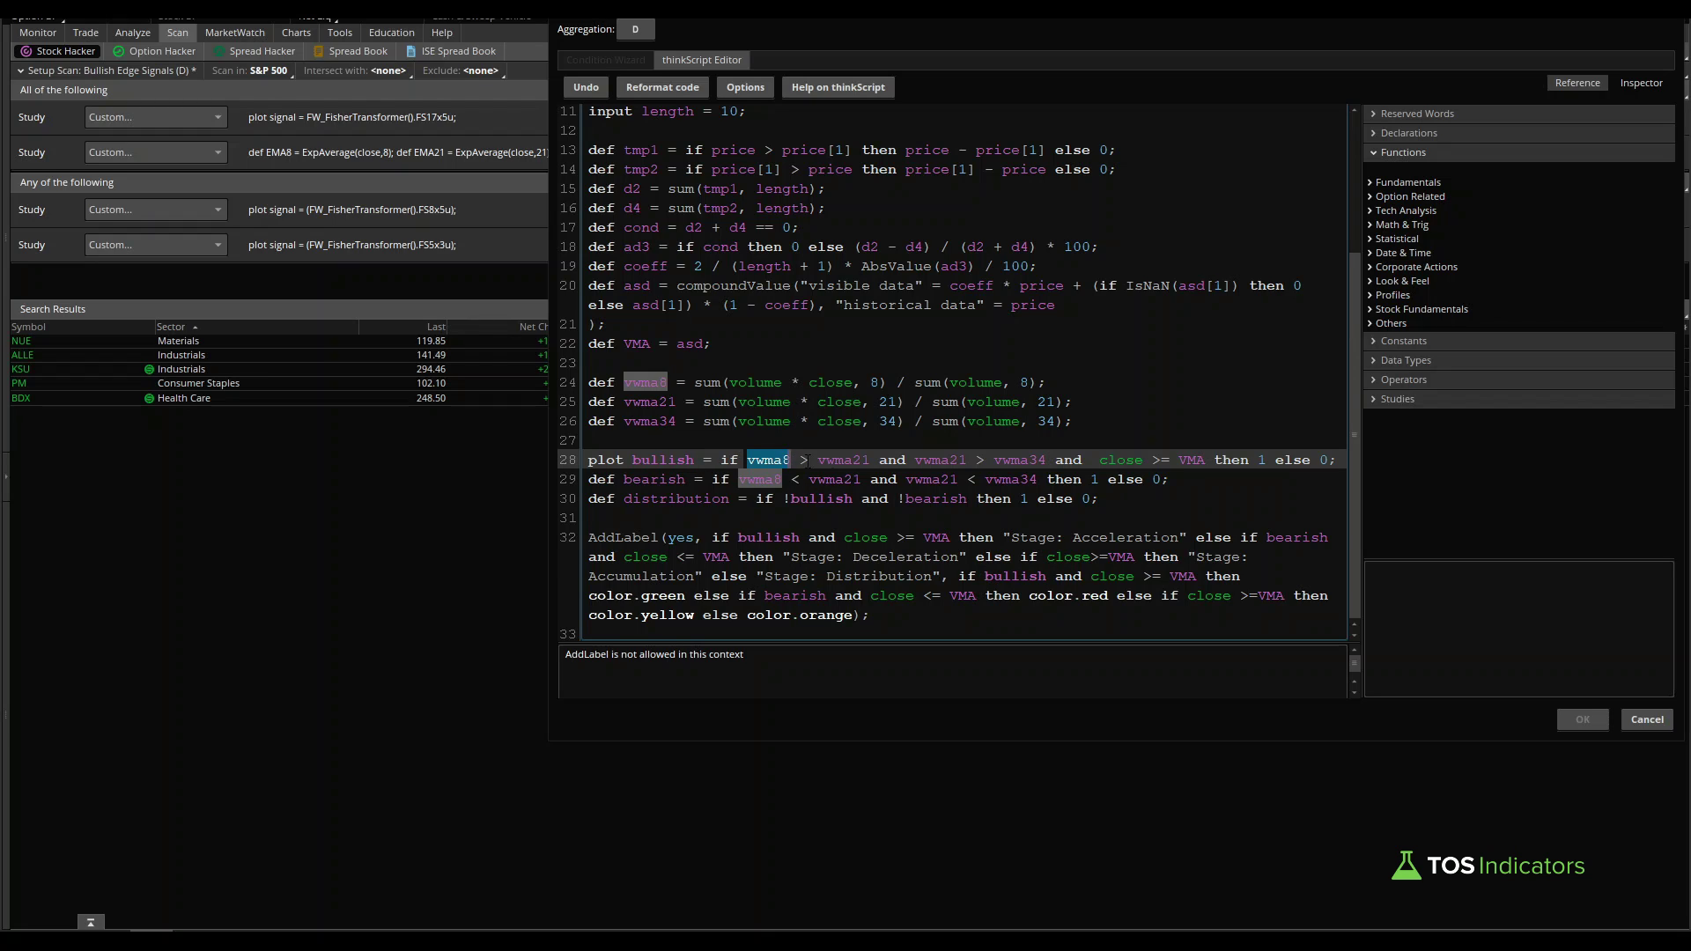
left_click_drag(804, 459, 1215, 459)
left_click(1092, 459)
left_click(819, 498)
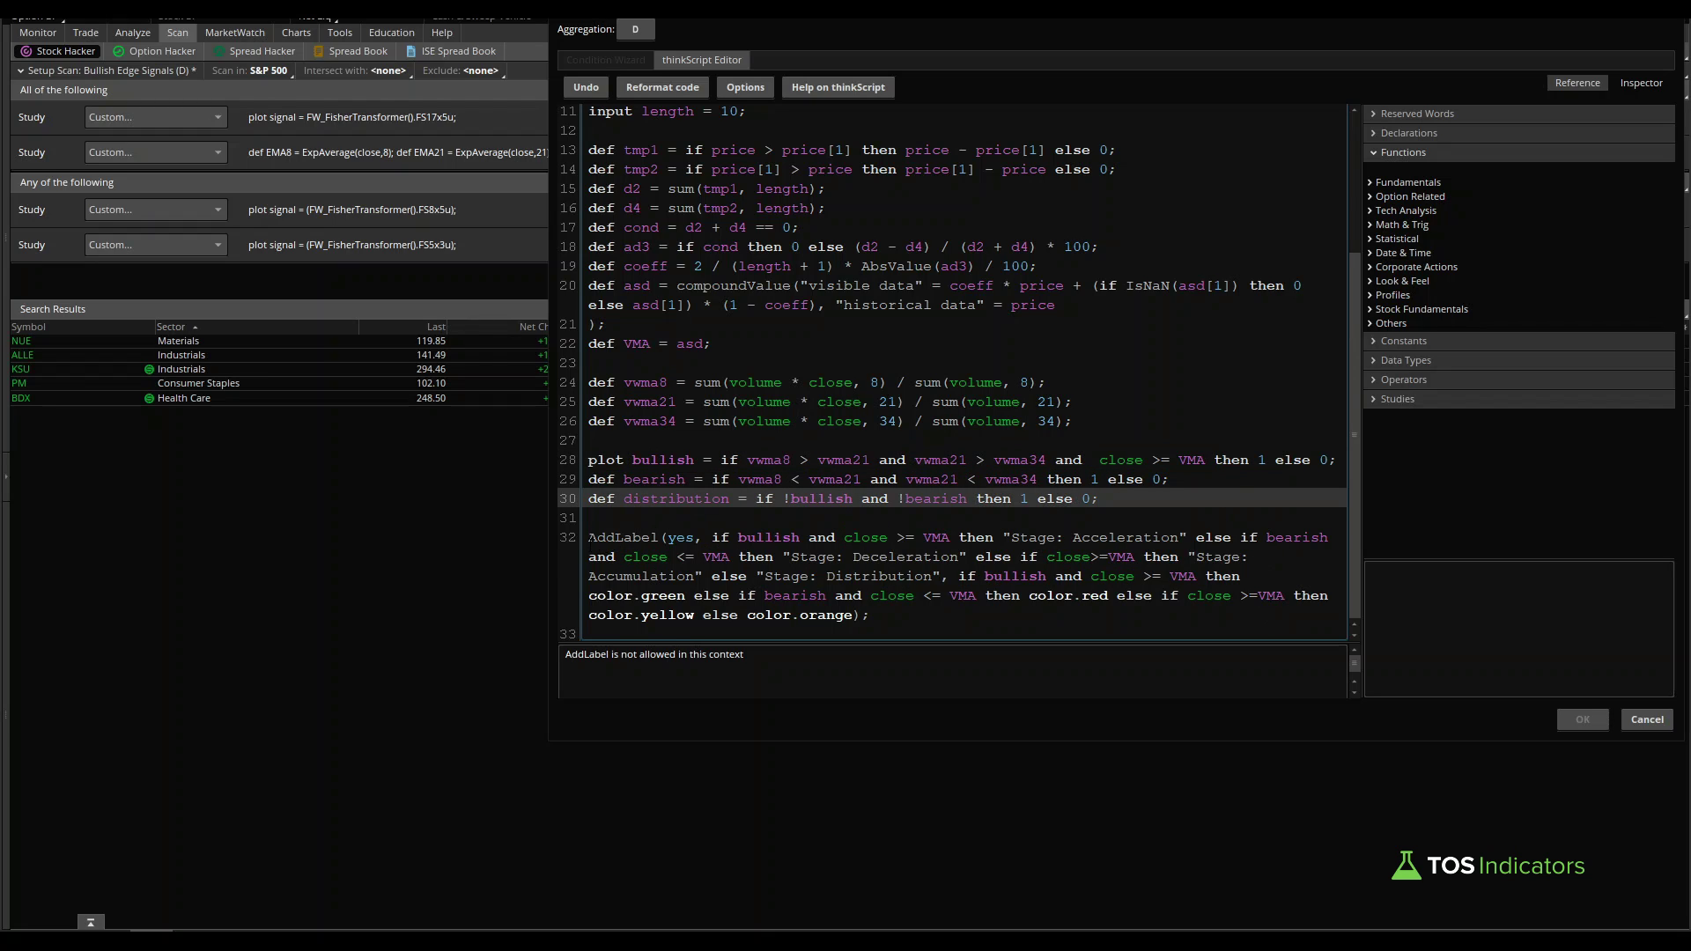
Step: Comment out the AddLabel statement with "#", accept the filter and rerun the scan
left_click(589, 537)
type("#")
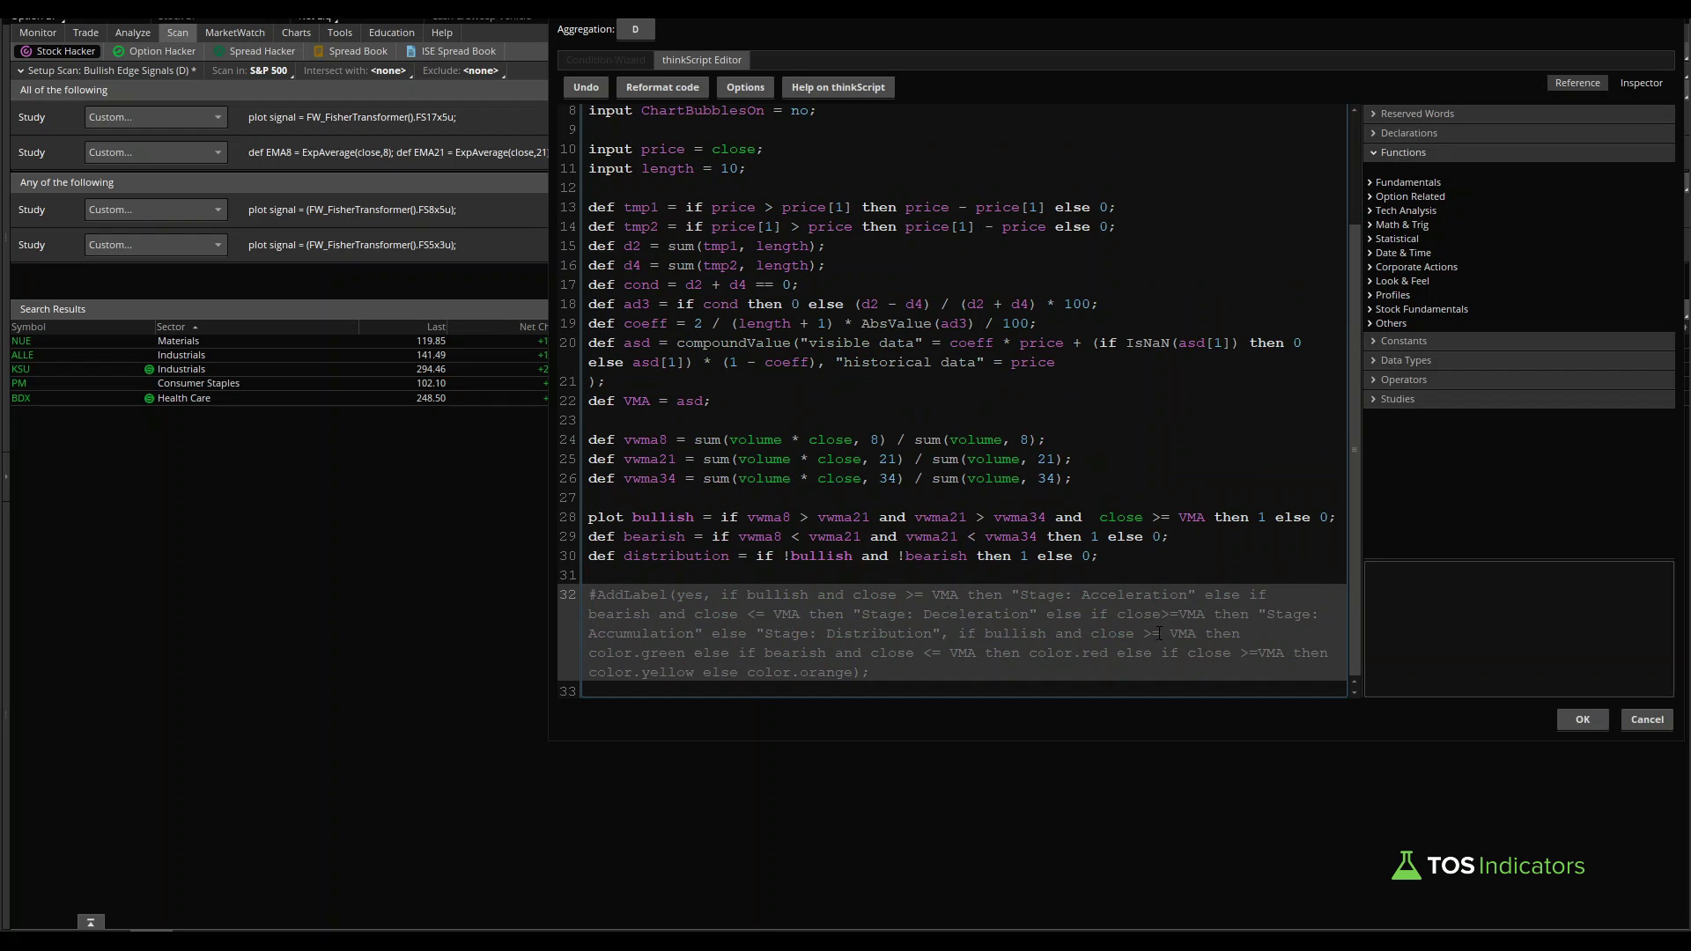
left_click(1582, 719)
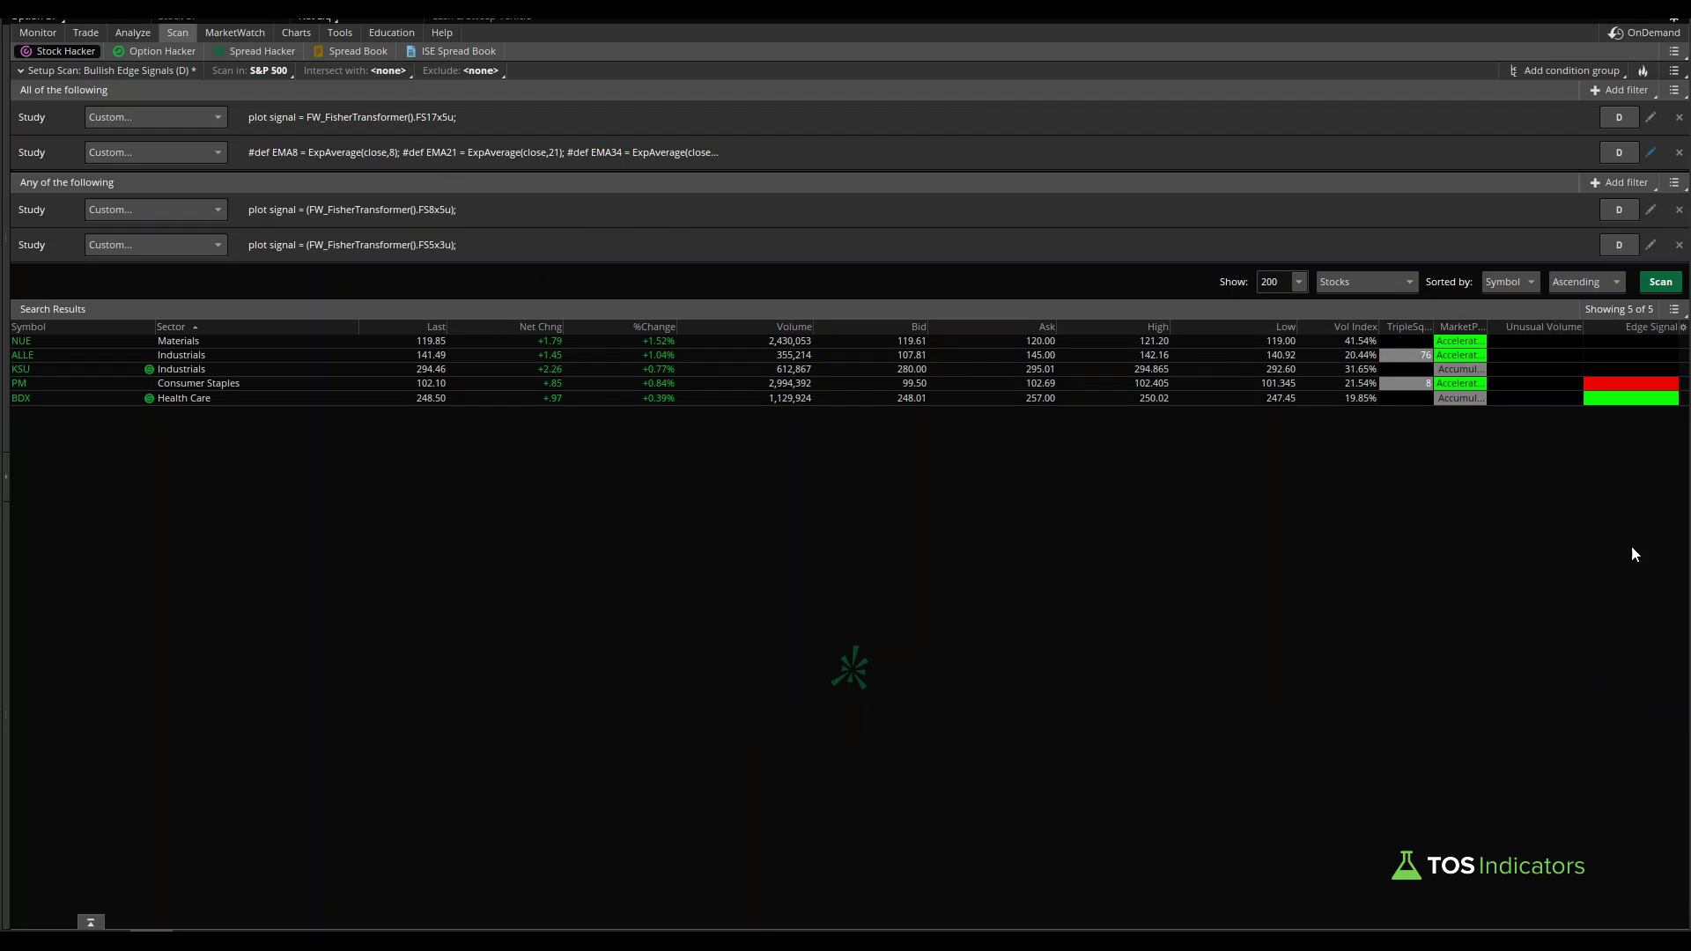
left_click(1659, 286)
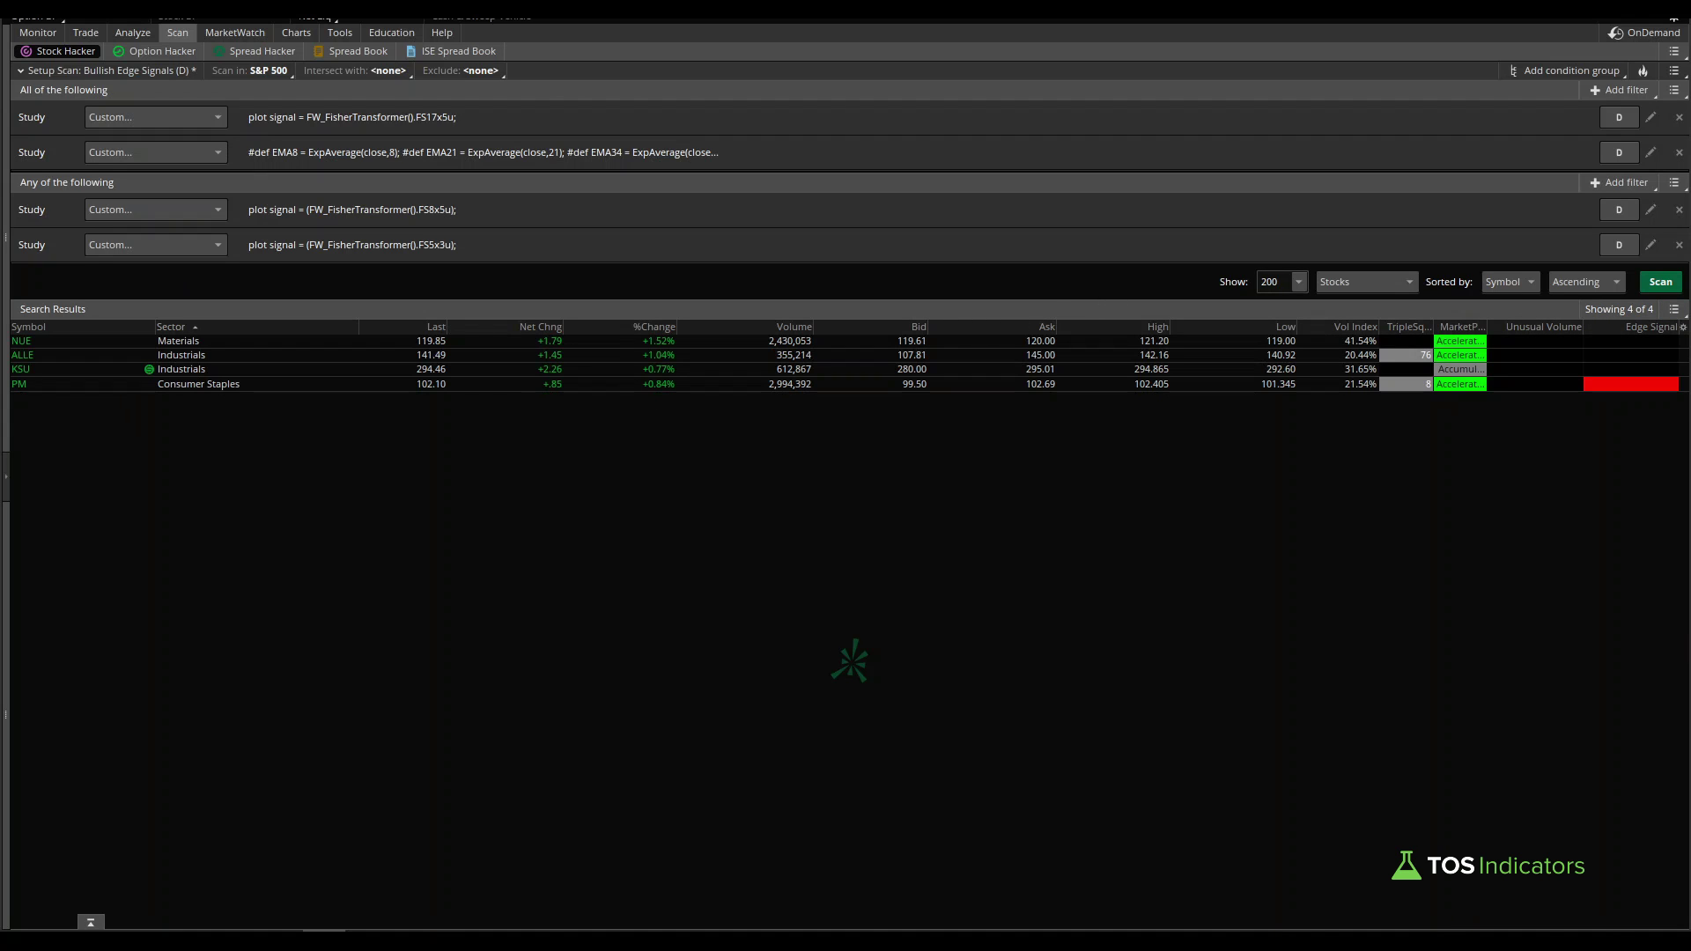
Step: Switch to the chart and load the symbol PM from the scan results
mouse_move(54, 341)
left_mouse_down()
mouse_move(88, 347)
mouse_move(27, 421)
left_mouse_up()
key("Escape")
left_click(296, 33)
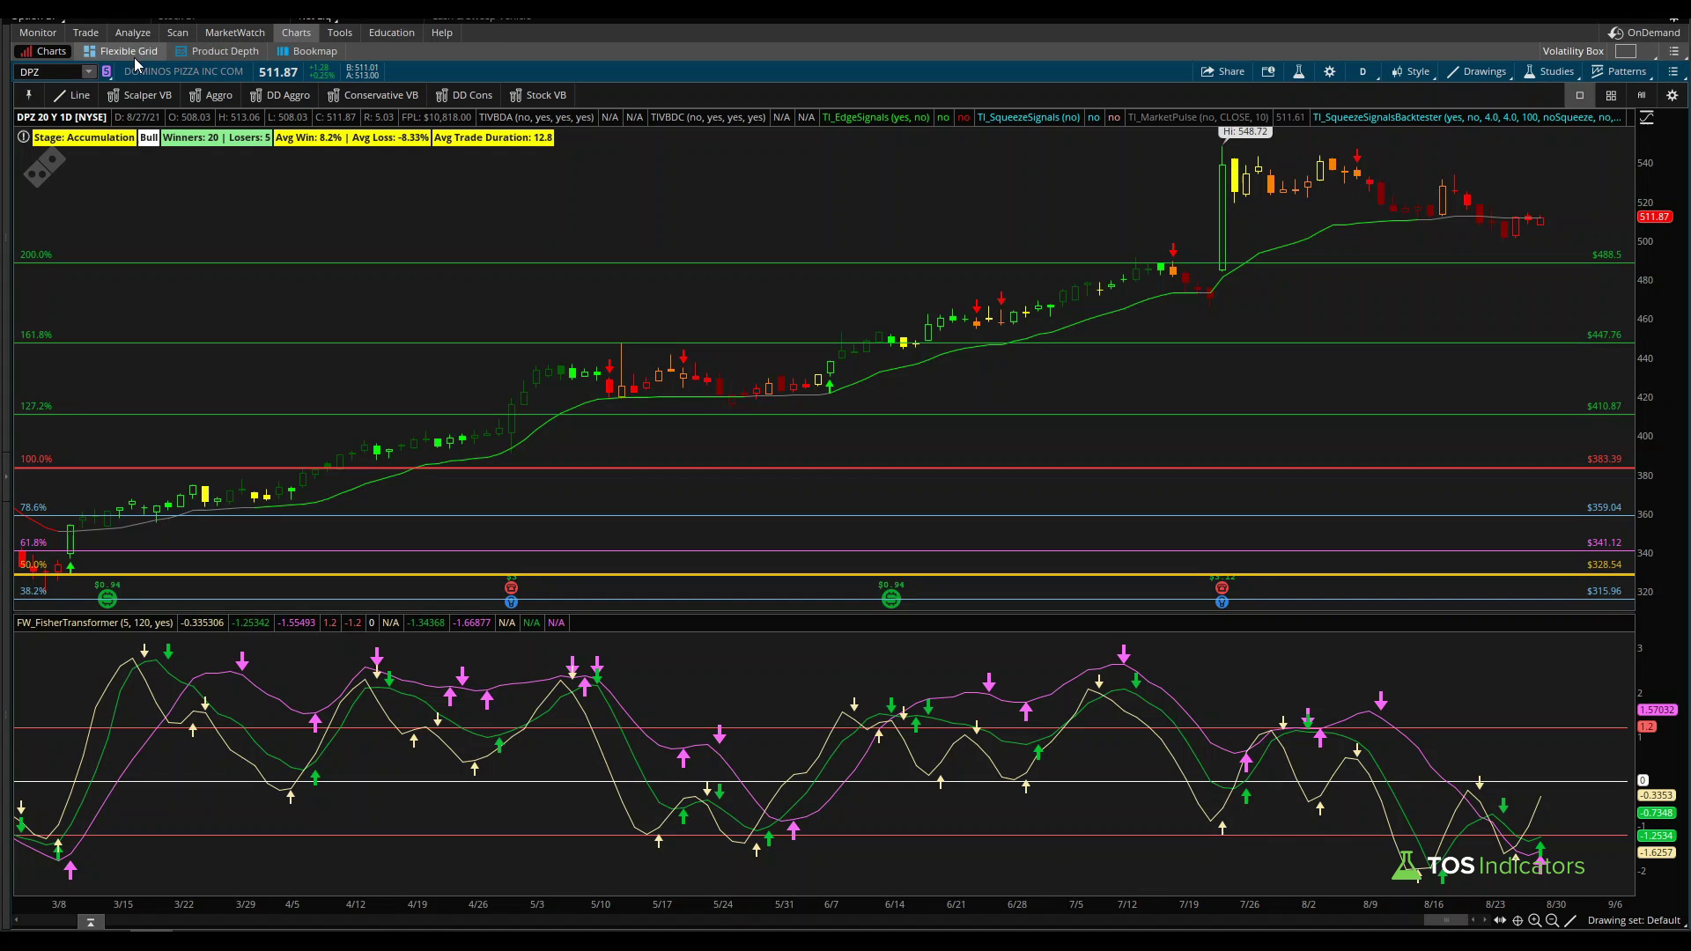
left_click(68, 71)
type("PM")
key("Return")
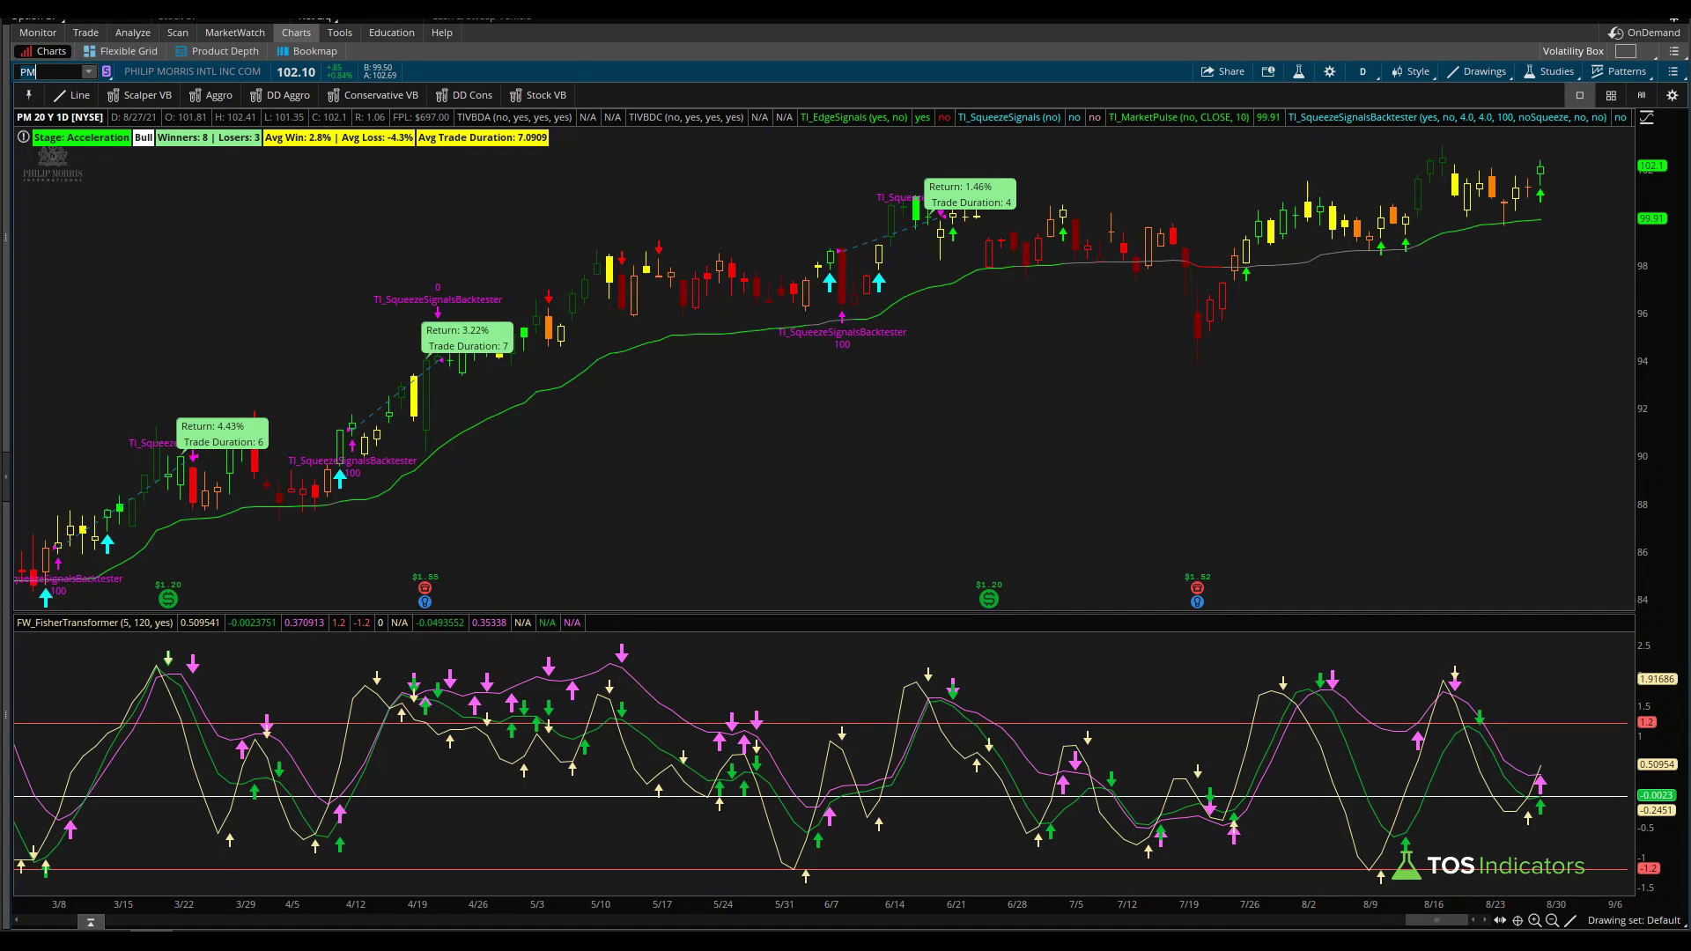
mouse_move(1565, 782)
left_mouse_down()
mouse_move(1555, 755)
mouse_move(1528, 847)
mouse_move(1578, 794)
left_mouse_up()
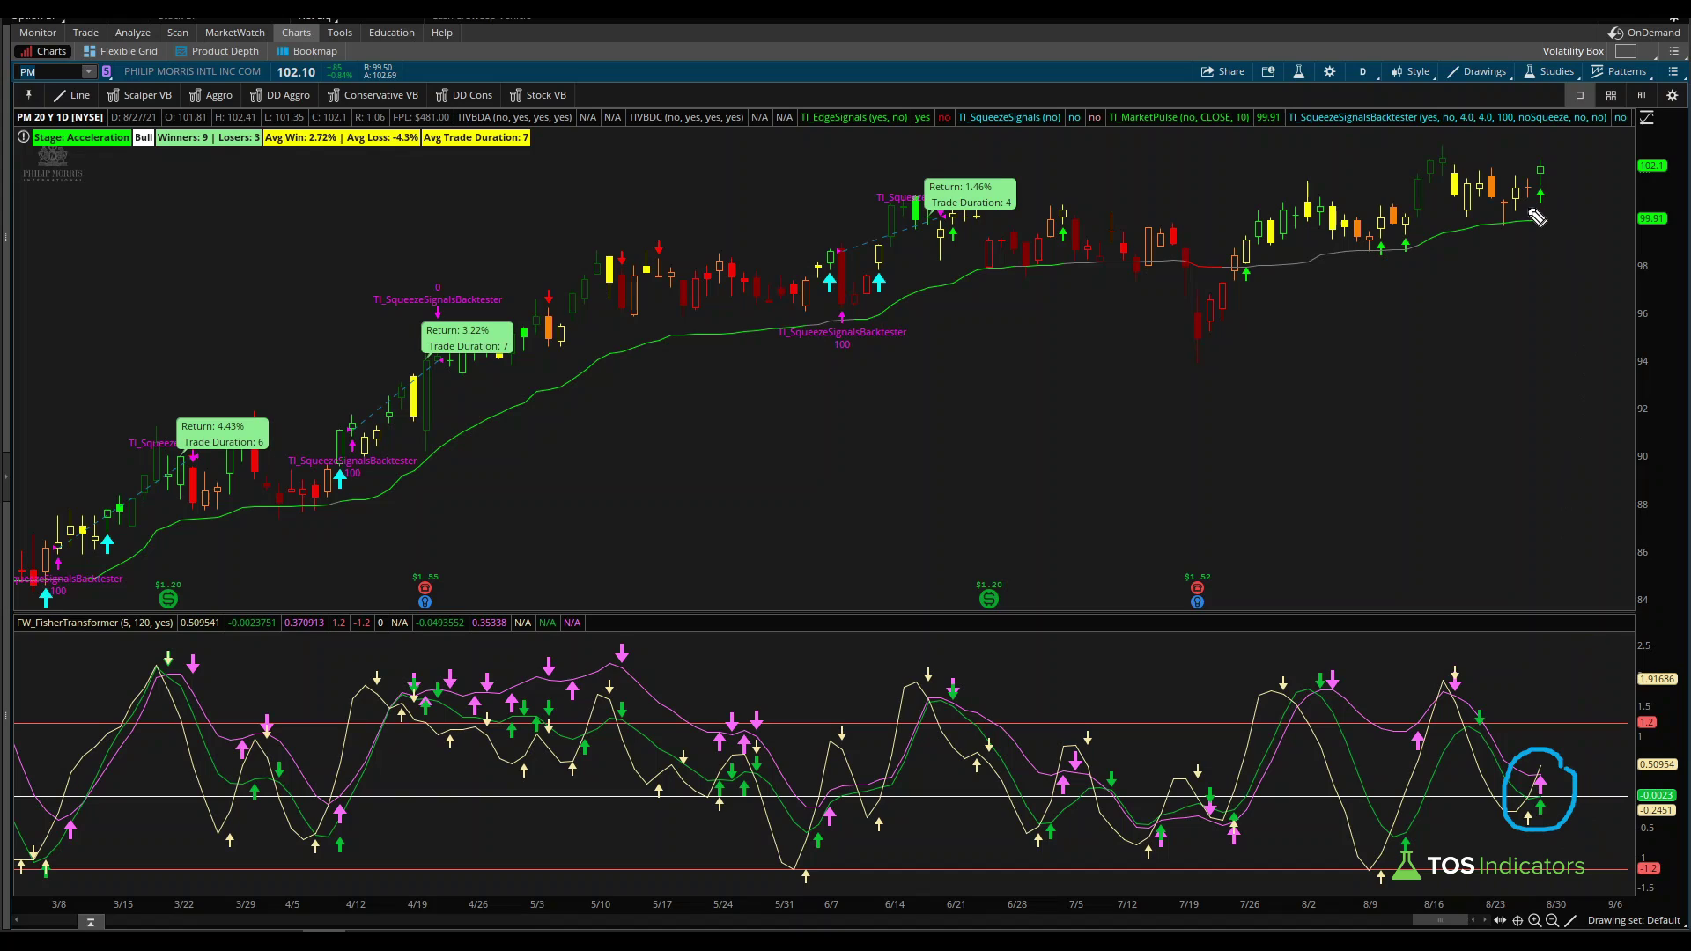
left_click_drag(1512, 318, 1539, 250)
left_click(1550, 733)
left_click_drag(1552, 733, 1598, 715)
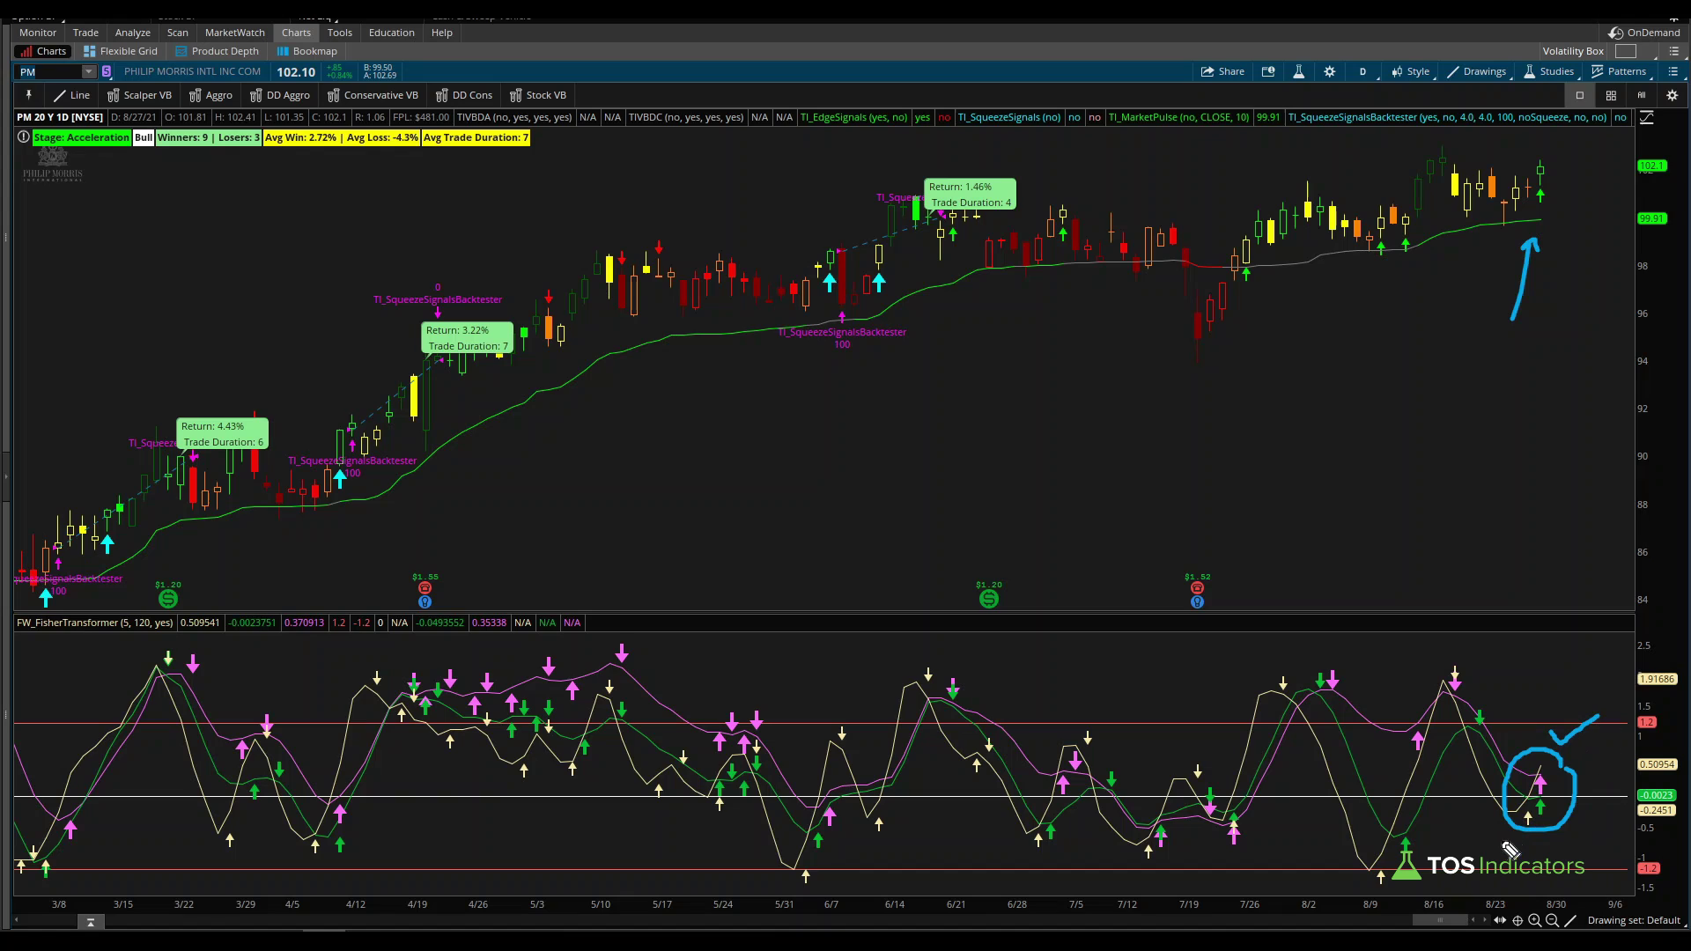
key("Escape")
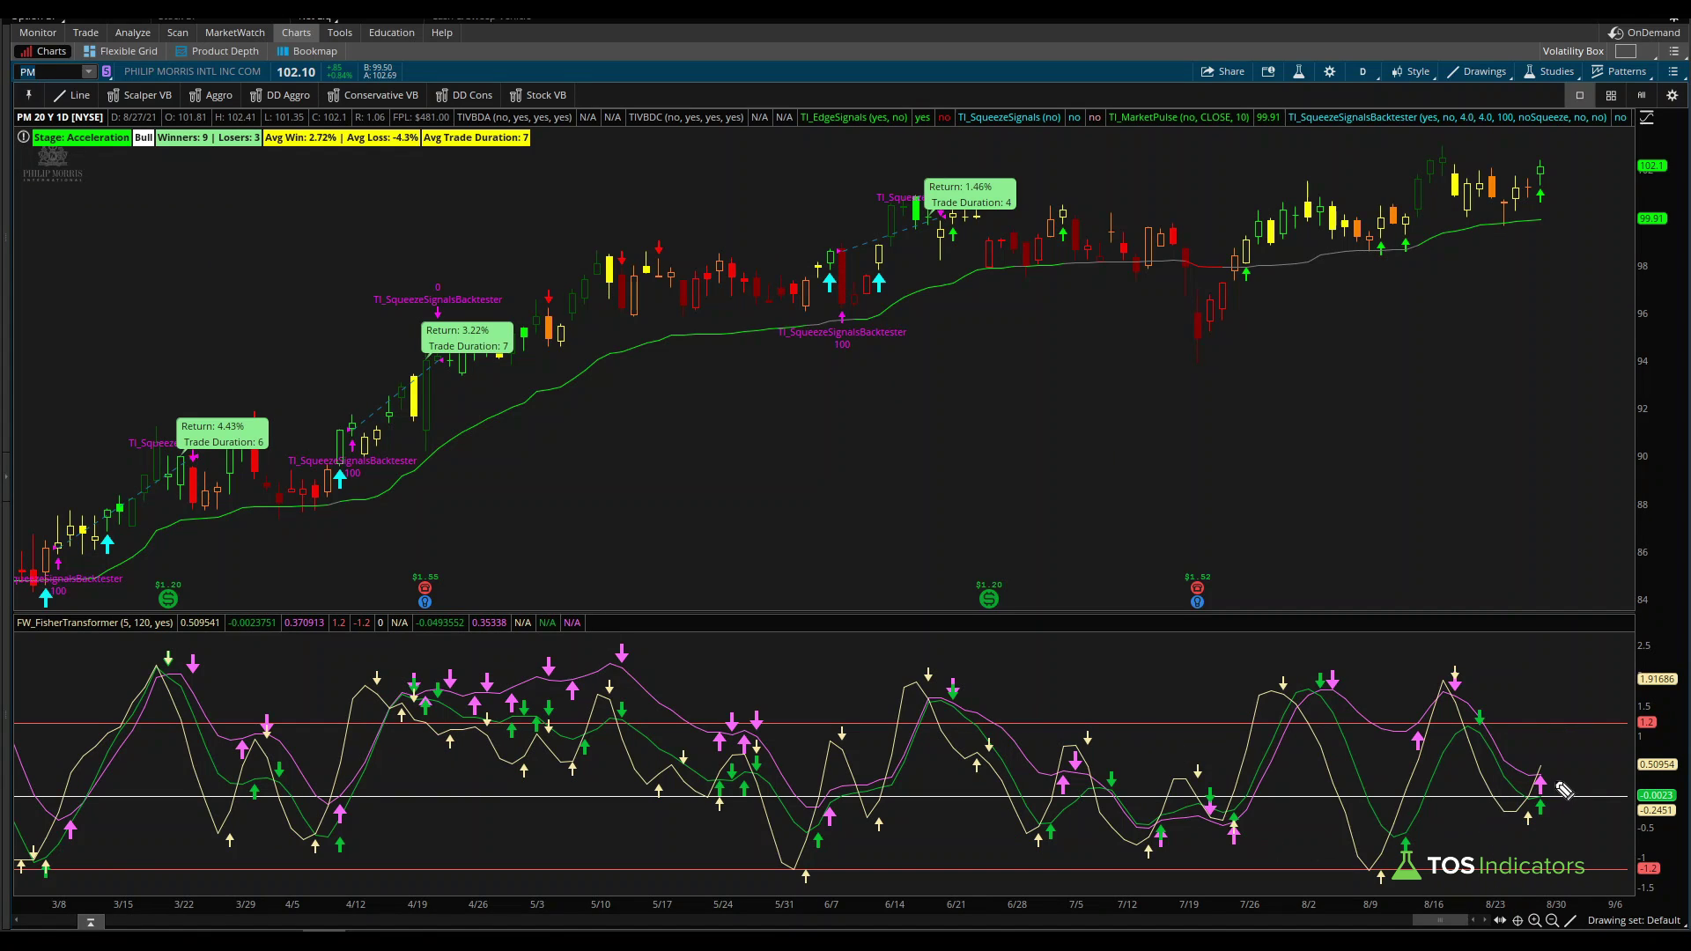
mouse_move(1557, 780)
left_mouse_down()
mouse_move(1511, 794)
mouse_move(1551, 777)
mouse_move(1576, 867)
mouse_move(1607, 878)
mouse_move(1601, 861)
left_mouse_up()
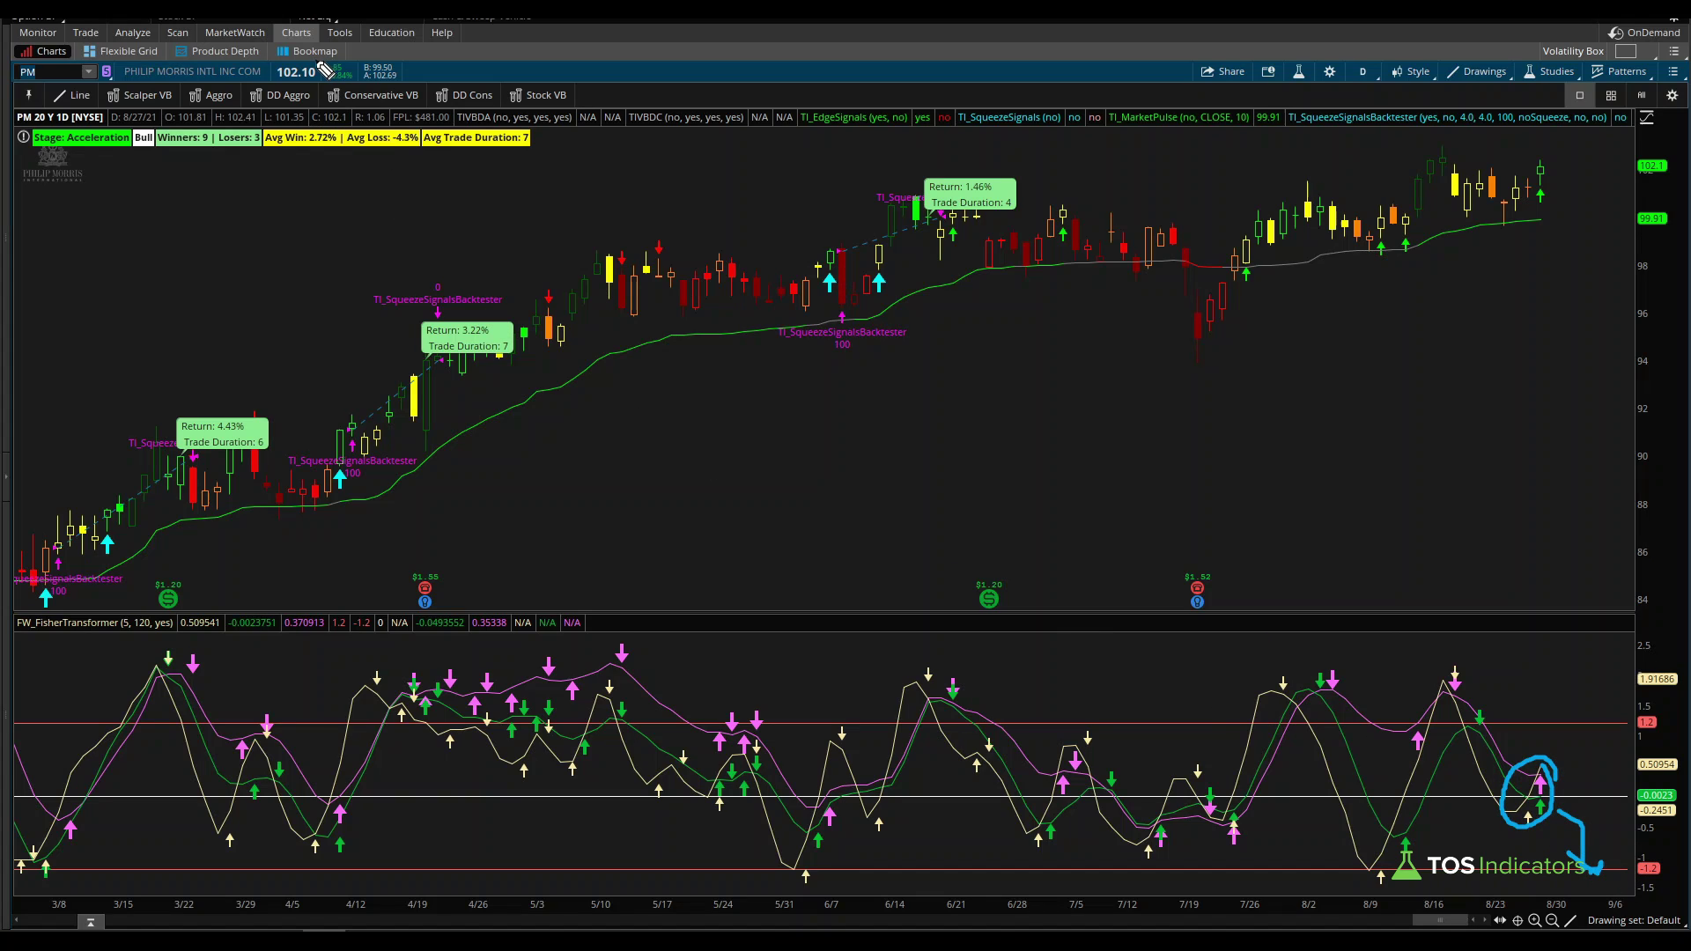
key("Escape")
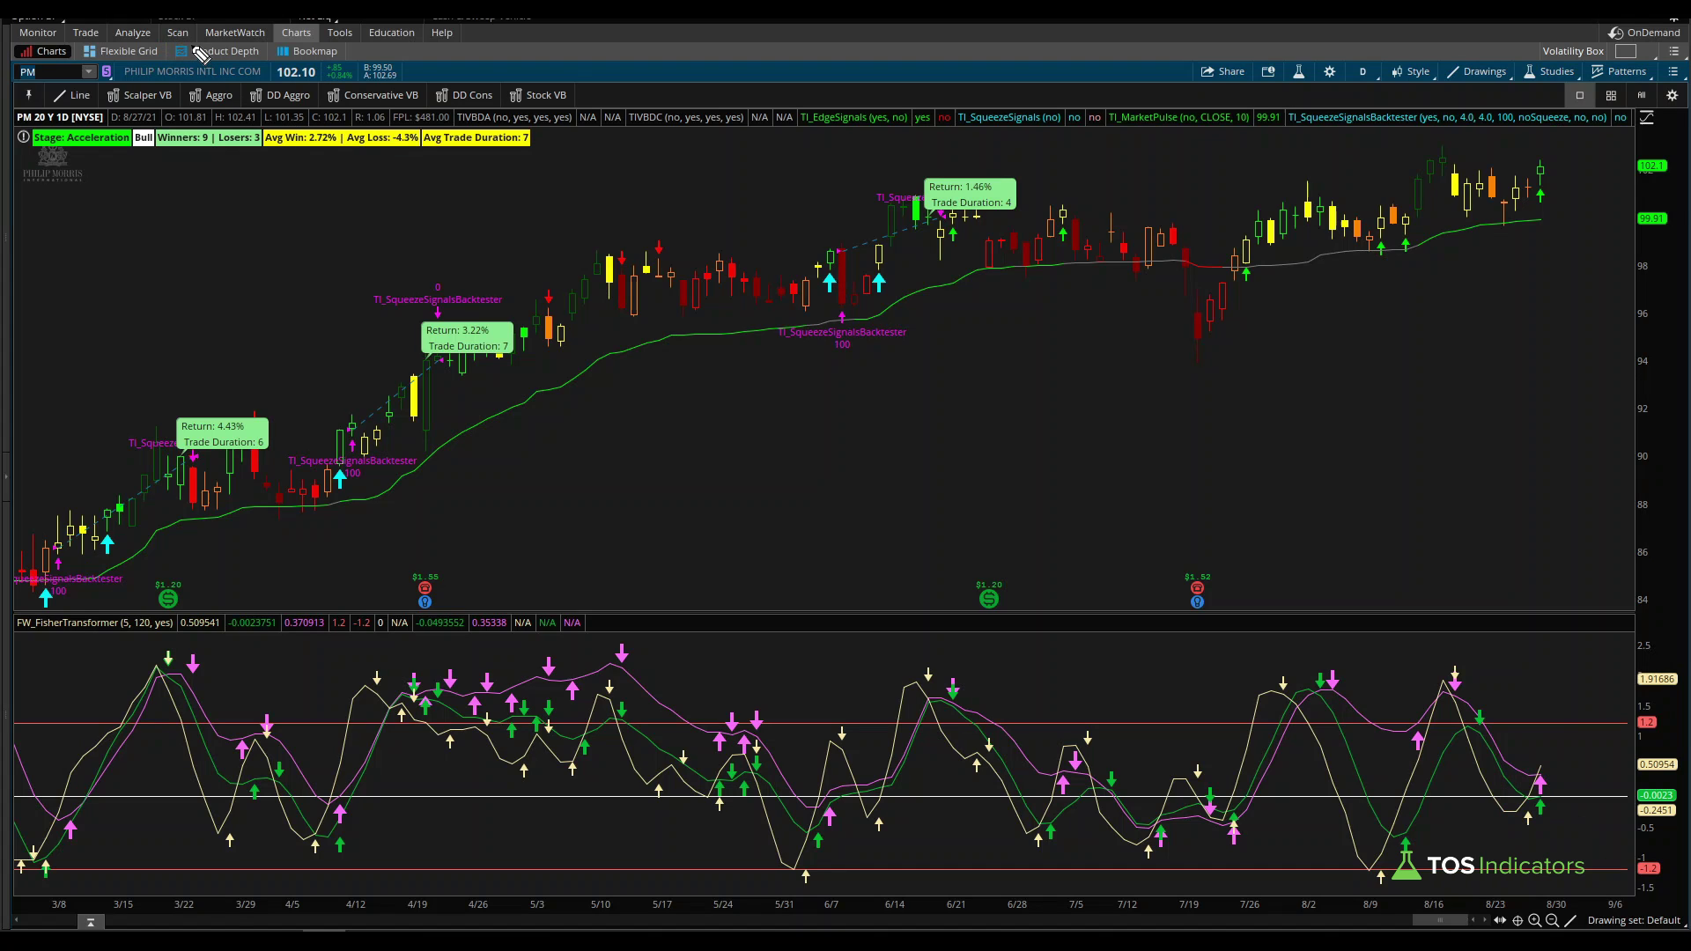
Step: Return to the scan, copy the "<= -1.2;" threshold from the FS17x5u filter's script and close its editor
left_click(177, 33)
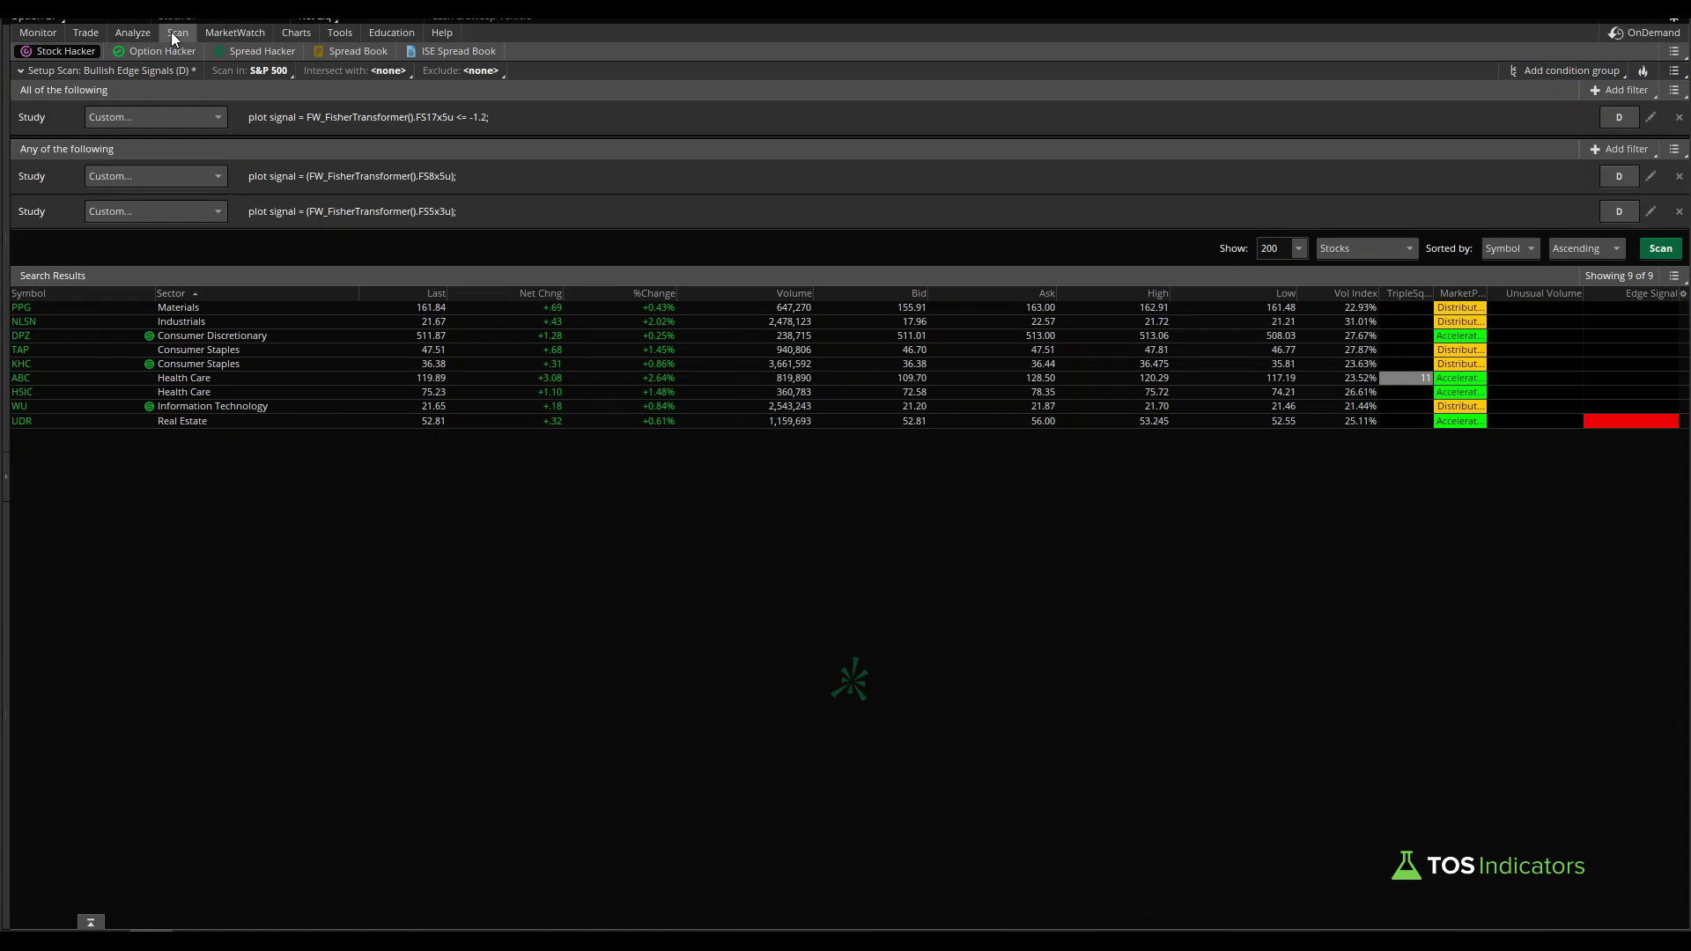
left_click(1650, 117)
left_click(692, 61)
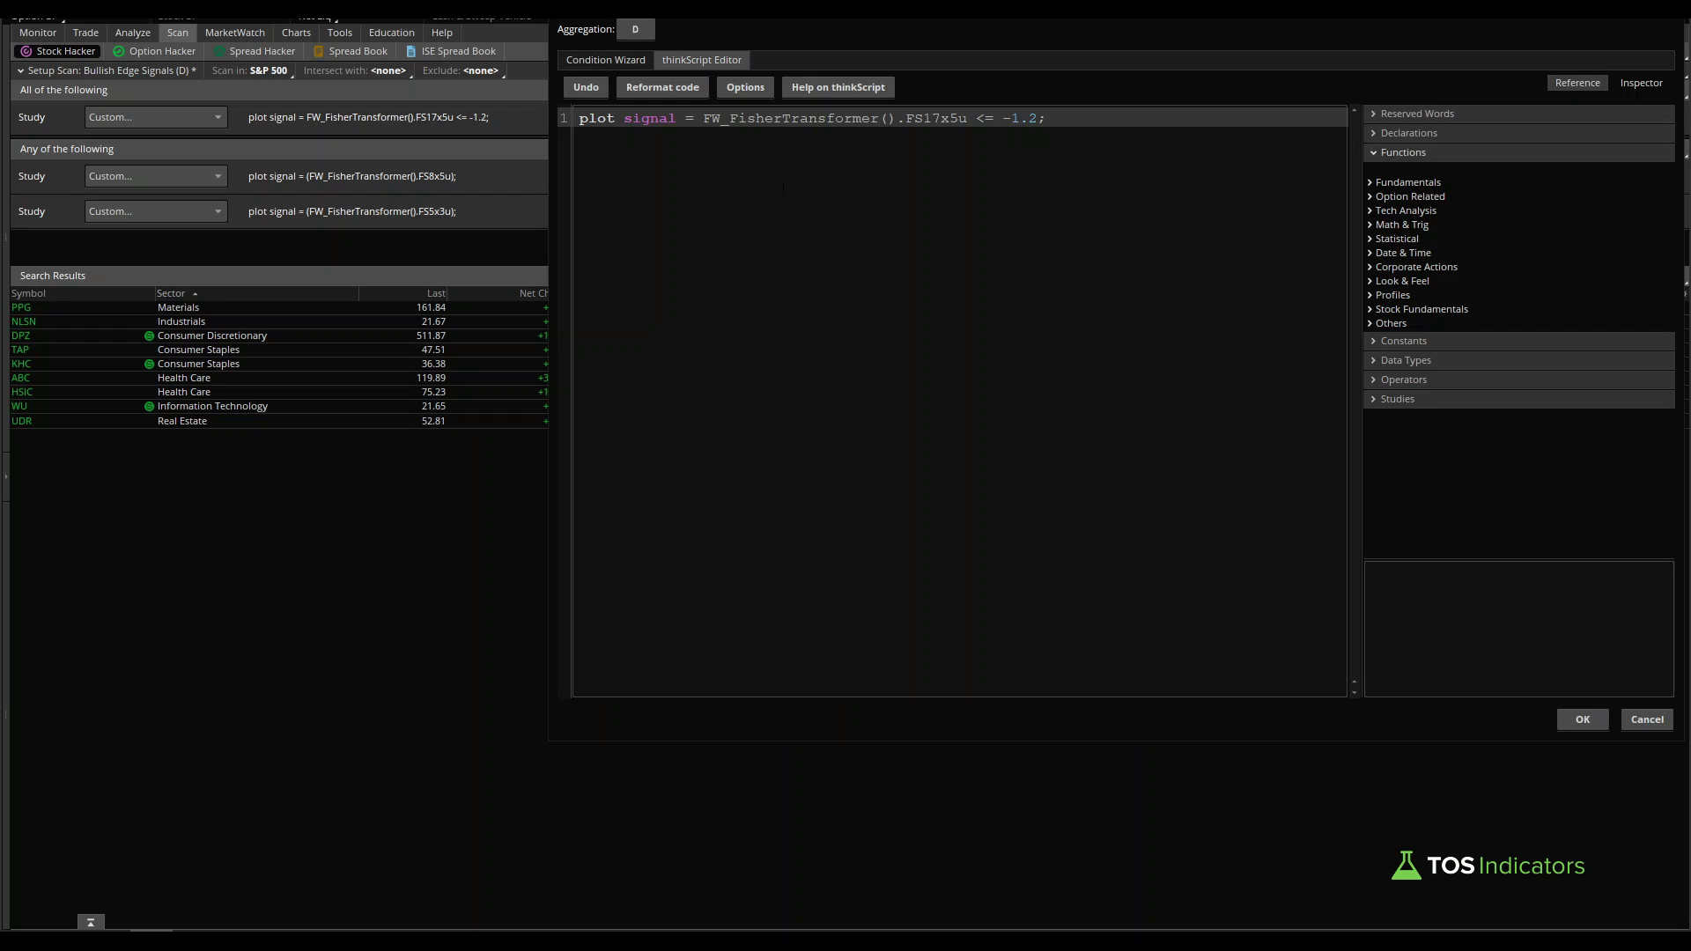
left_click_drag(705, 118, 950, 118)
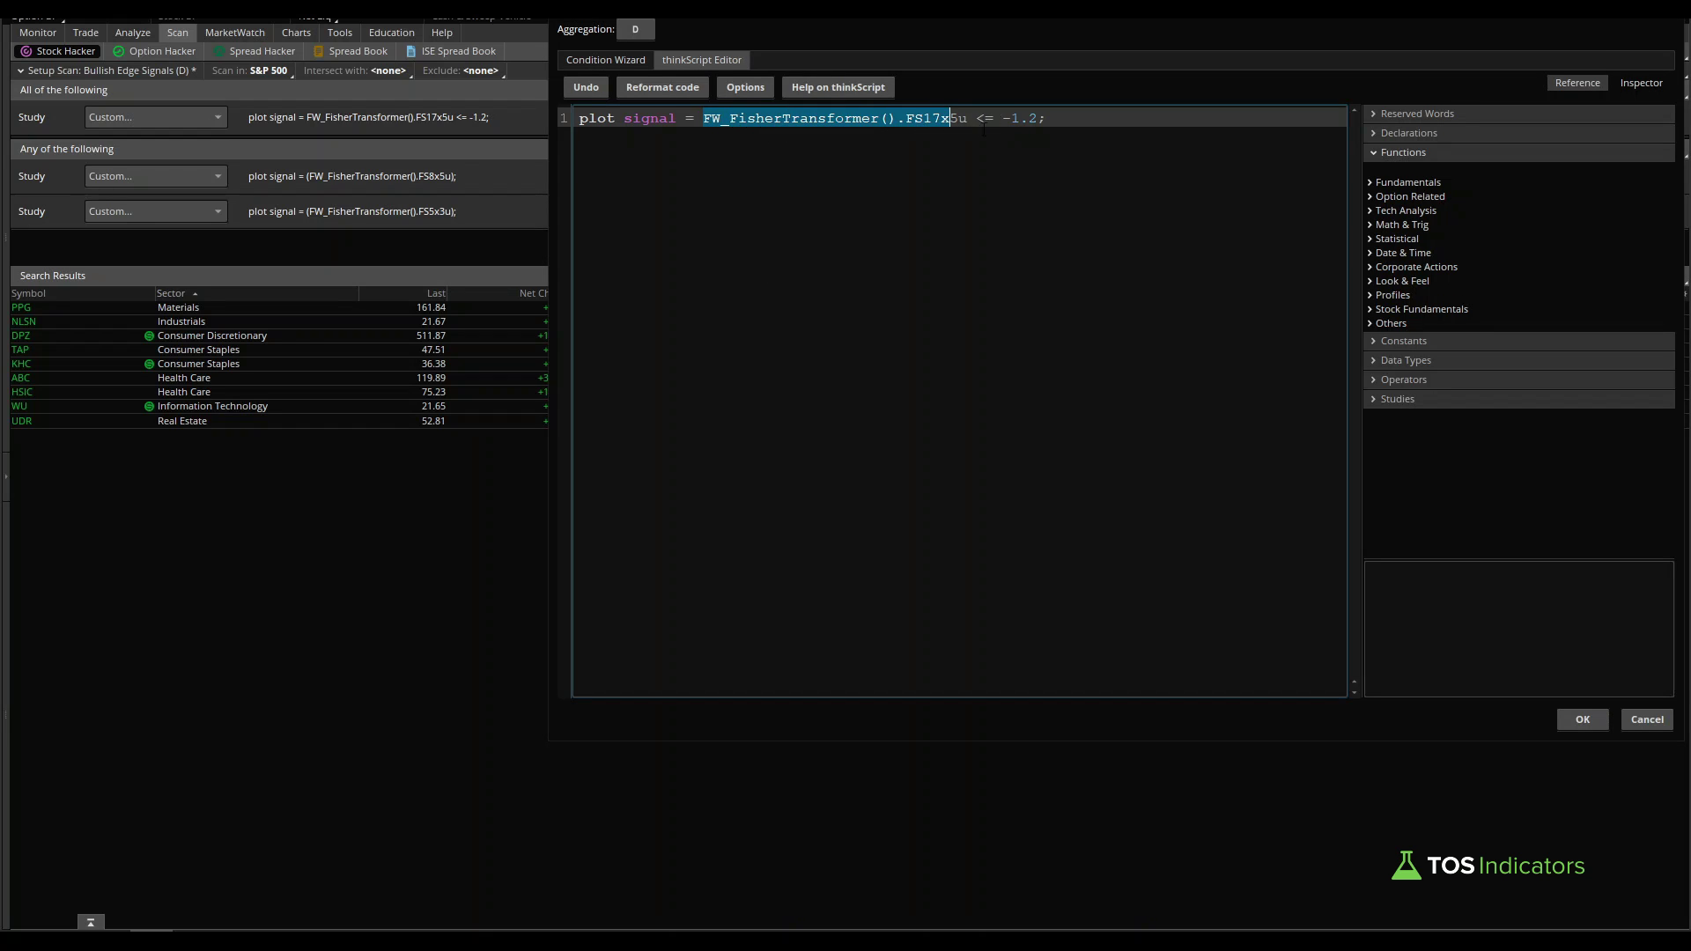
double_click(984, 118)
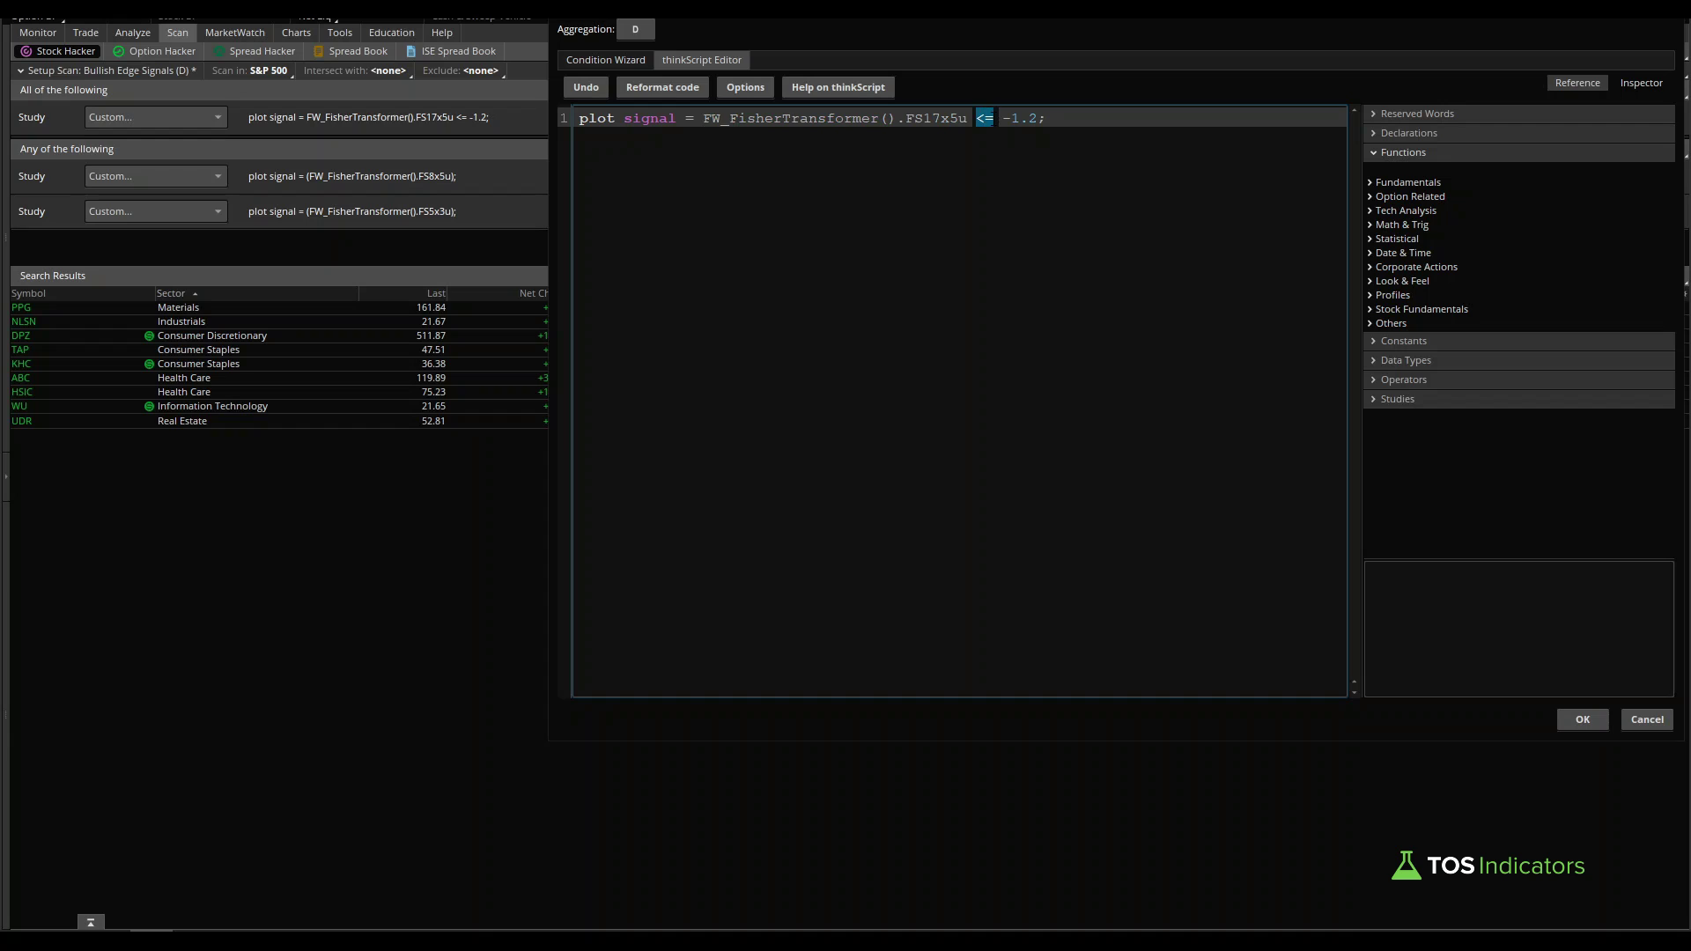
left_click_drag(1003, 118, 1038, 118)
left_click_drag(704, 118, 967, 118)
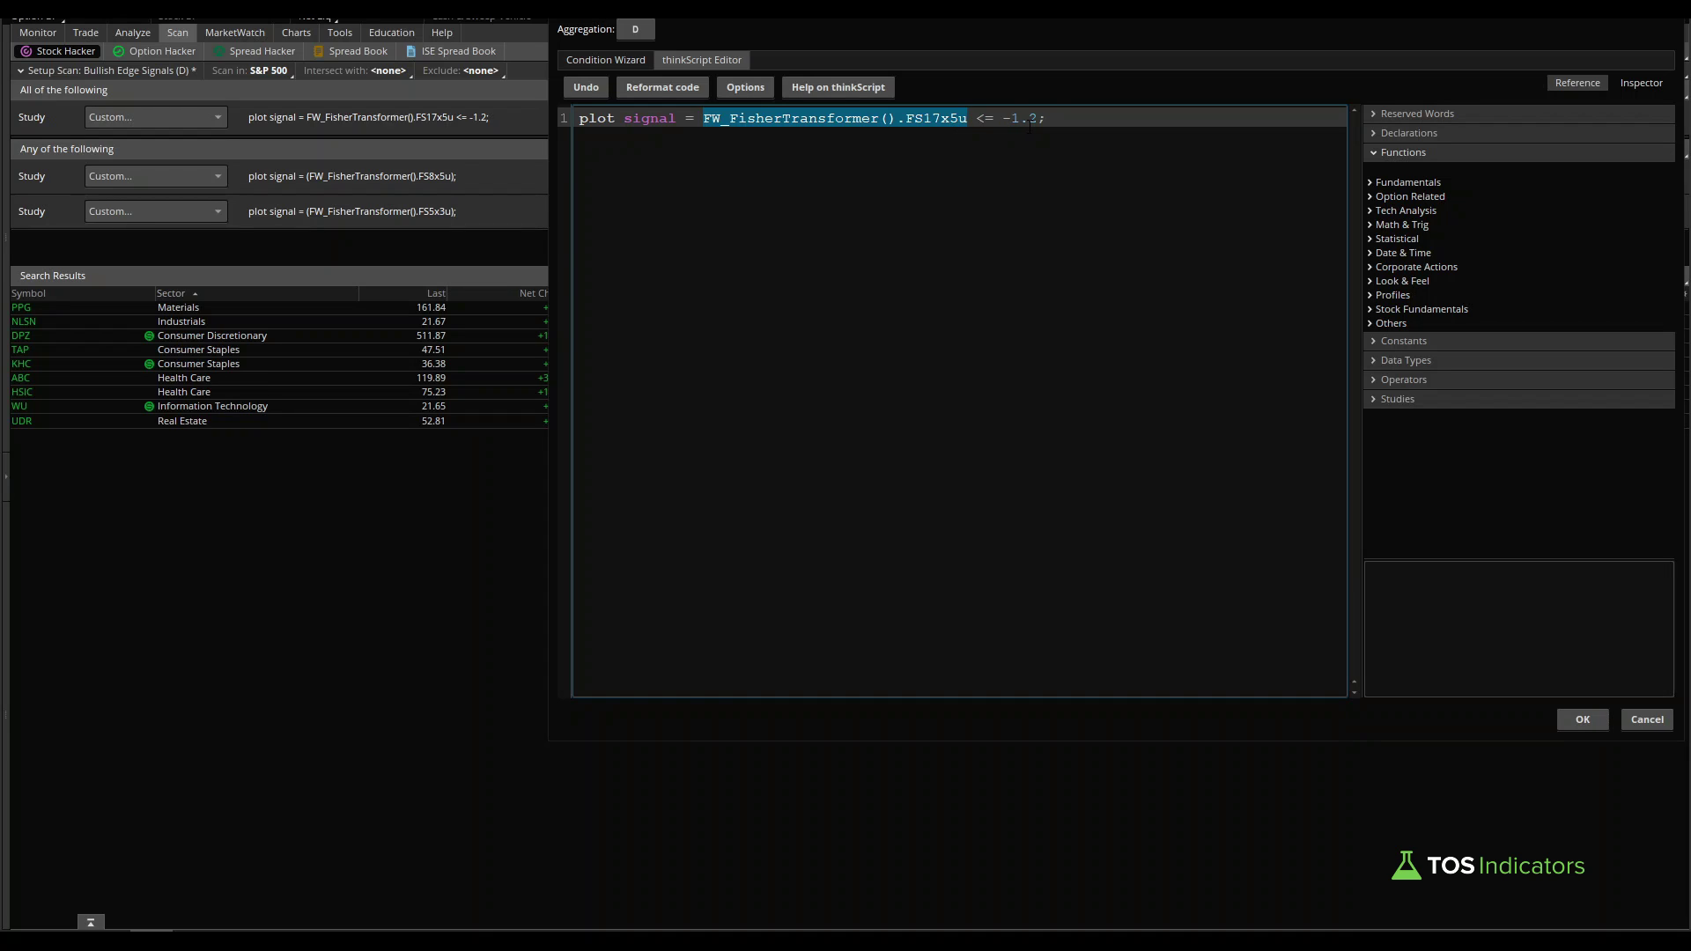
left_click(1045, 118)
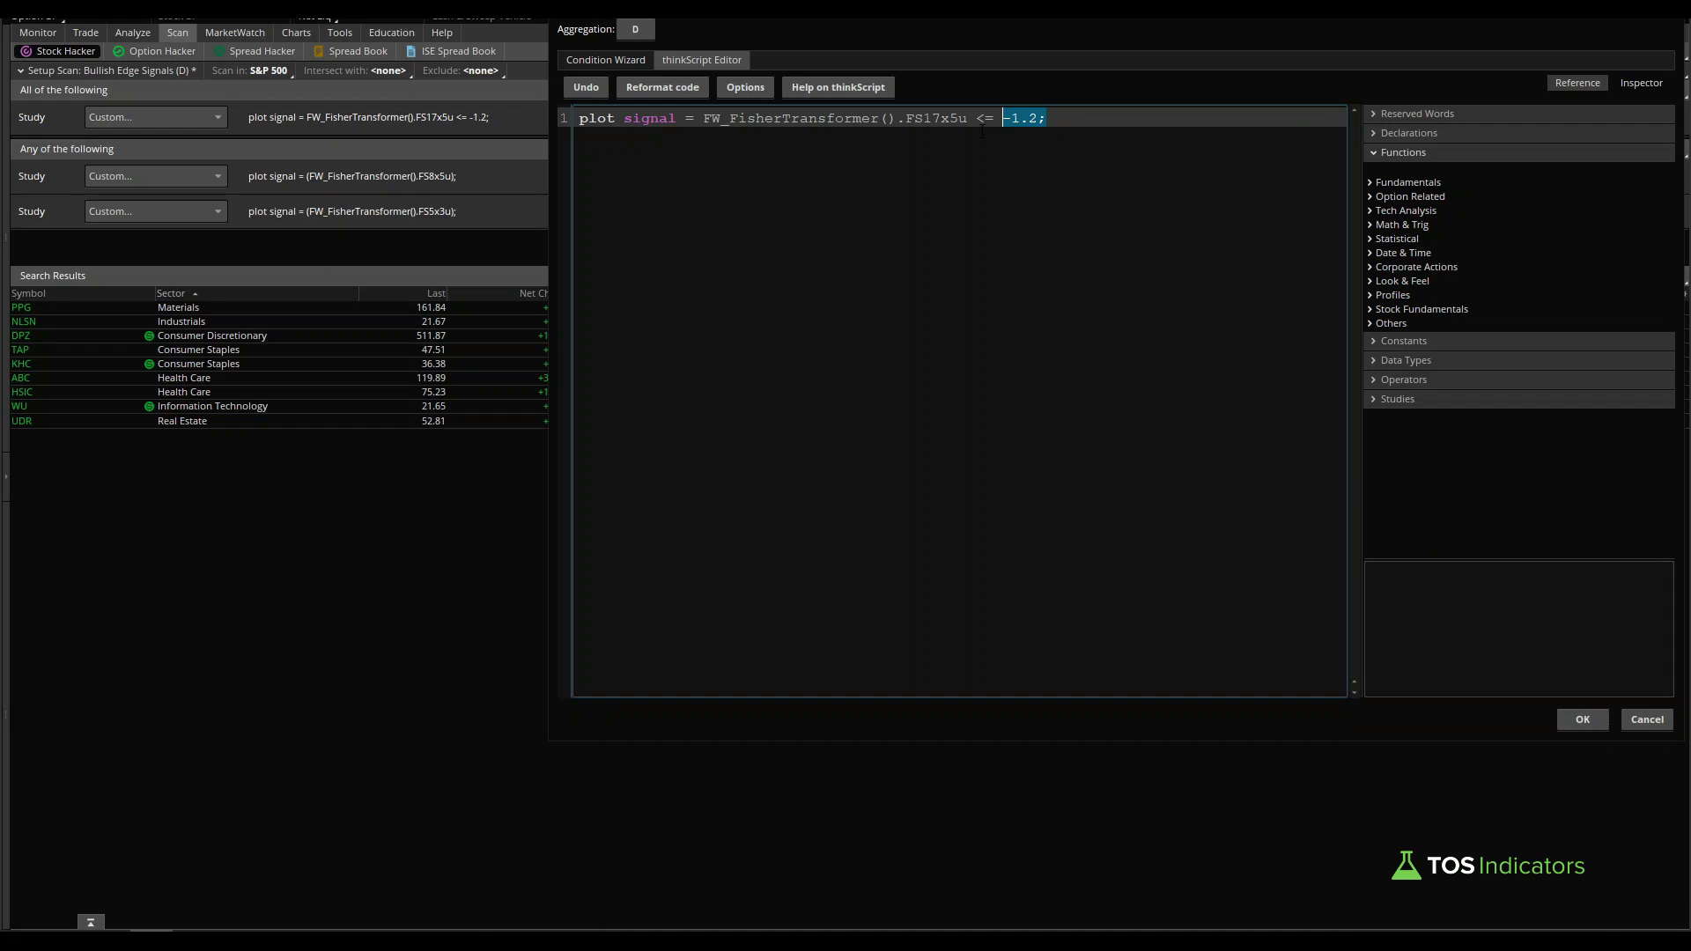
left_click_drag(982, 131, 975, 123)
key("ctrl+c")
left_click(1570, 720)
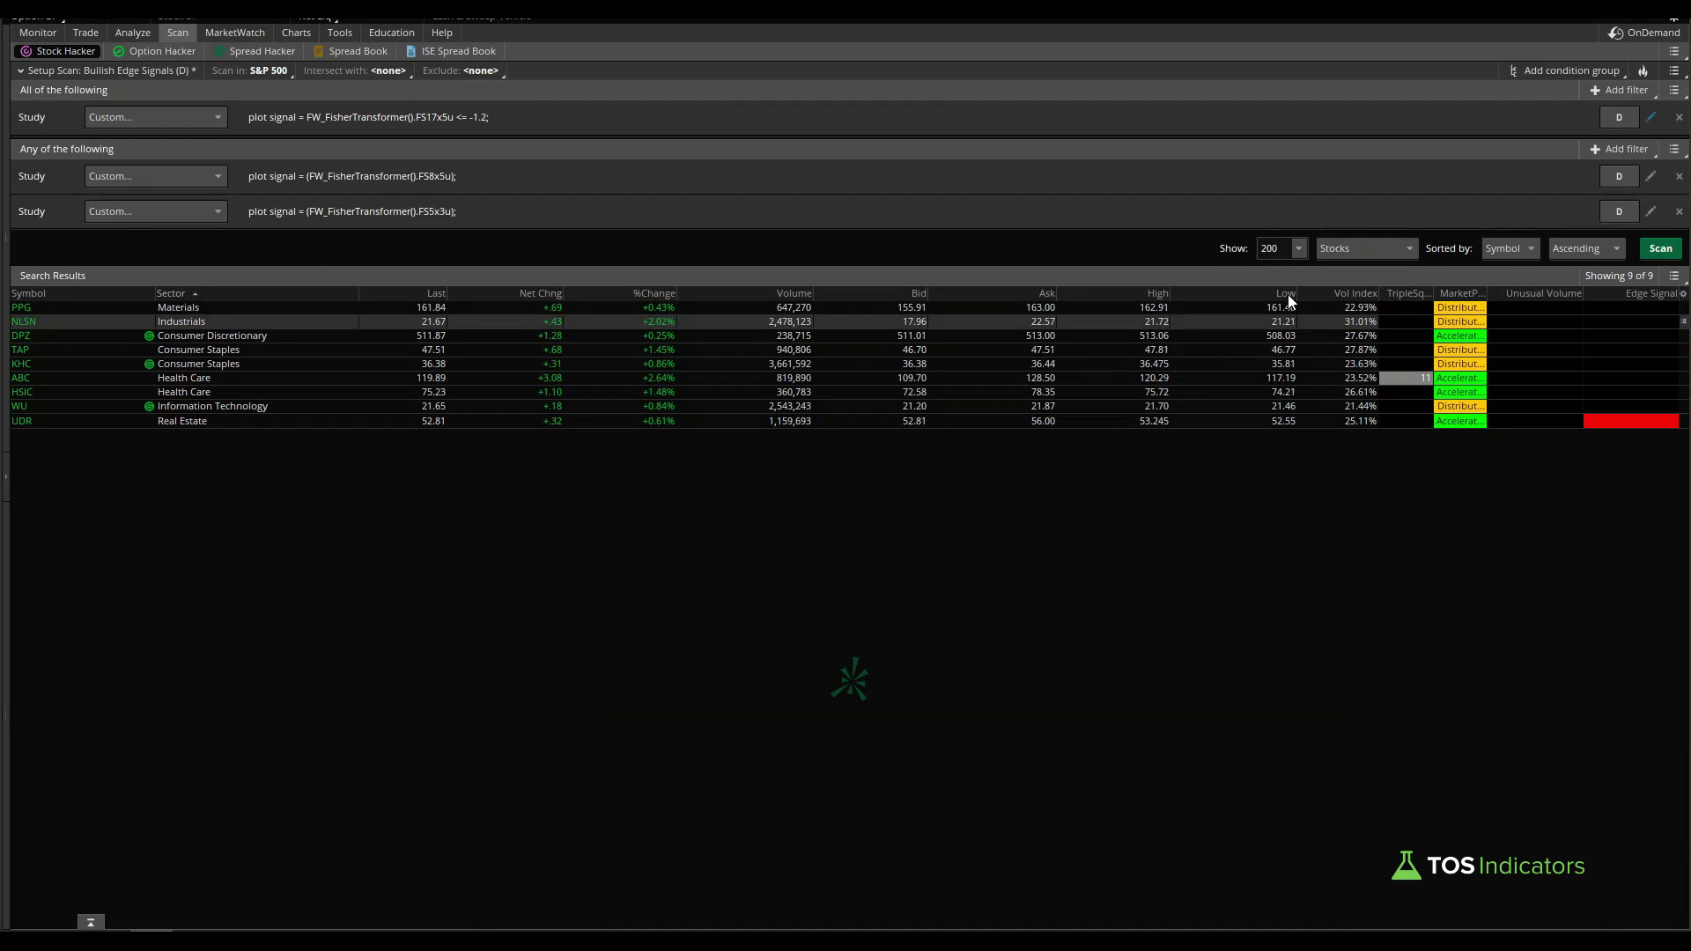
Step: Paste the "<= -1.2;" threshold after the FS8x5u expression in its filter's script and accept the filter
left_click(1662, 185)
left_click(715, 60)
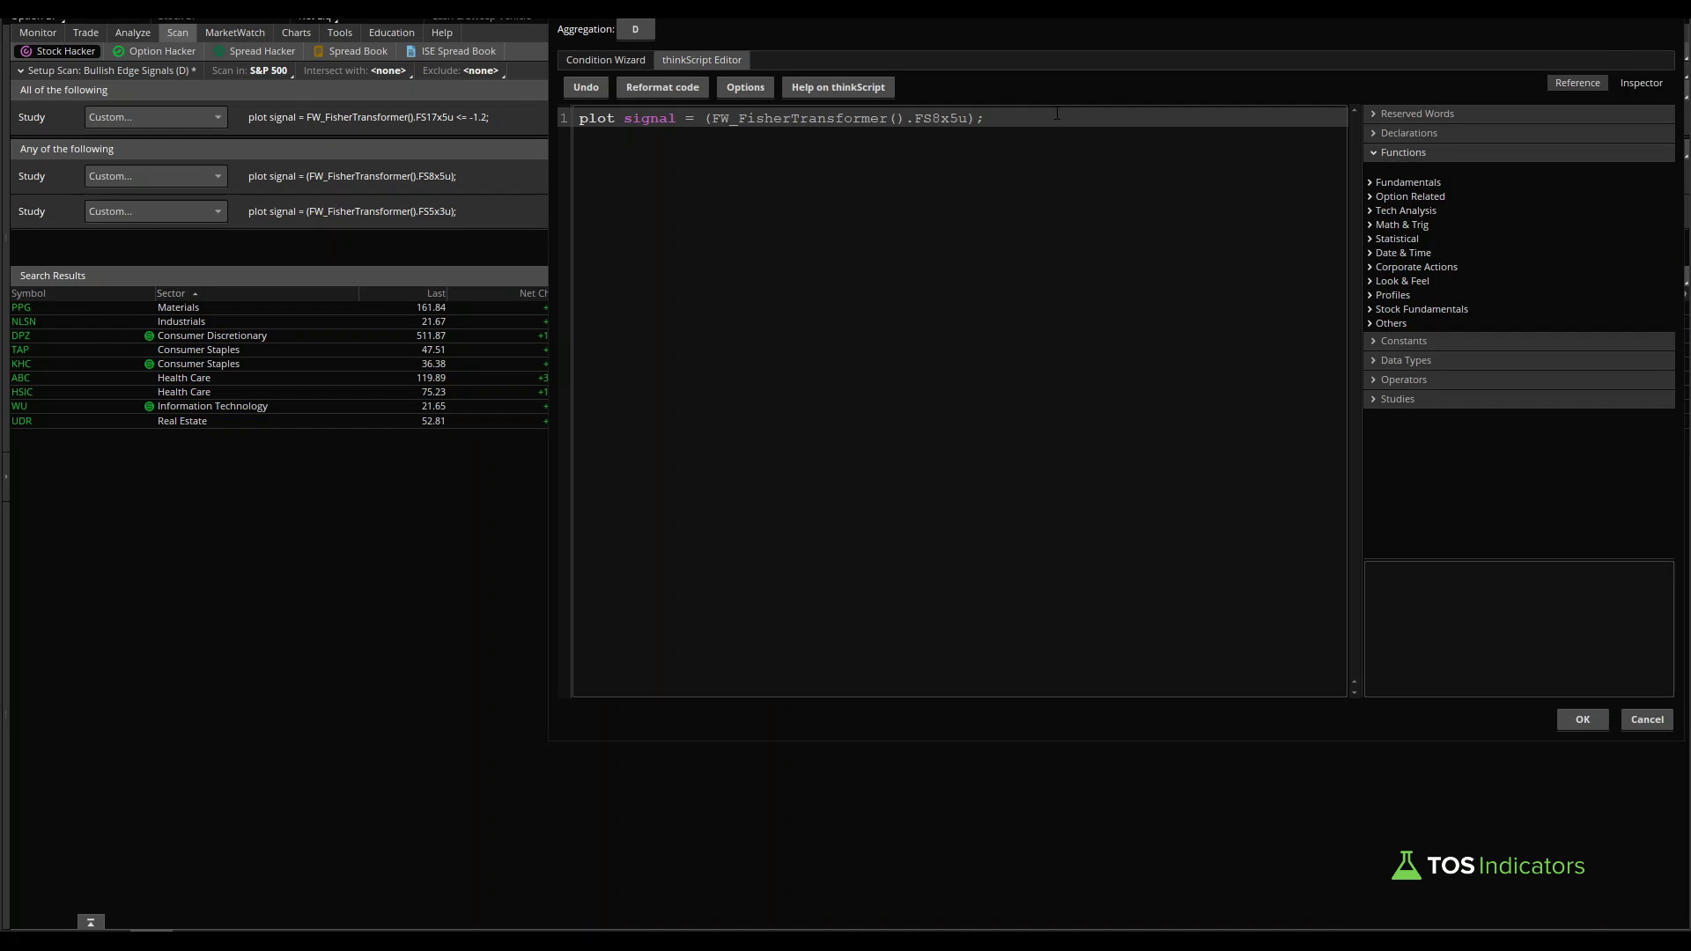
left_click(978, 118)
key("ctrl+v")
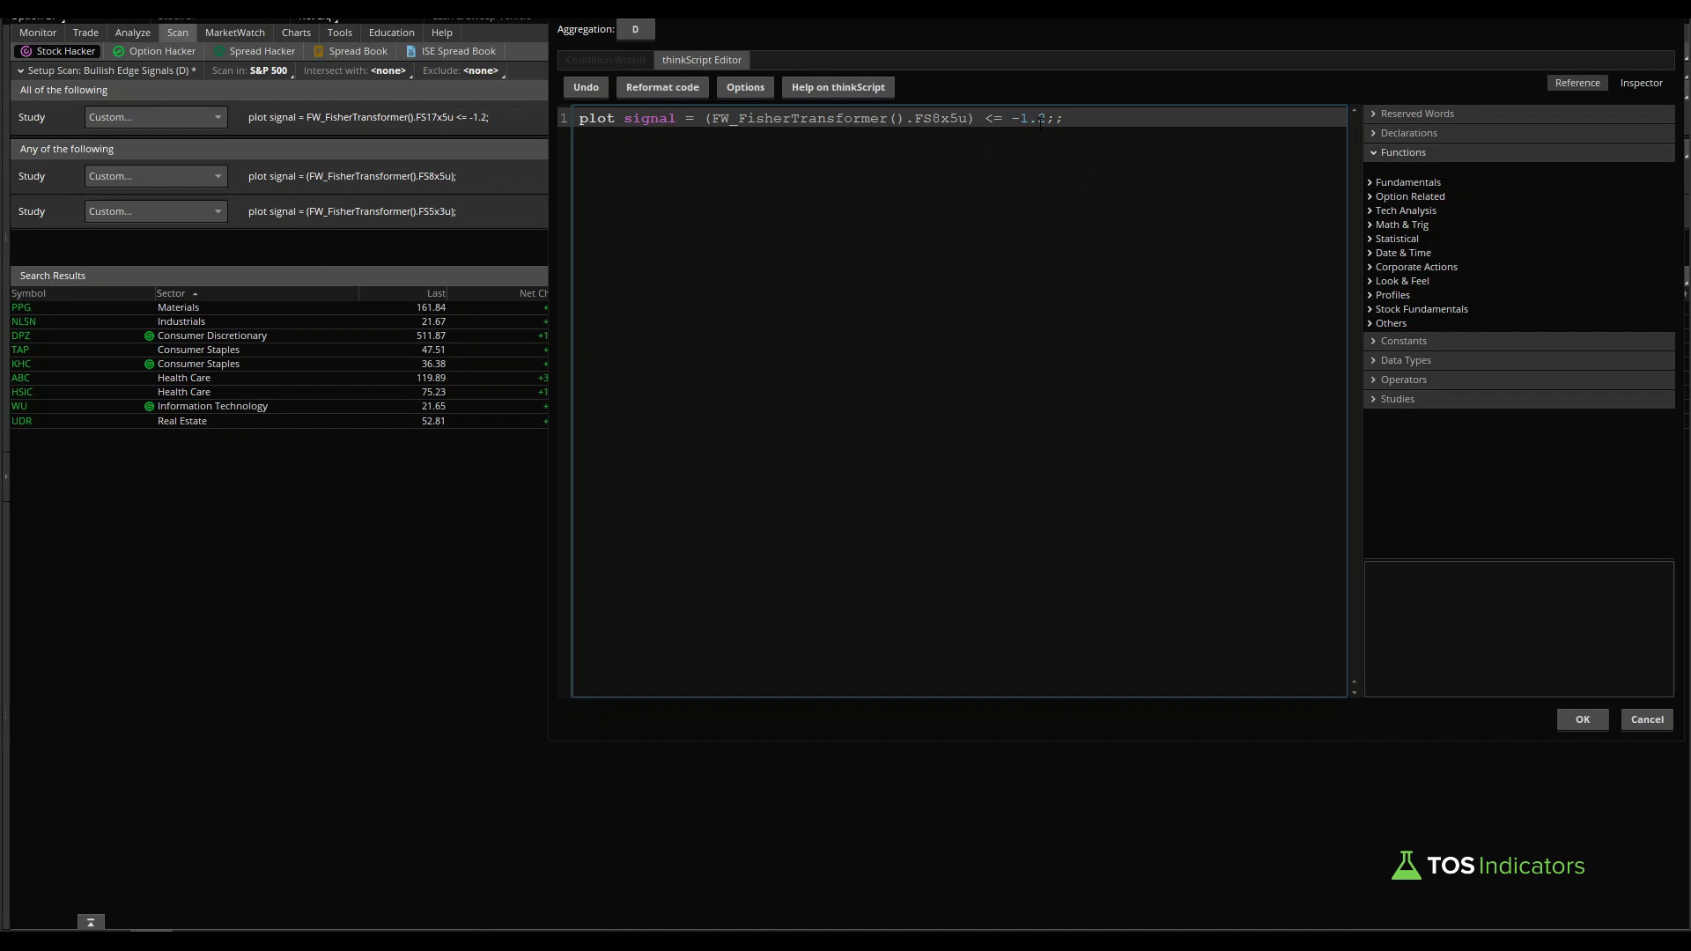
left_click(1583, 719)
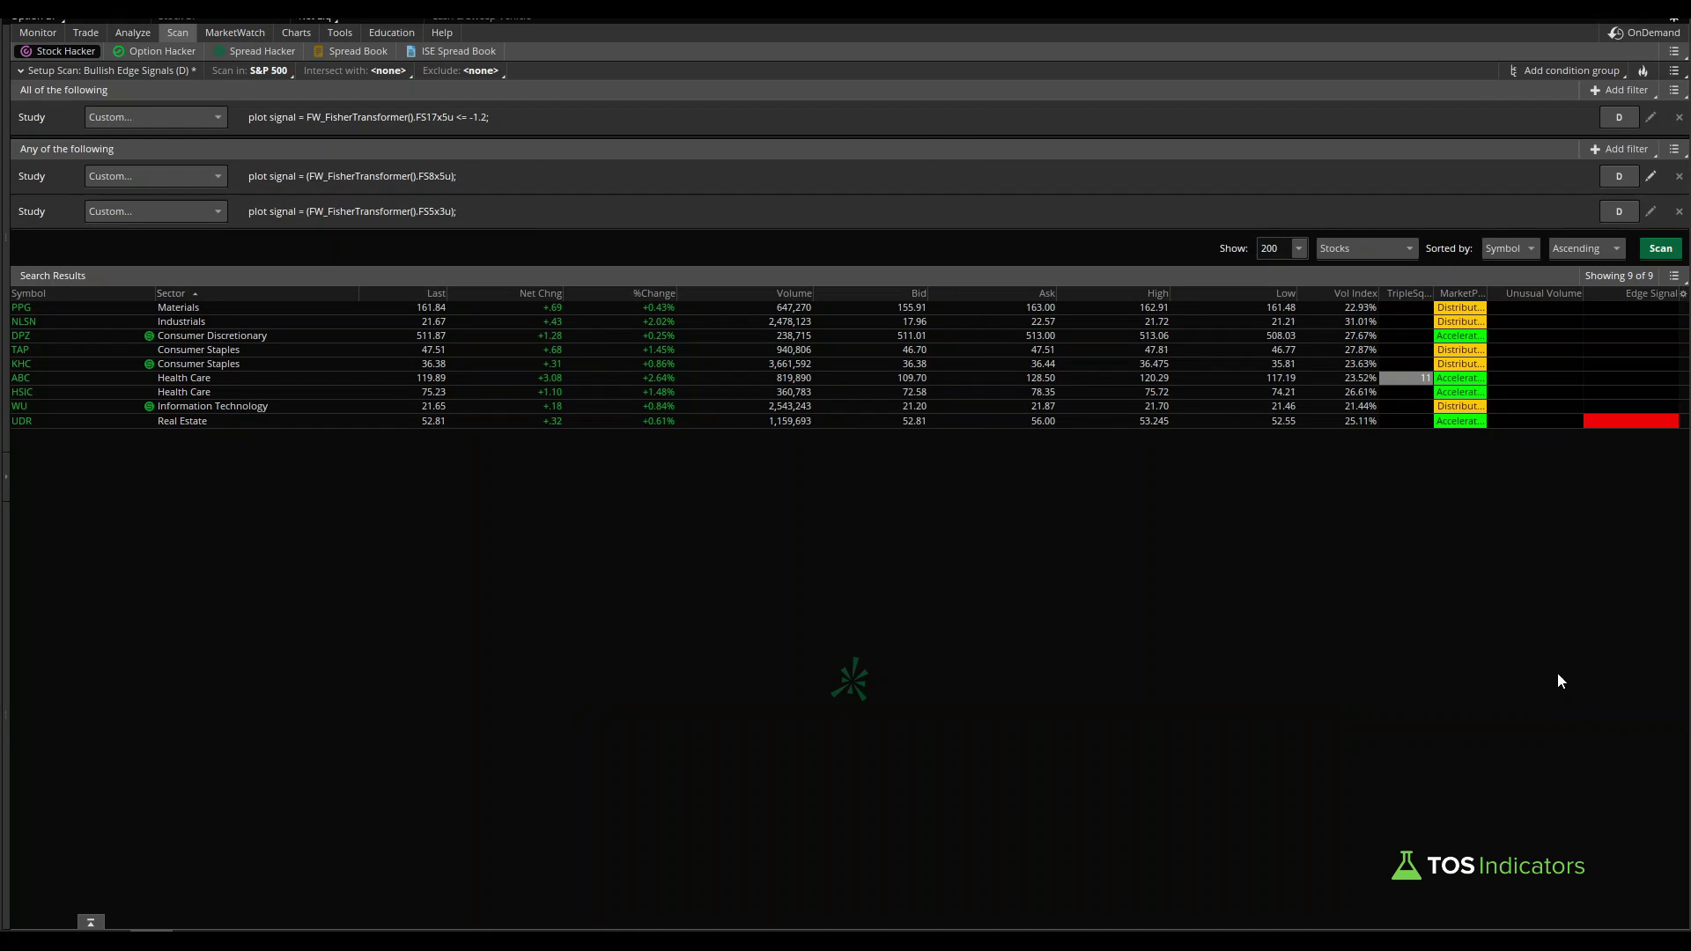
Step: Add the "<= -1.2;" threshold after the FS5x3u expression in its filter's script, accept it and rerun the scan
left_click(1651, 212)
left_click(686, 61)
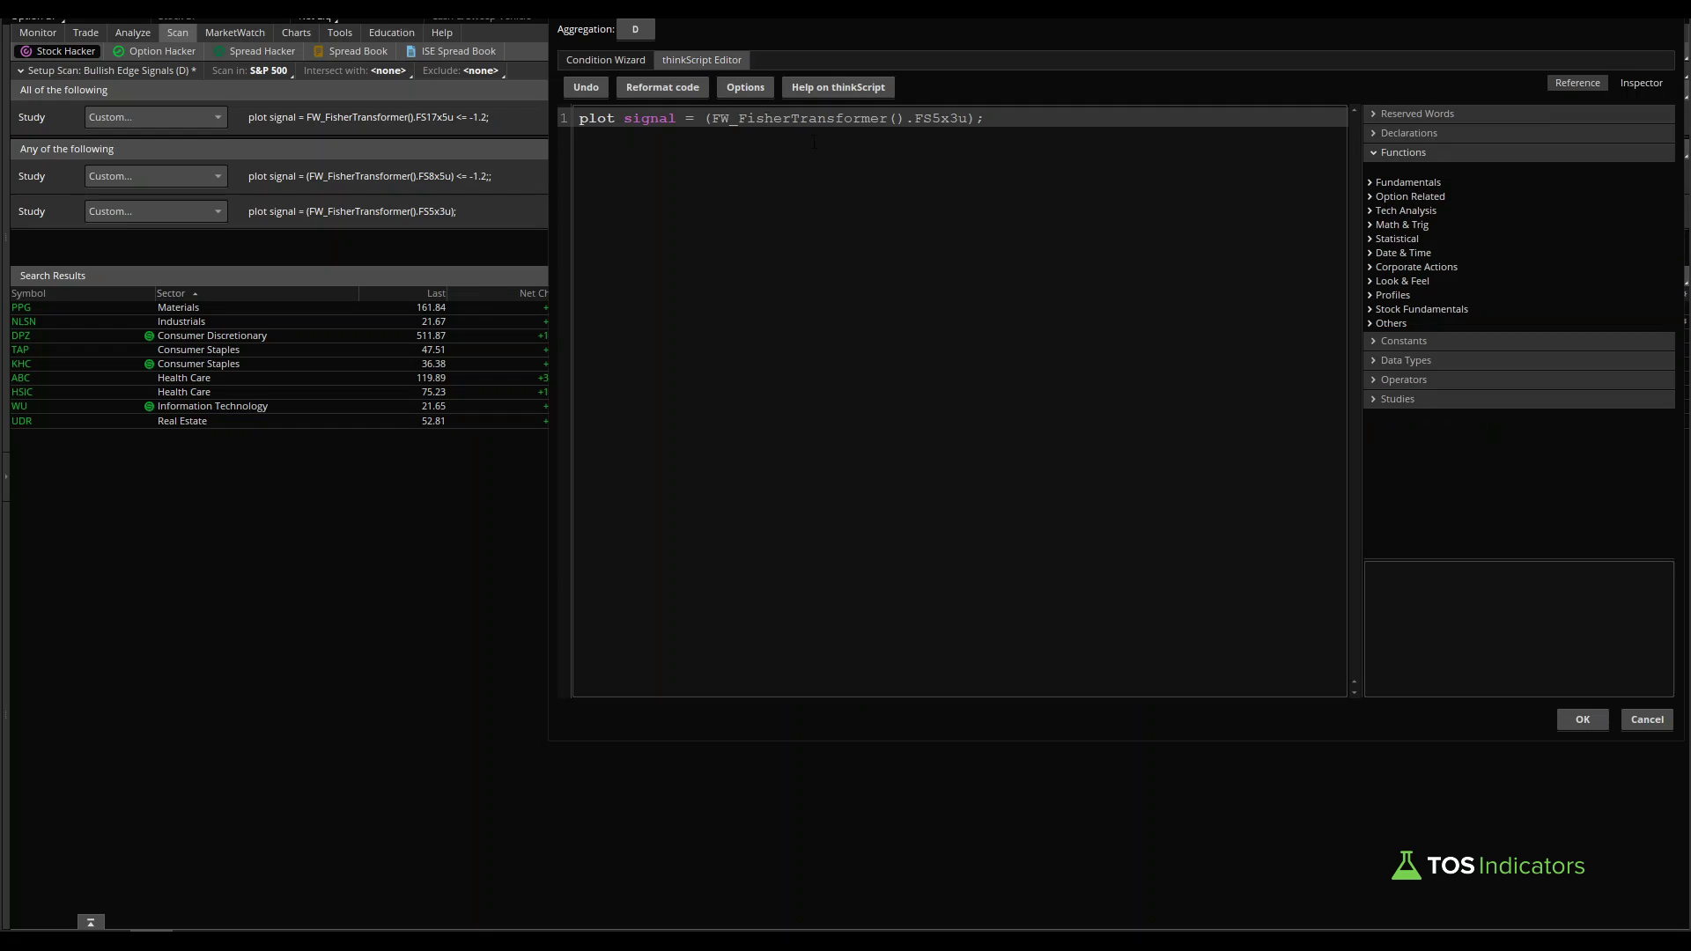
left_click(990, 118)
key("Left")
key("Left")
key("BackSpace")
key("Right")
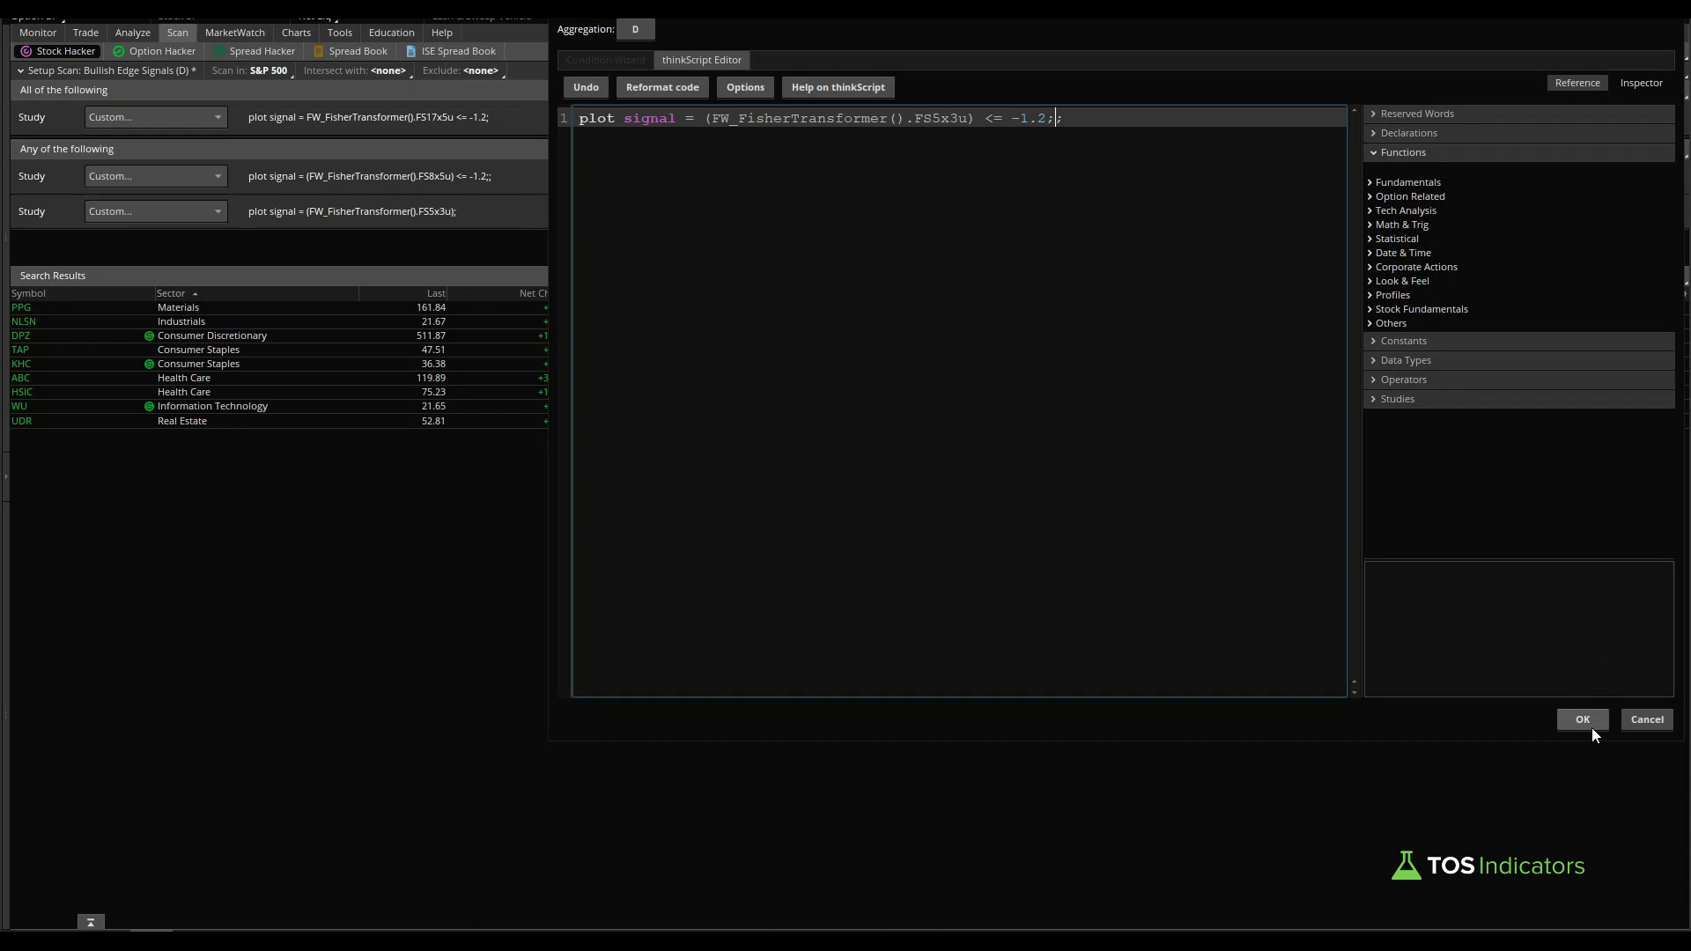
left_click(1584, 720)
left_click(1659, 249)
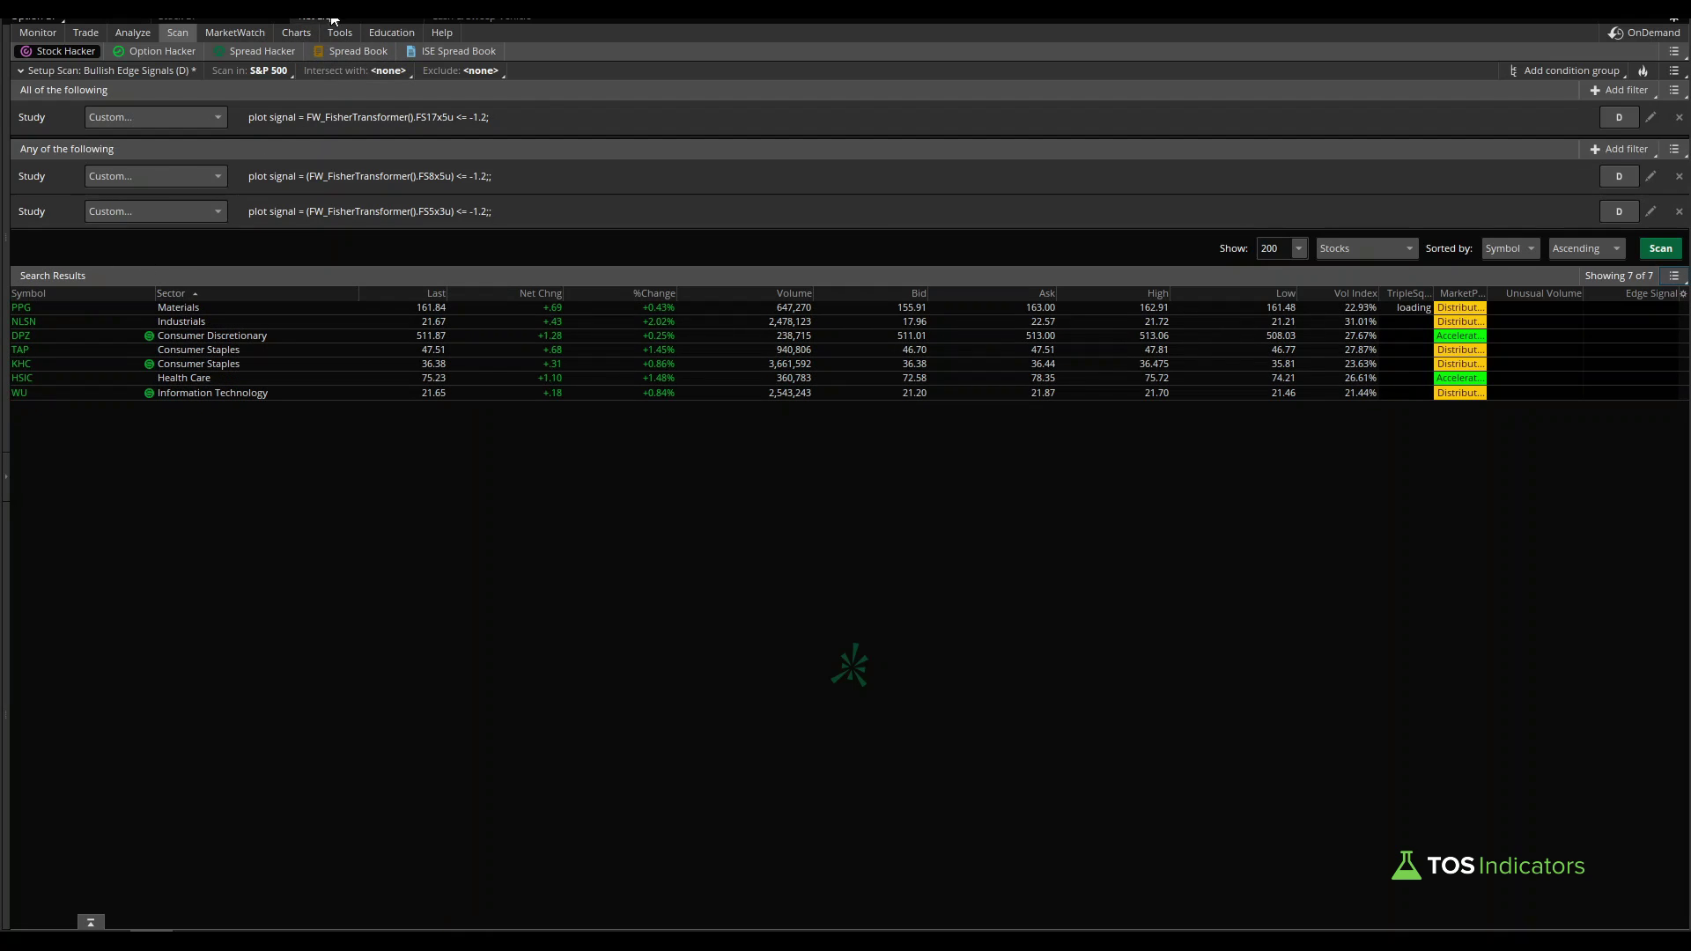
Step: Switch to the chart and load the symbol DPZ to check its latest Fisher Transformer signals
left_click(296, 33)
type("DPZ")
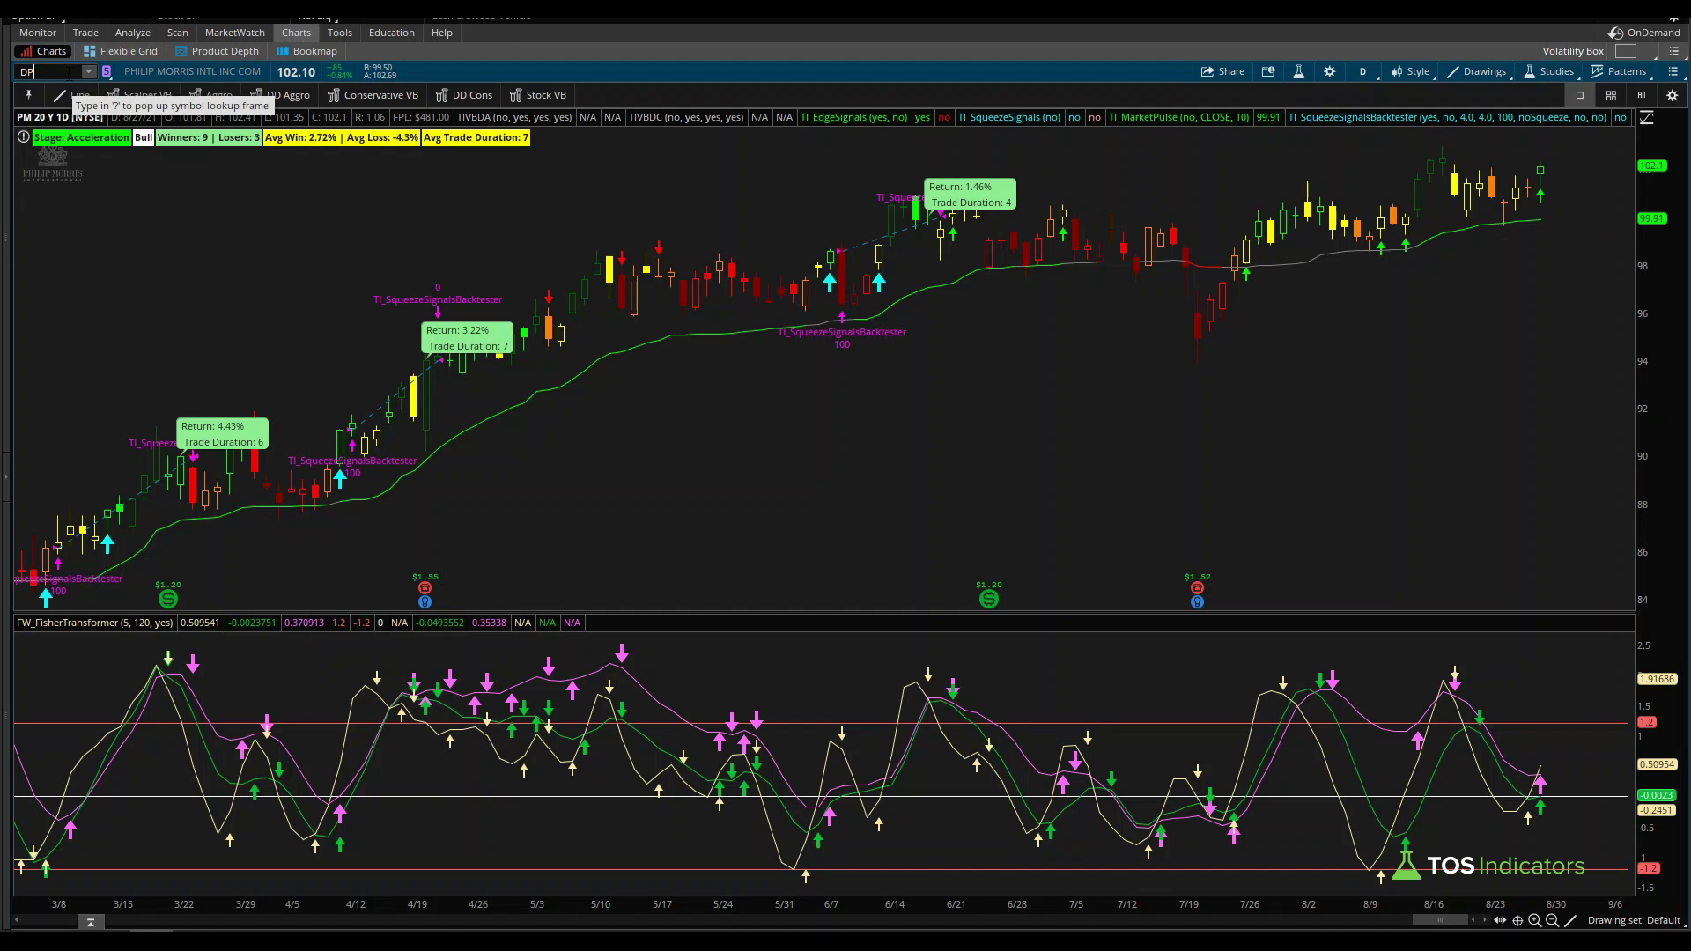
key("Return")
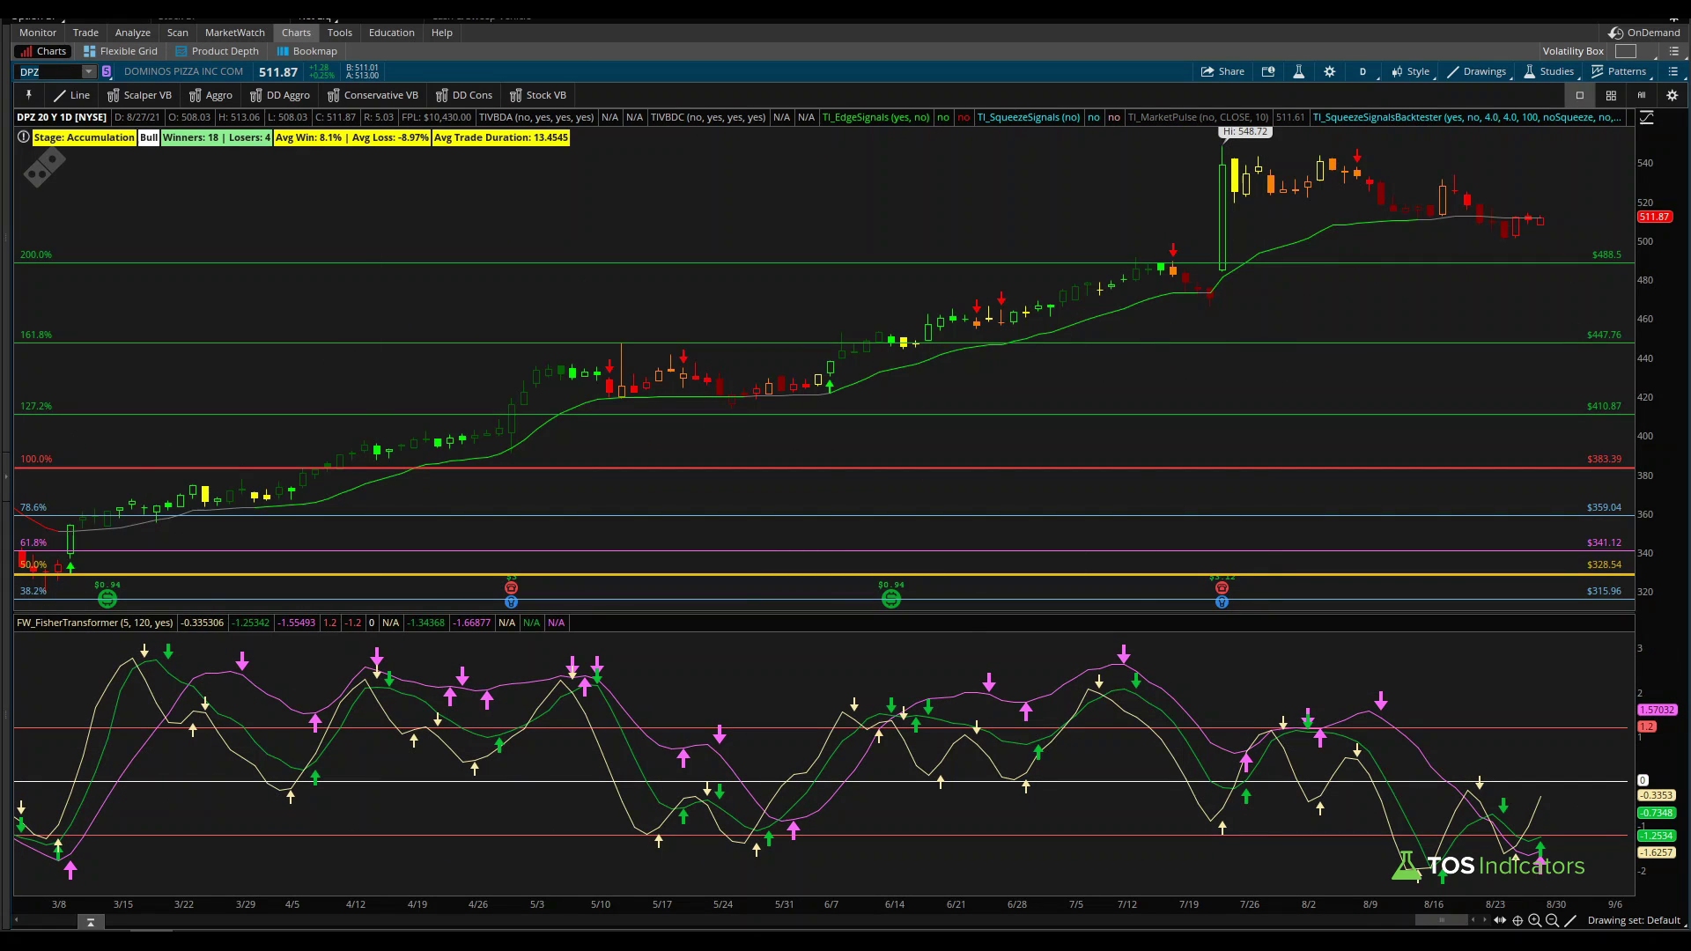
mouse_move(1555, 846)
left_mouse_down()
mouse_move(1516, 841)
mouse_move(1558, 868)
mouse_move(1598, 853)
mouse_move(1593, 824)
mouse_move(1620, 801)
left_mouse_up()
key("Escape")
Step: Load the symbol KHC on the chart, check its latest Fisher Transformer signals and return to the scan
left_click(49, 75)
type("KHC")
key("Return")
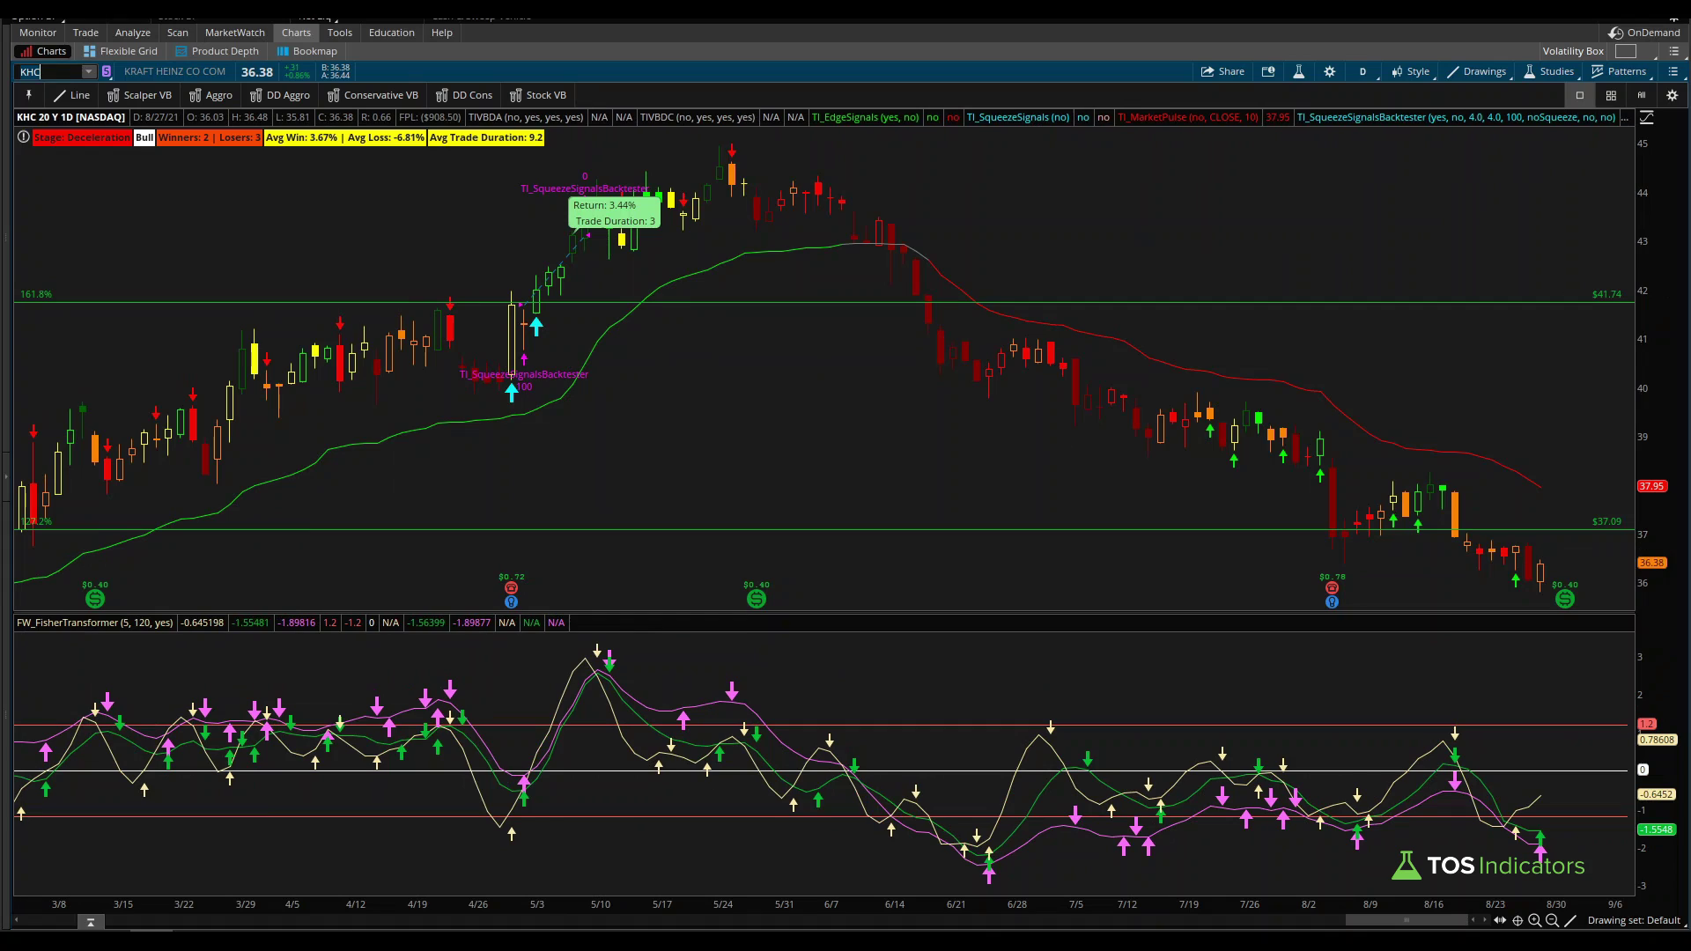
mouse_move(1560, 839)
left_mouse_down()
mouse_move(1538, 830)
mouse_move(1576, 872)
mouse_move(1606, 819)
left_mouse_up()
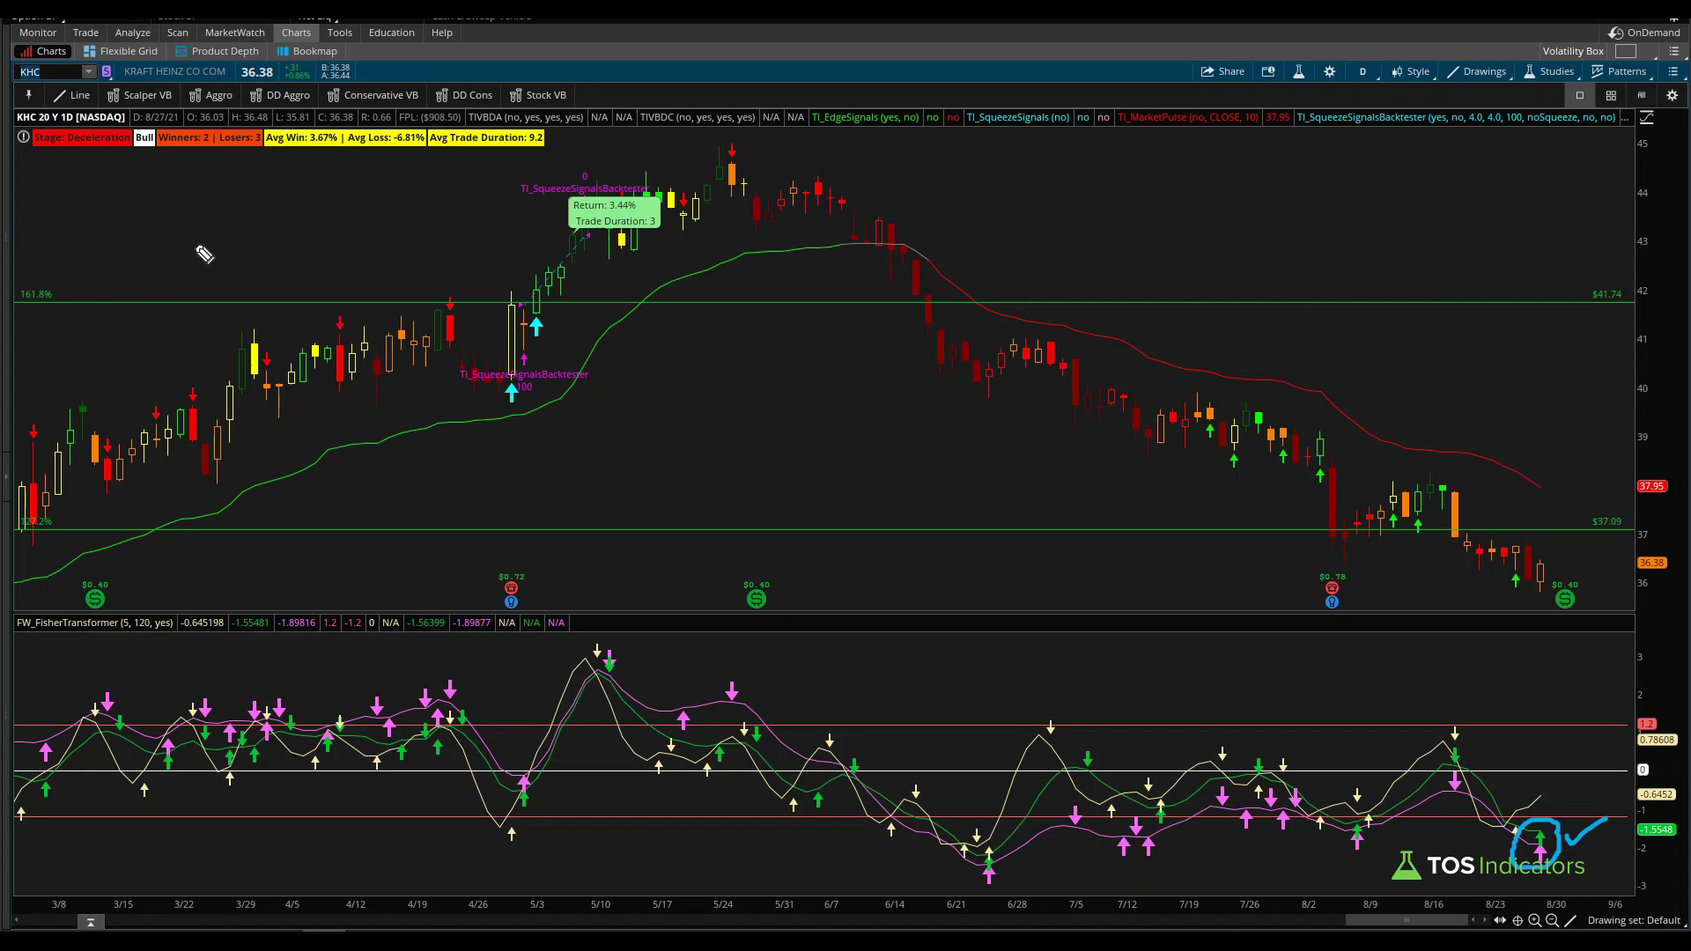
left_click(177, 32)
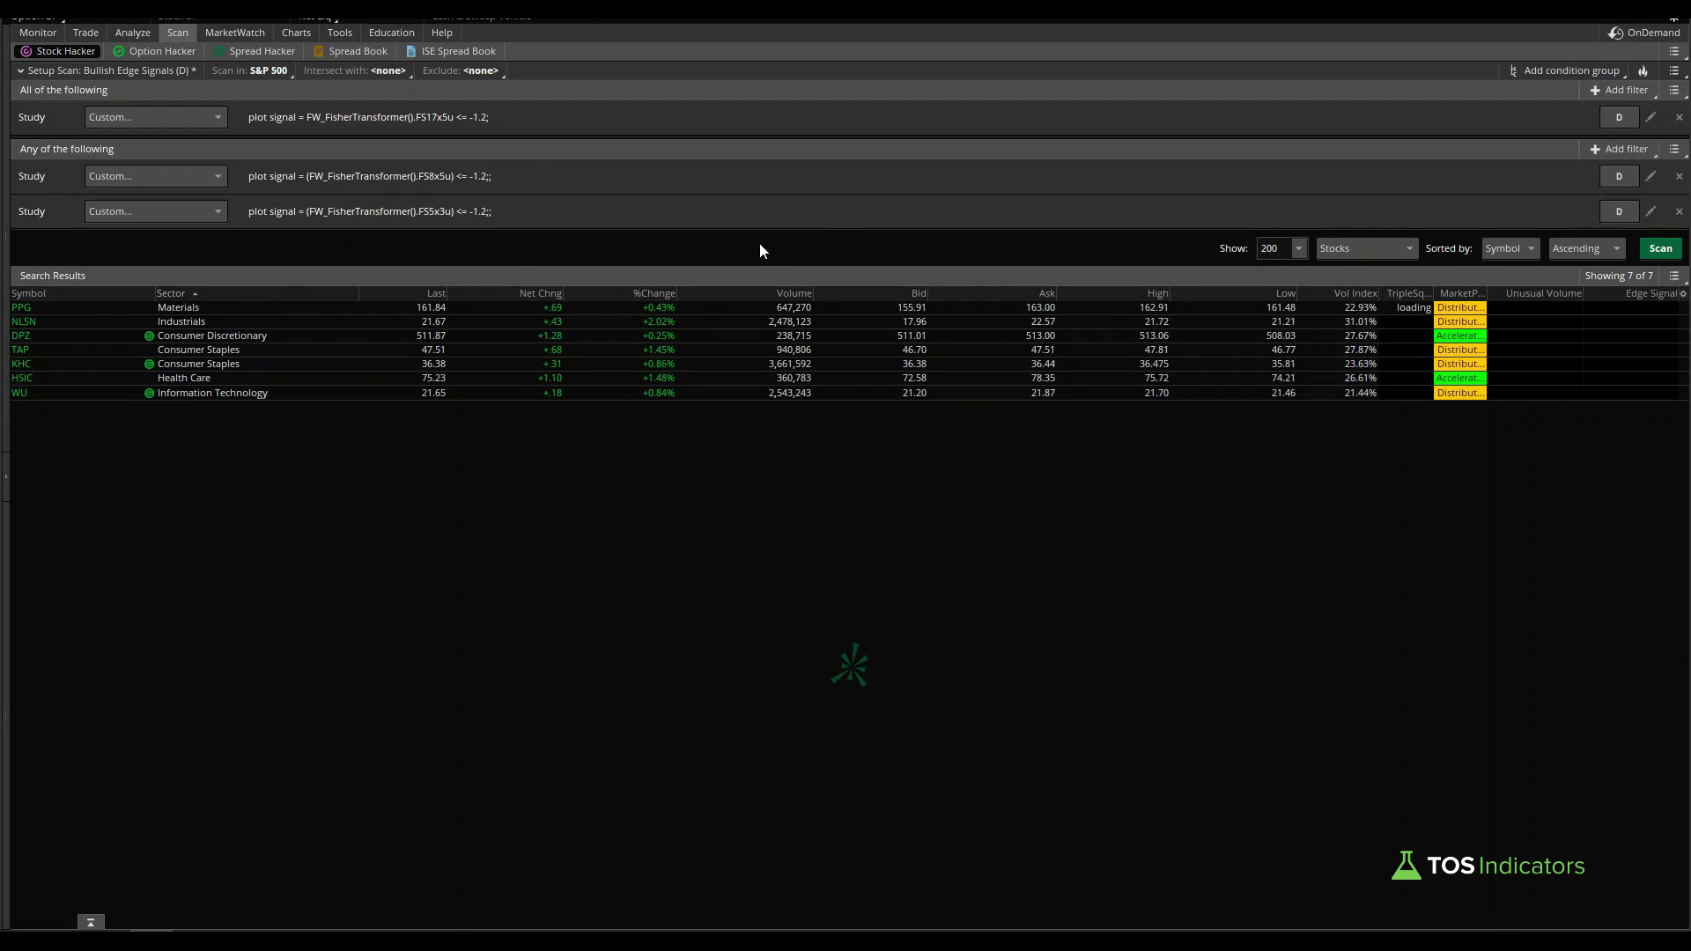